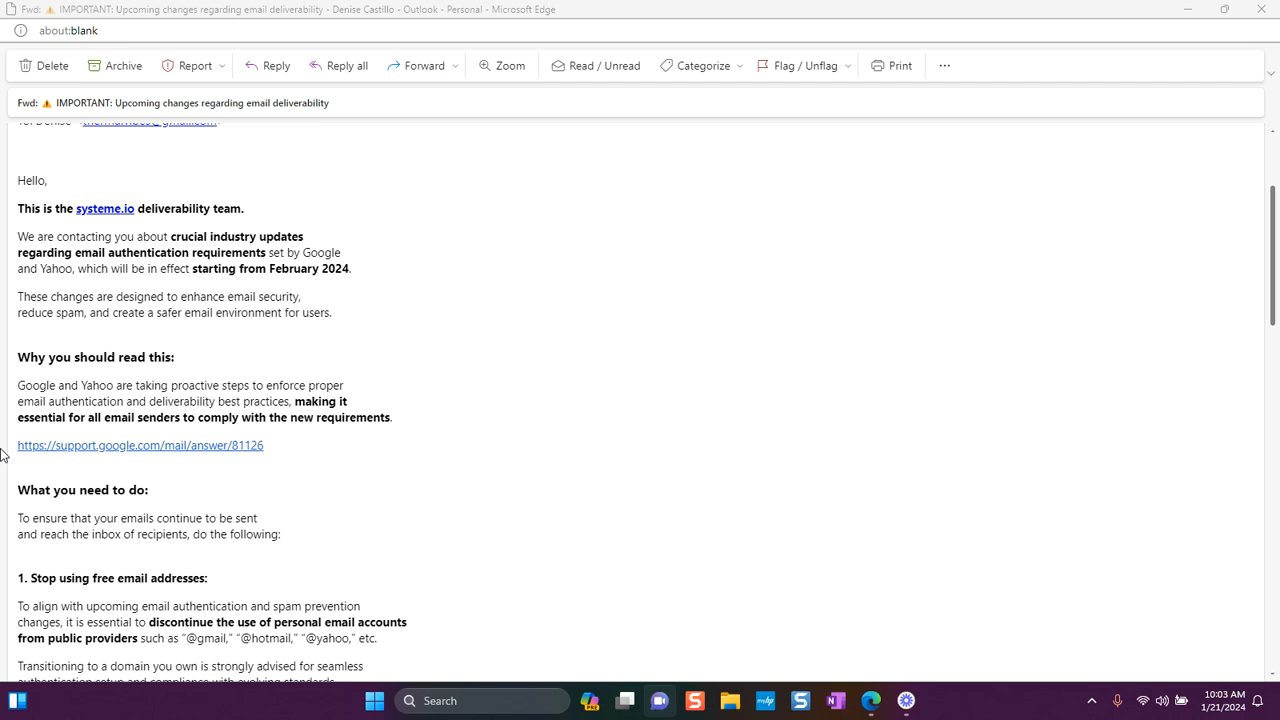
Step: Scroll through the forwarded email in the mail window
click(494, 409)
scroll(500, 412, down, 1)
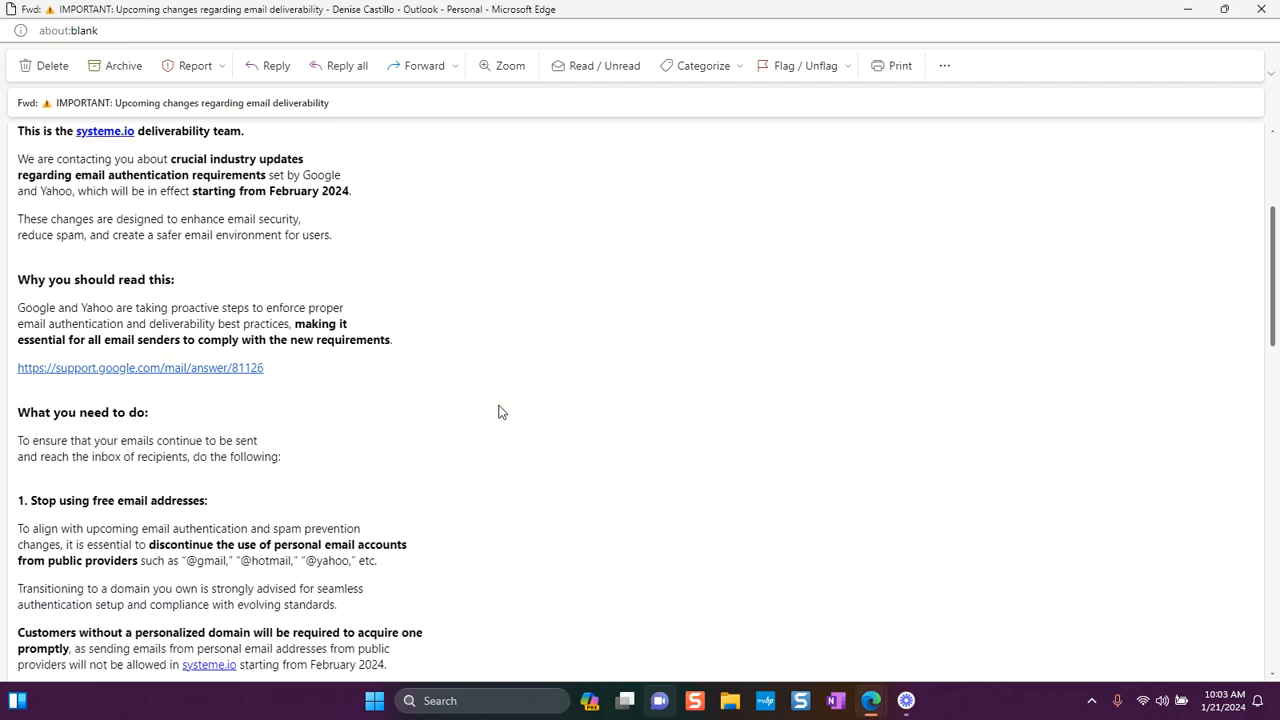
scroll(500, 412, down, 1)
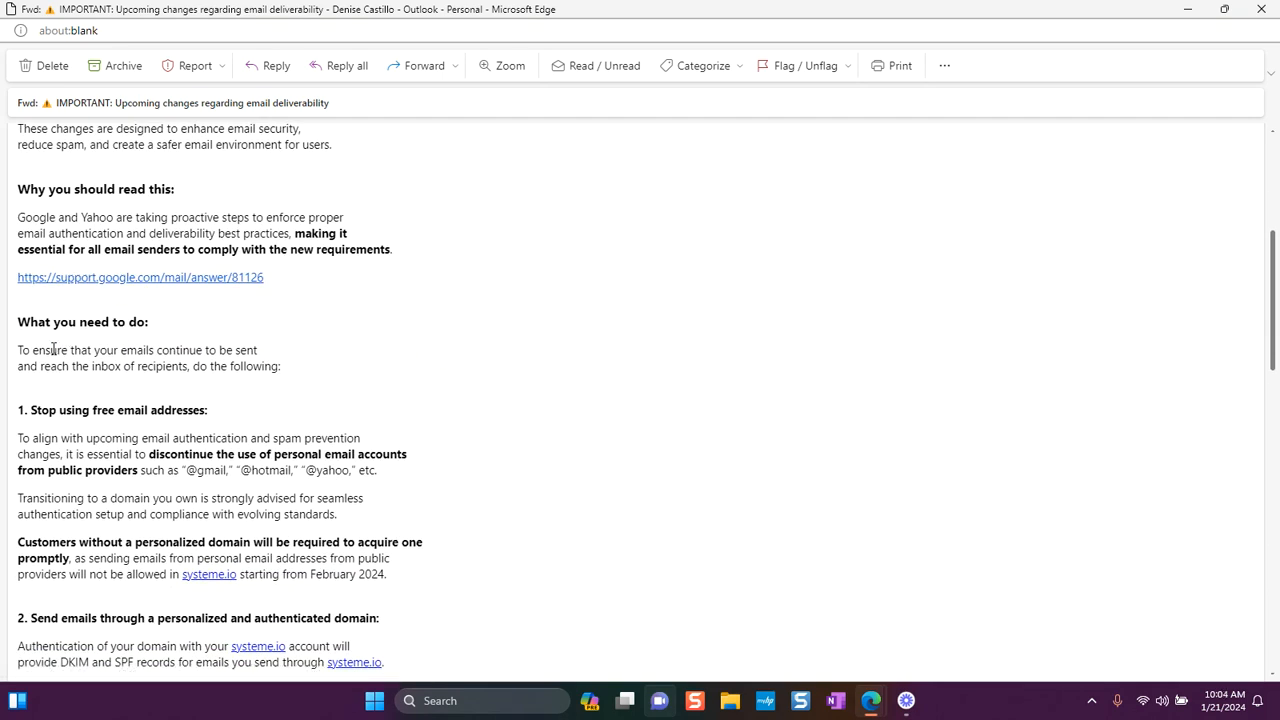
click(44, 412)
scroll(442, 385, down, 1)
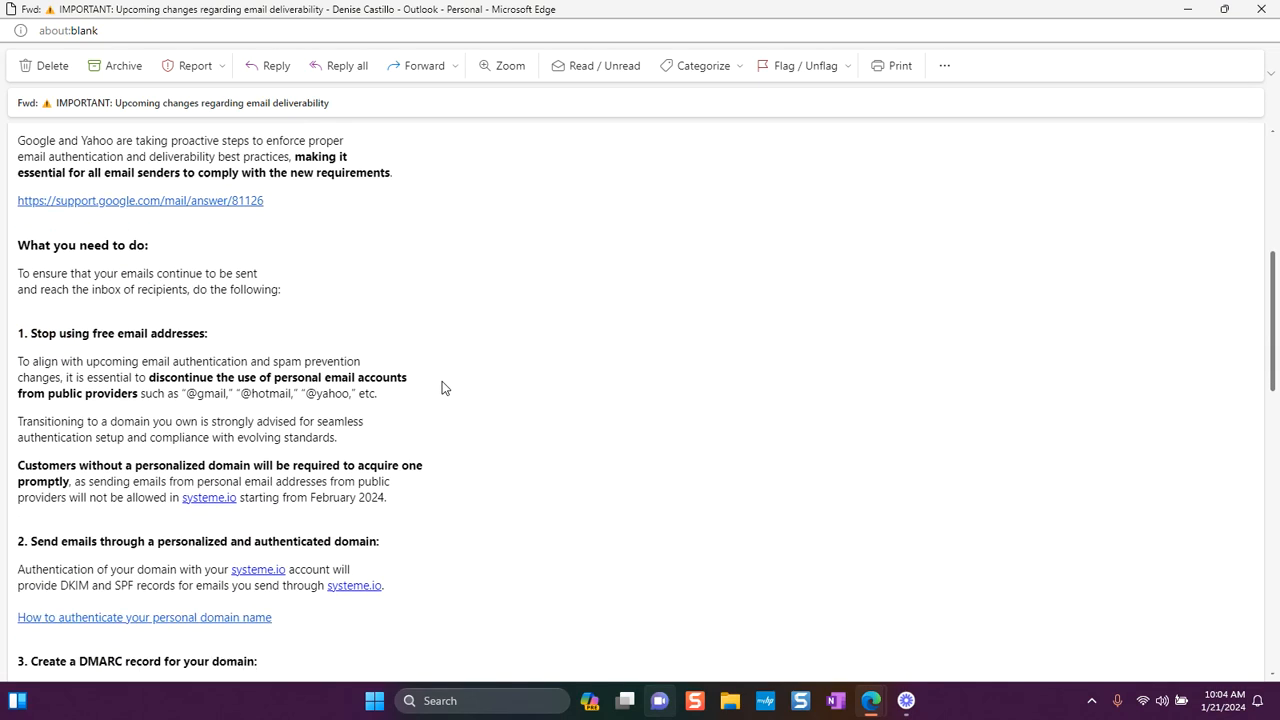
scroll(445, 388, down, 1)
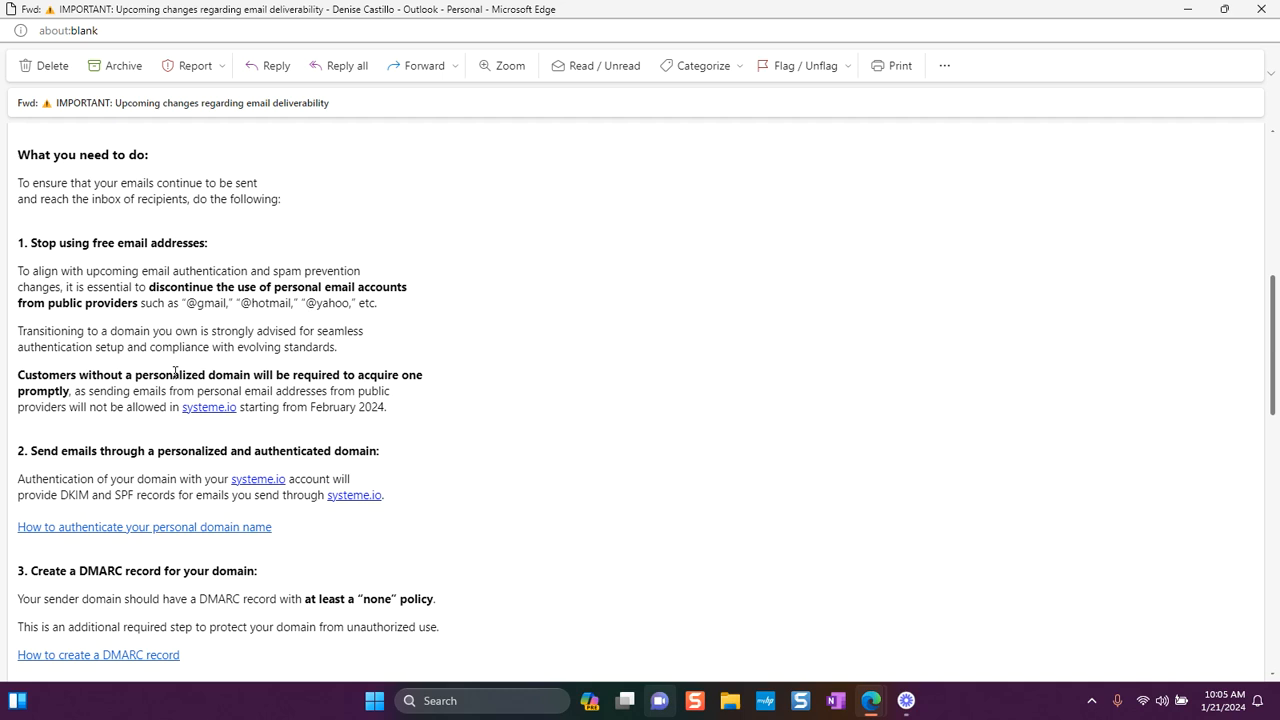
Step: Put the email away and load systeme.io in a new tab beside the GoDaddy tab
mouse_move(871, 706)
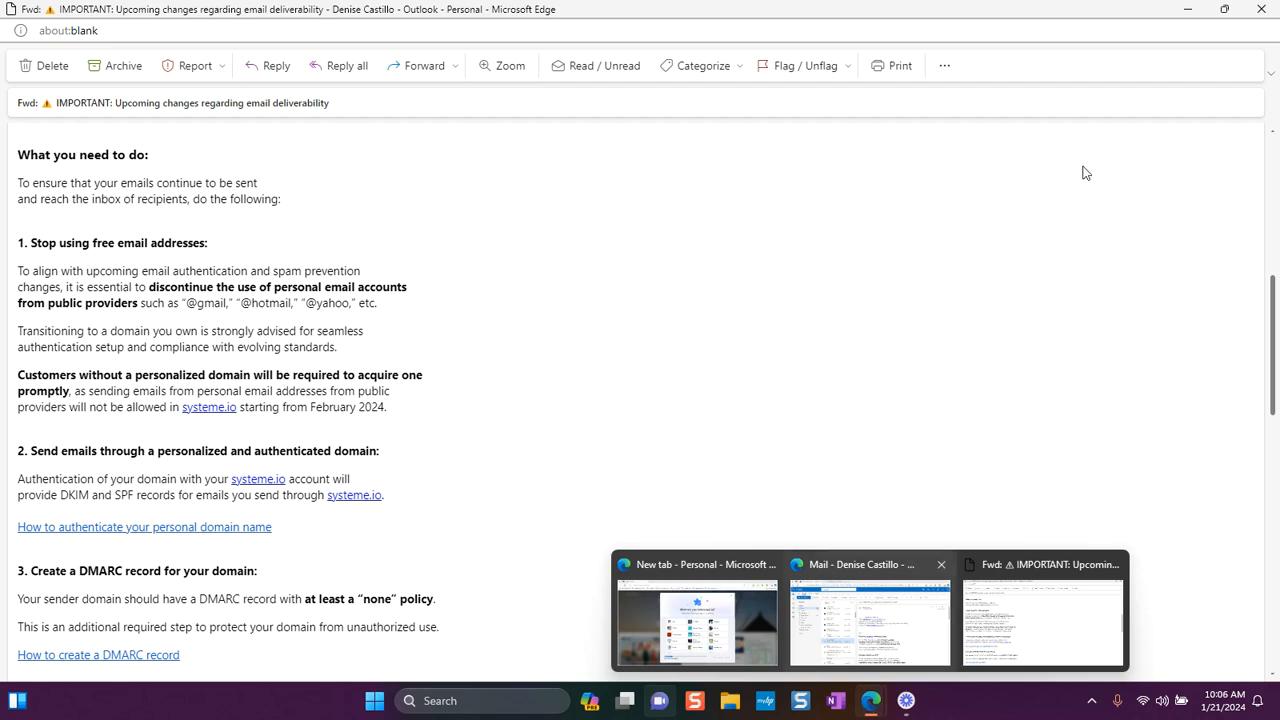
click(1188, 9)
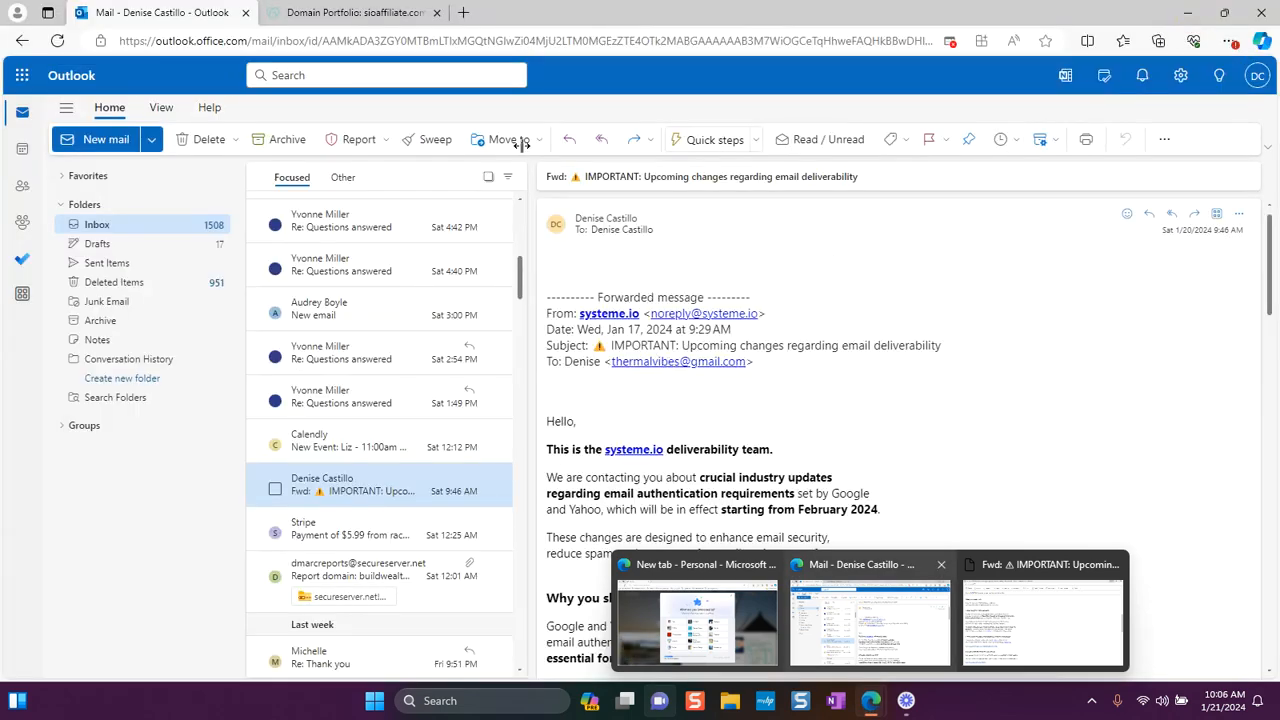
click(388, 12)
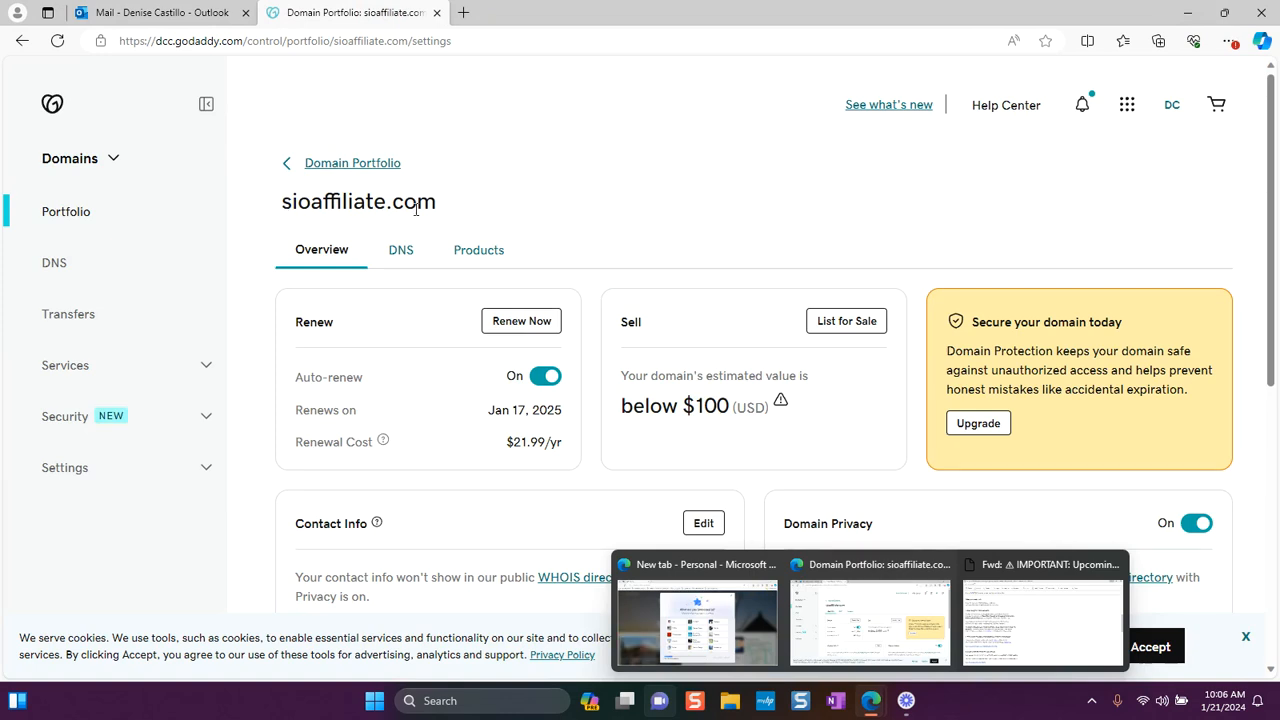
click(463, 12)
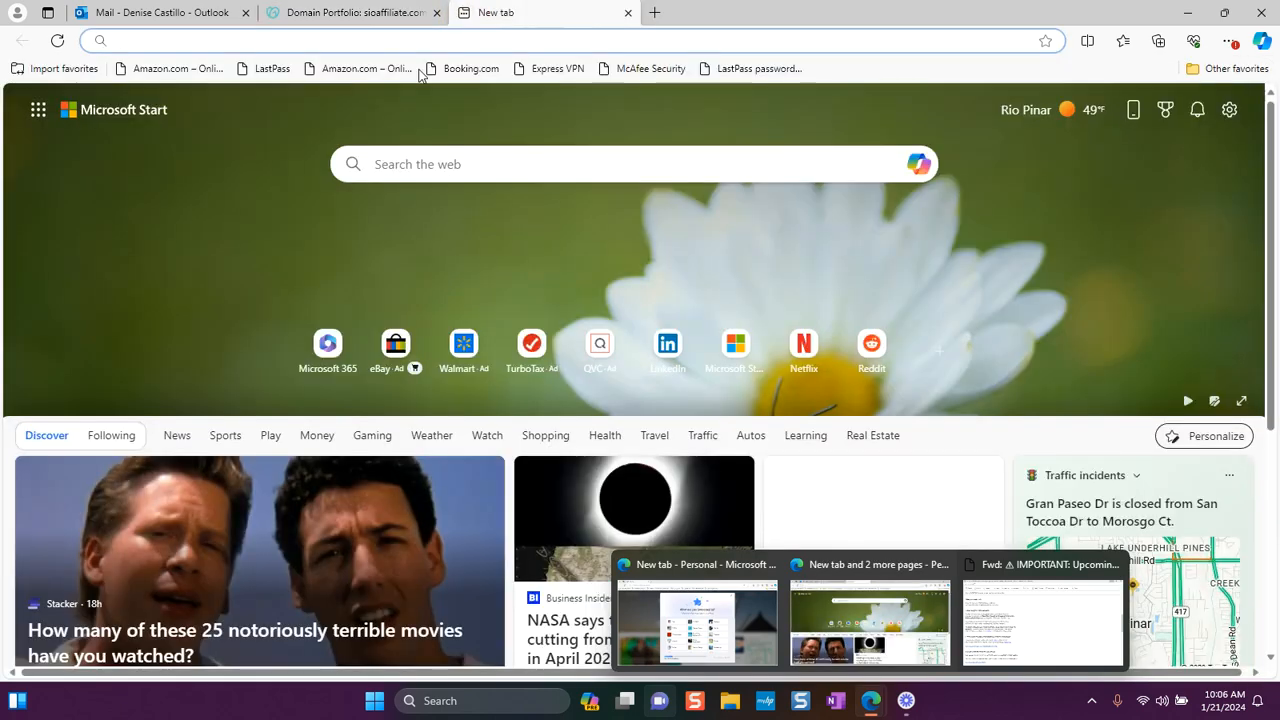
text(eme.)
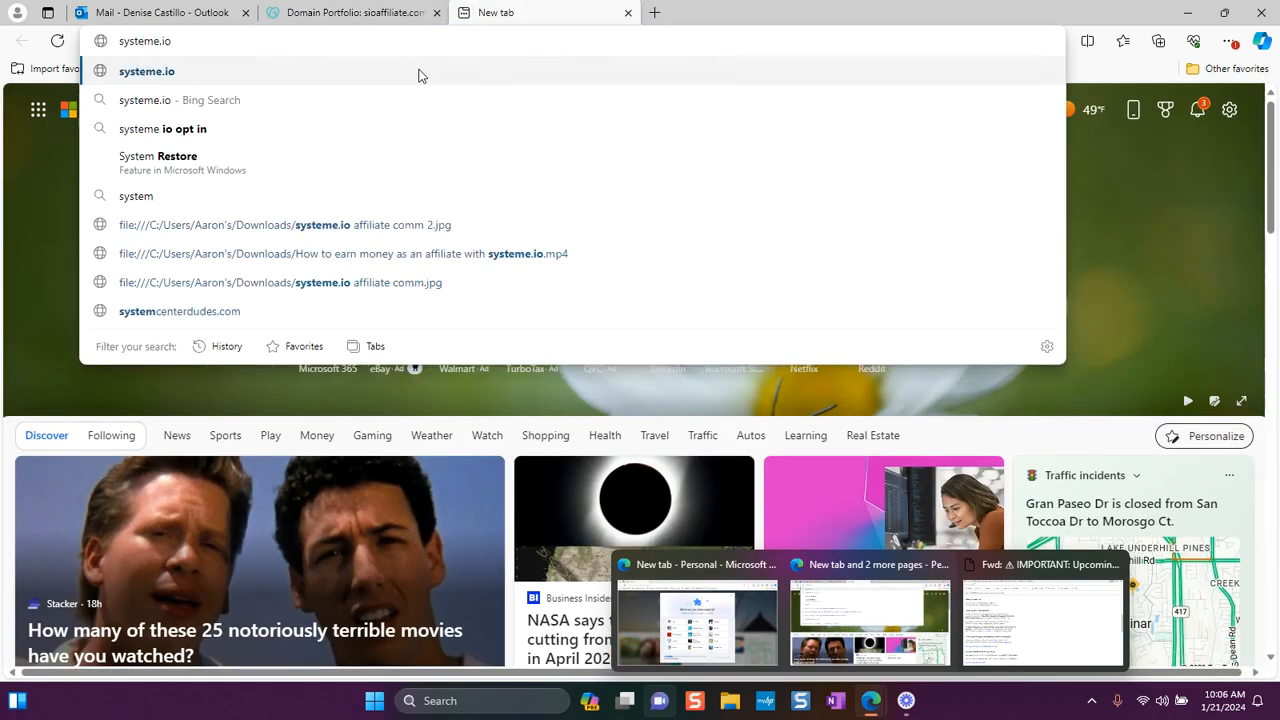
text(io)
key(Return)
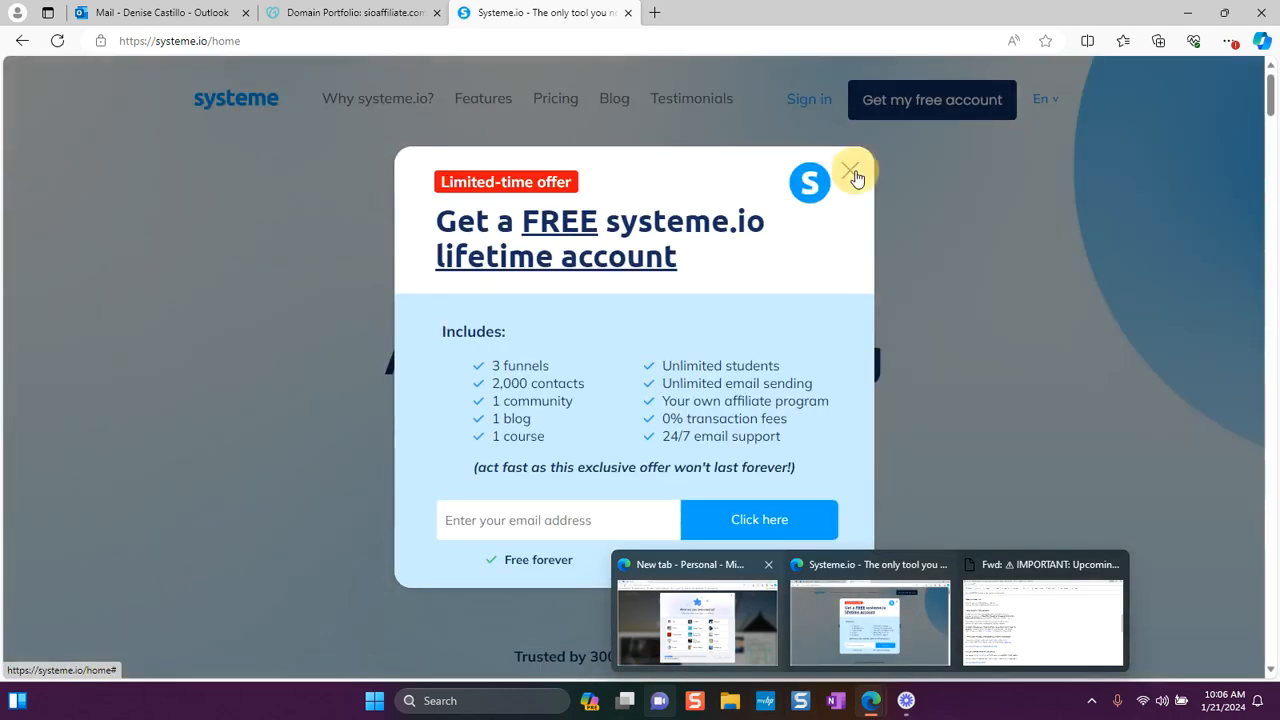
Step: Dismiss the home page popup and sign in to Systeme.io with the verification code
click(852, 175)
click(809, 105)
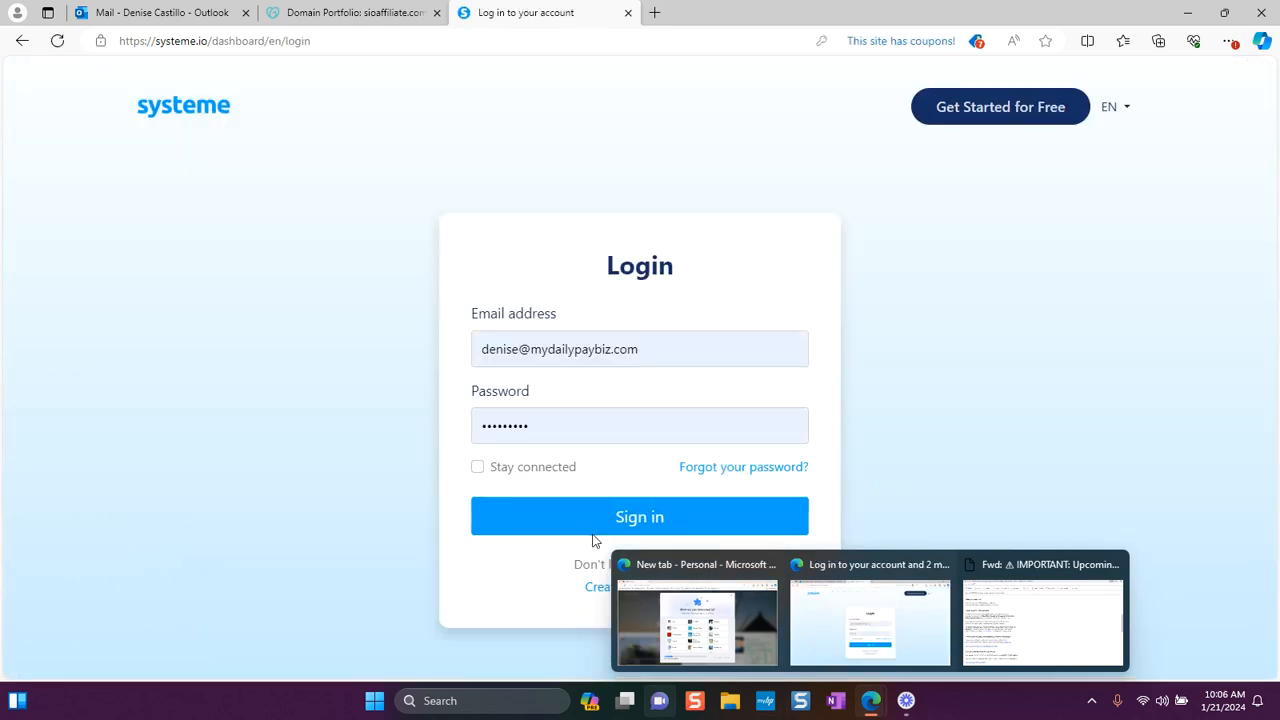
click(586, 523)
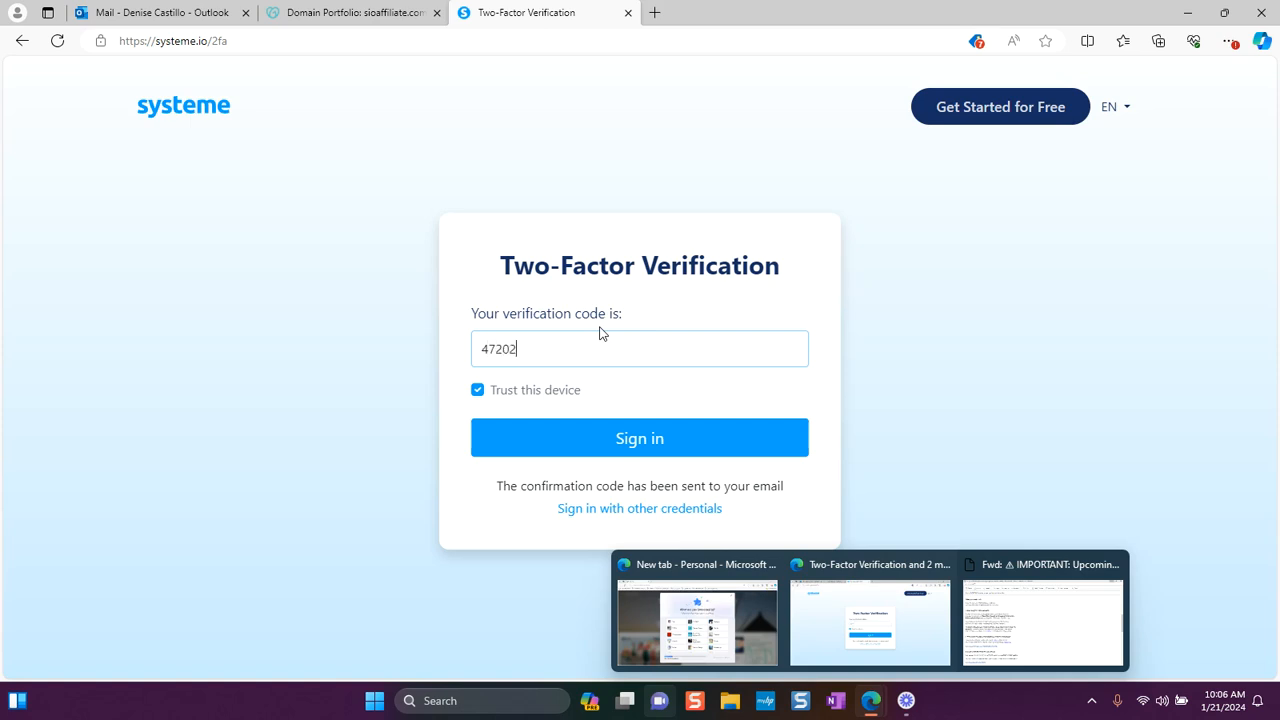
click(645, 438)
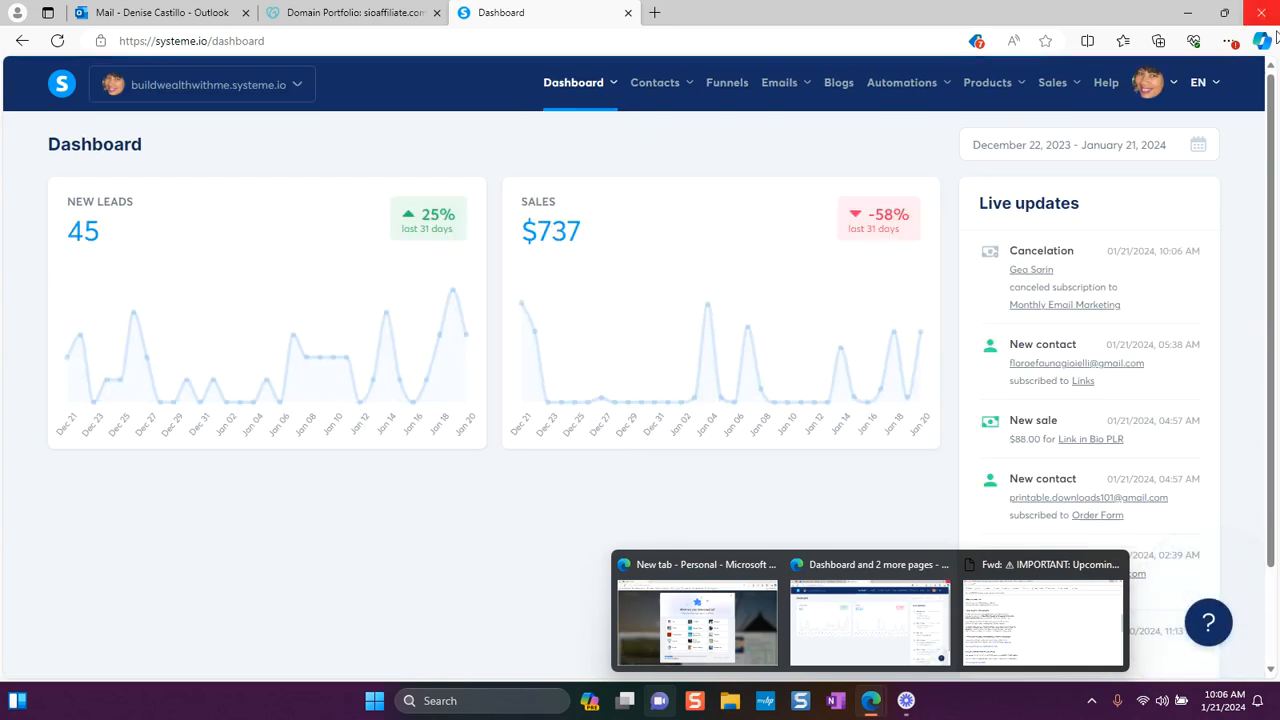
Step: Go to Settings > Custom domains and open the Add domain dialog
mouse_move(1152, 84)
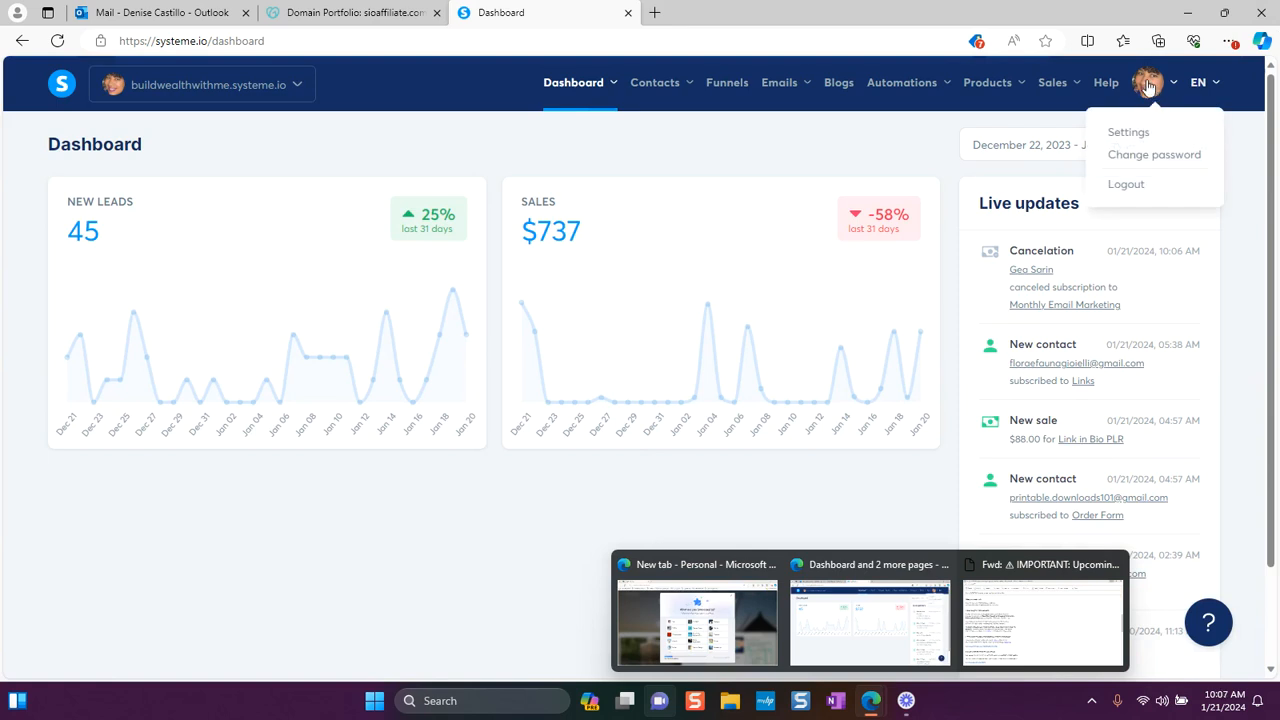
click(1128, 134)
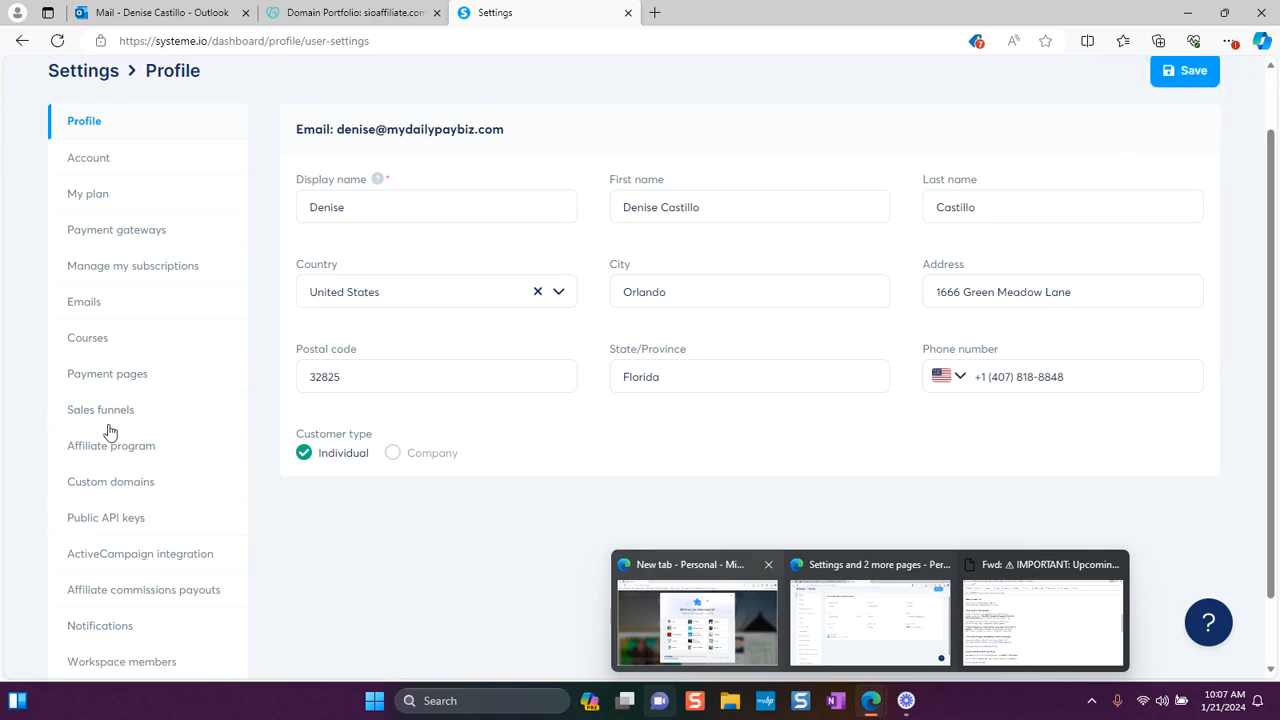
click(116, 482)
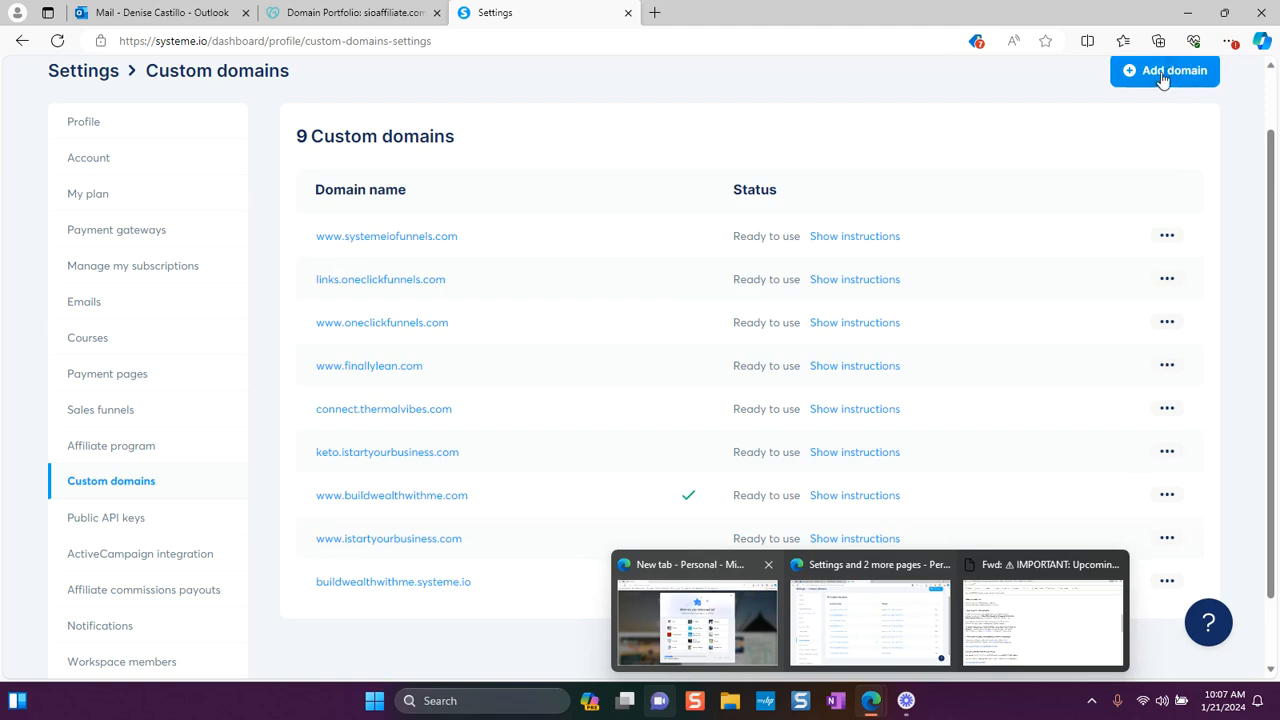
click(1168, 76)
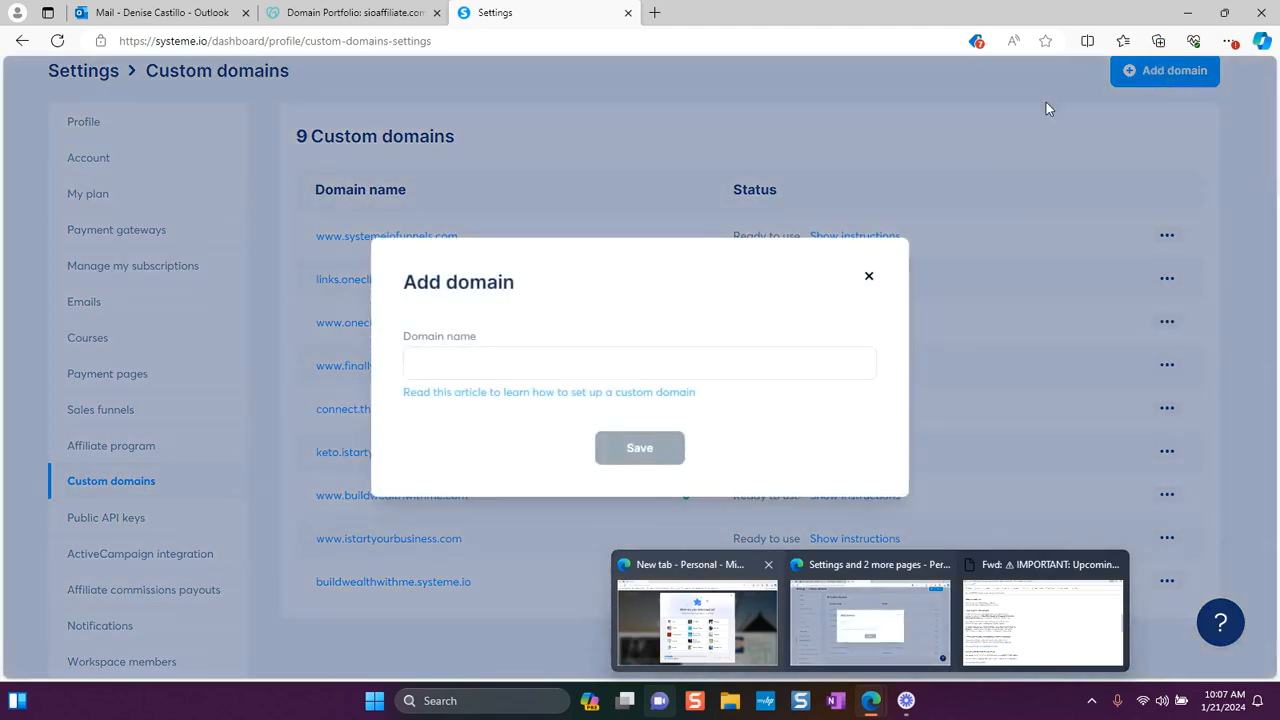
click(433, 364)
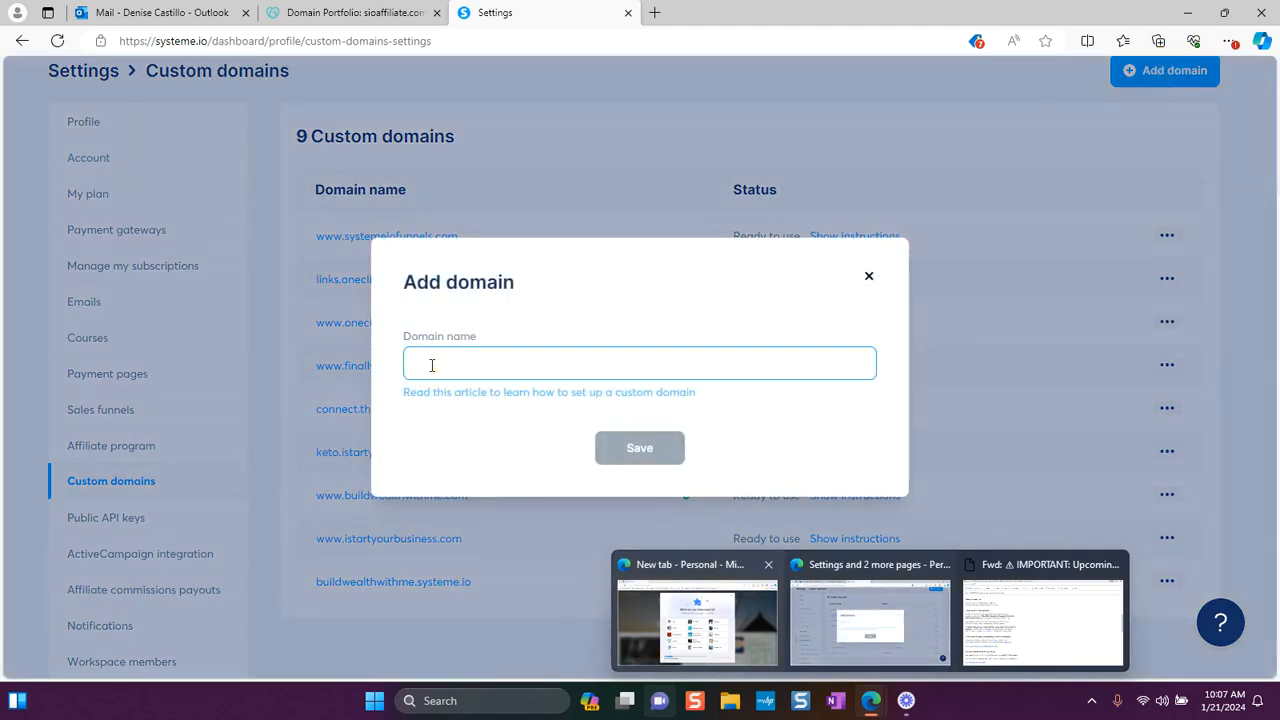
text(www.si)
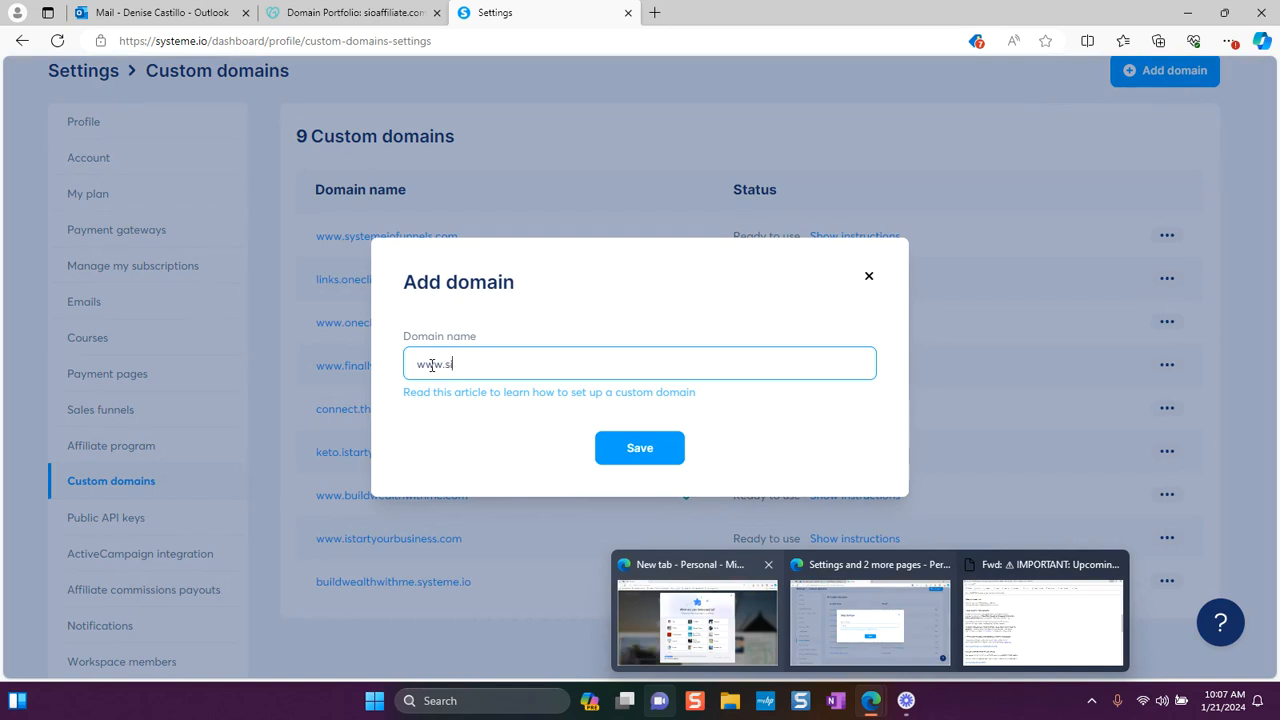
text(oaffiliate.com)
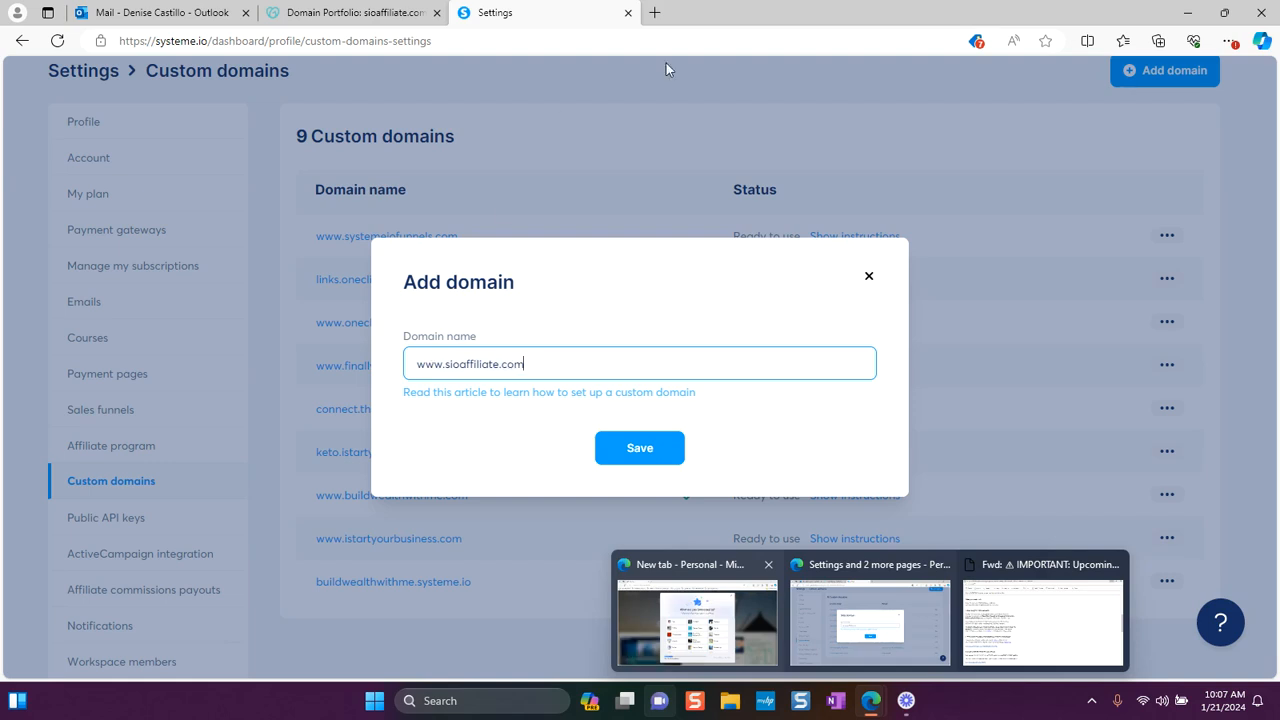
click(641, 448)
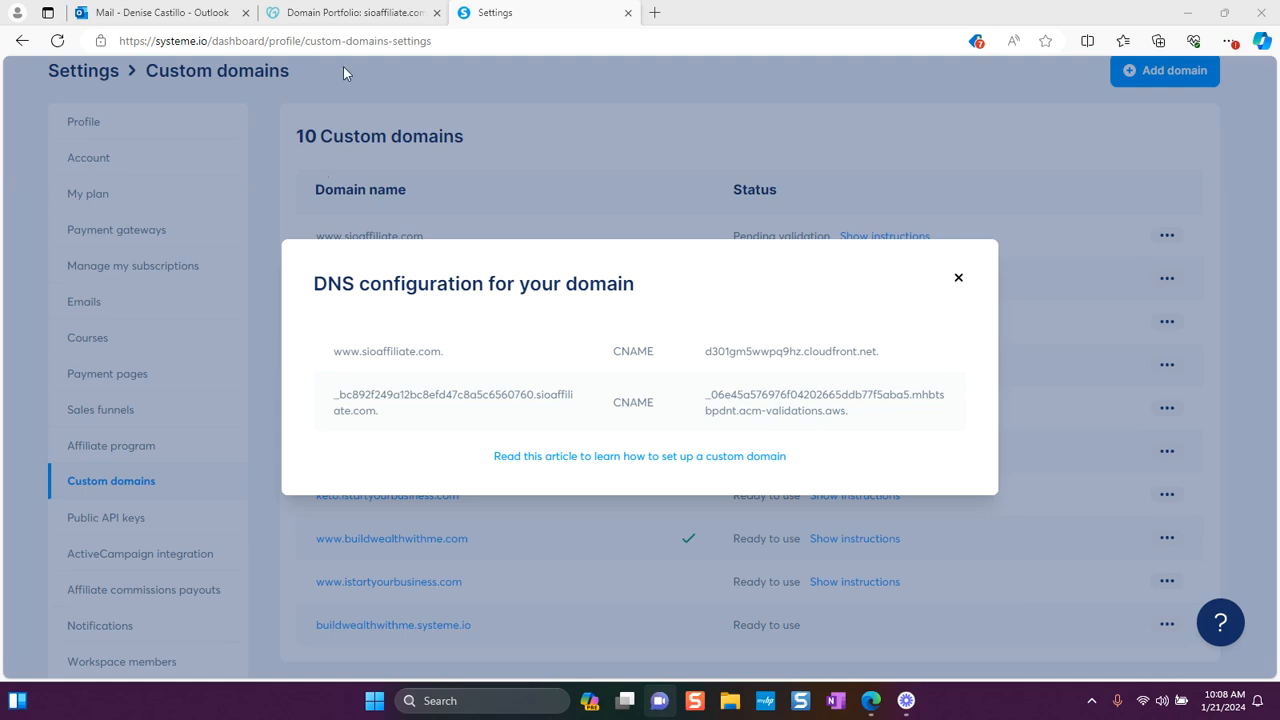
click(368, 13)
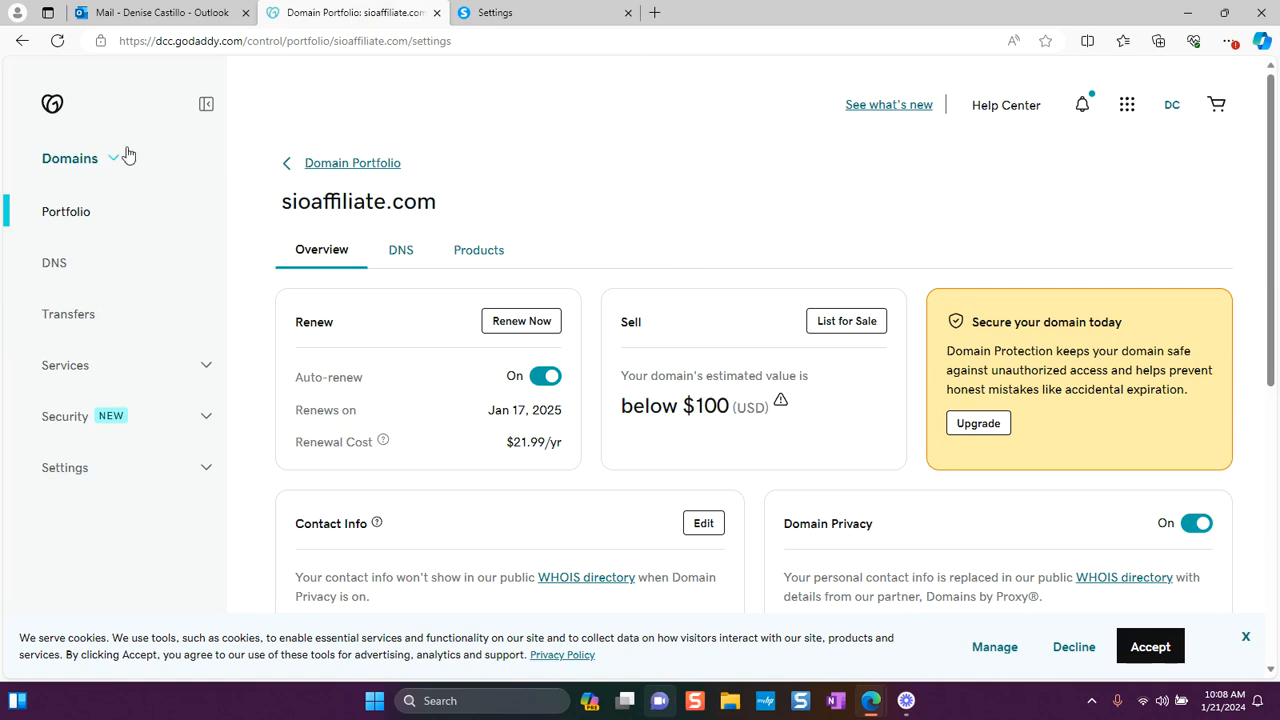
Step: Show sioaffiliate.com's DNS records and open the www CNAME record for editing
click(402, 256)
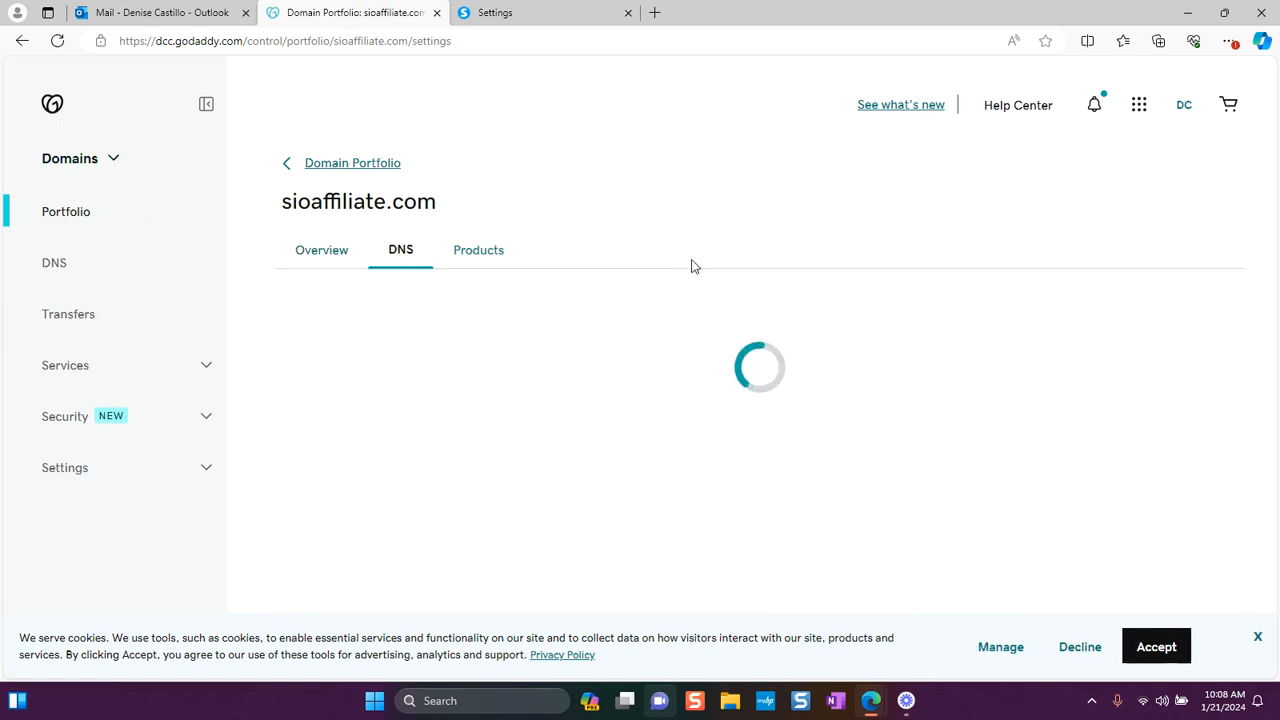
scroll(657, 274, down, 4)
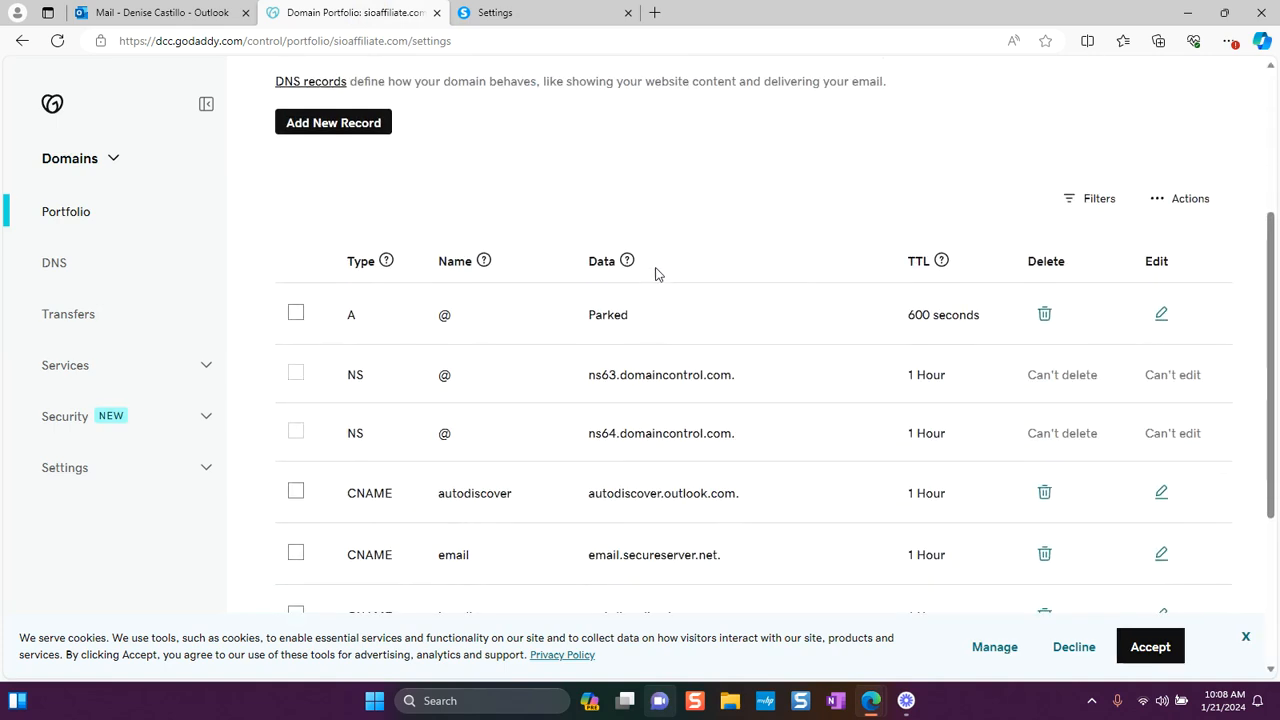
scroll(657, 274, down, 2)
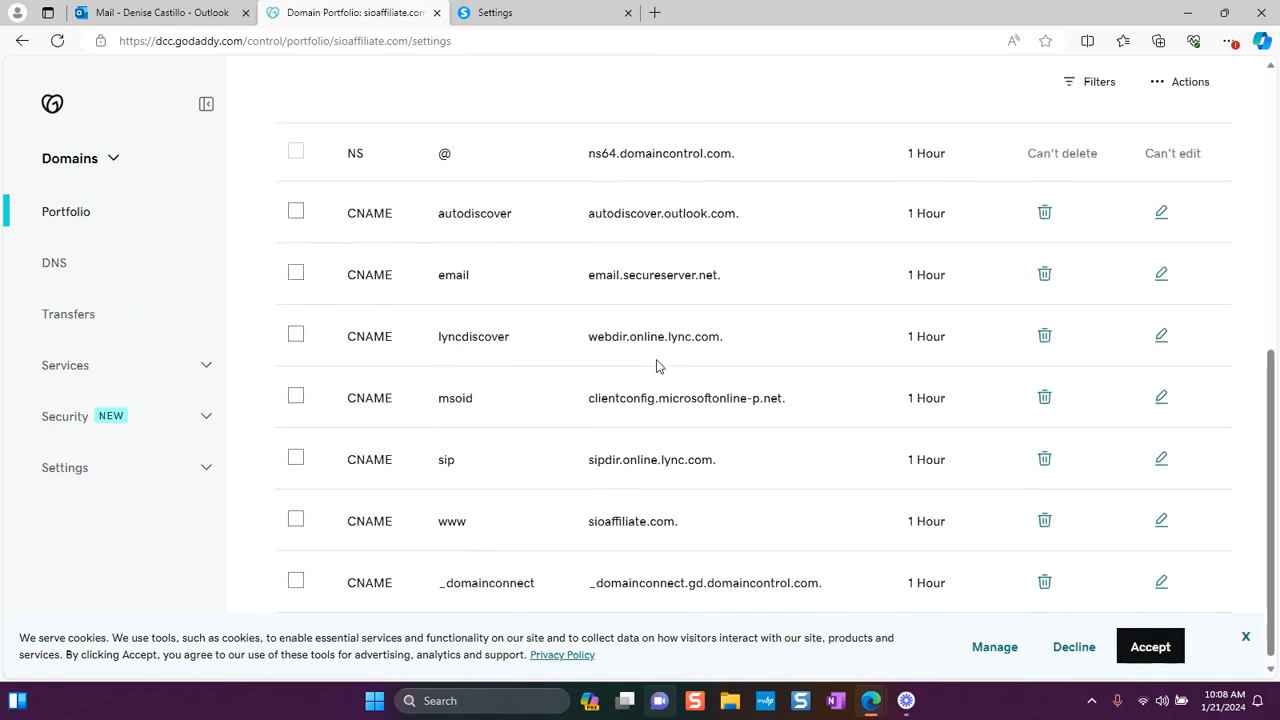
scroll(625, 497, up, 4)
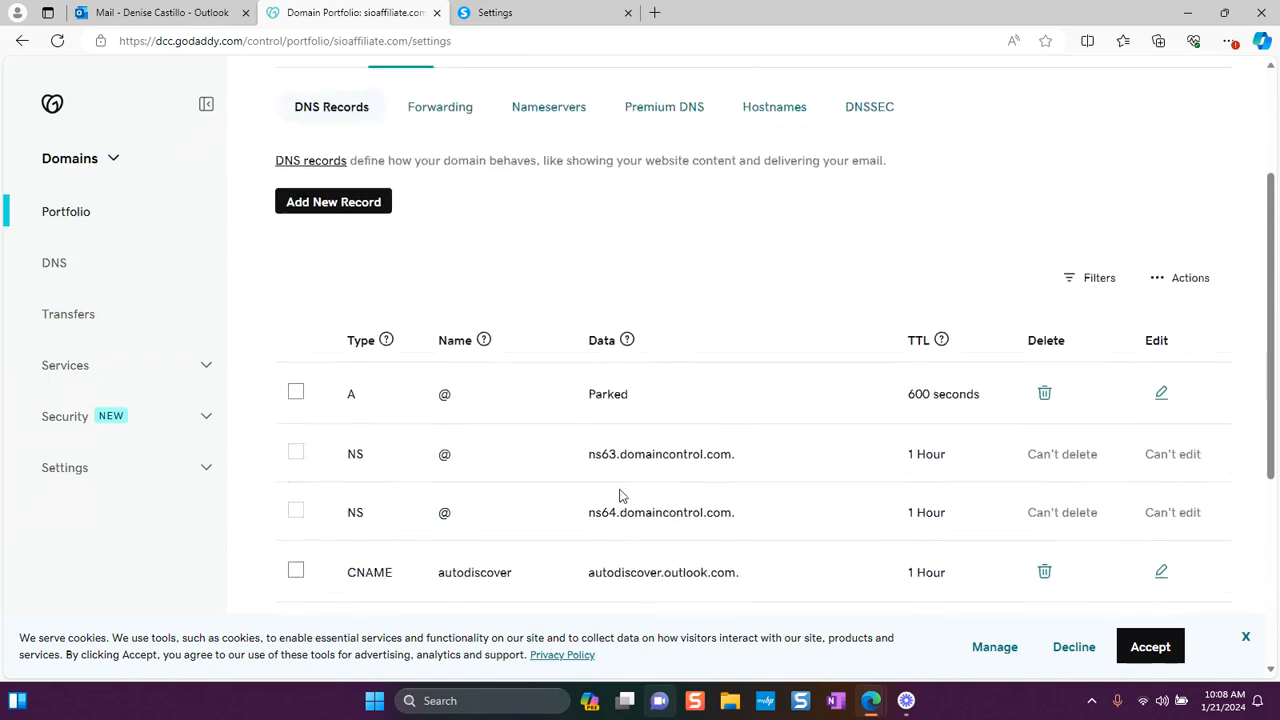
scroll(617, 494, down, 4)
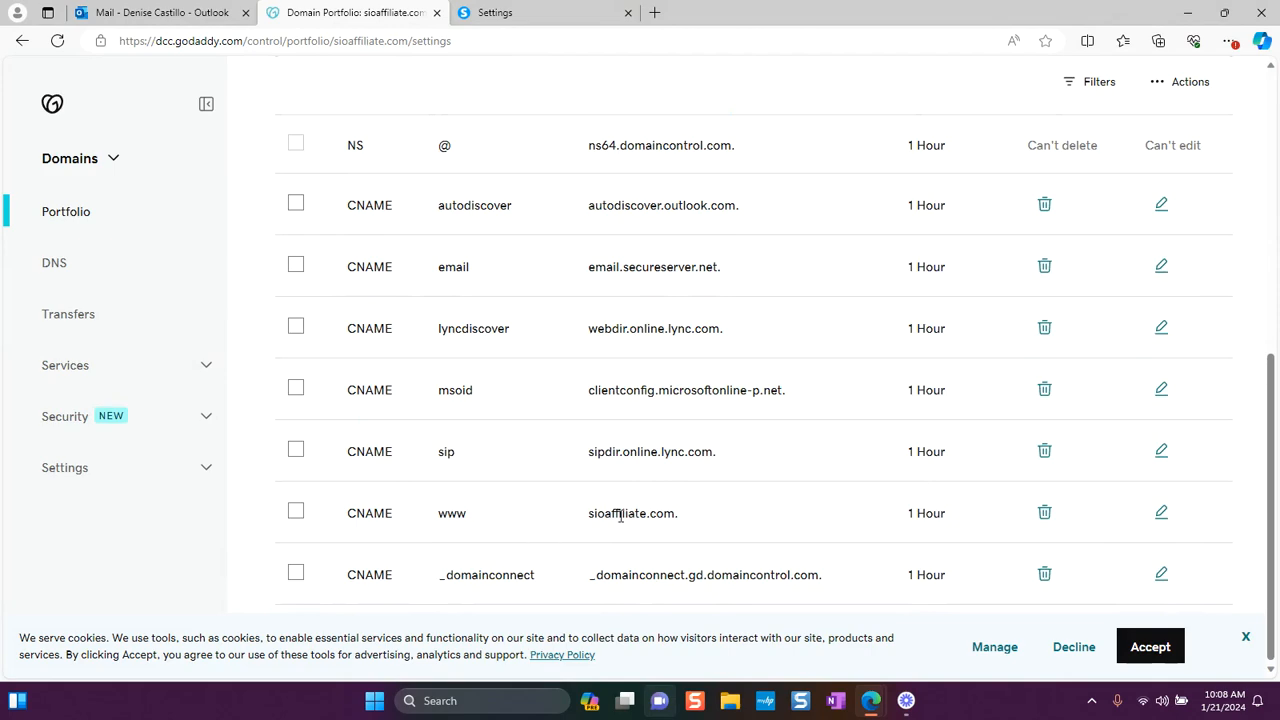
scroll(443, 530, up, 5)
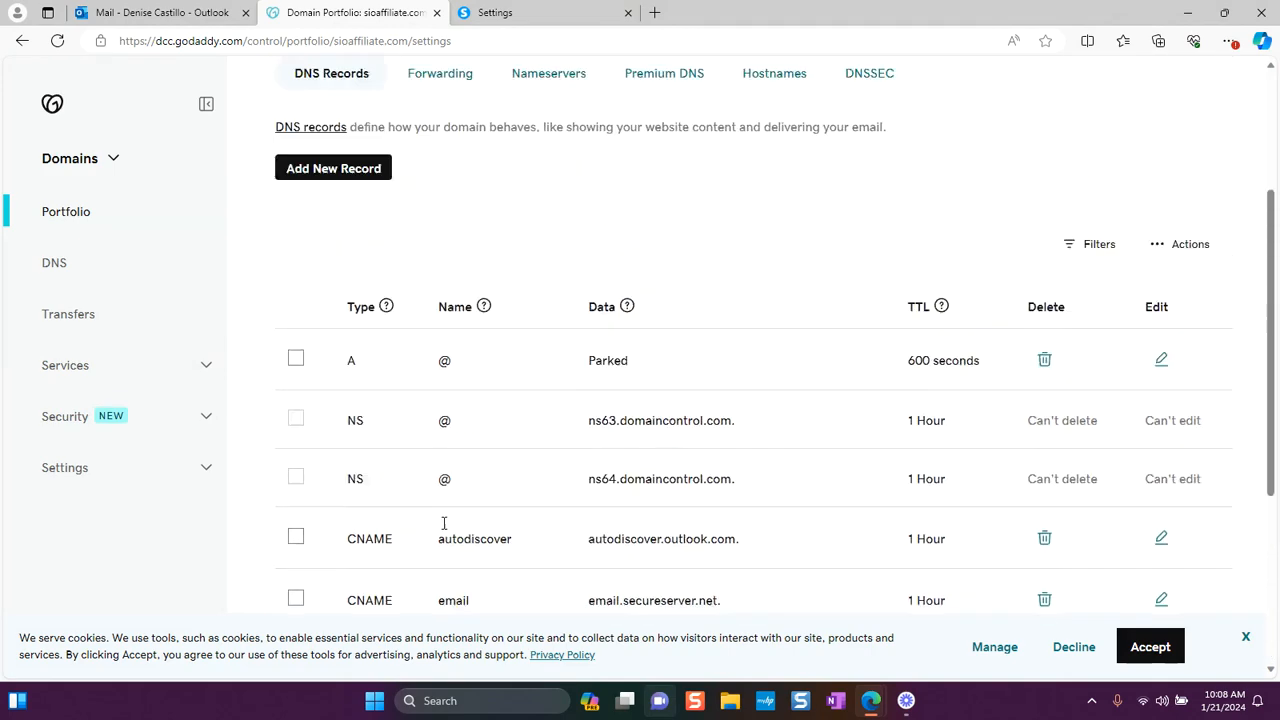
scroll(523, 520, down, 5)
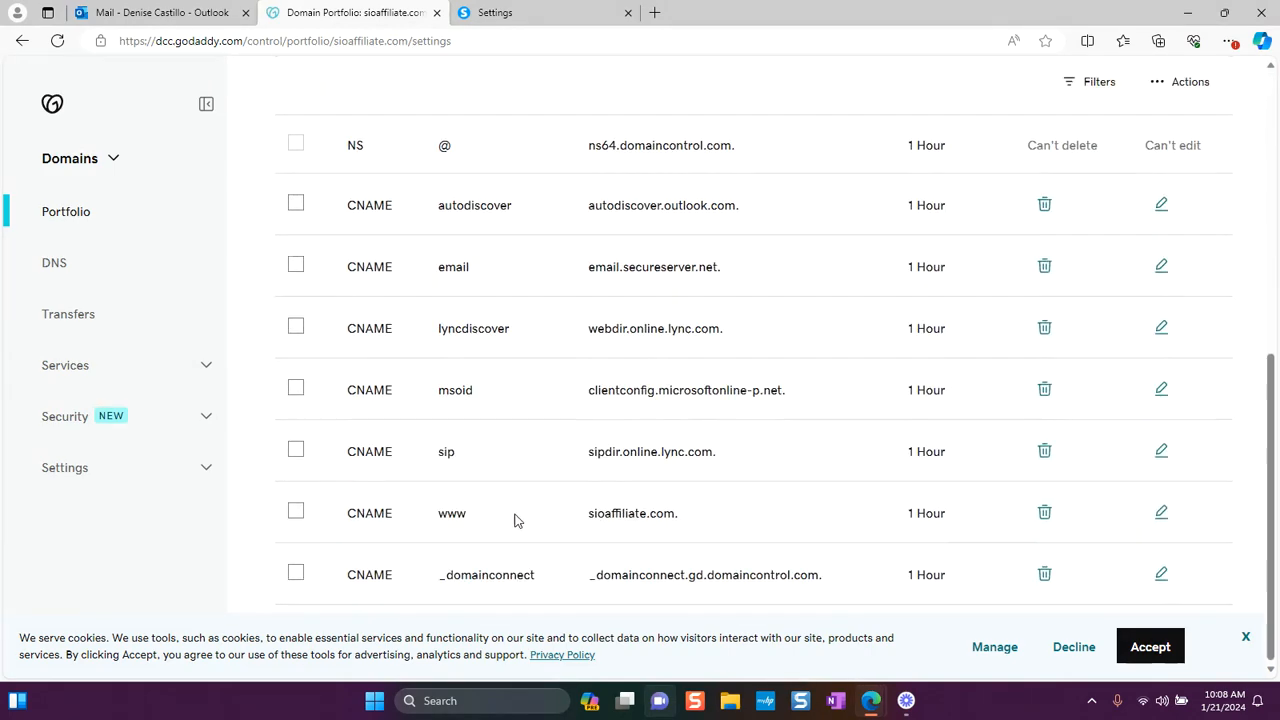
click(1160, 516)
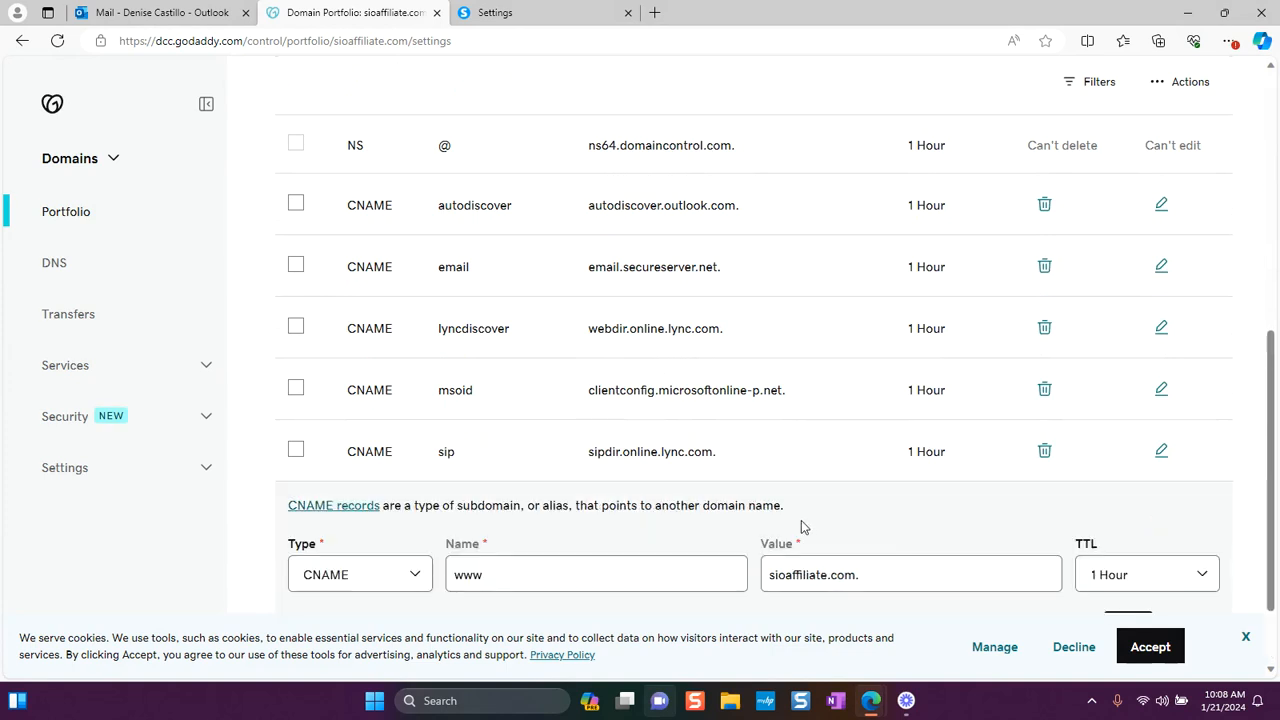
click(495, 12)
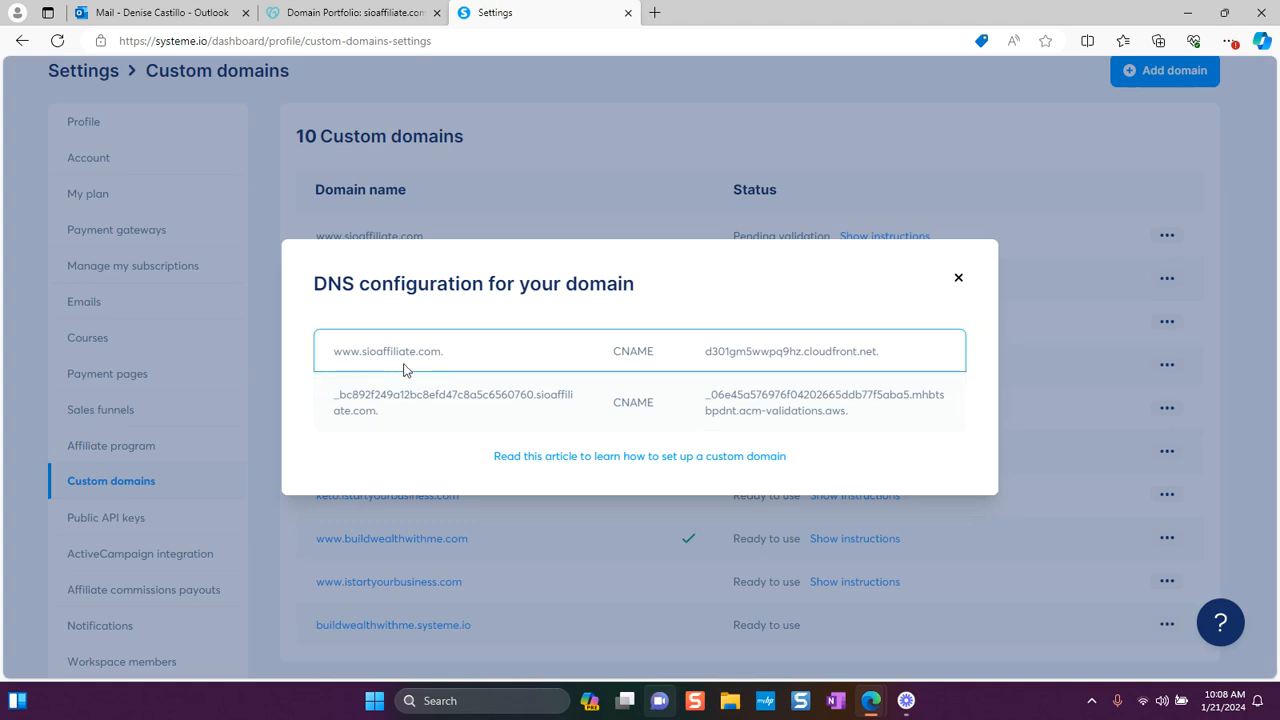
Step: Copy the www CNAME target d301gm5wwpq9hz.cloudfront.net from the DNS configuration dialog
drag(445, 353, 362, 357)
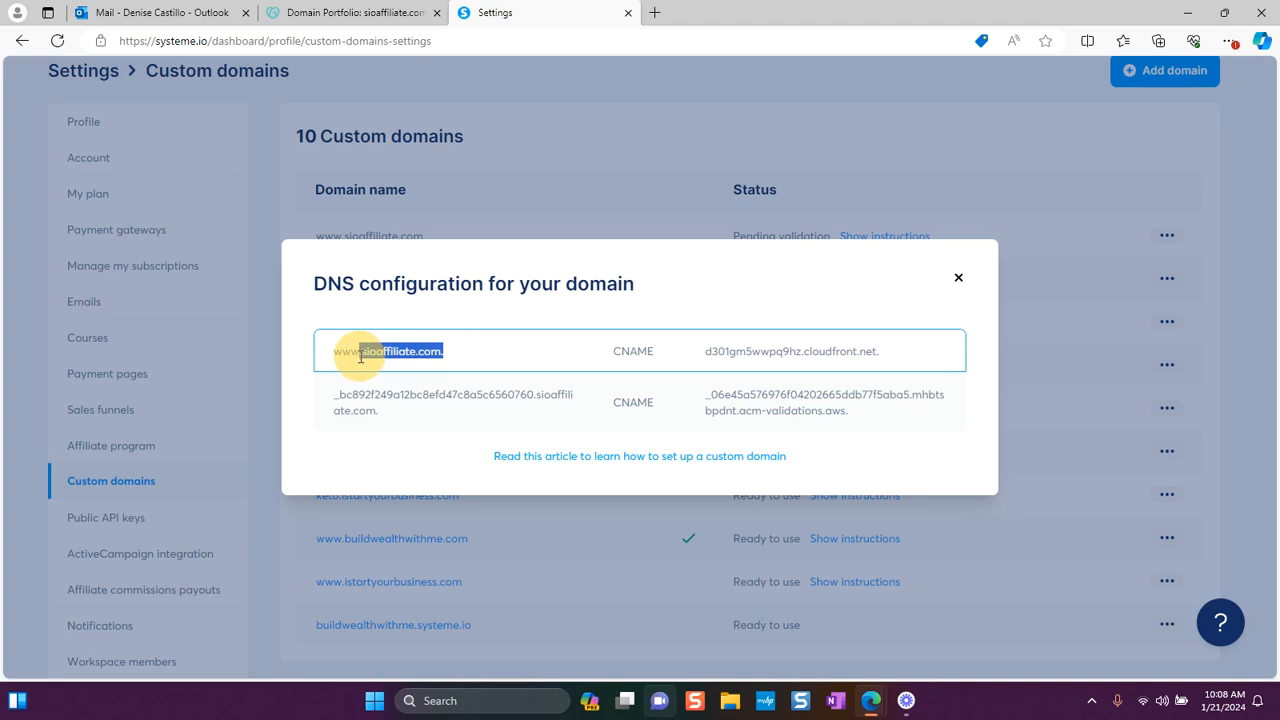
click(478, 342)
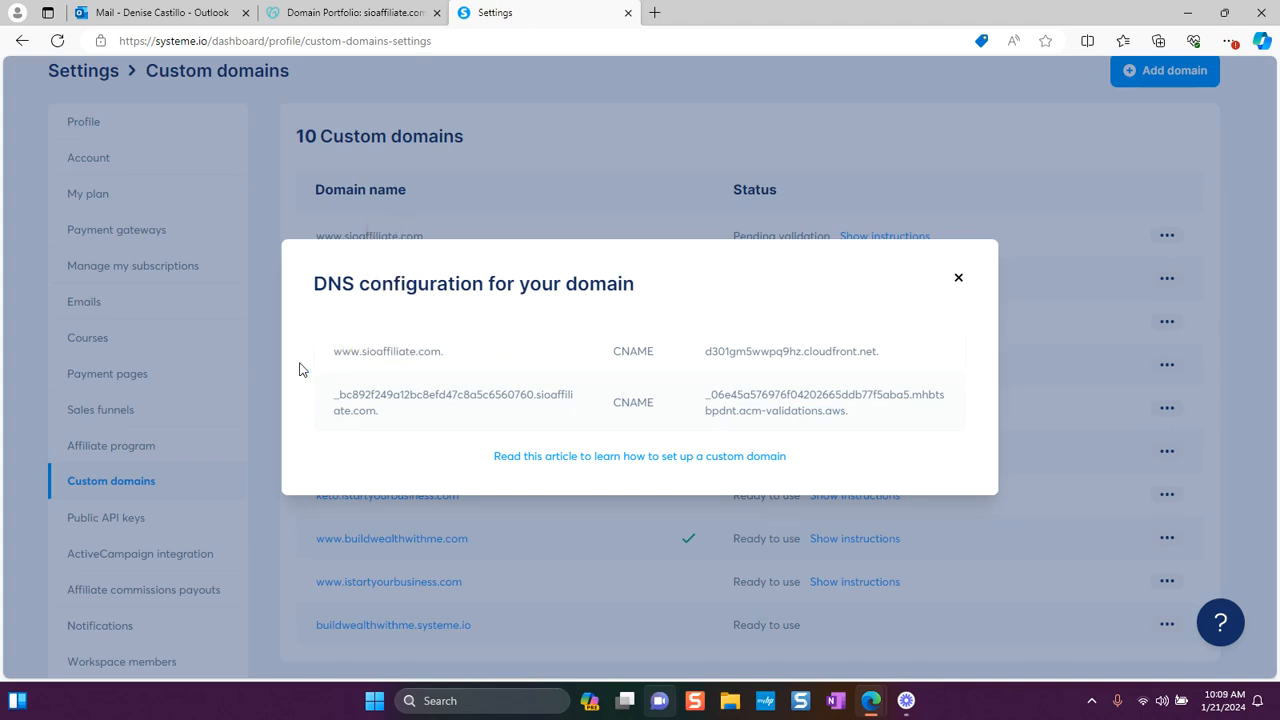
drag(898, 357, 704, 359)
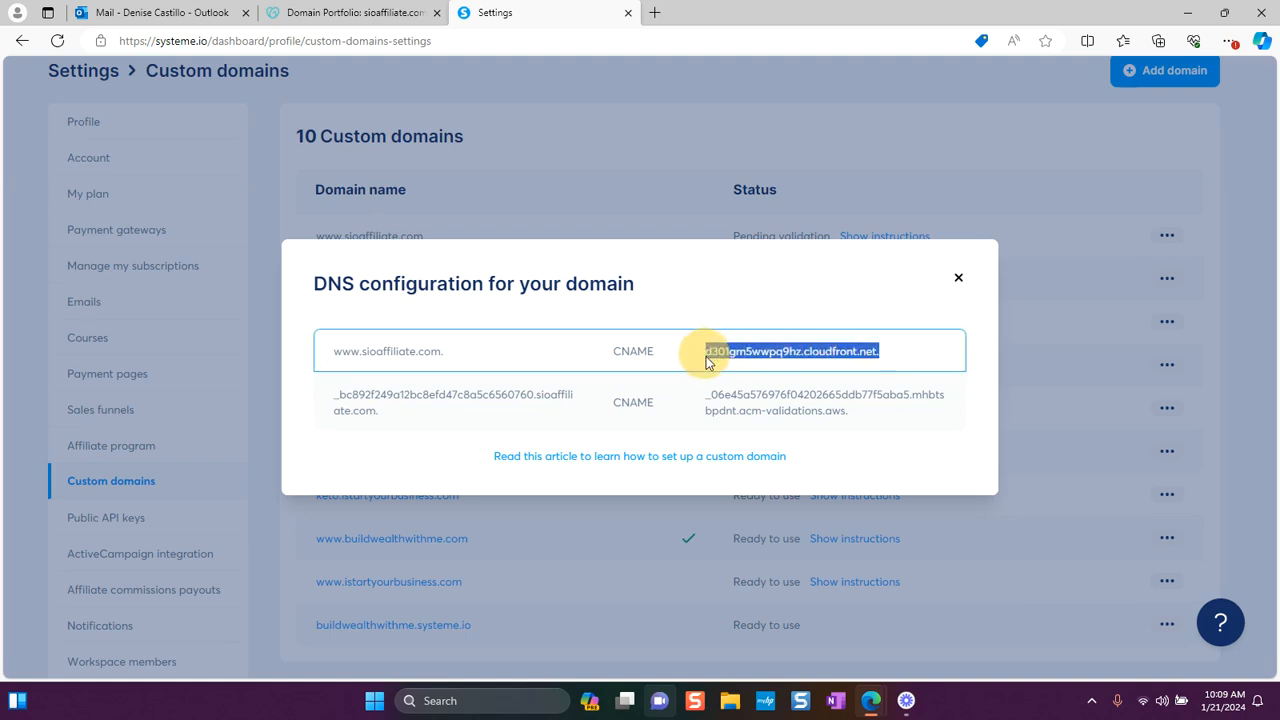
right_click(731, 352)
click(775, 362)
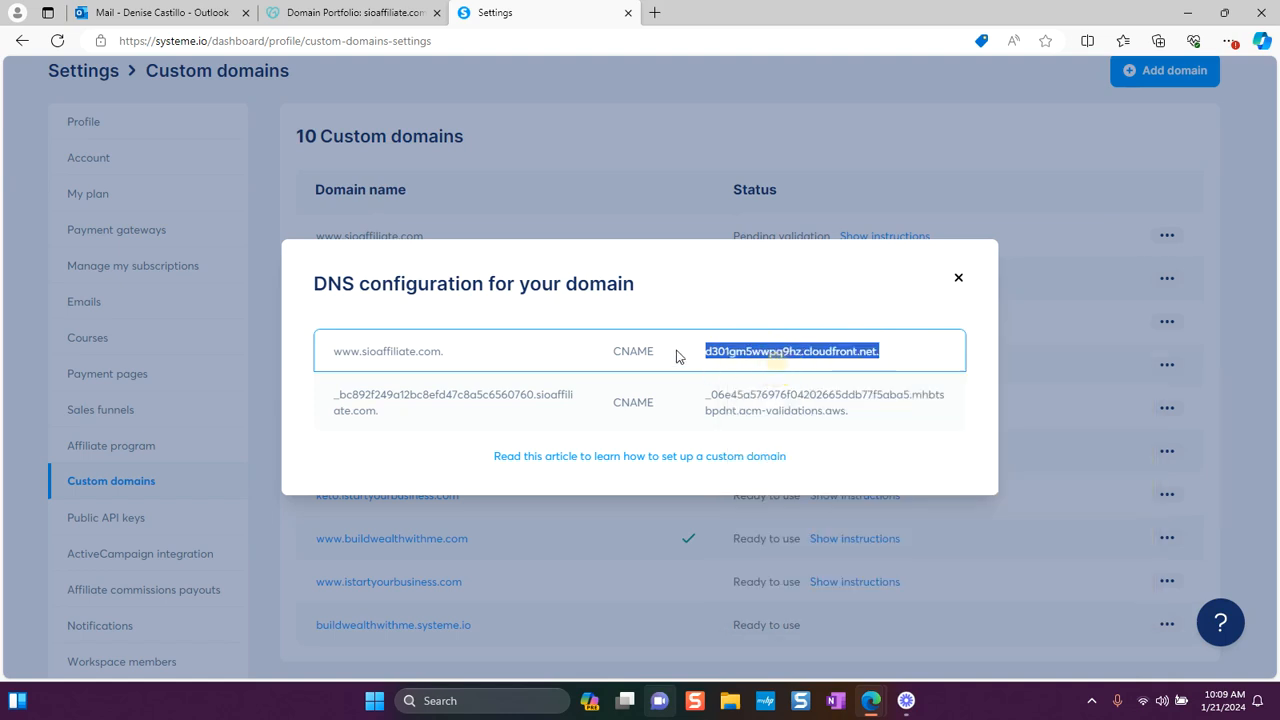
Step: Replace the www CNAME value with d301gm5wwpq9hz.cloudfront.net. and save the record
click(344, 13)
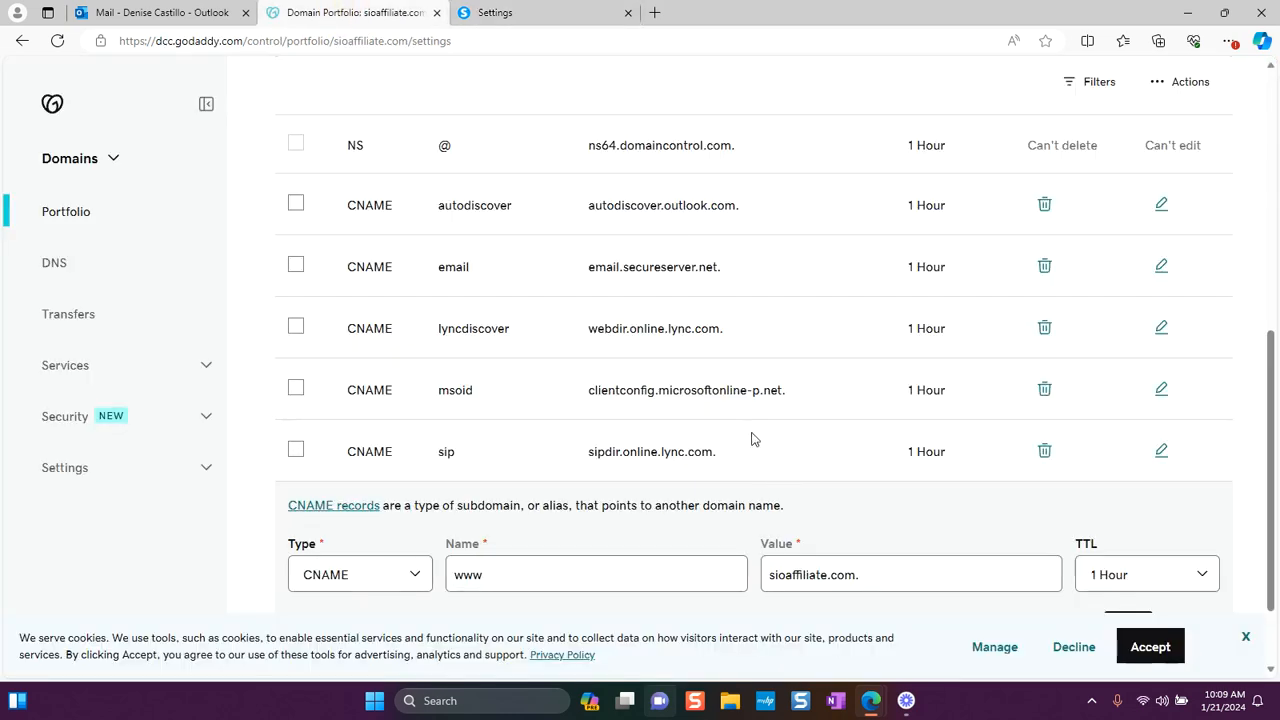
drag(872, 574, 730, 567)
key(BackSpace)
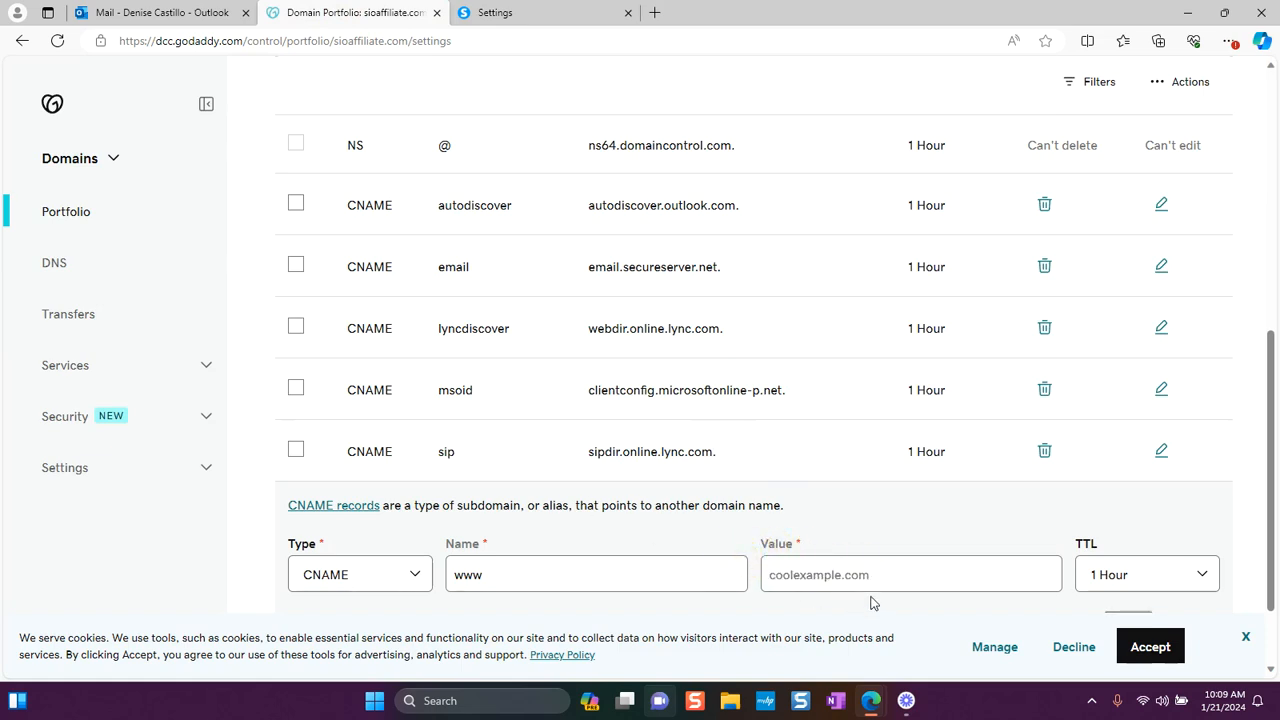
right_click(848, 574)
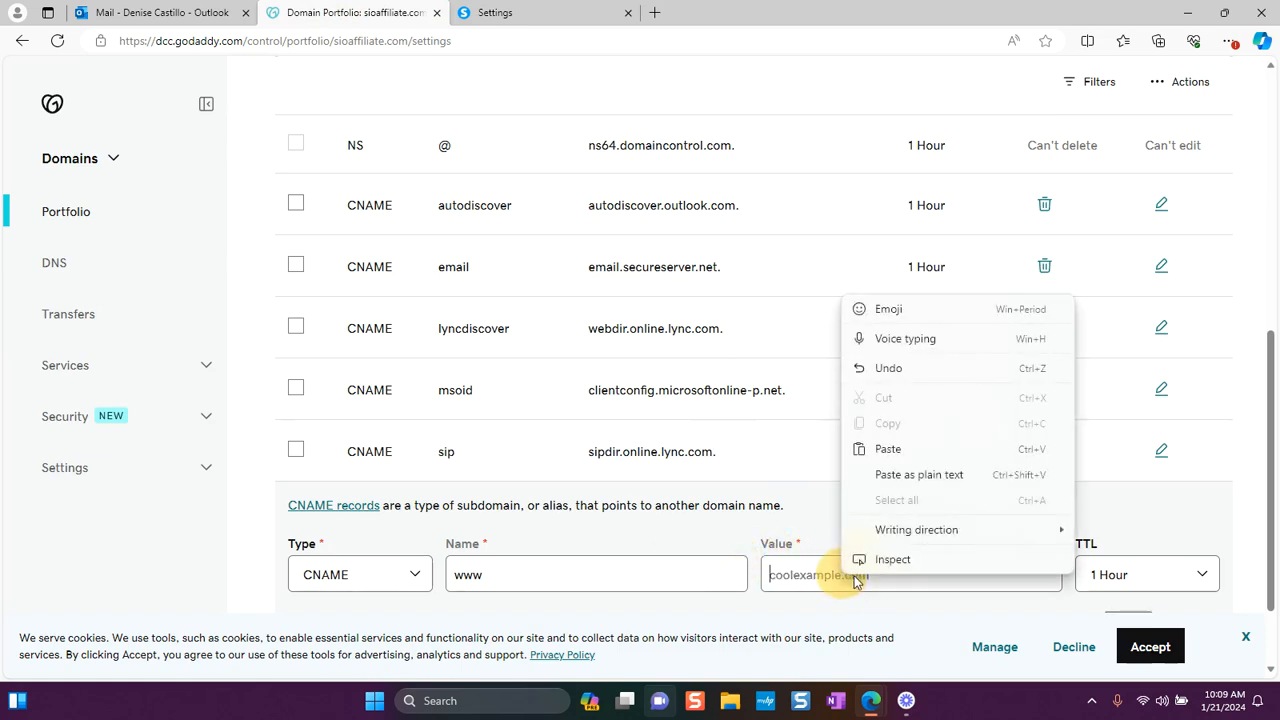
click(897, 452)
scroll(917, 606, down, 1)
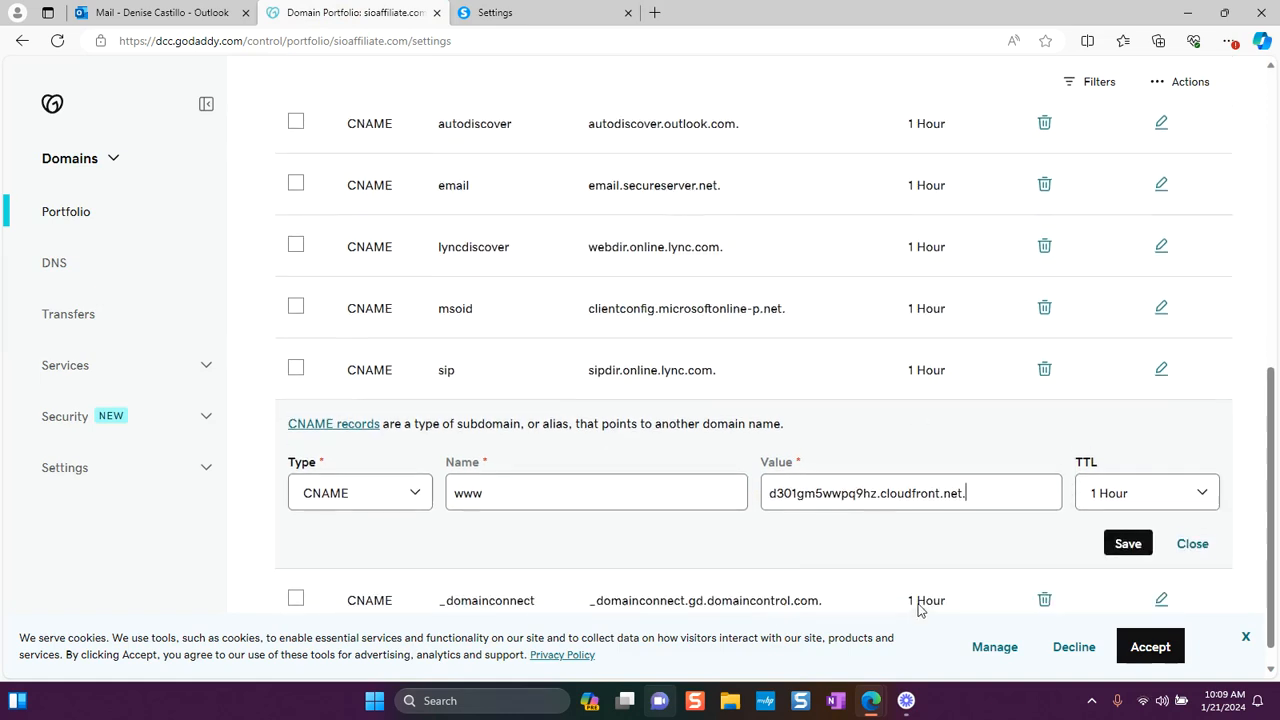
click(1146, 650)
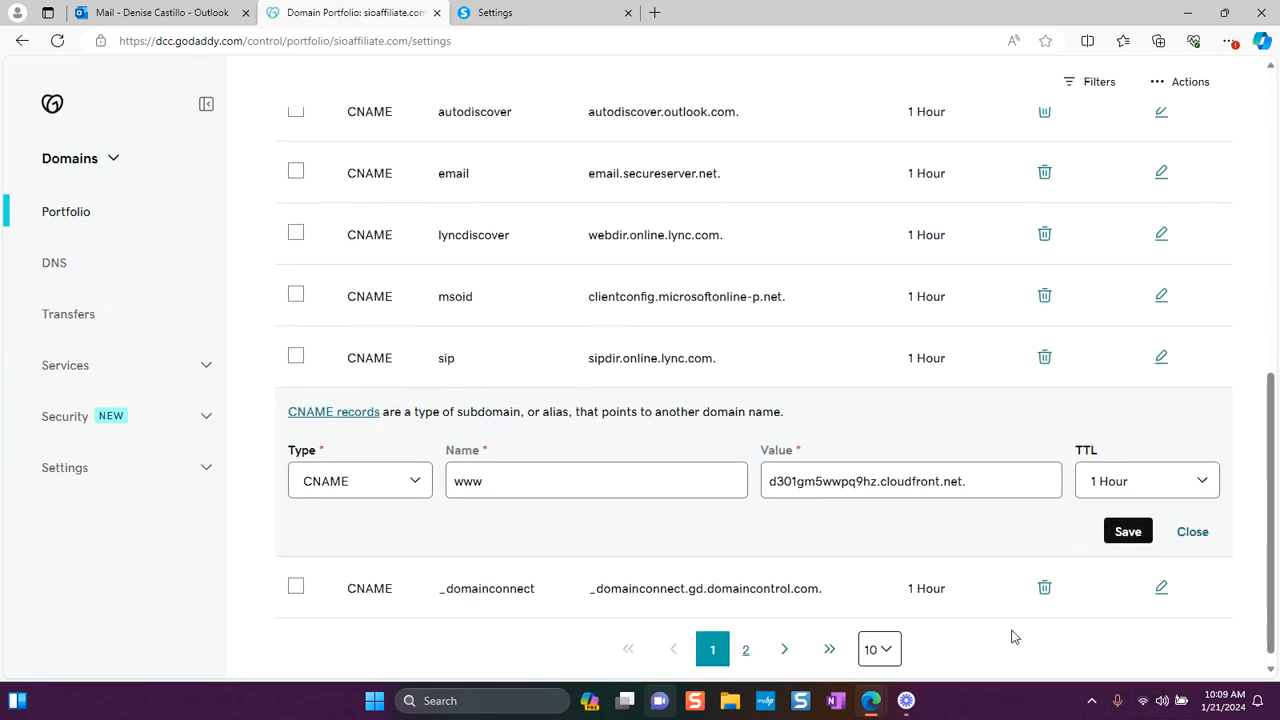
click(1126, 531)
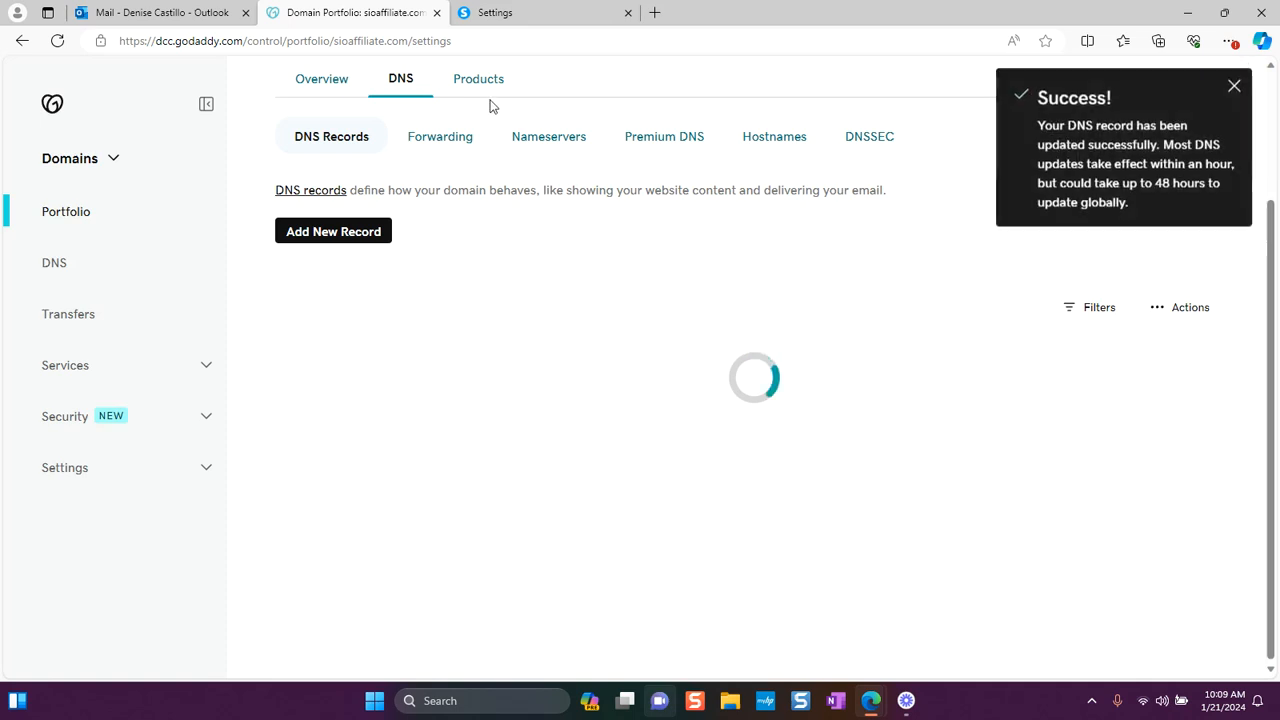
click(518, 22)
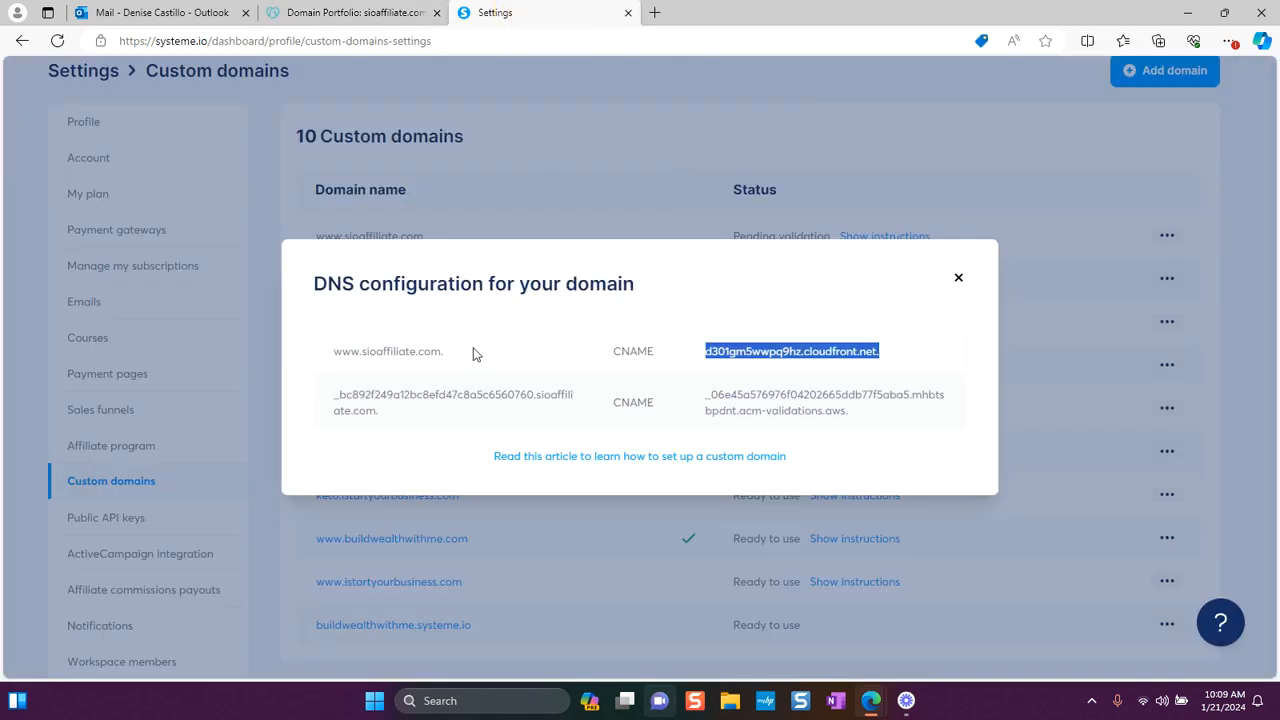
Step: Copy the validation record's host name _bc892f249a12bc8efd47c8a5c6560760 from Systeme.io
click(418, 350)
click(403, 396)
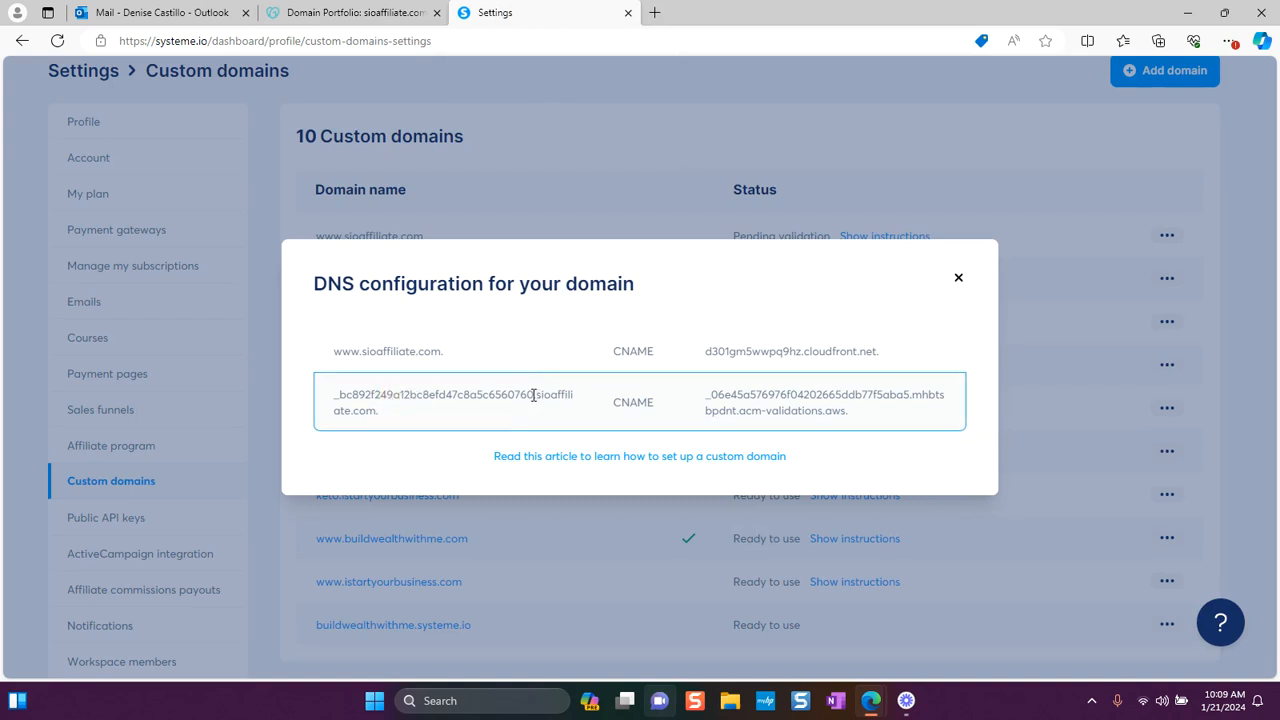
drag(535, 395, 515, 400)
drag(484, 405, 328, 399)
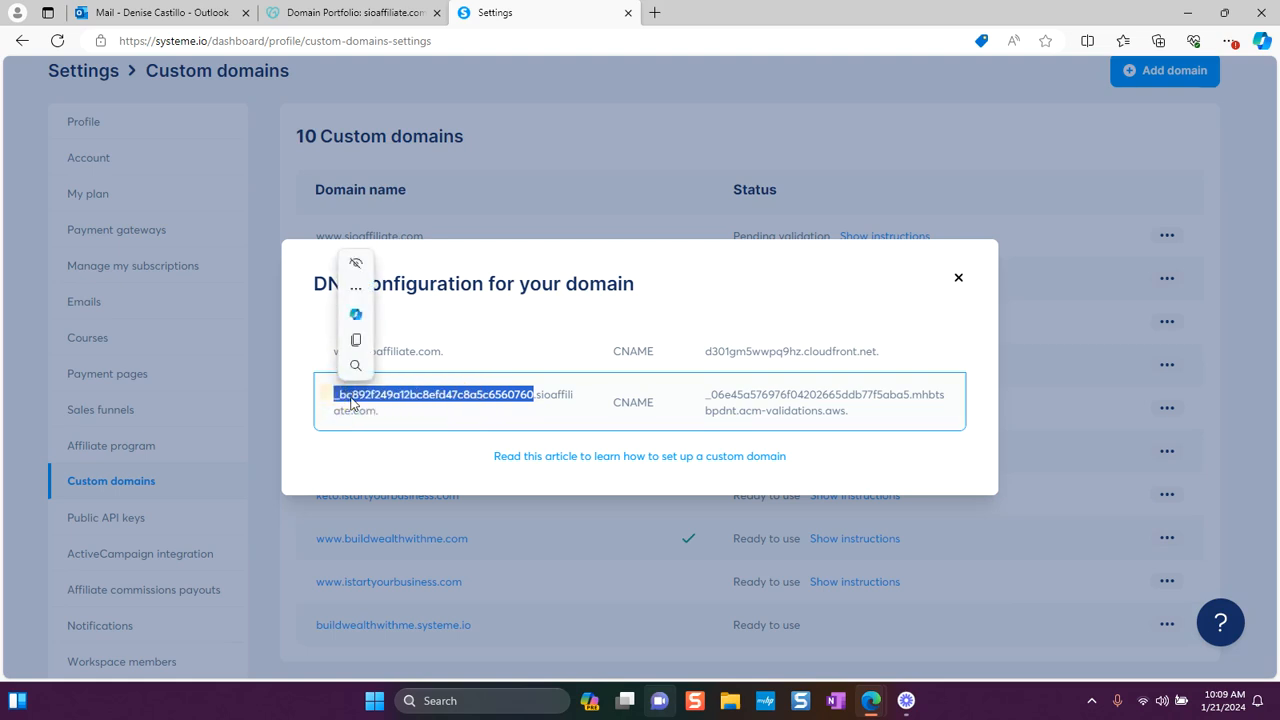
right_click(345, 396)
click(390, 117)
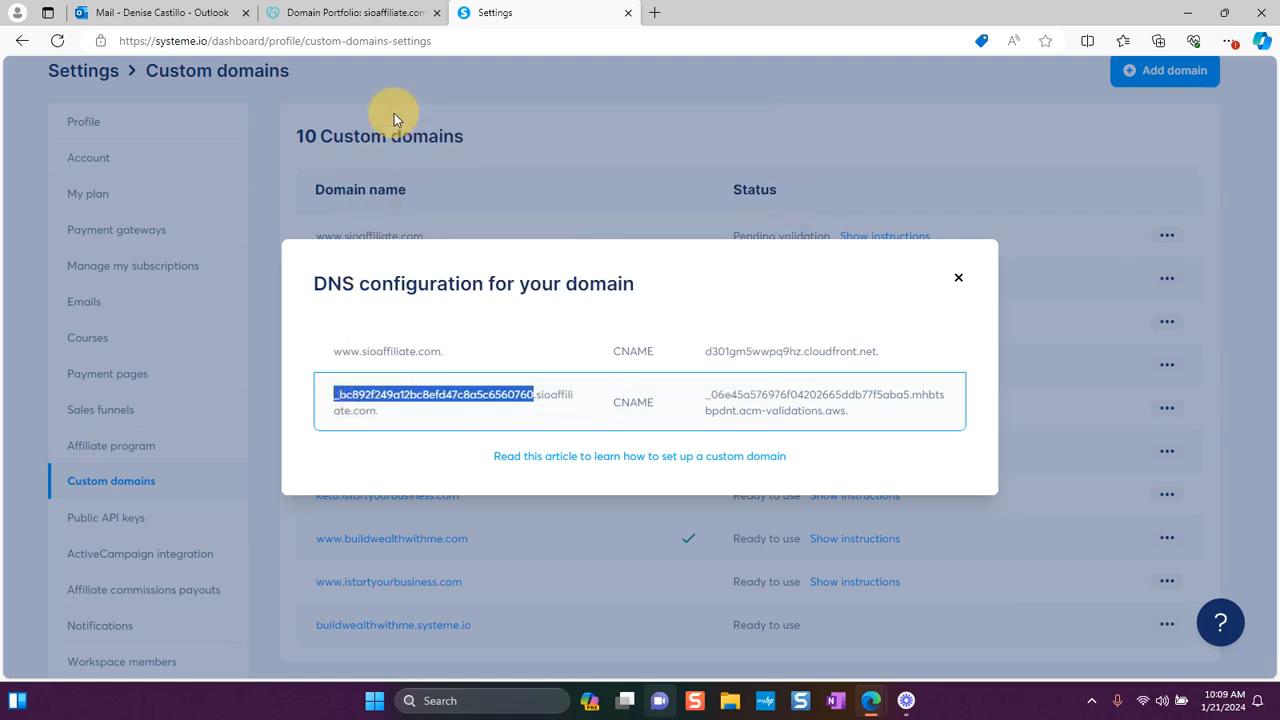
Step: Add a new CNAME record in GoDaddy with the validation host as its name
click(380, 12)
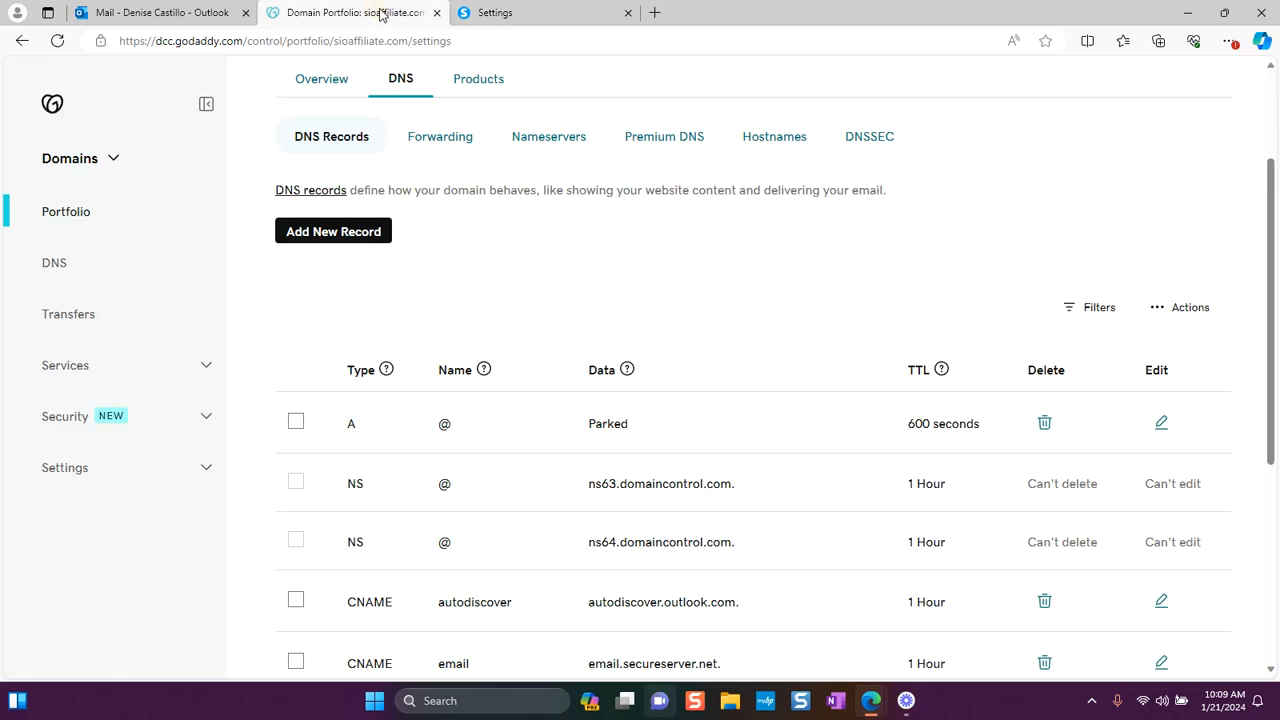
click(346, 232)
click(414, 339)
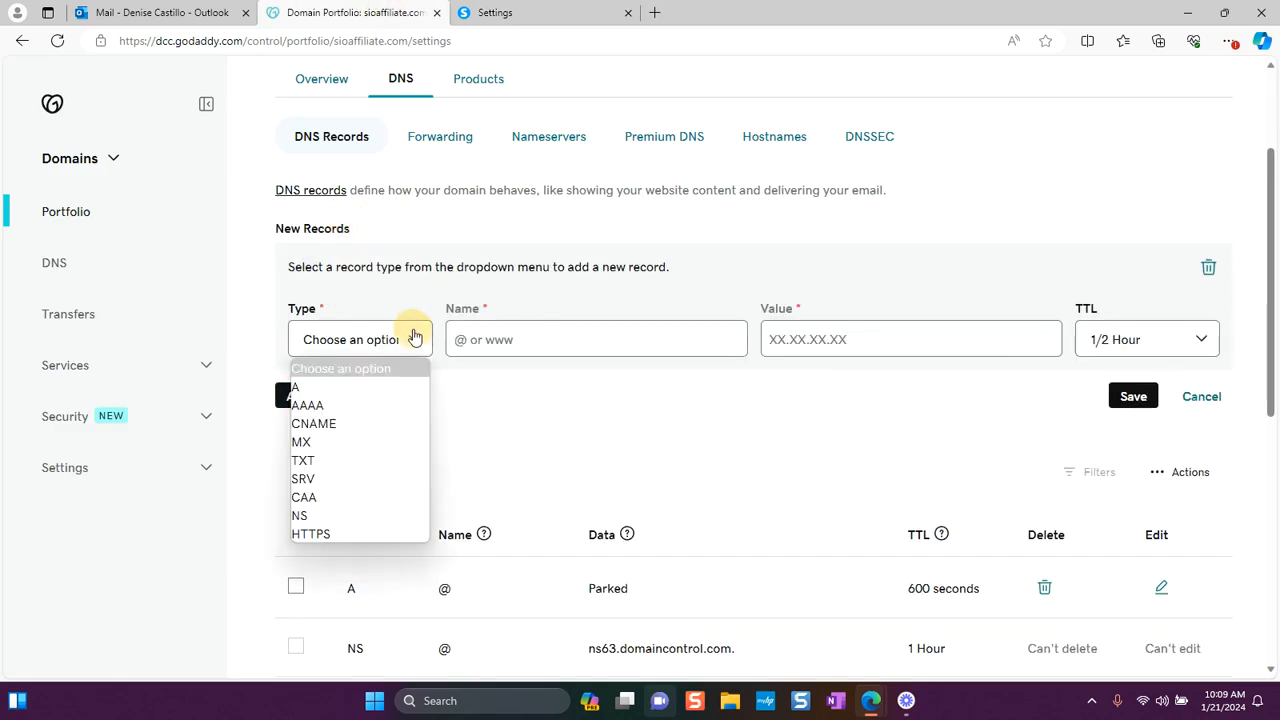
click(315, 424)
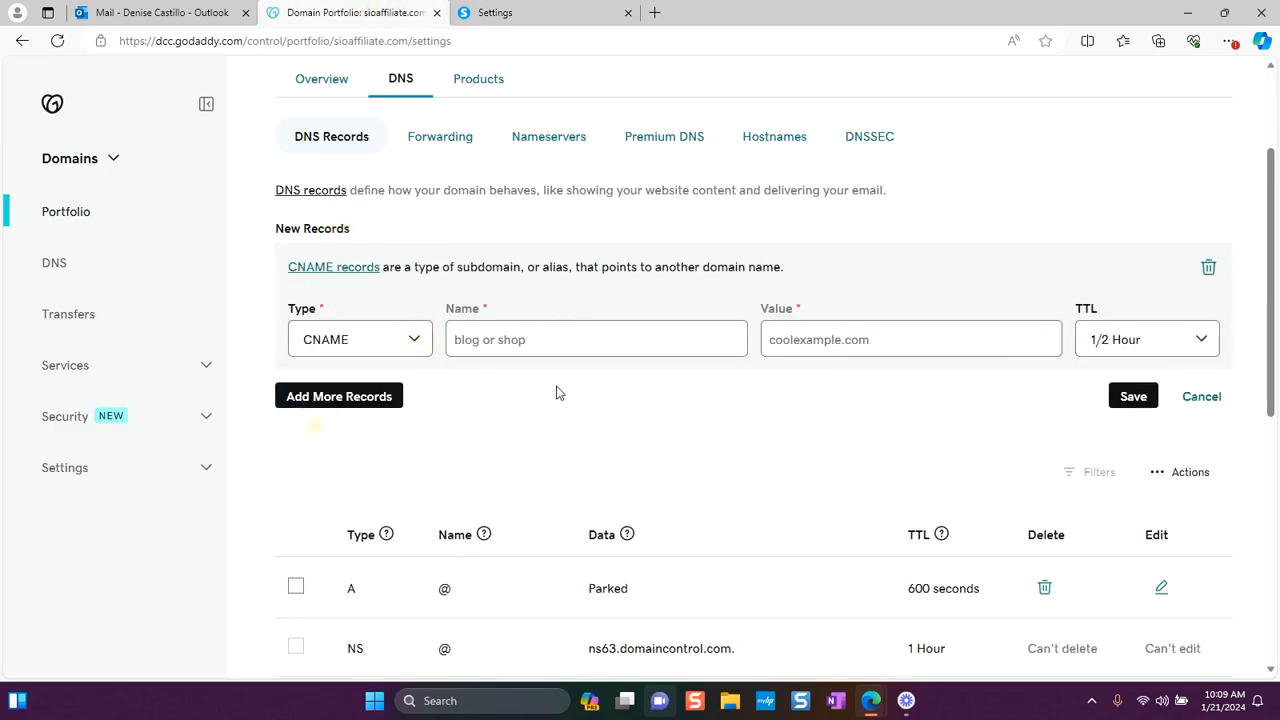
click(518, 339)
right_click(518, 339)
click(574, 489)
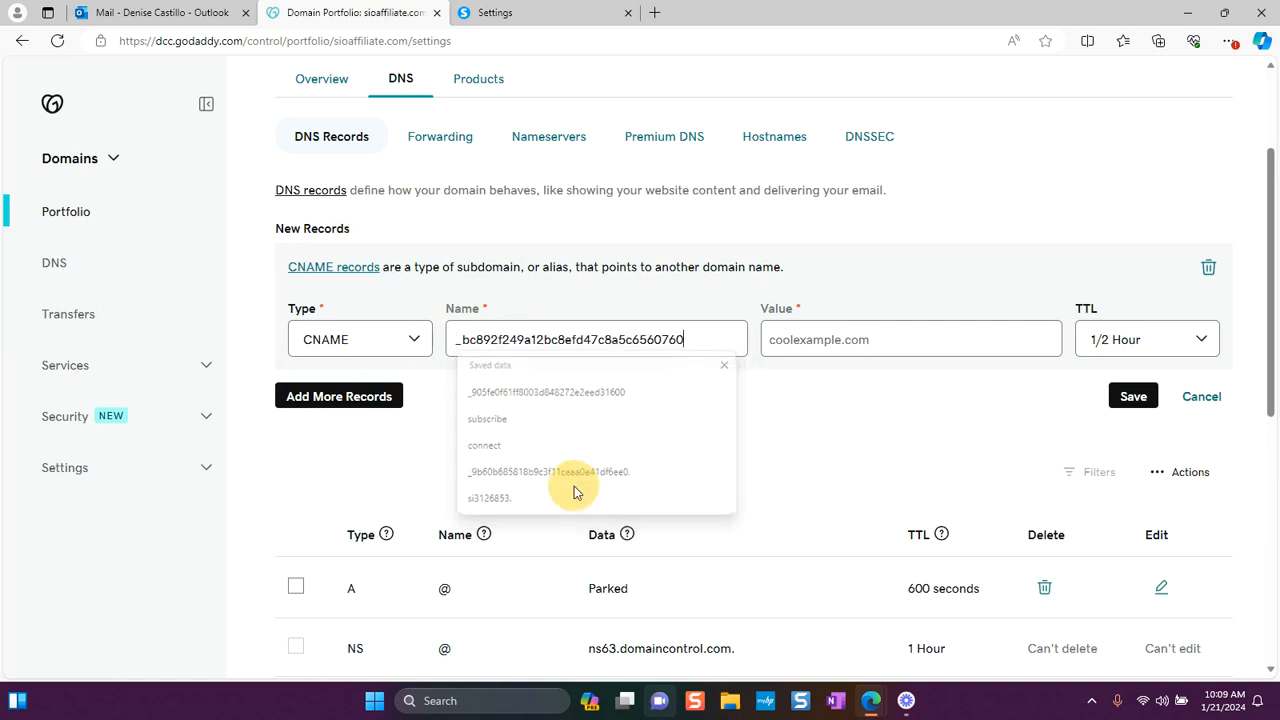
Step: Copy the second record's acm-validations.aws target value and return to the GoDaddy form
click(515, 17)
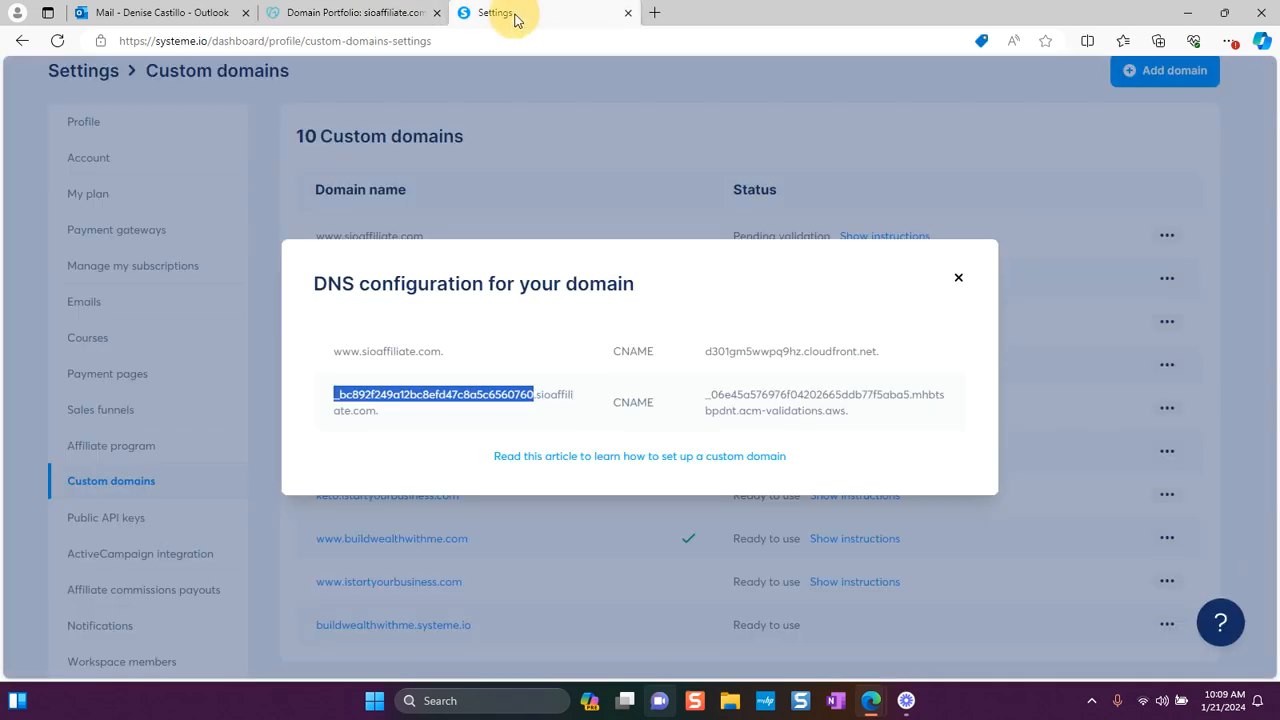
drag(853, 421, 688, 395)
right_click(738, 395)
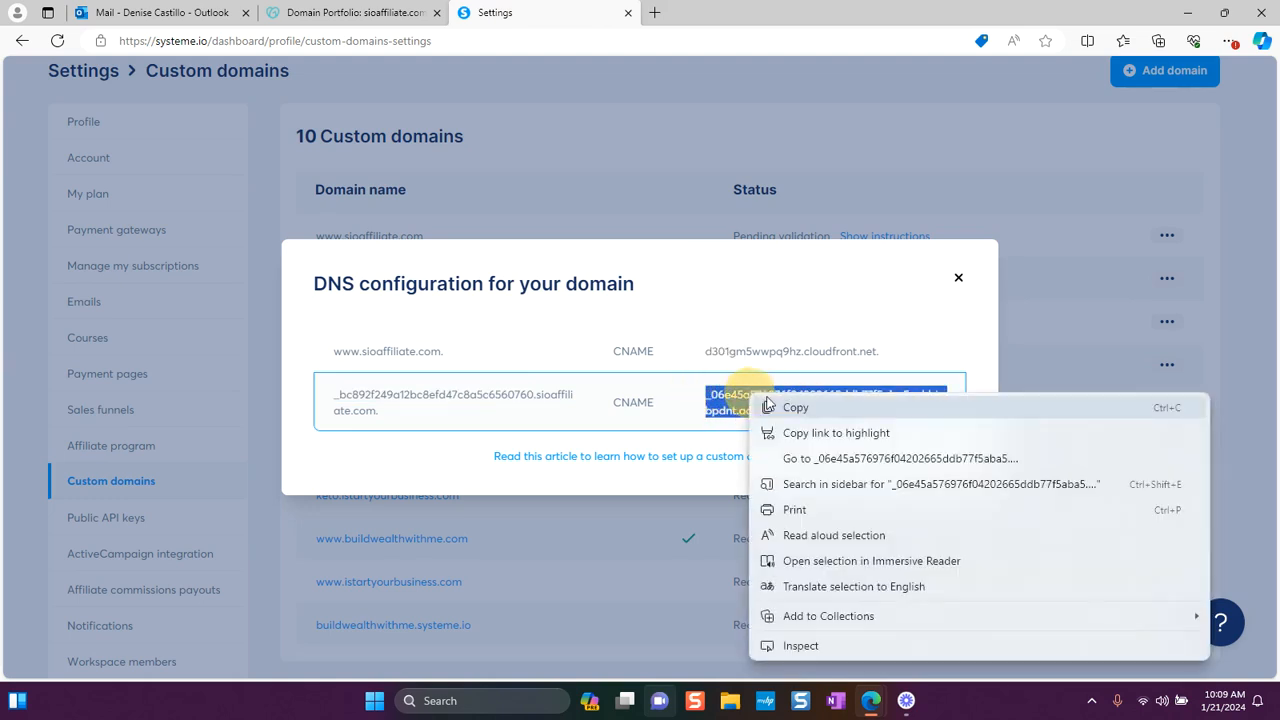
click(793, 411)
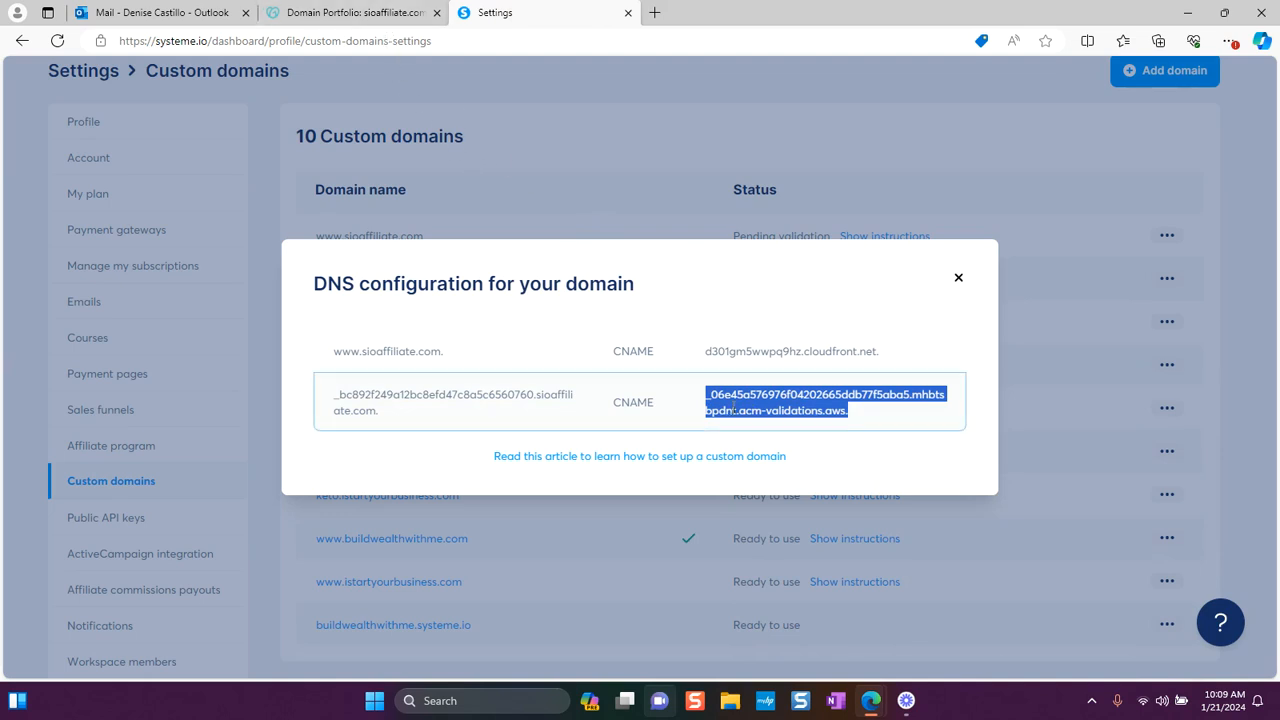
click(362, 12)
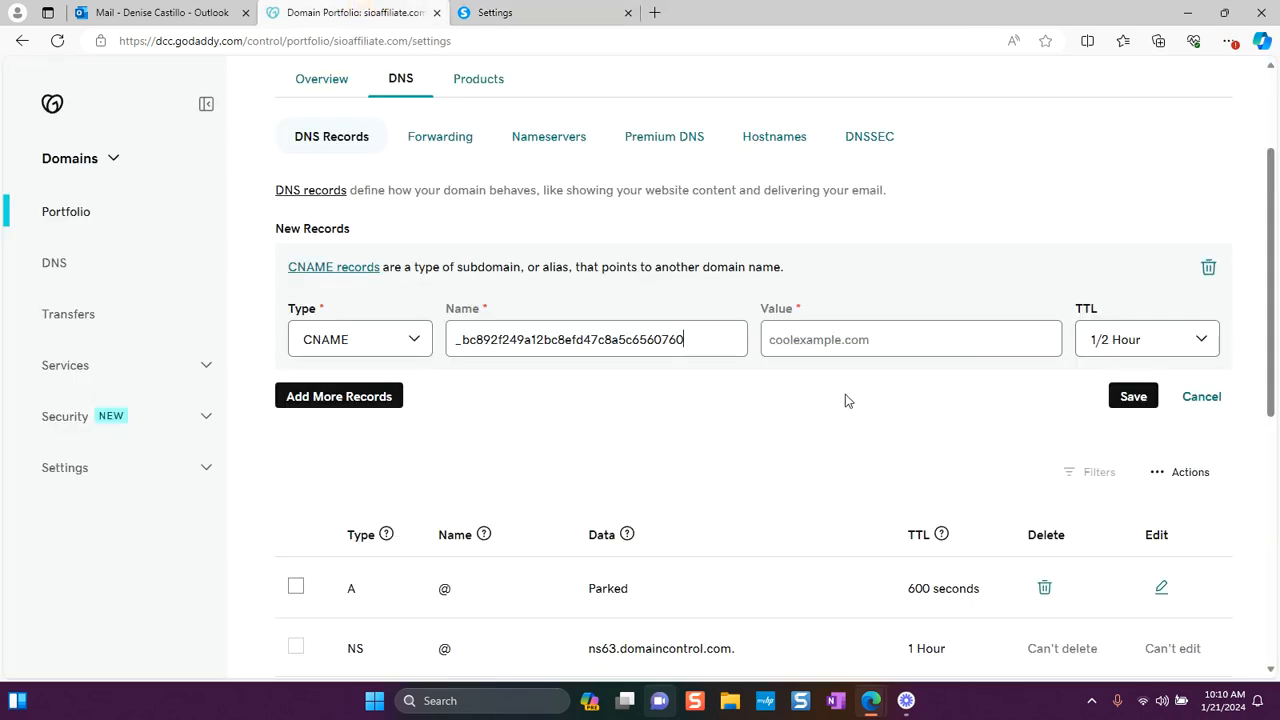
Step: Paste the acm-validations.aws target as the new CNAME value and save the record
click(777, 340)
right_click(777, 338)
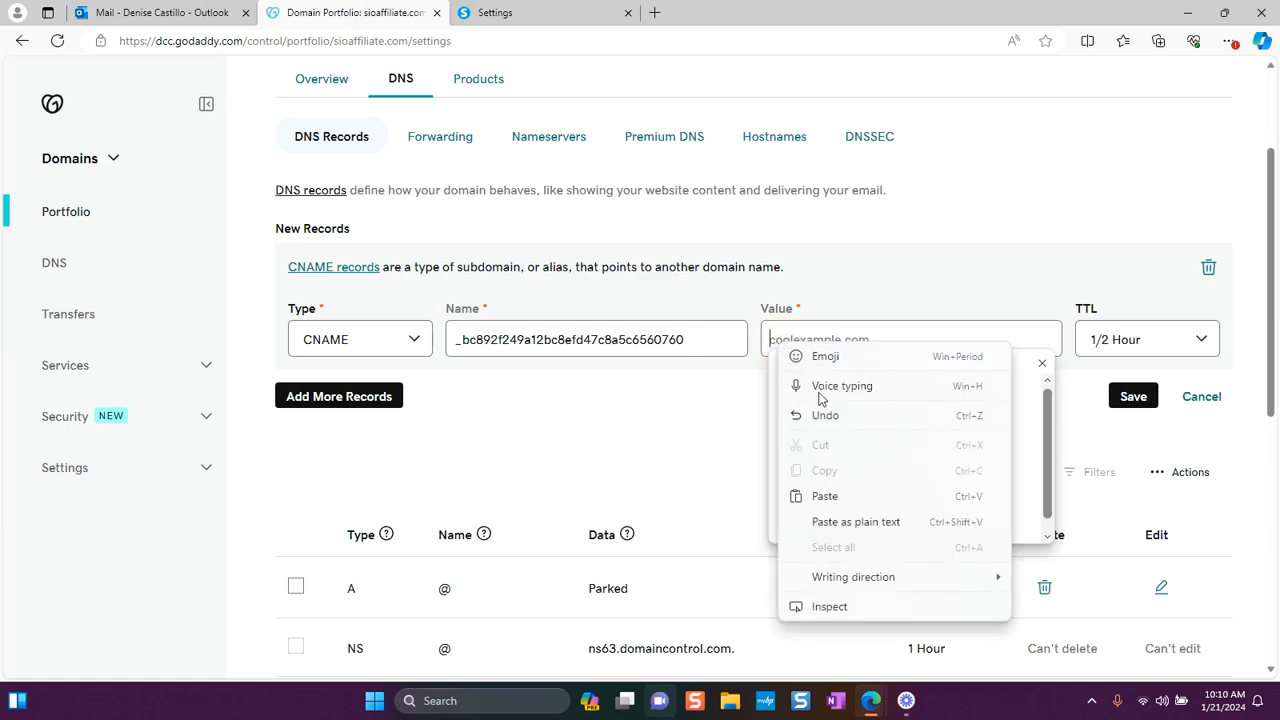
click(837, 488)
click(1131, 399)
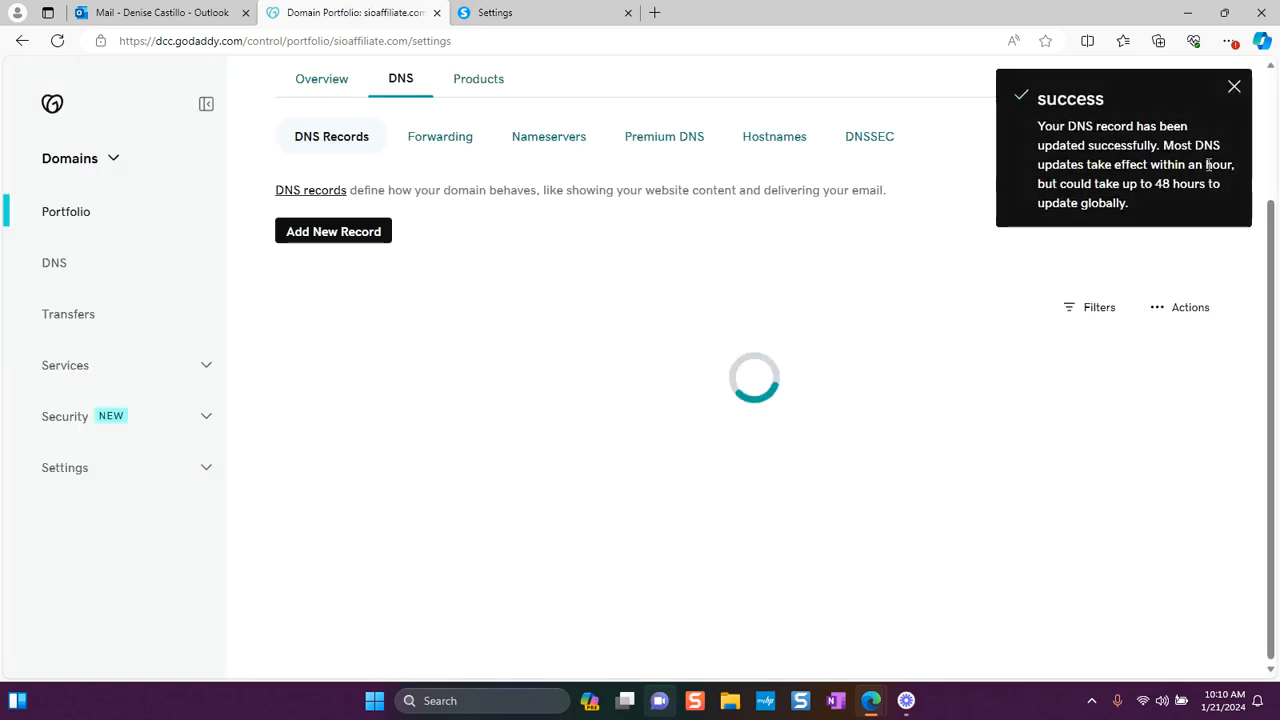
click(1235, 87)
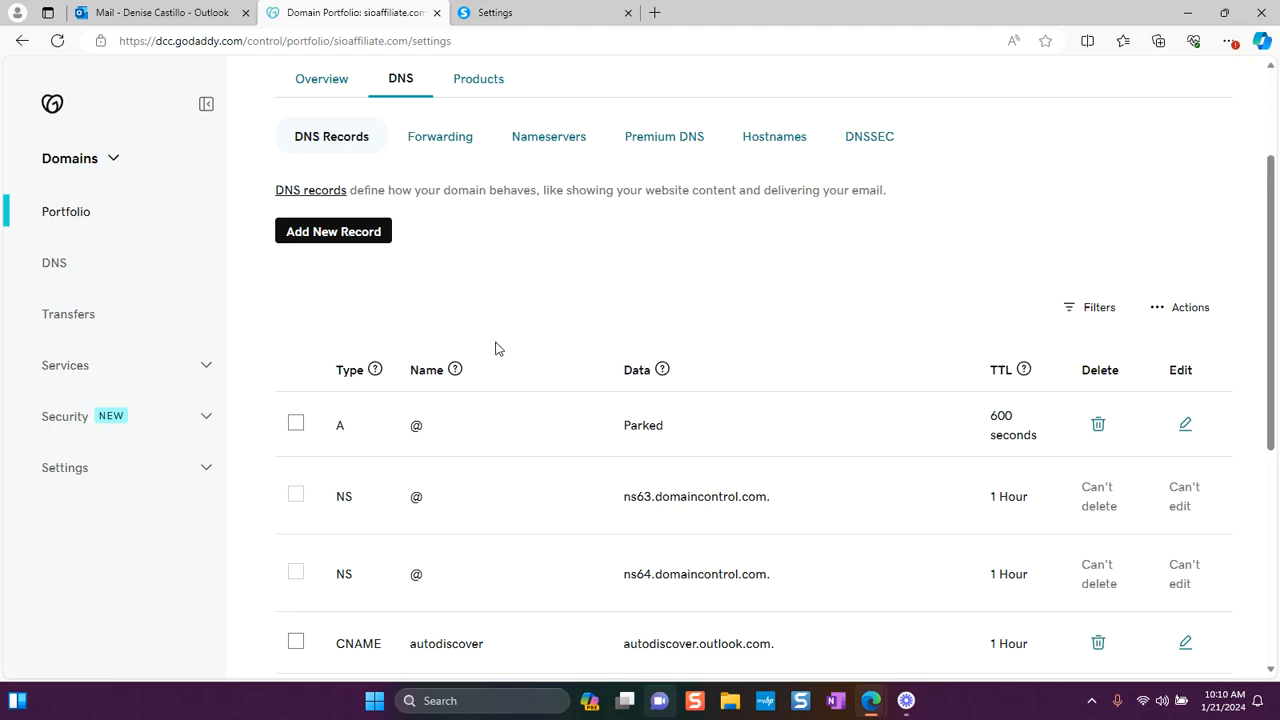
scroll(429, 495, down, 5)
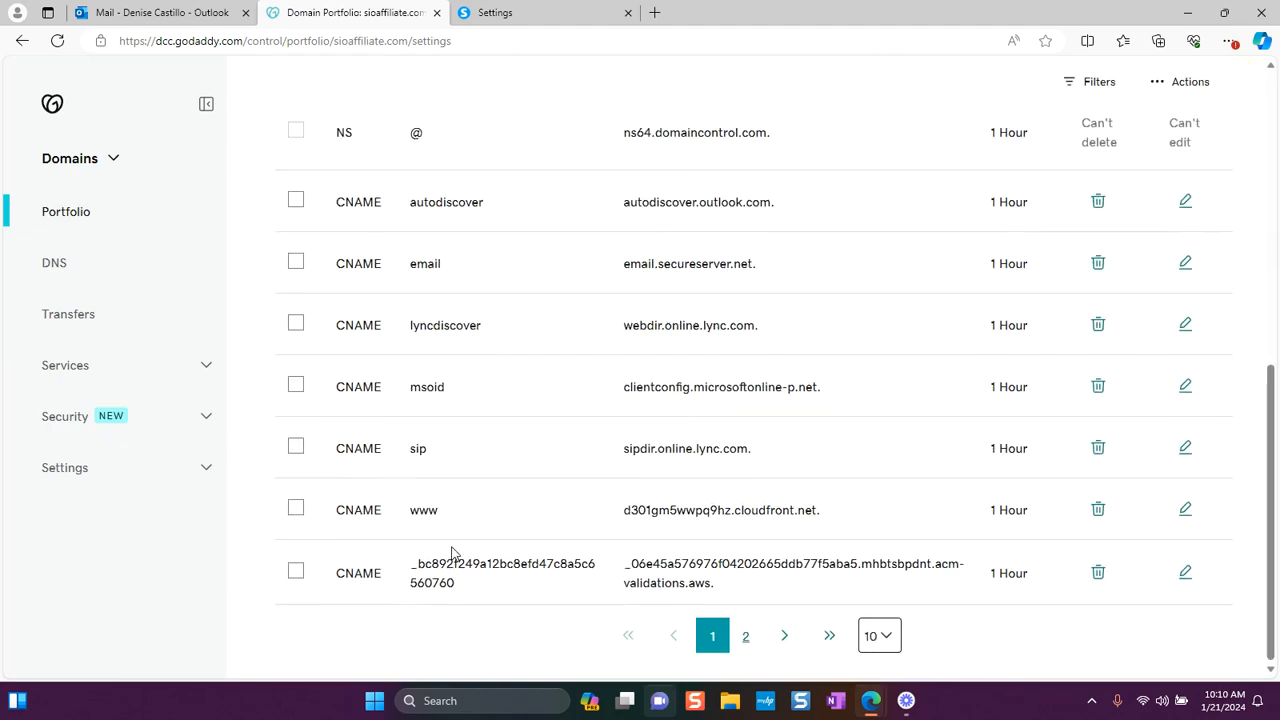
scroll(452, 555, up, 5)
click(495, 12)
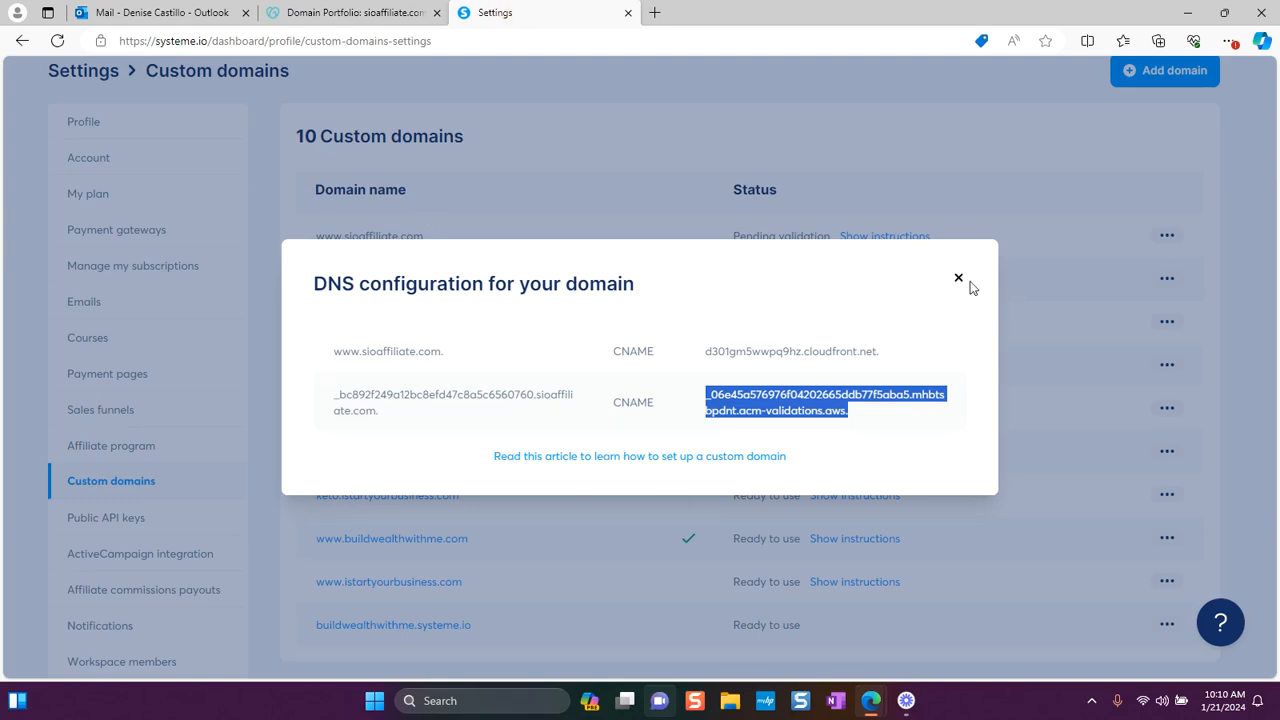
click(959, 278)
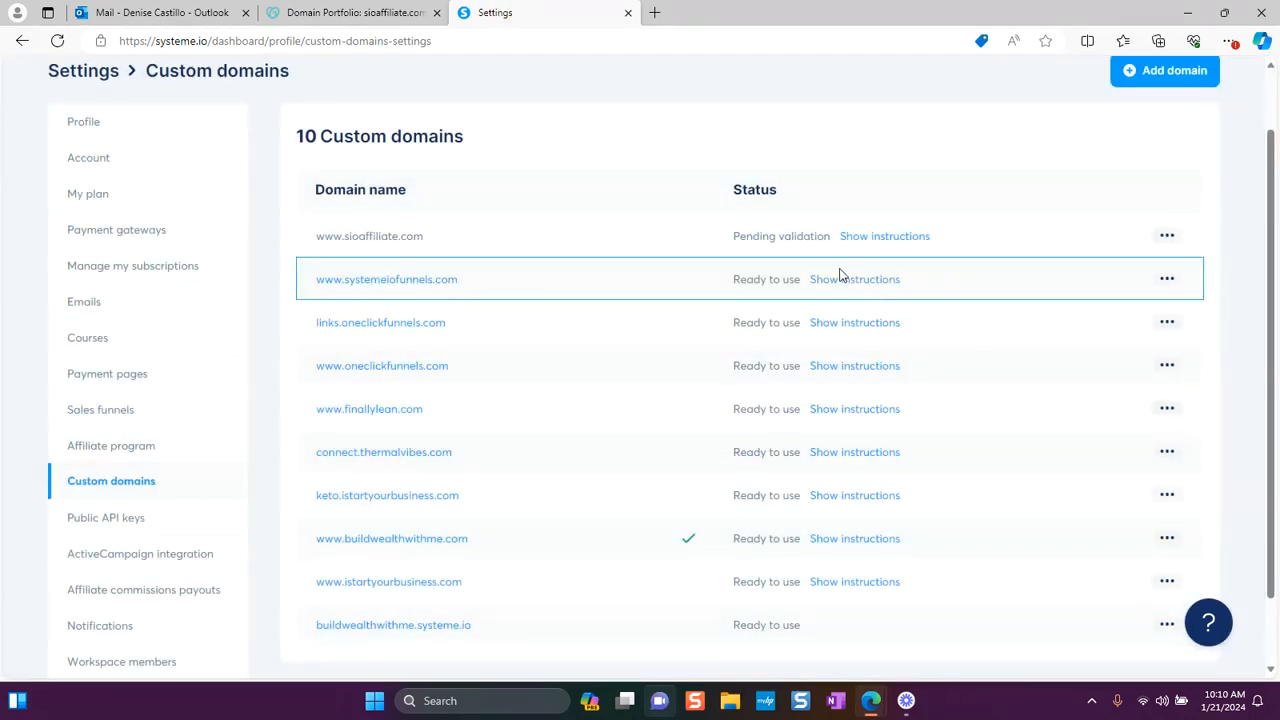
click(97, 161)
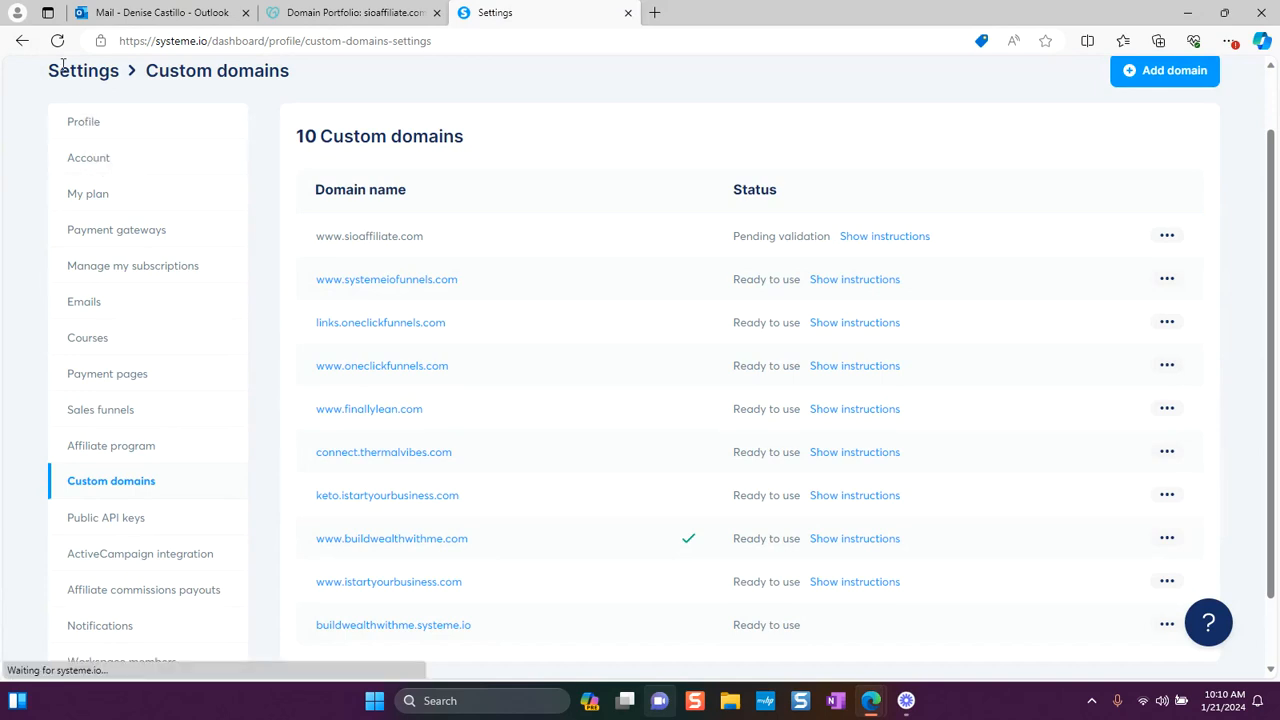
click(57, 40)
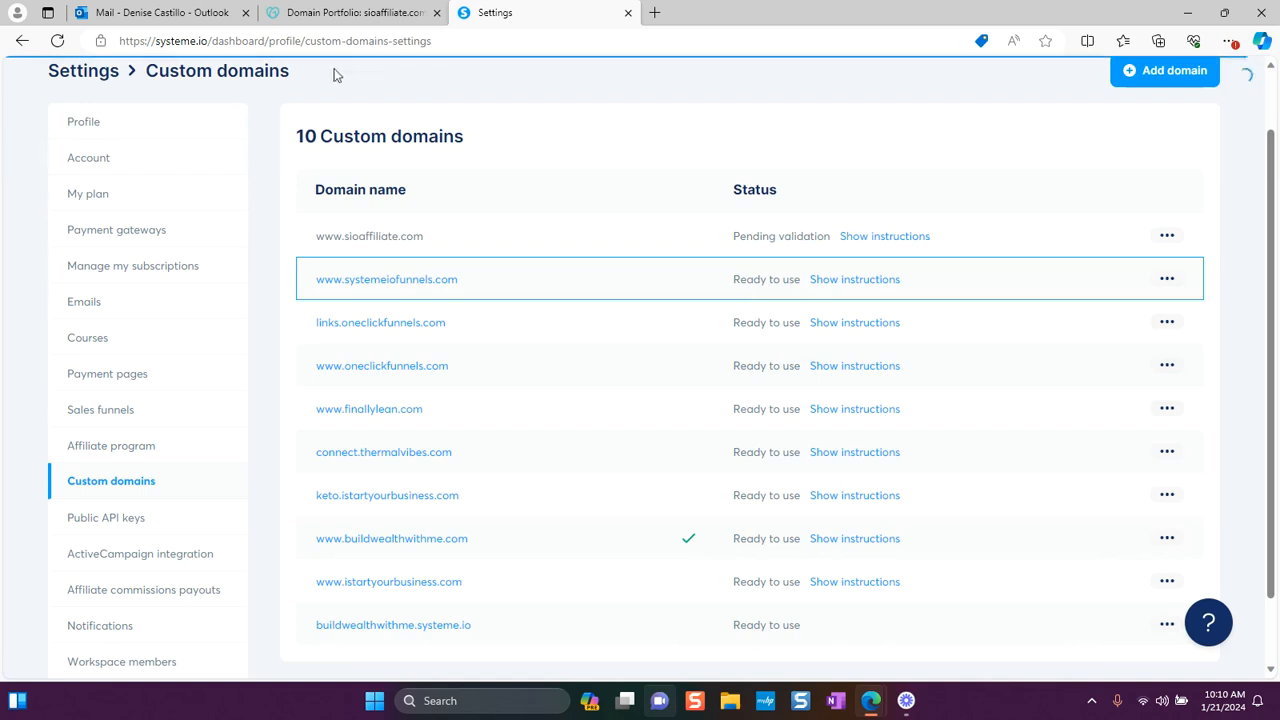
Step: Open the Forwarding tab of sioaffiliate.com's DNS settings in GoDaddy and confirm no forwarding is set up
click(344, 18)
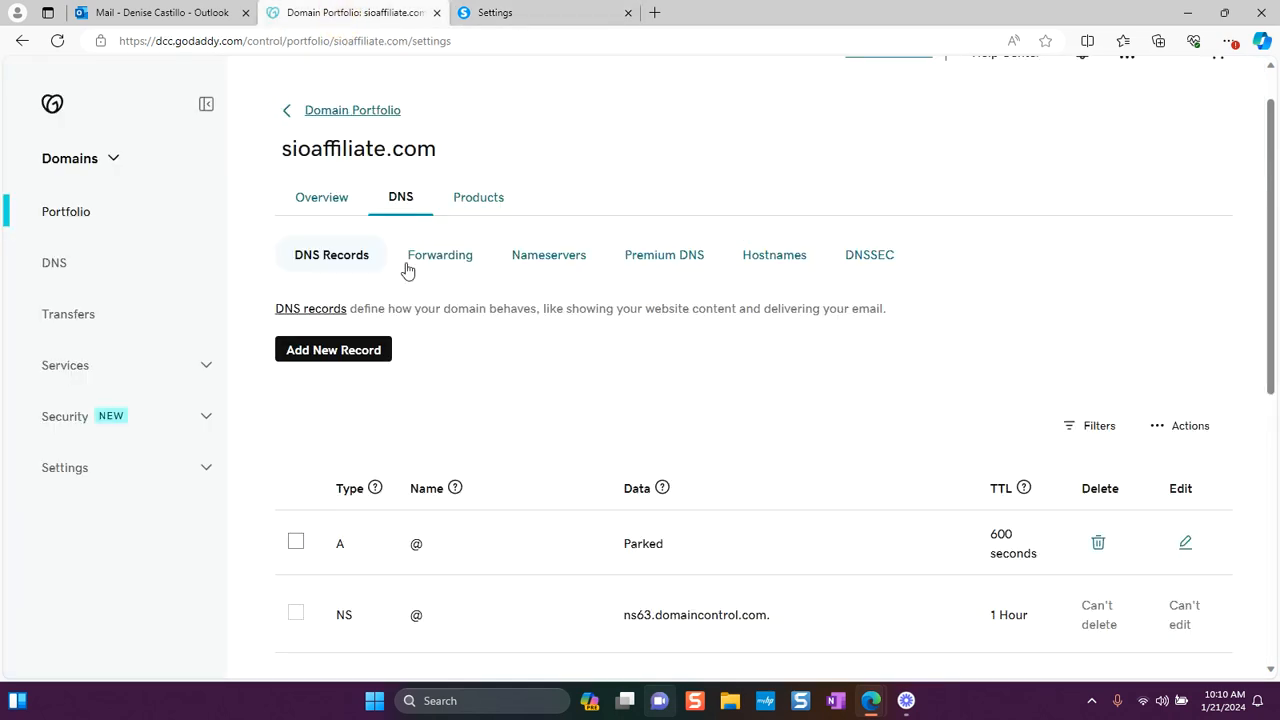
click(440, 258)
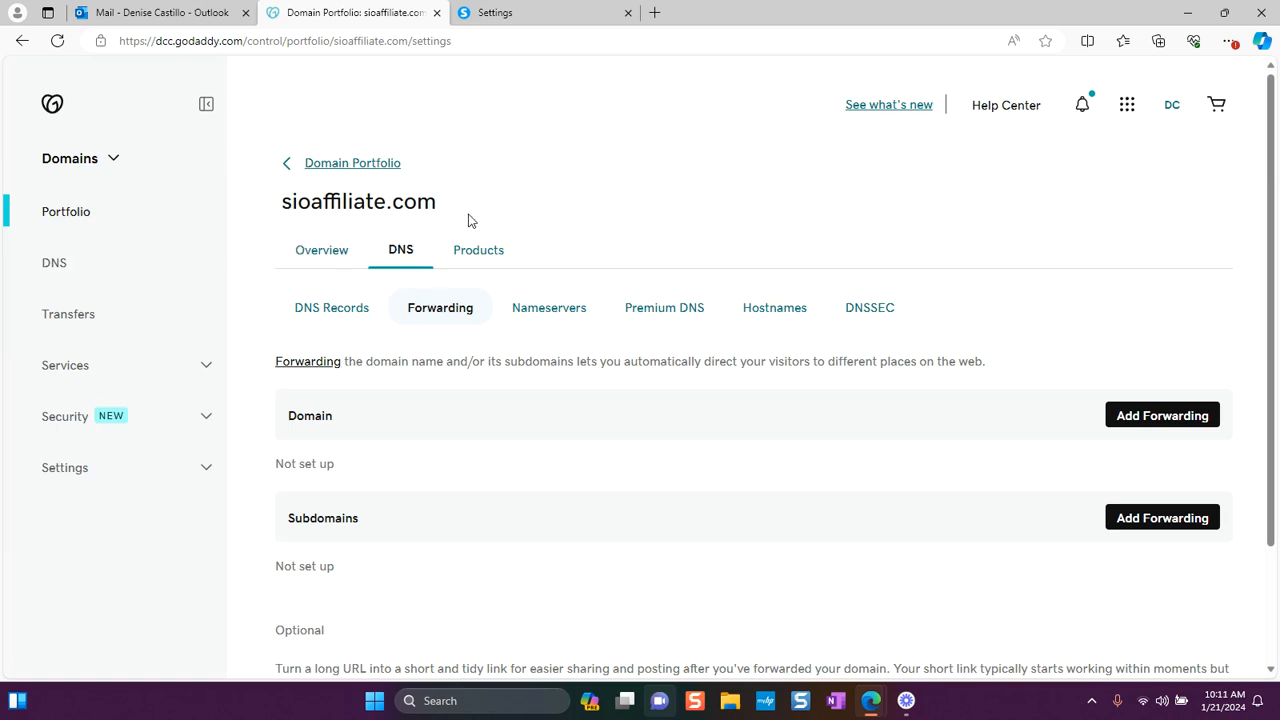
scroll(795, 430, down, 1)
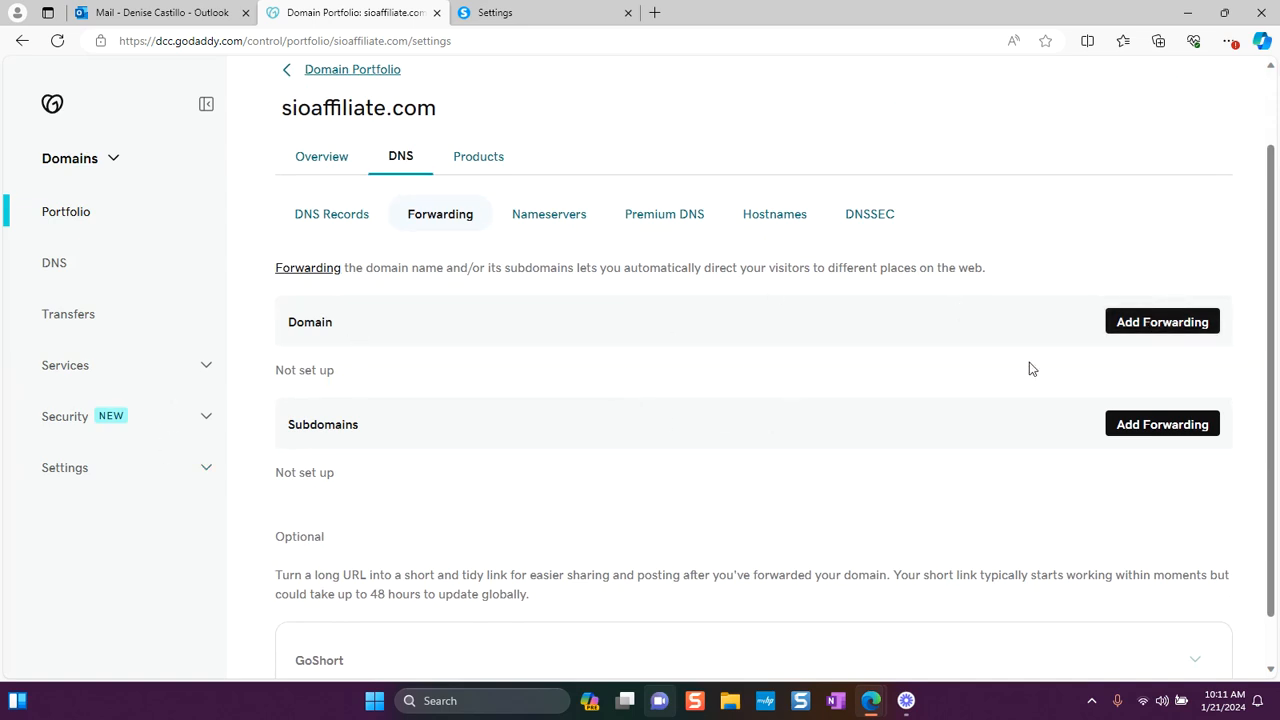
click(1143, 322)
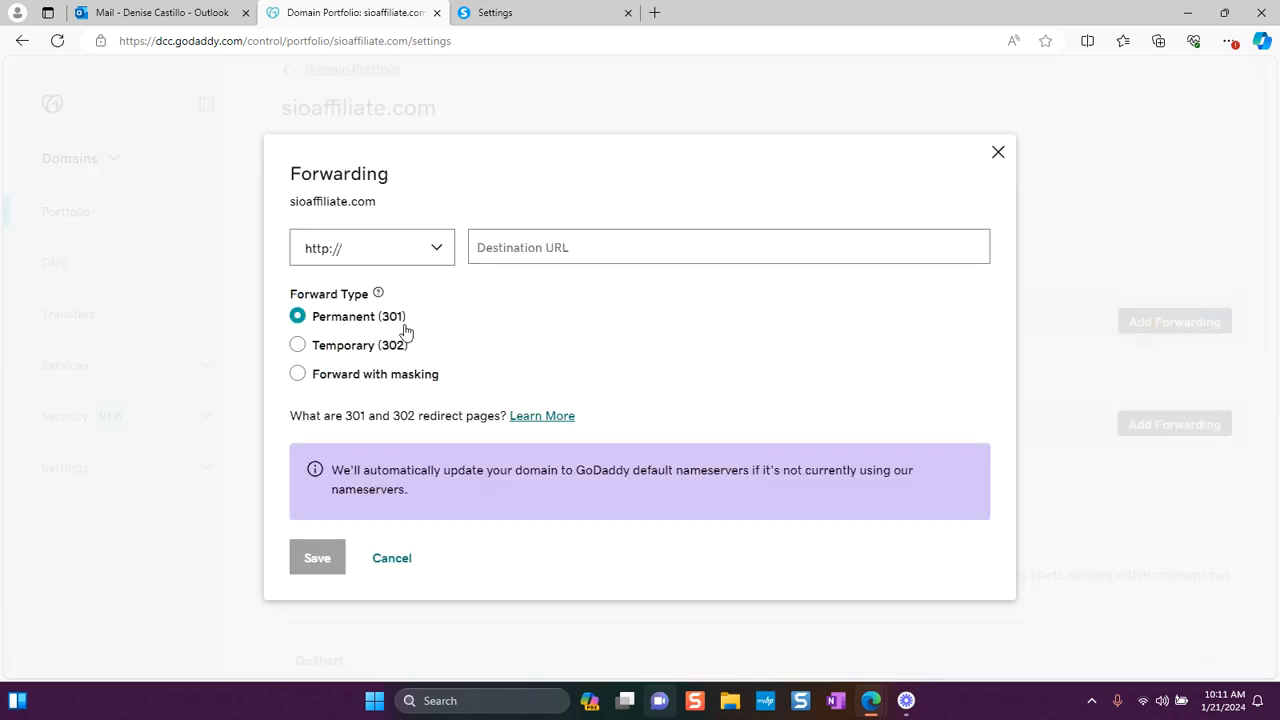
click(436, 248)
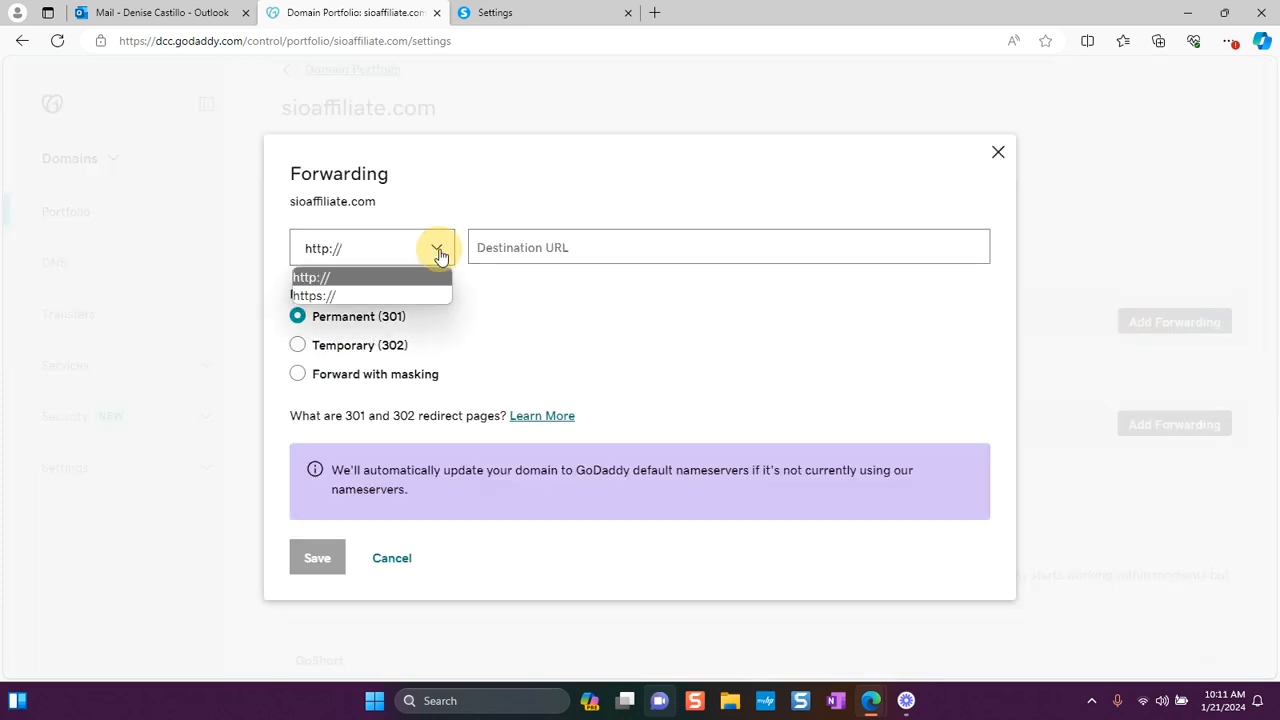
click(370, 296)
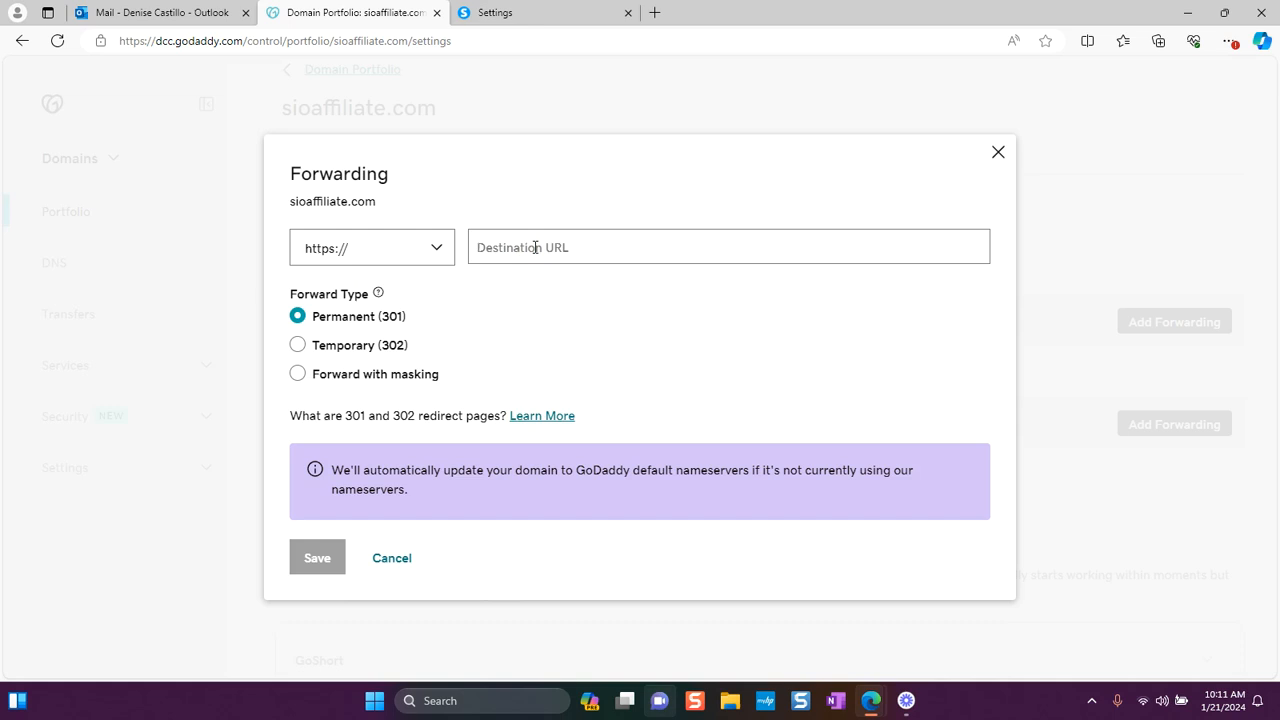
text(www.sioaffiliate.com)
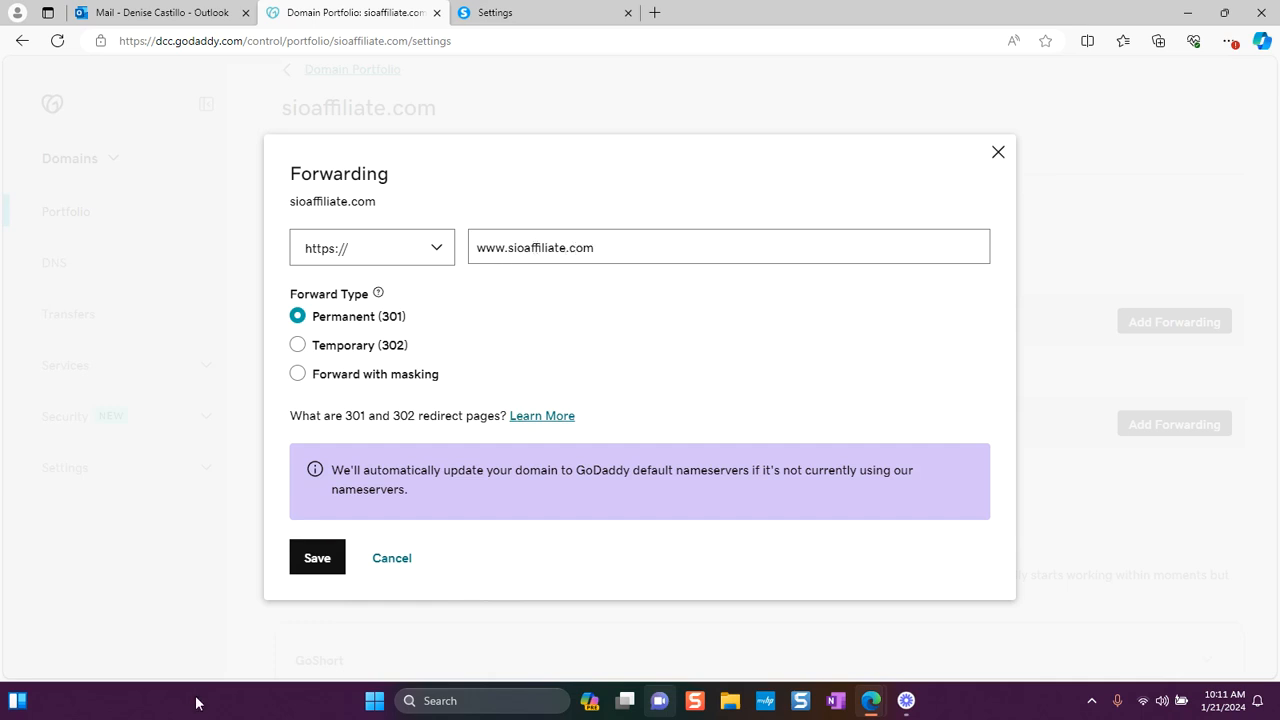
click(317, 560)
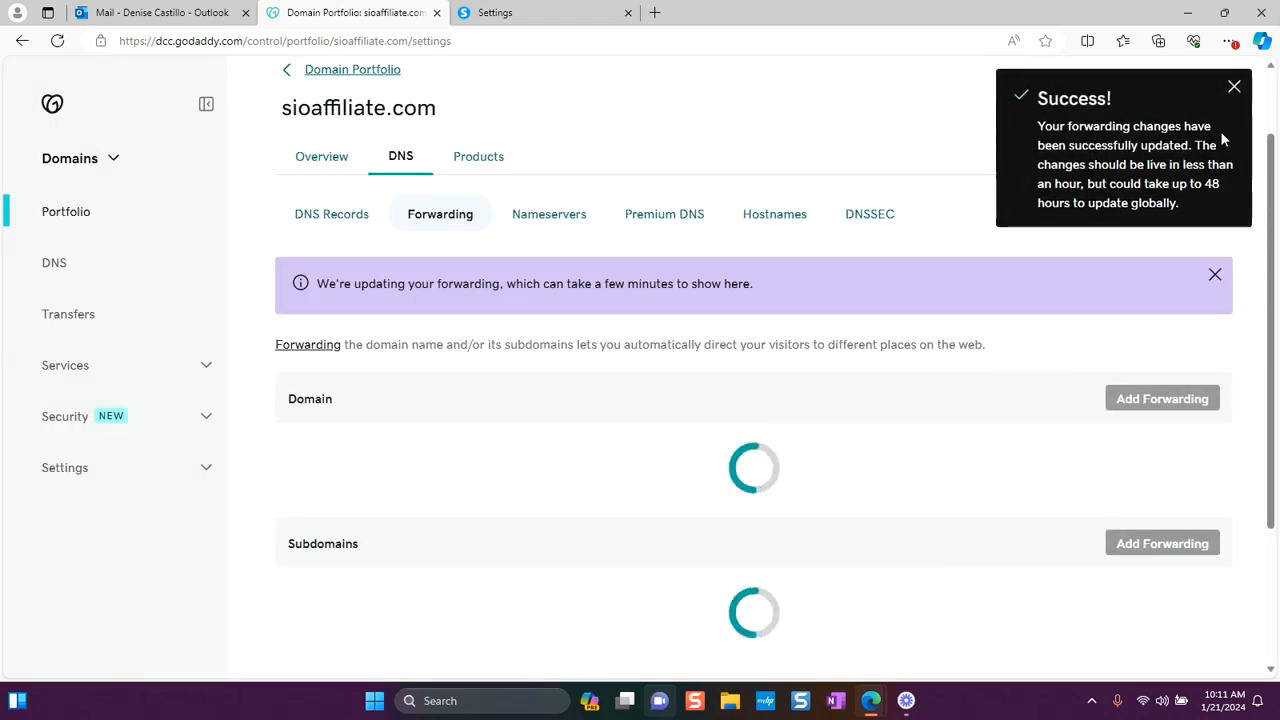
click(1233, 87)
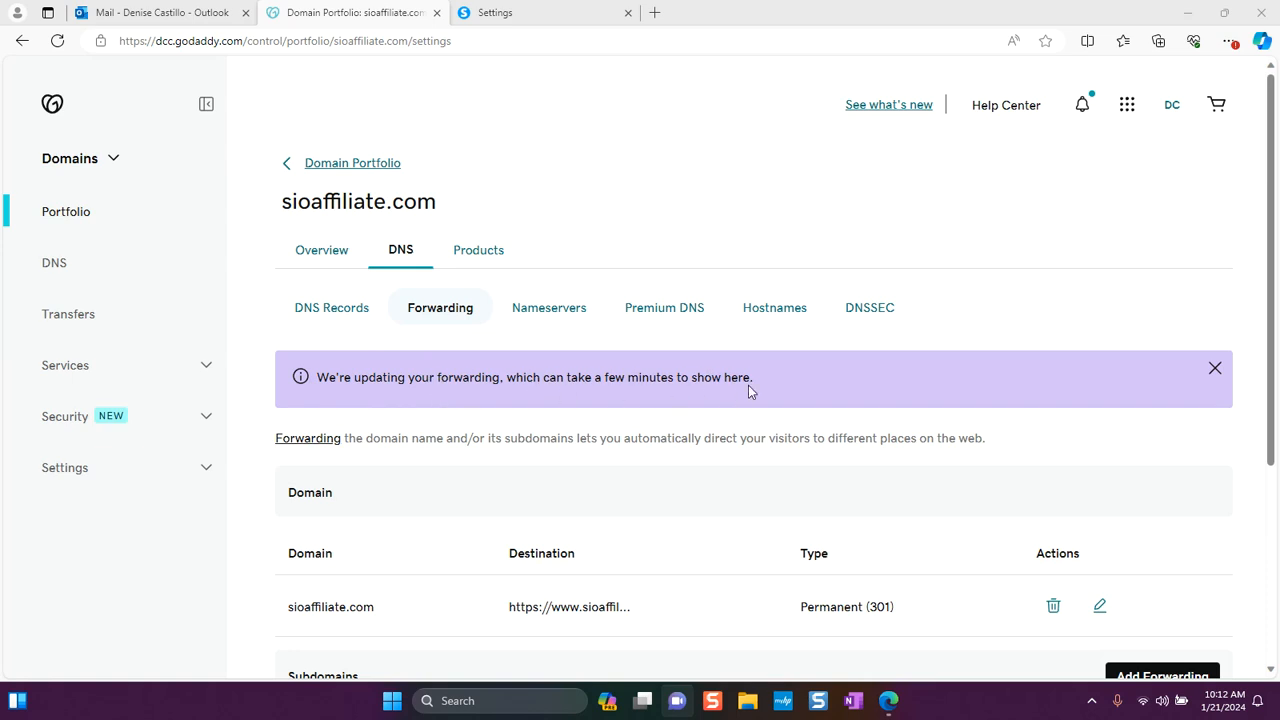
scroll(821, 390, down, 3)
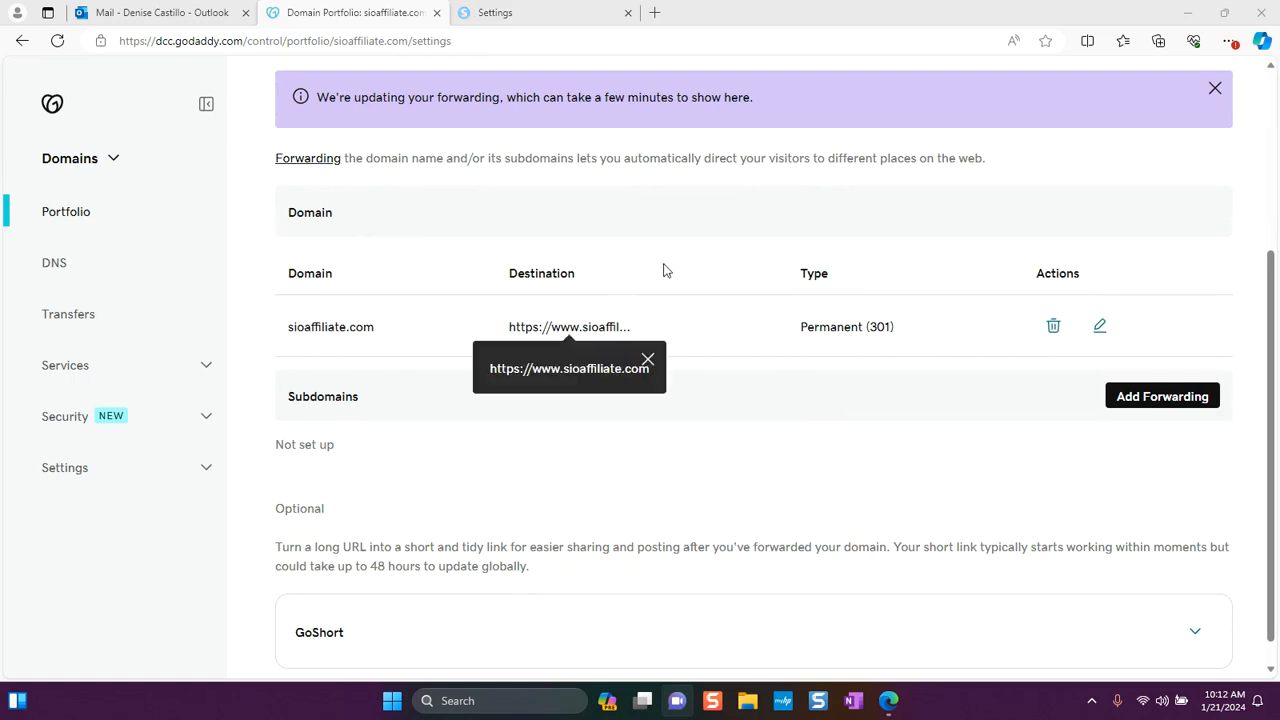
scroll(714, 160, up, 3)
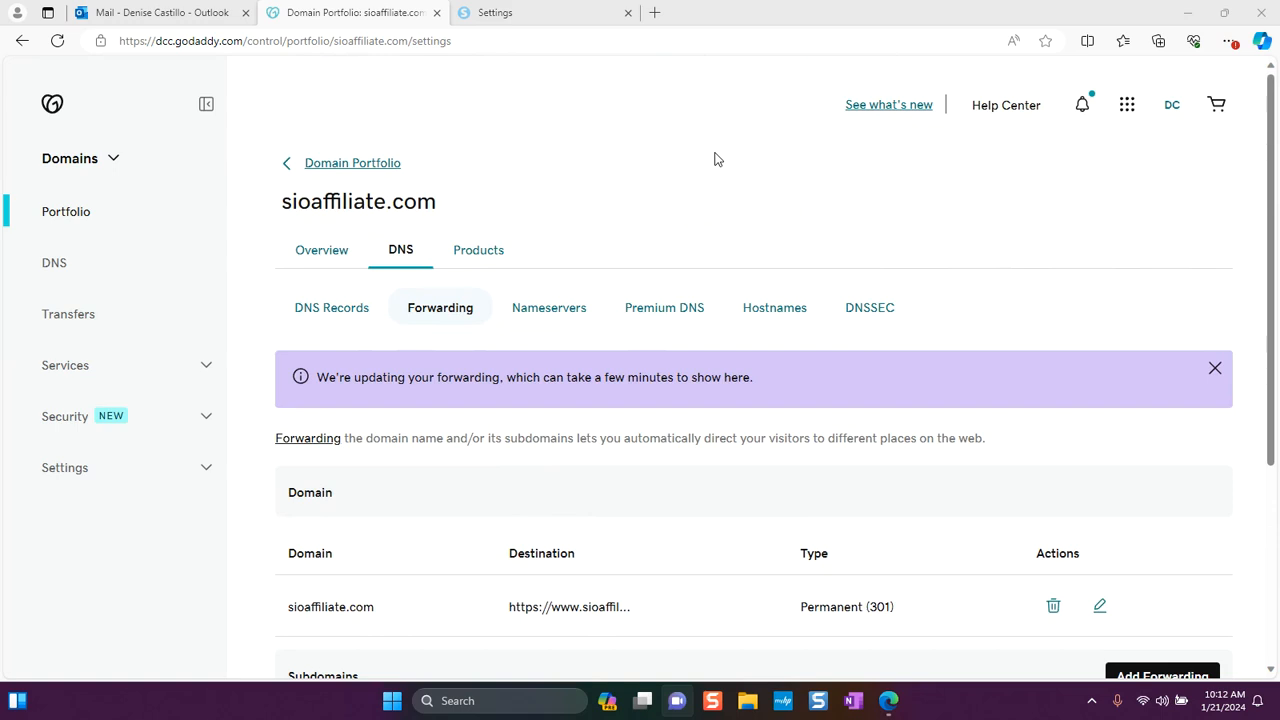
Step: Open dnschecker.org in a new Edge tab
click(537, 20)
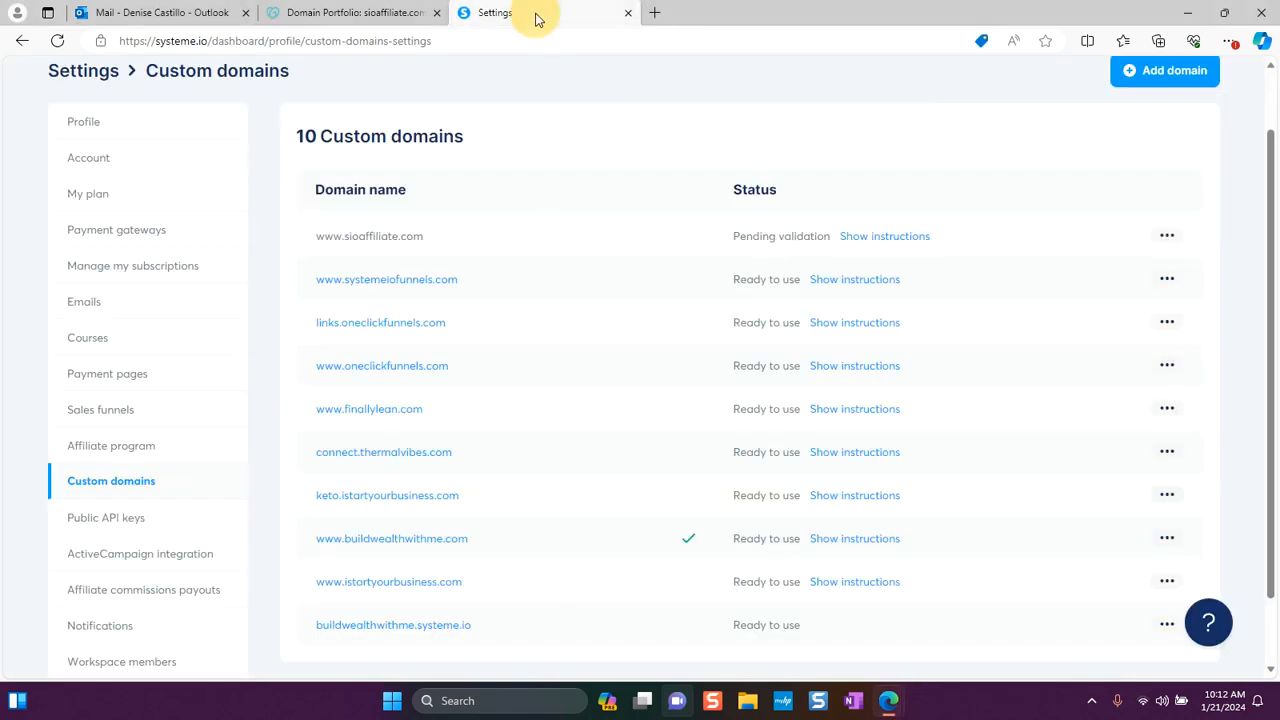
click(655, 13)
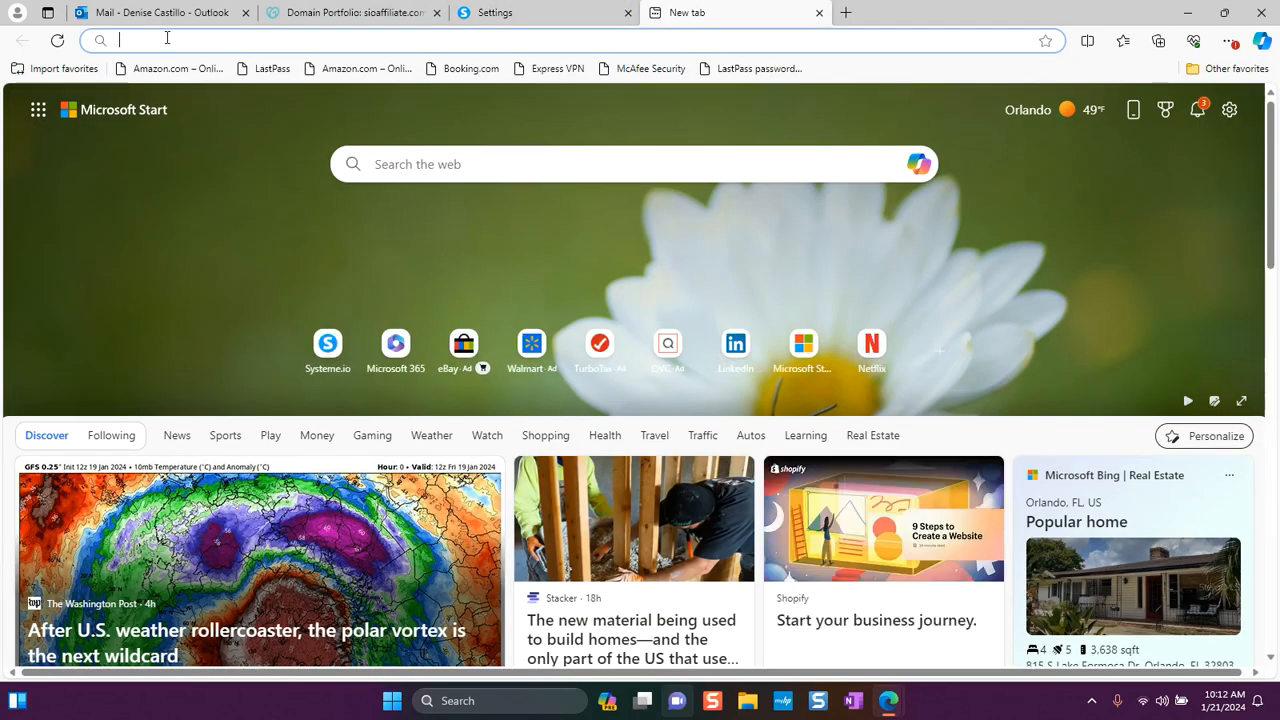
text(dnschecker.or)
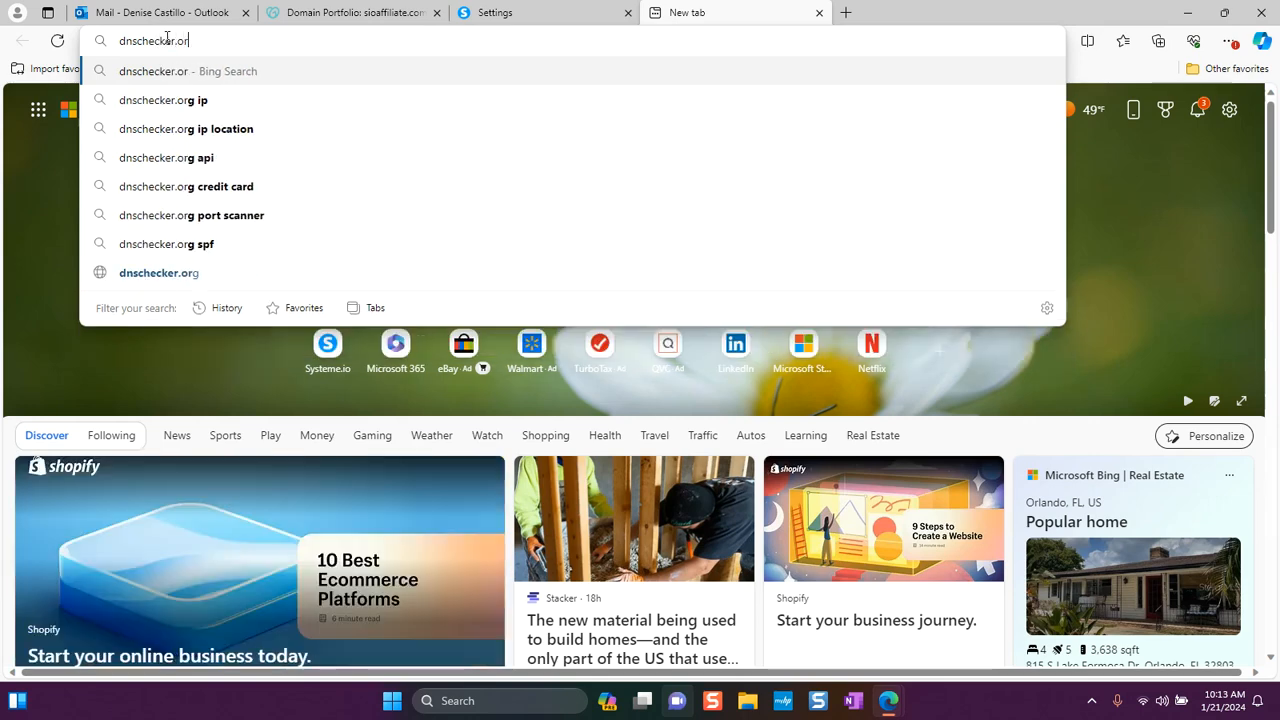
text(g)
key(Return)
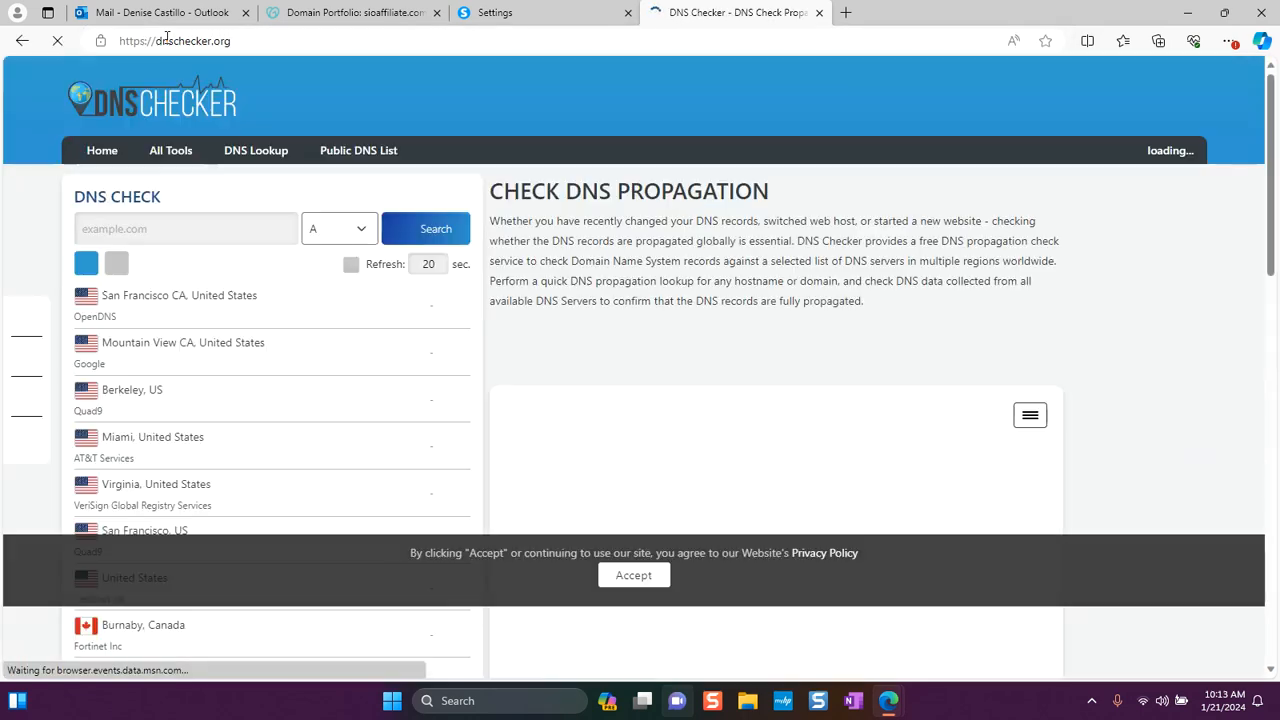
click(333, 231)
click(331, 286)
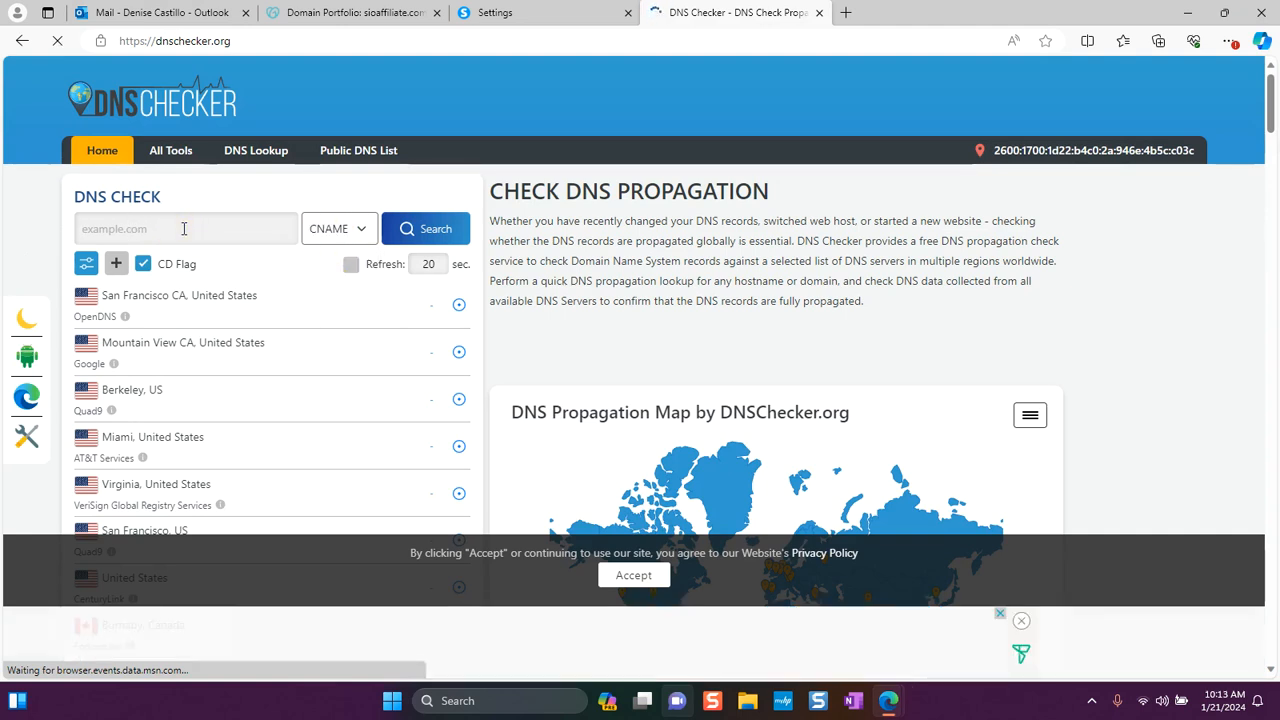
click(130, 232)
text(www.)
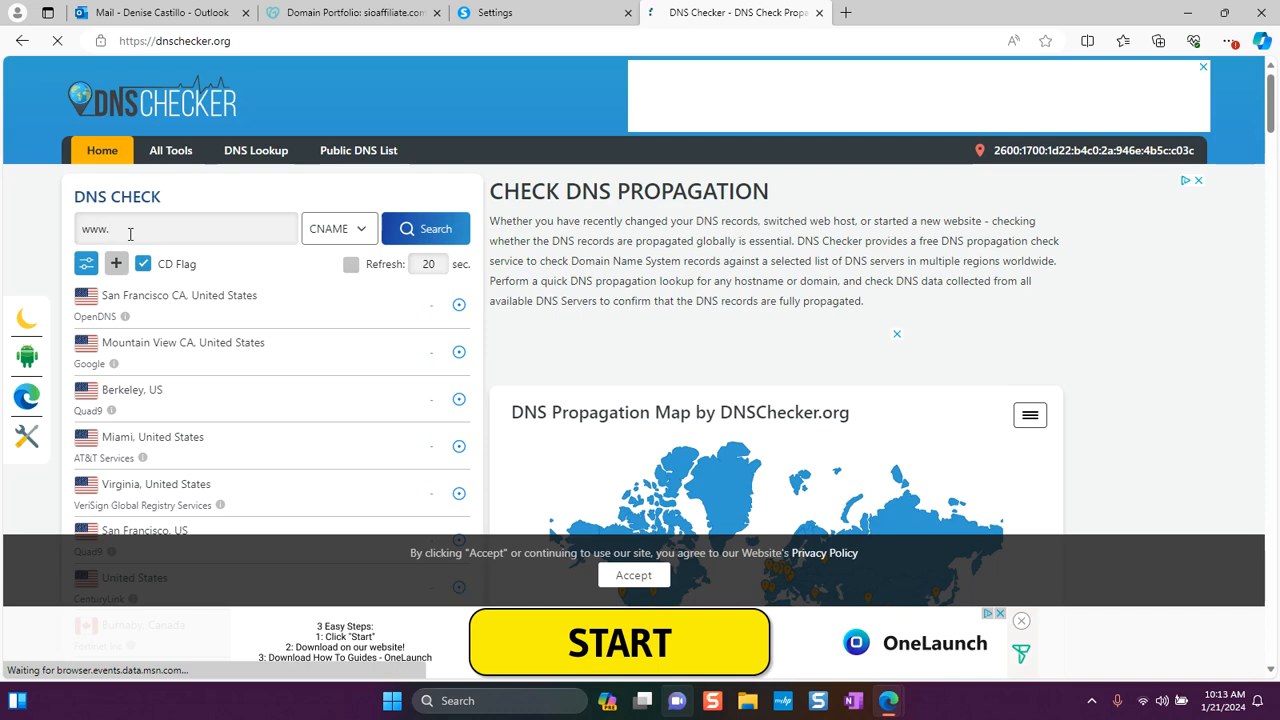
text(sioaffilait)
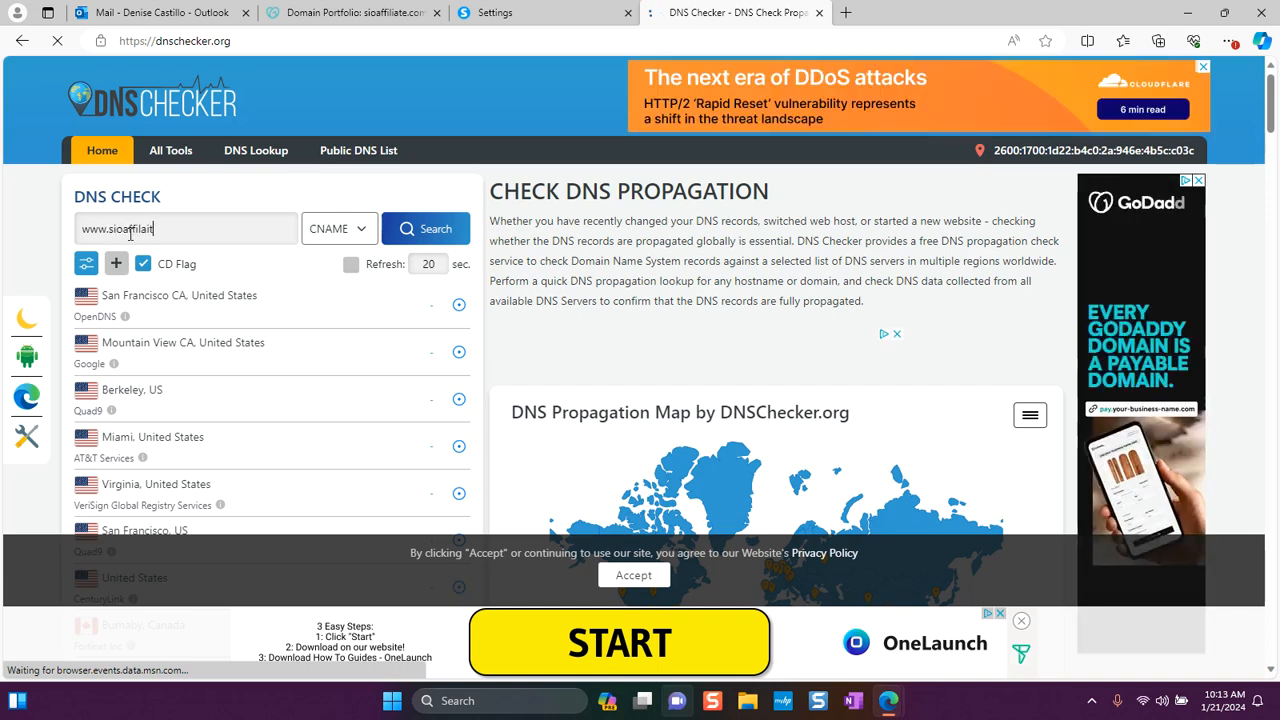
text(e.com)
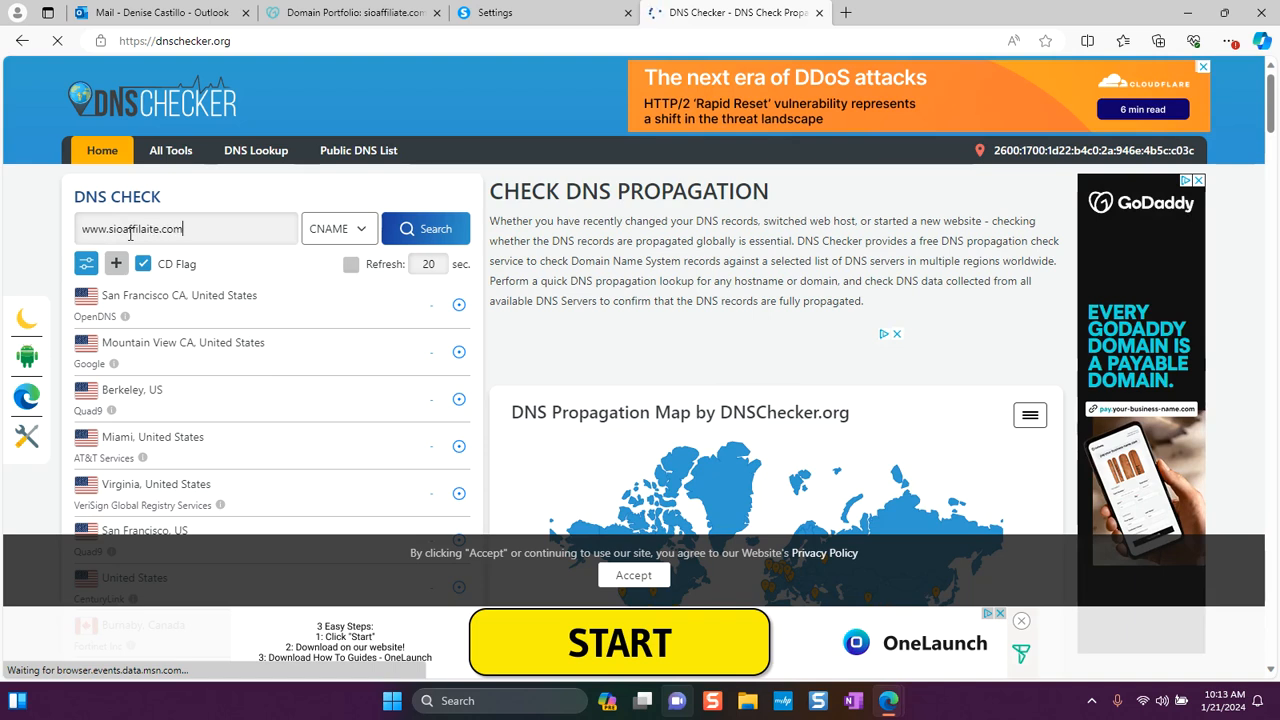
click(326, 238)
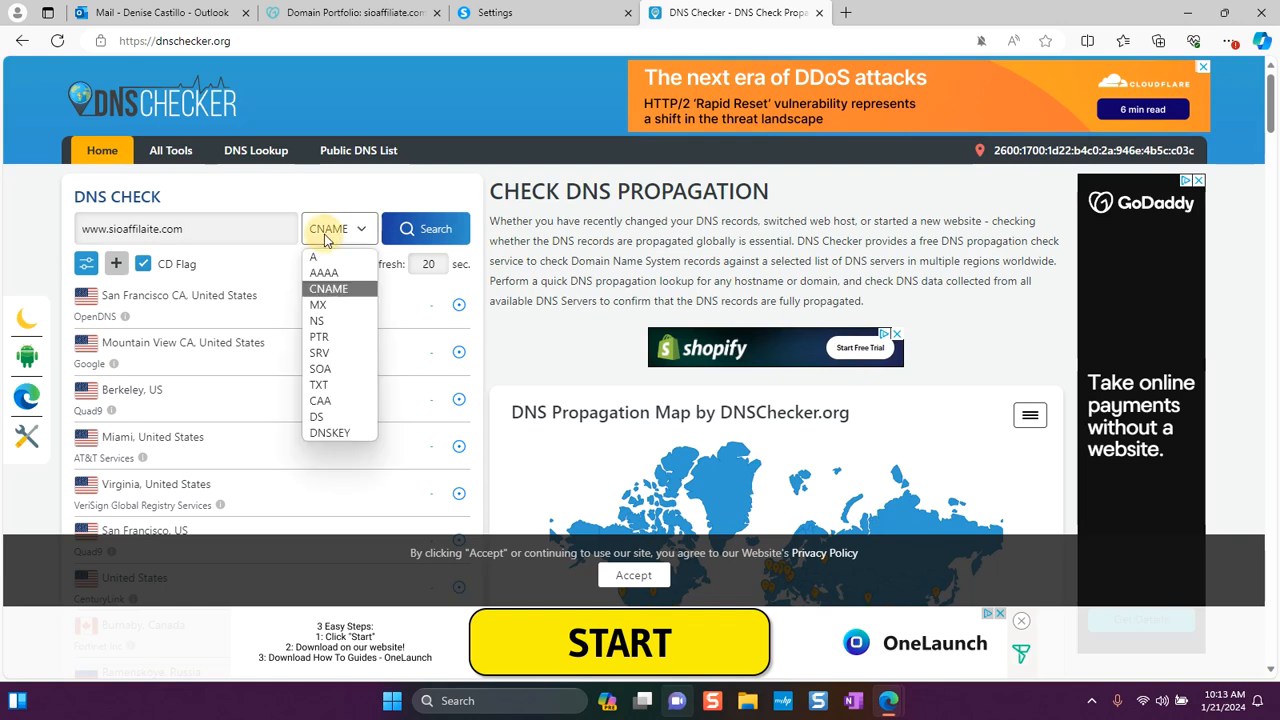
click(420, 229)
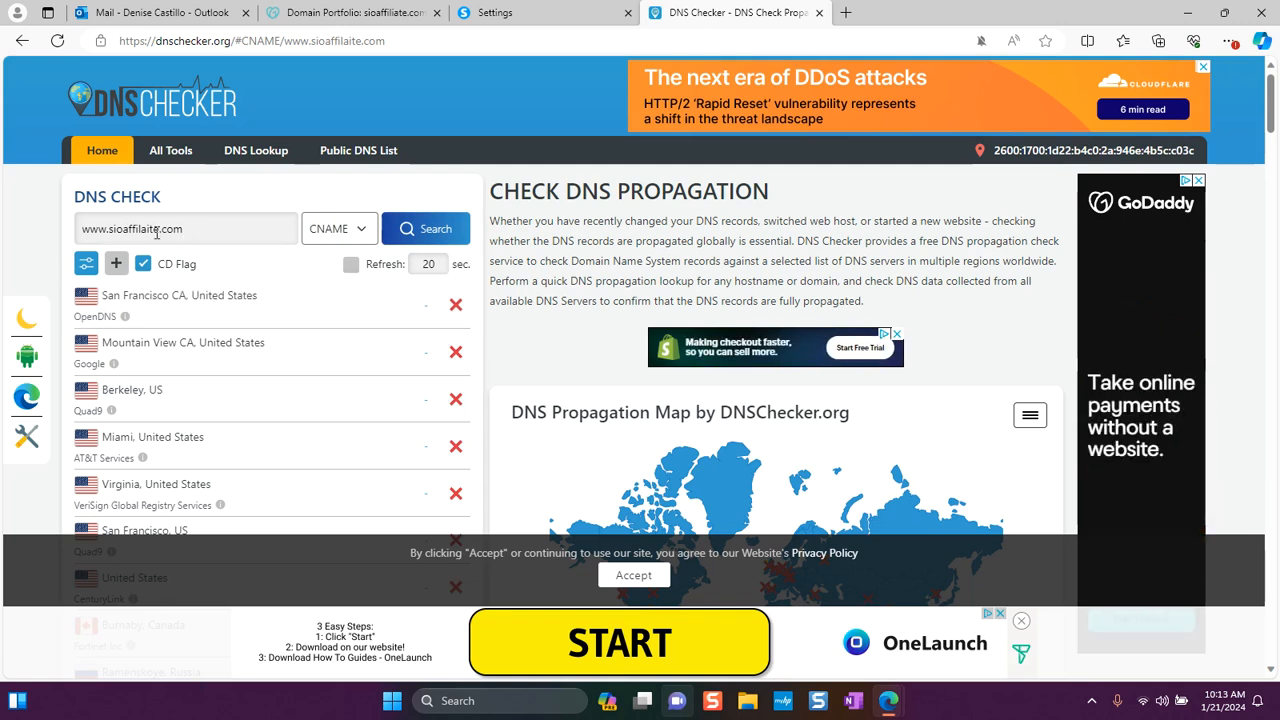
drag(184, 229, 60, 226)
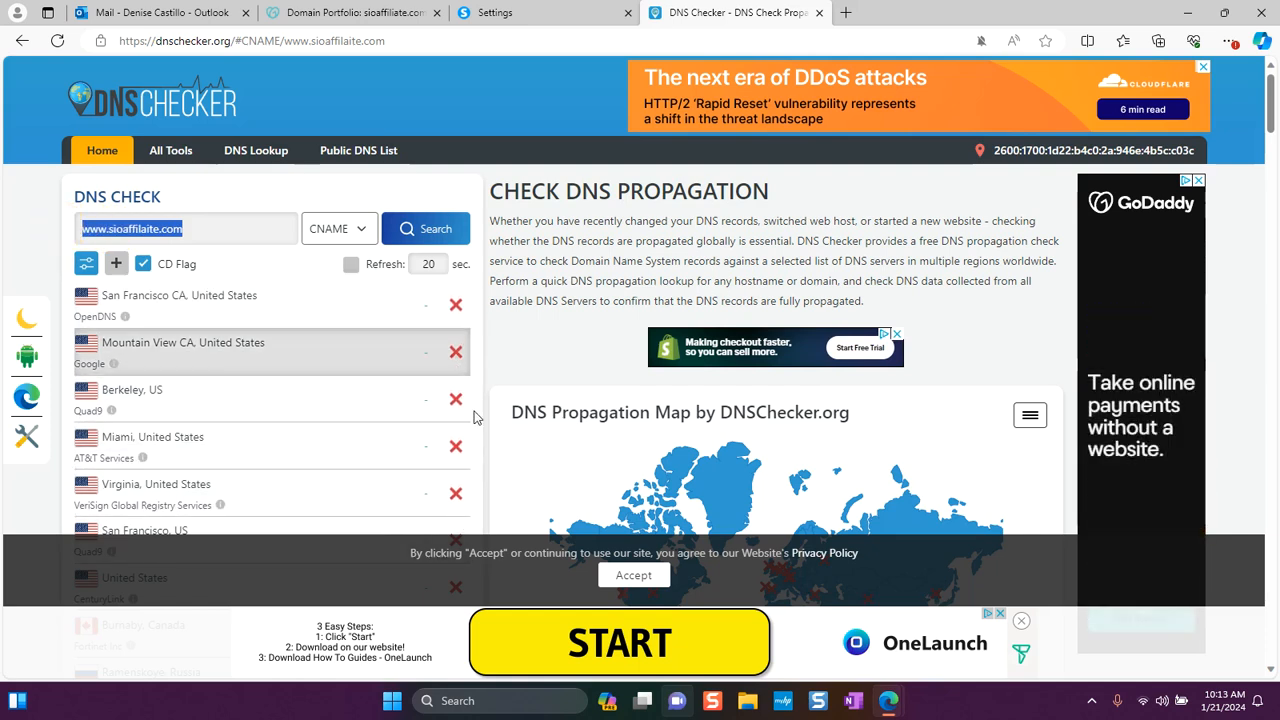
click(197, 221)
click(197, 221)
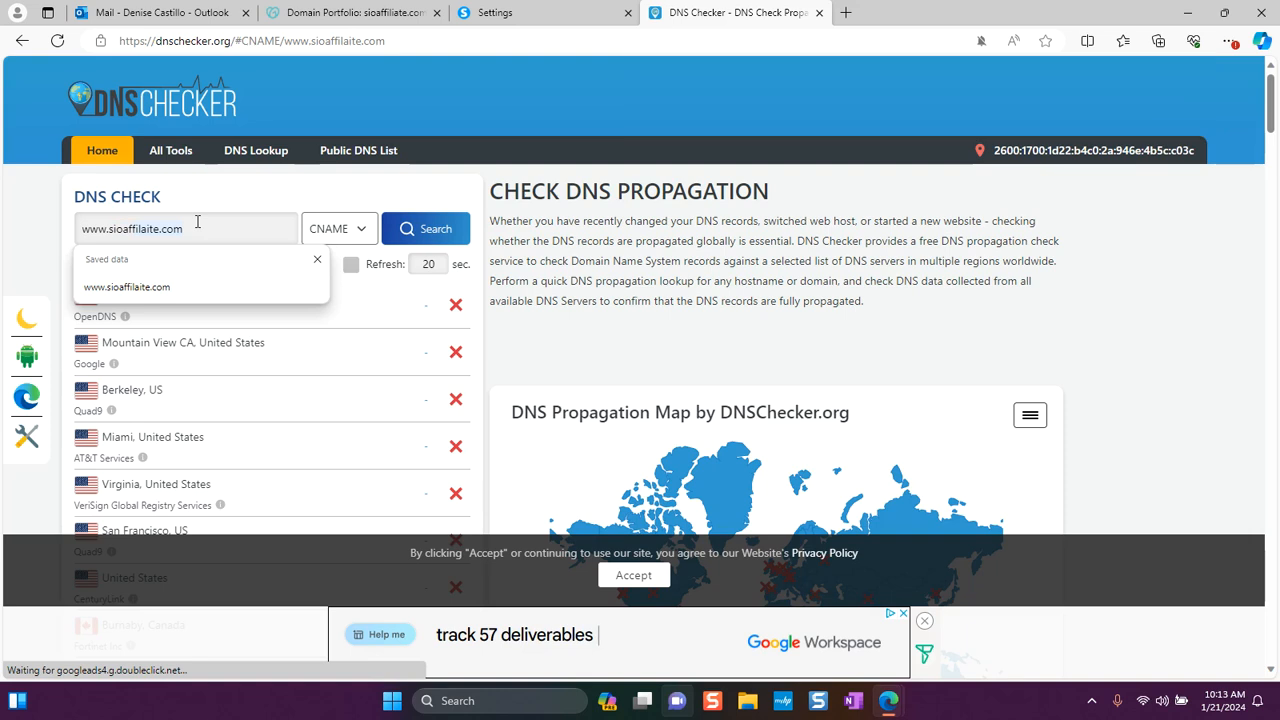
key(BackSpace)
key(BackSpace)
key(BackSpace)
key(BackSpace)
key(BackSpace)
key(BackSpace)
key(BackSpace)
key(BackSpace)
text(iate)
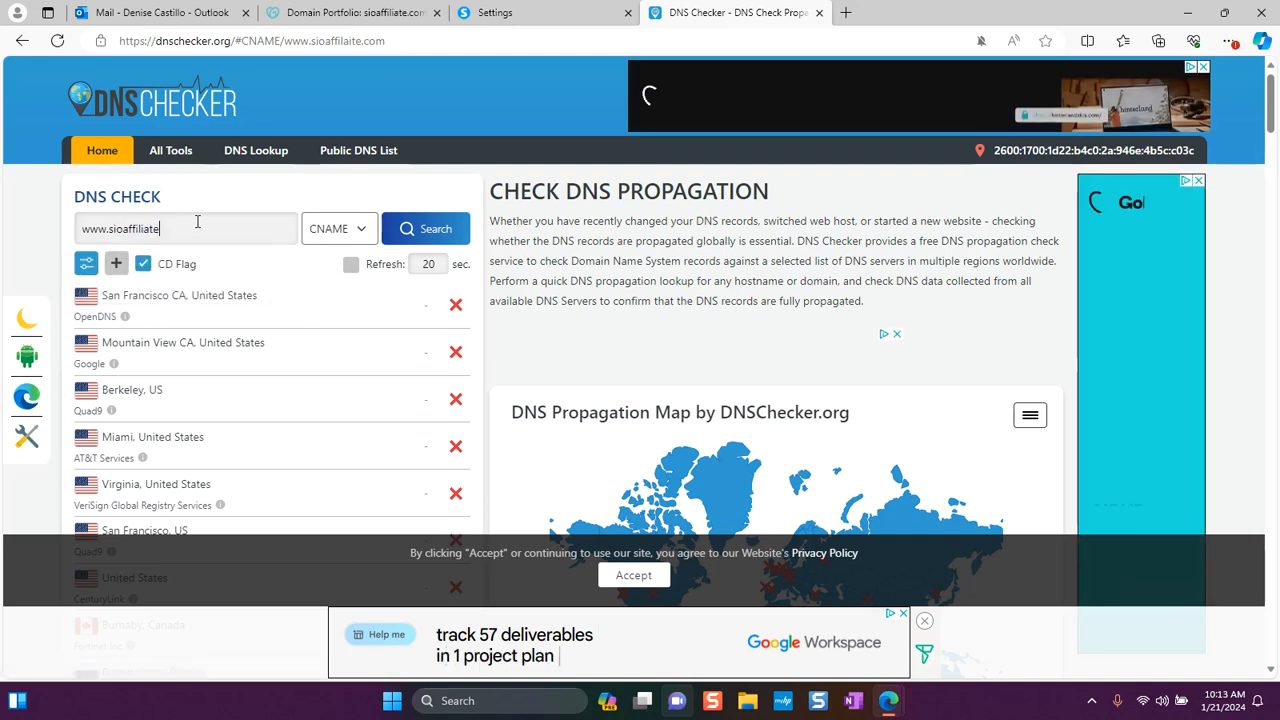
text(.com)
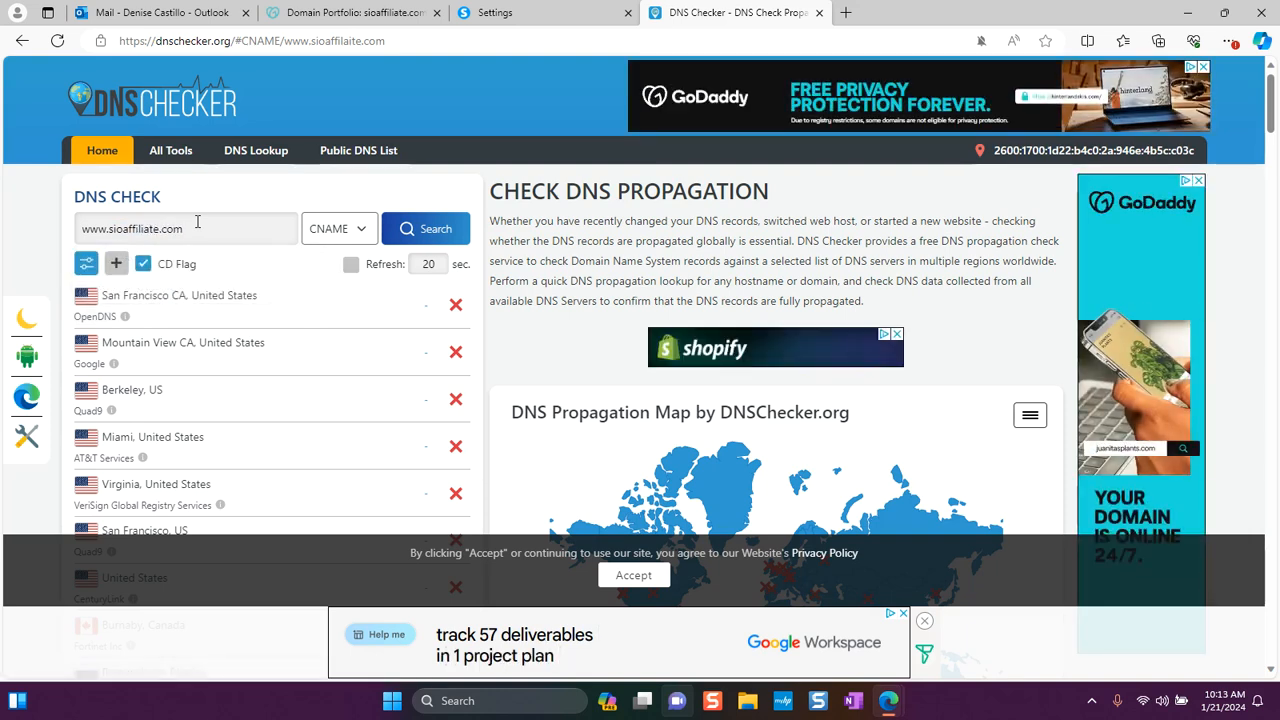
click(418, 230)
scroll(437, 323, down, 3)
scroll(437, 482, down, 5)
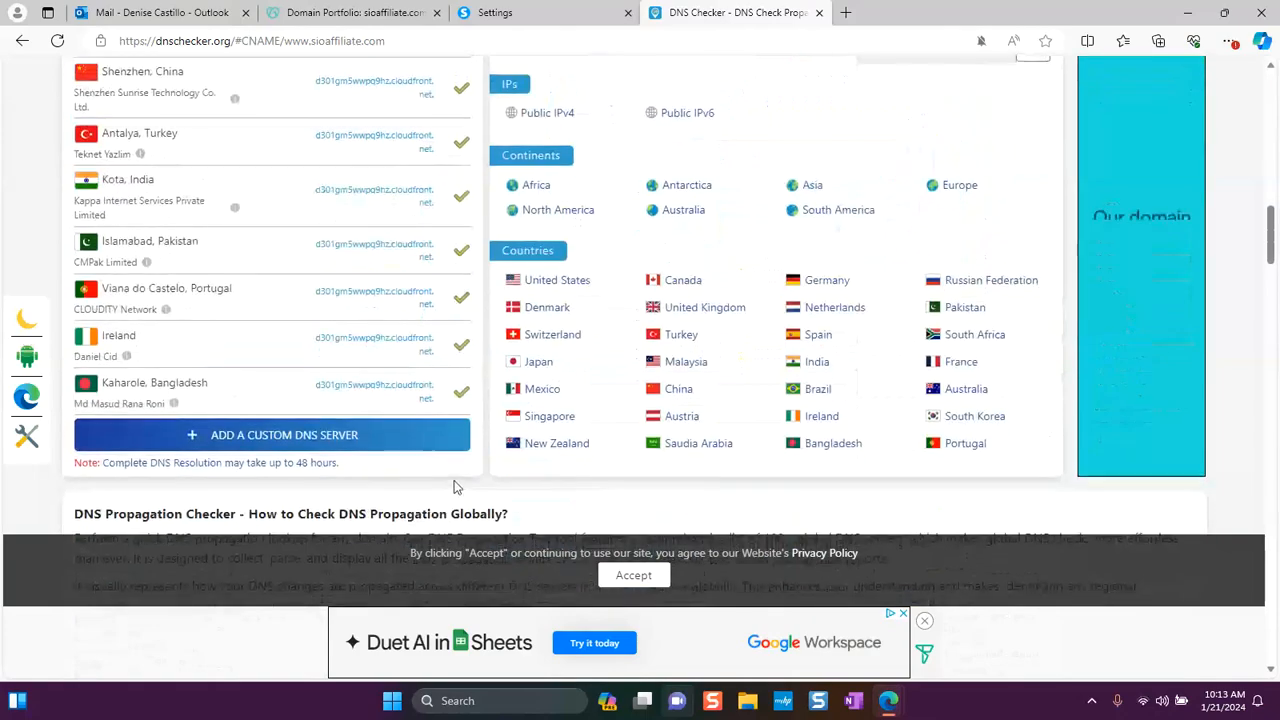
scroll(450, 420, up, 5)
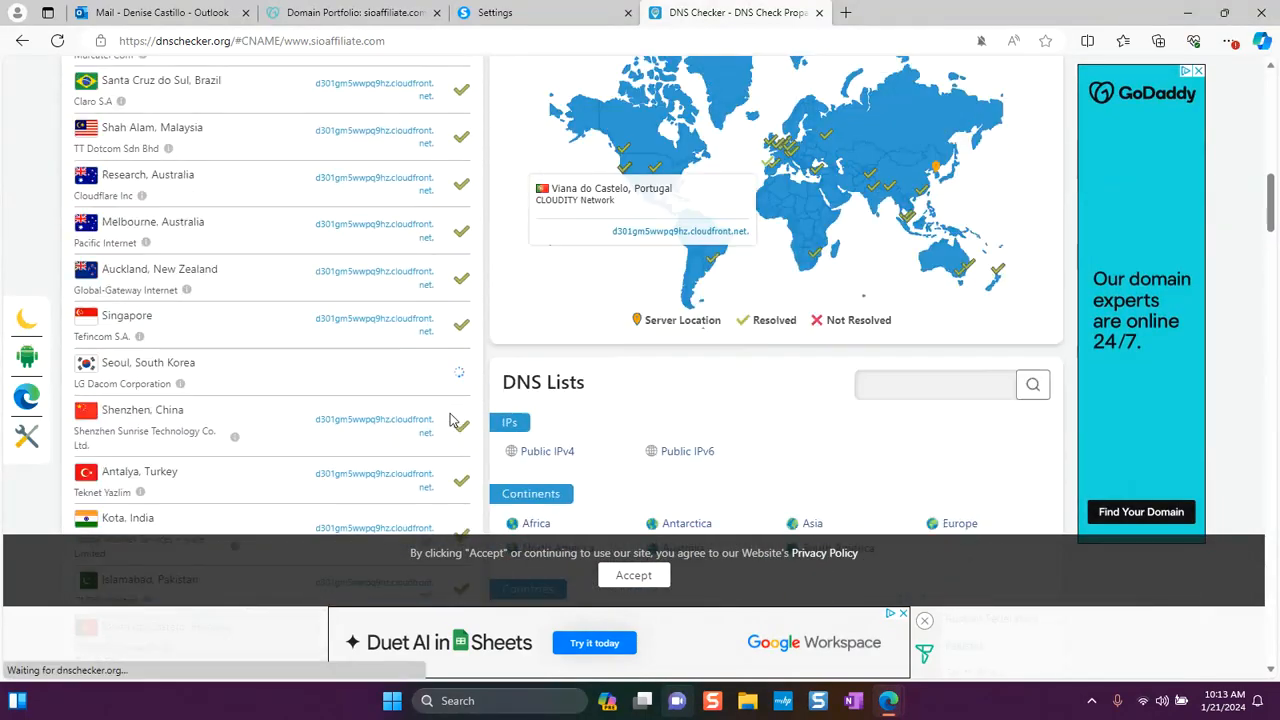
scroll(450, 420, up, 8)
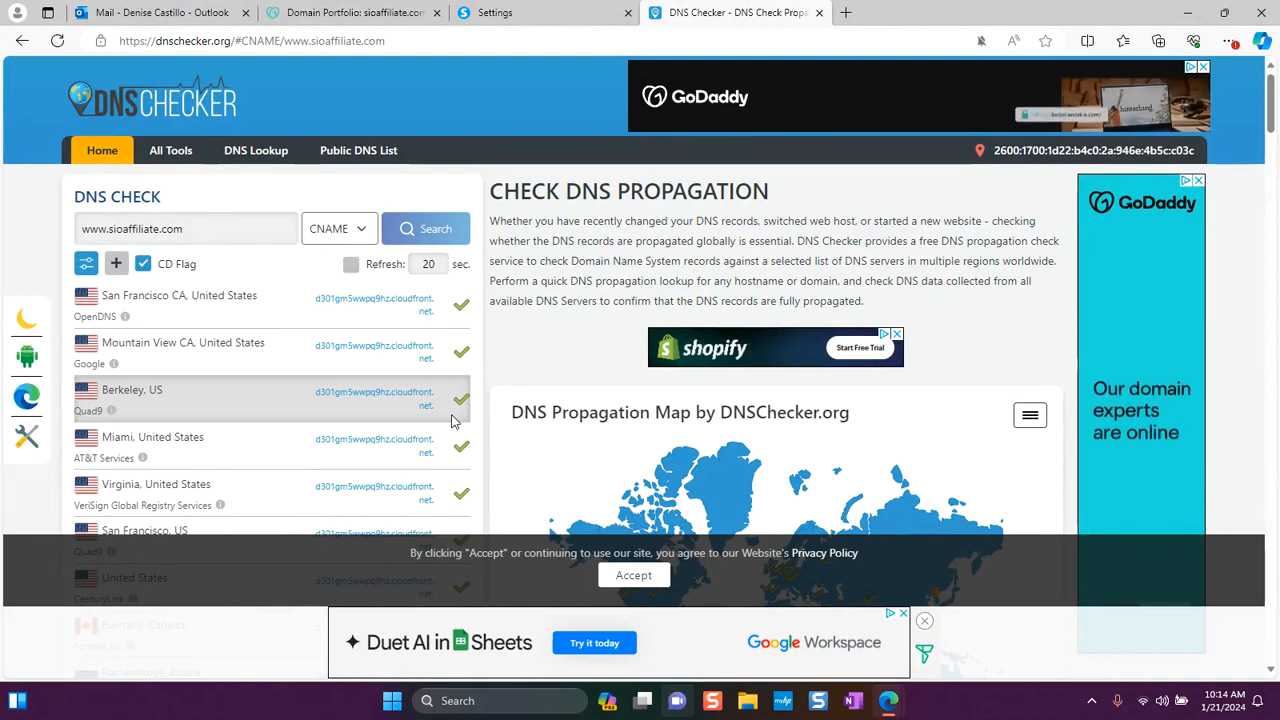
Step: Close DNS Checker and go to Systeme.io Settings > Emails to add a new sender address
click(820, 14)
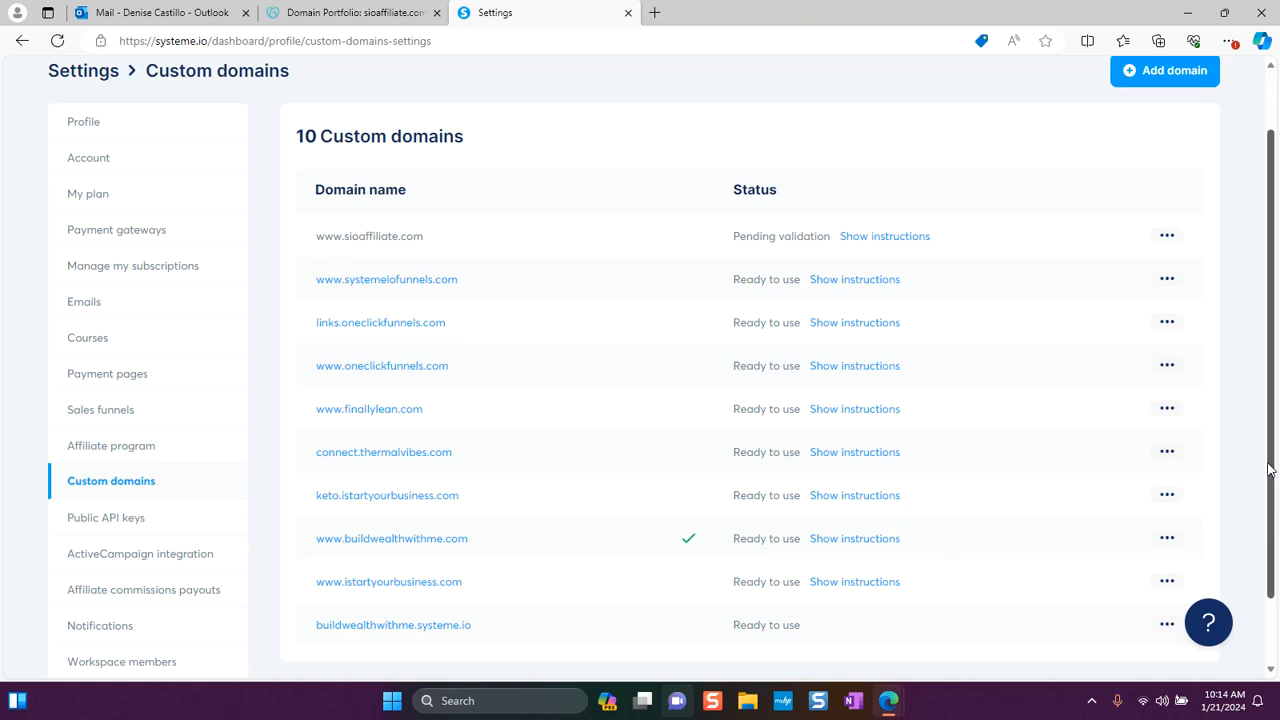
scroll(1220, 420, up, 2)
click(1168, 86)
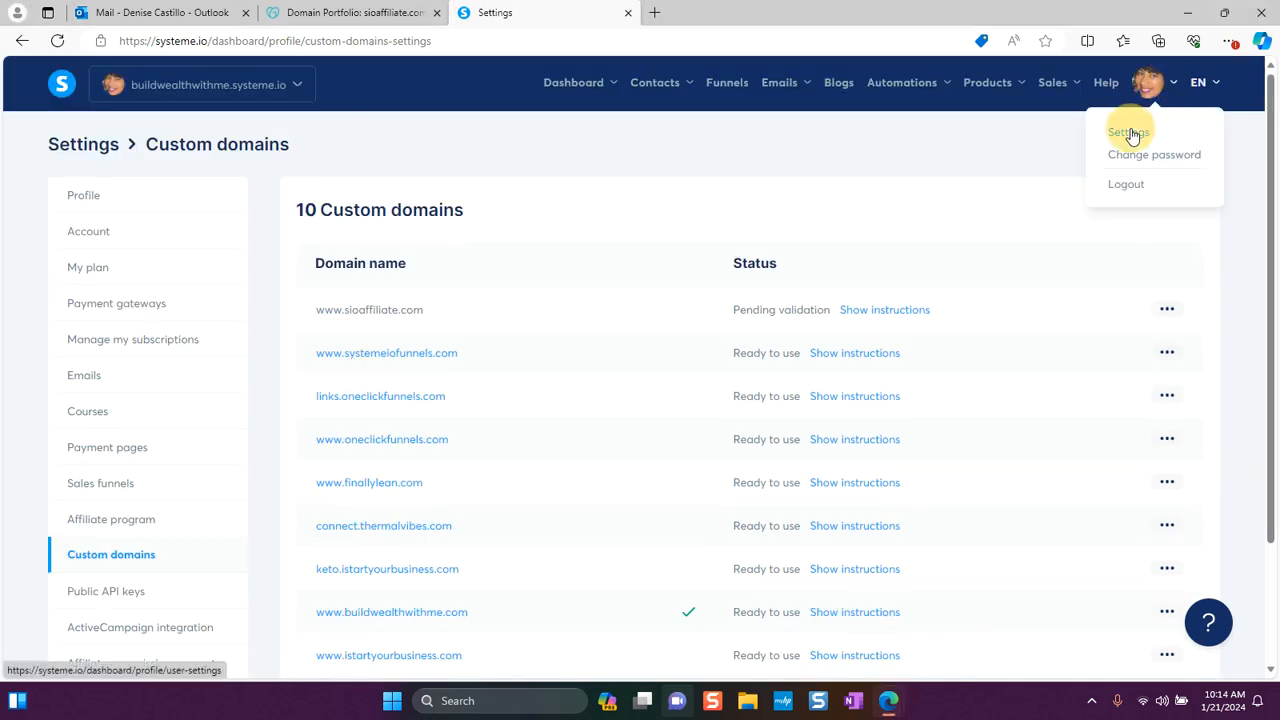
click(1130, 132)
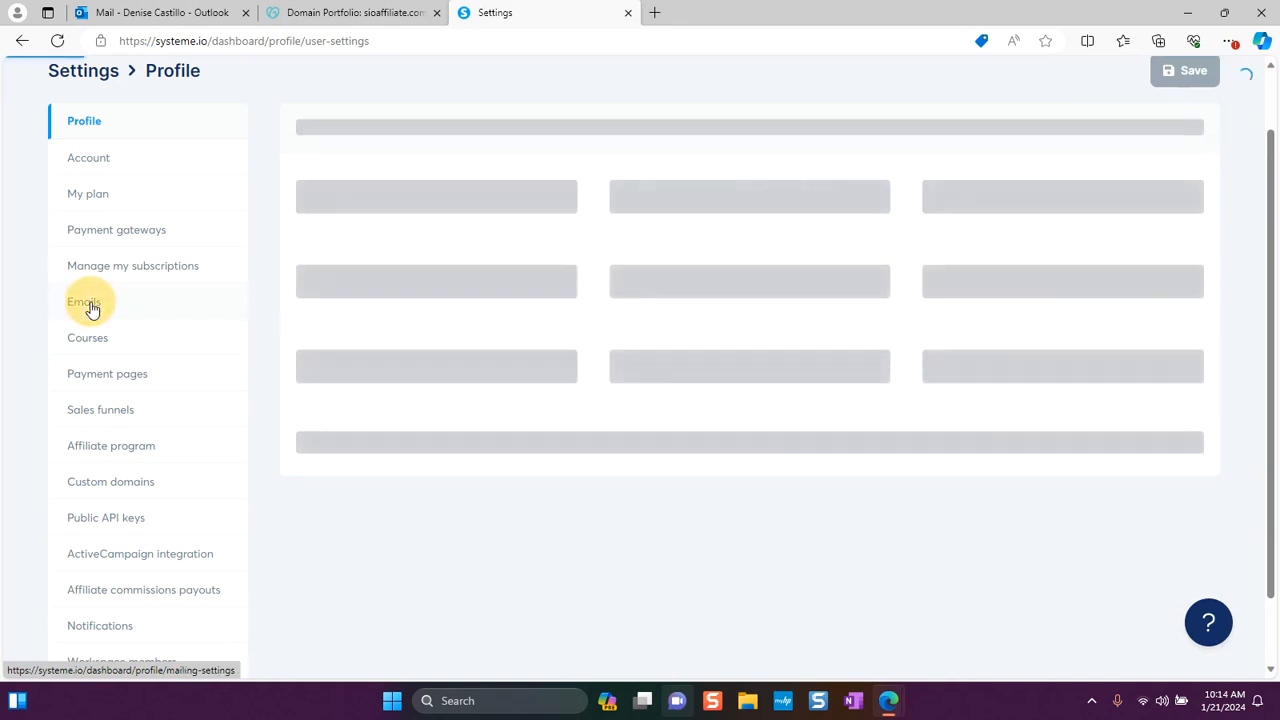
click(89, 307)
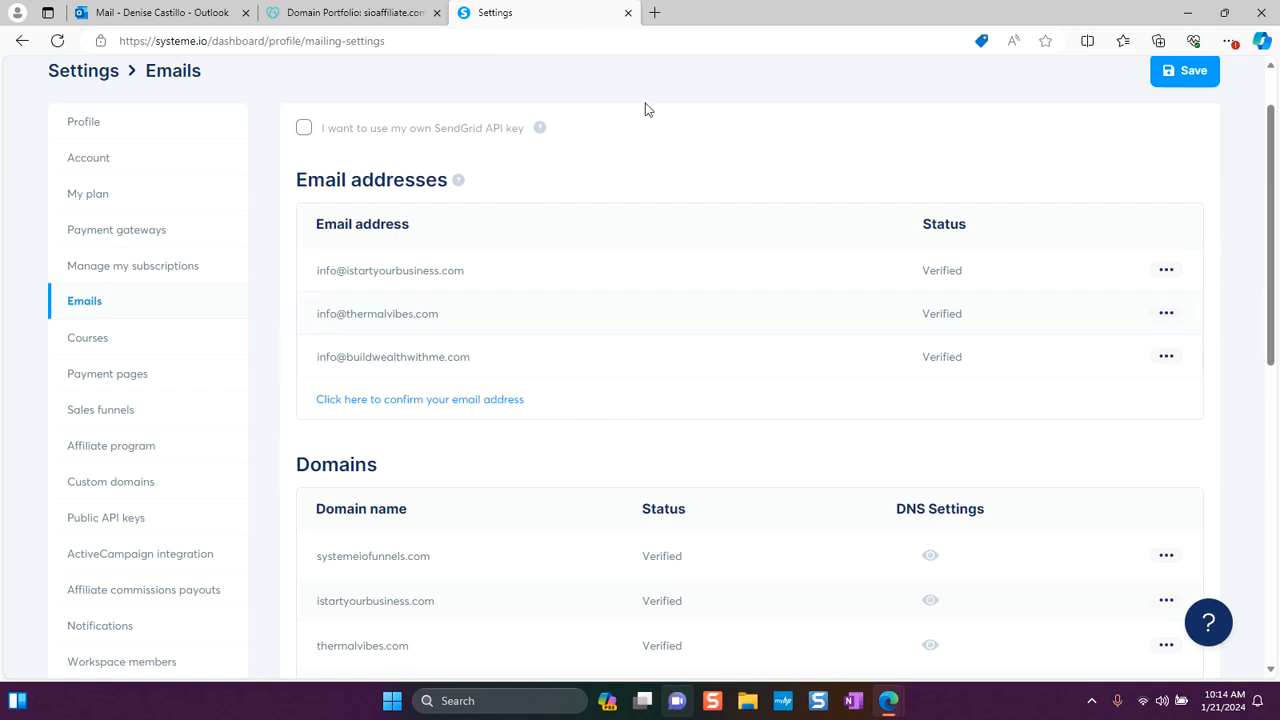
click(426, 402)
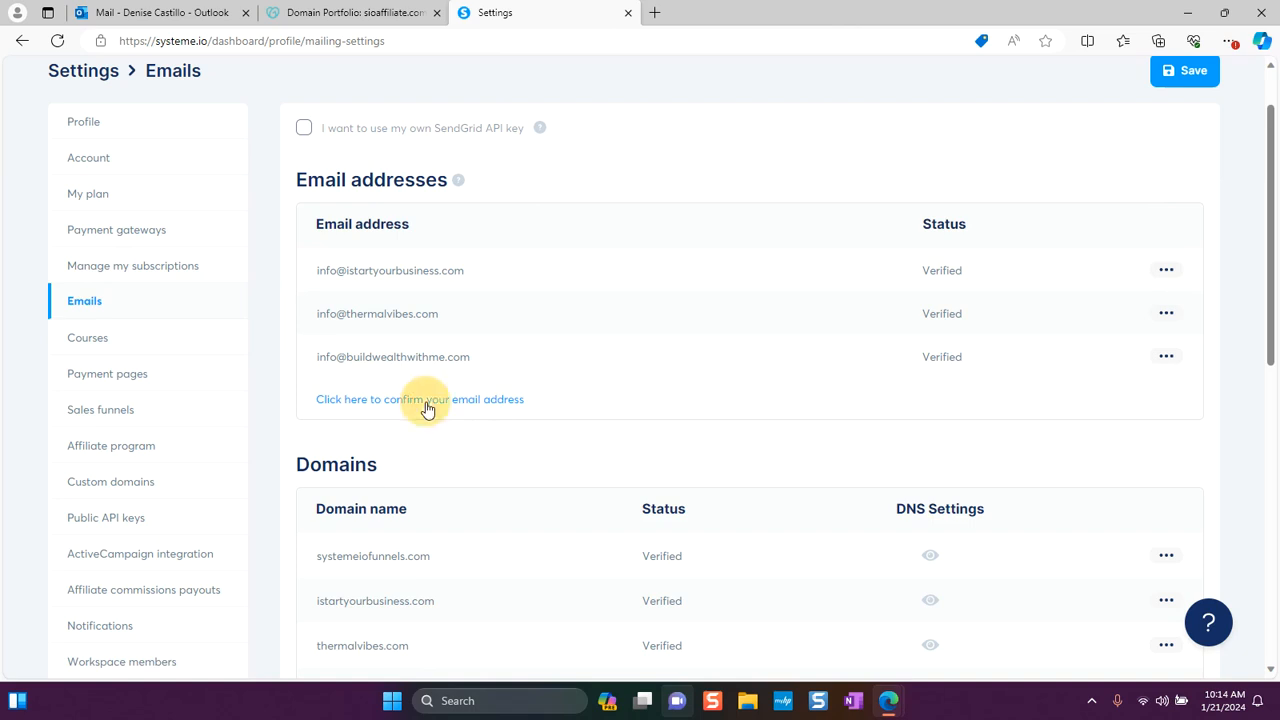
Step: Enter the new sioaffiliate.com sender email address and save it, leaving it Pending
click(476, 378)
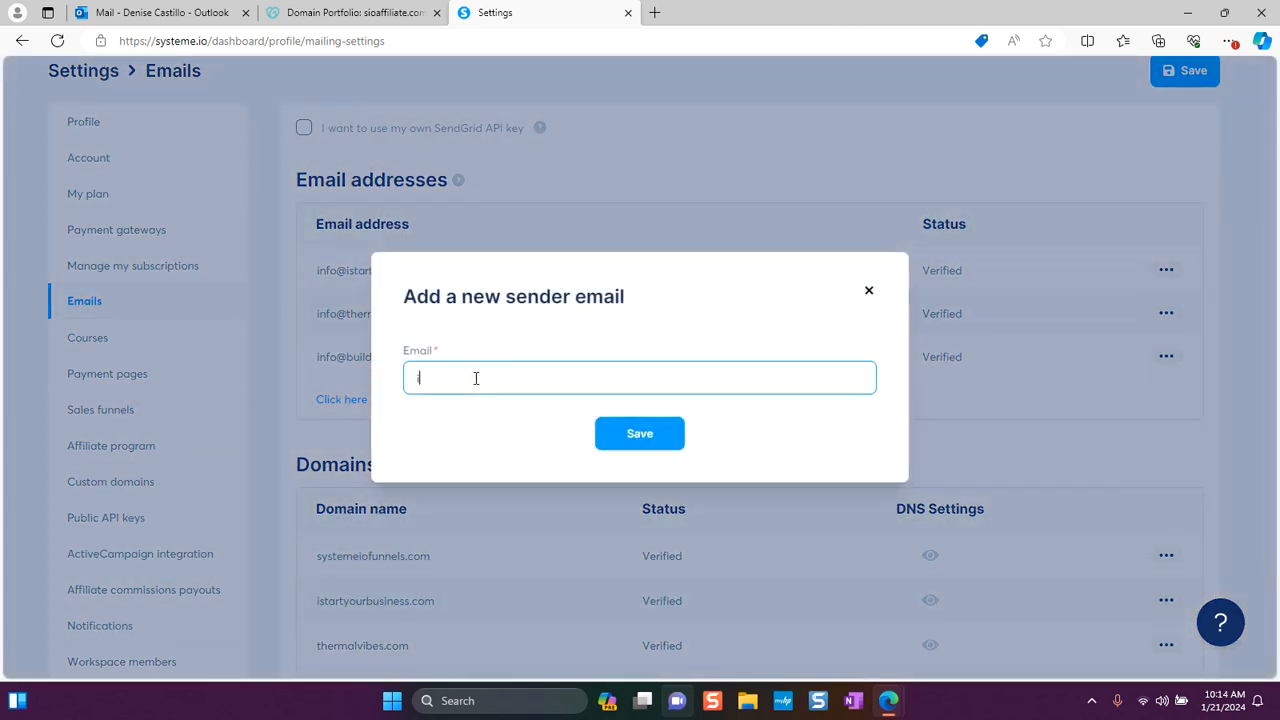
click(640, 433)
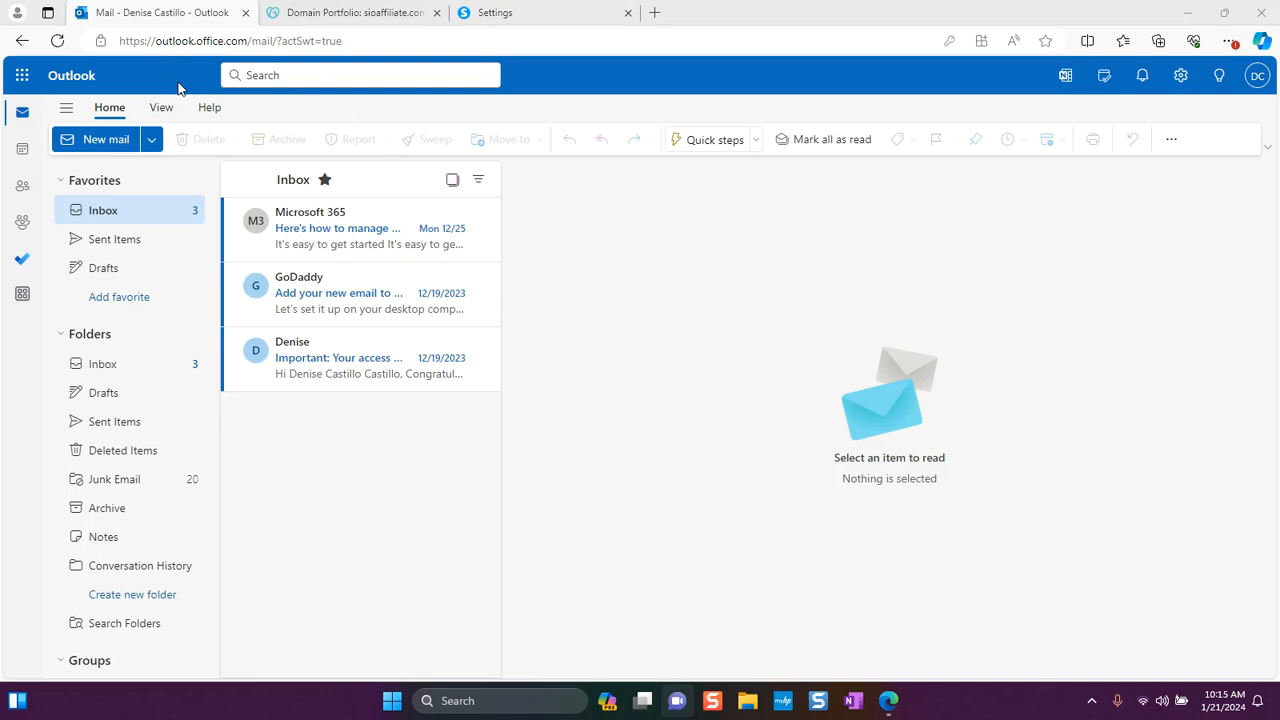
Step: Confirm the sender address through the Systeme.io message in Outlook's Junk Email, then close the confirmation tab
click(120, 481)
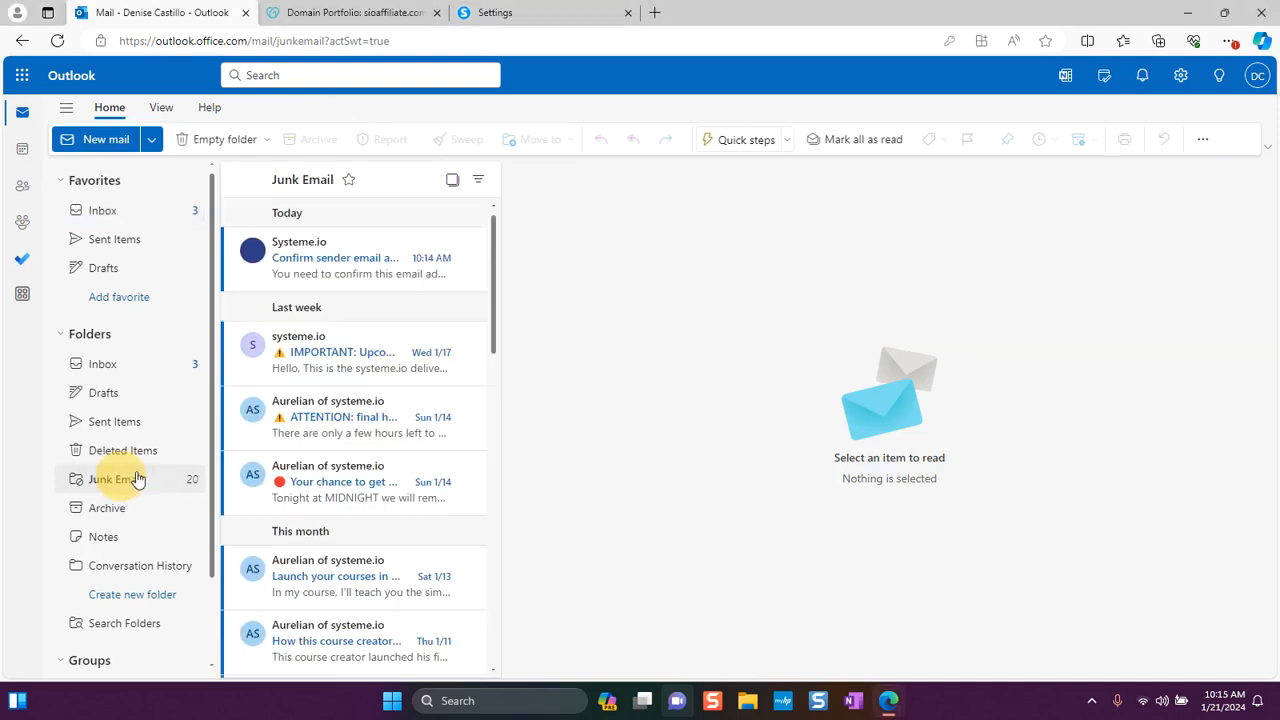
click(336, 262)
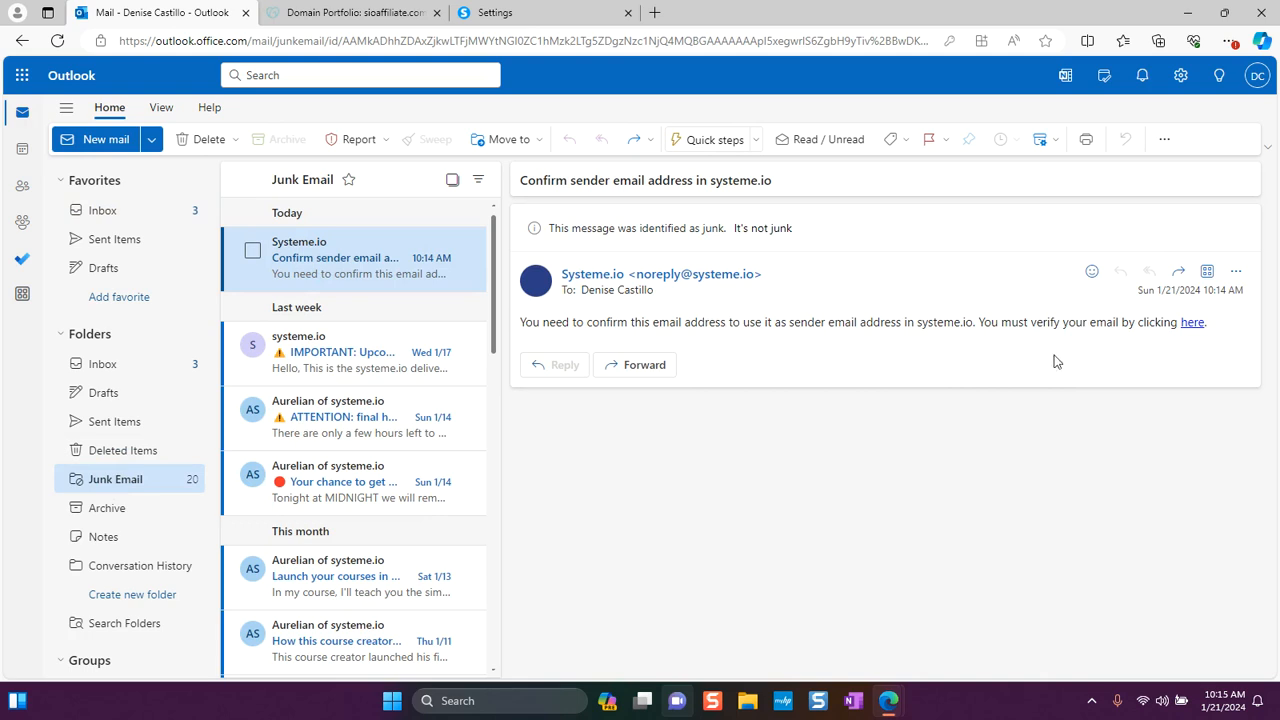
click(1190, 324)
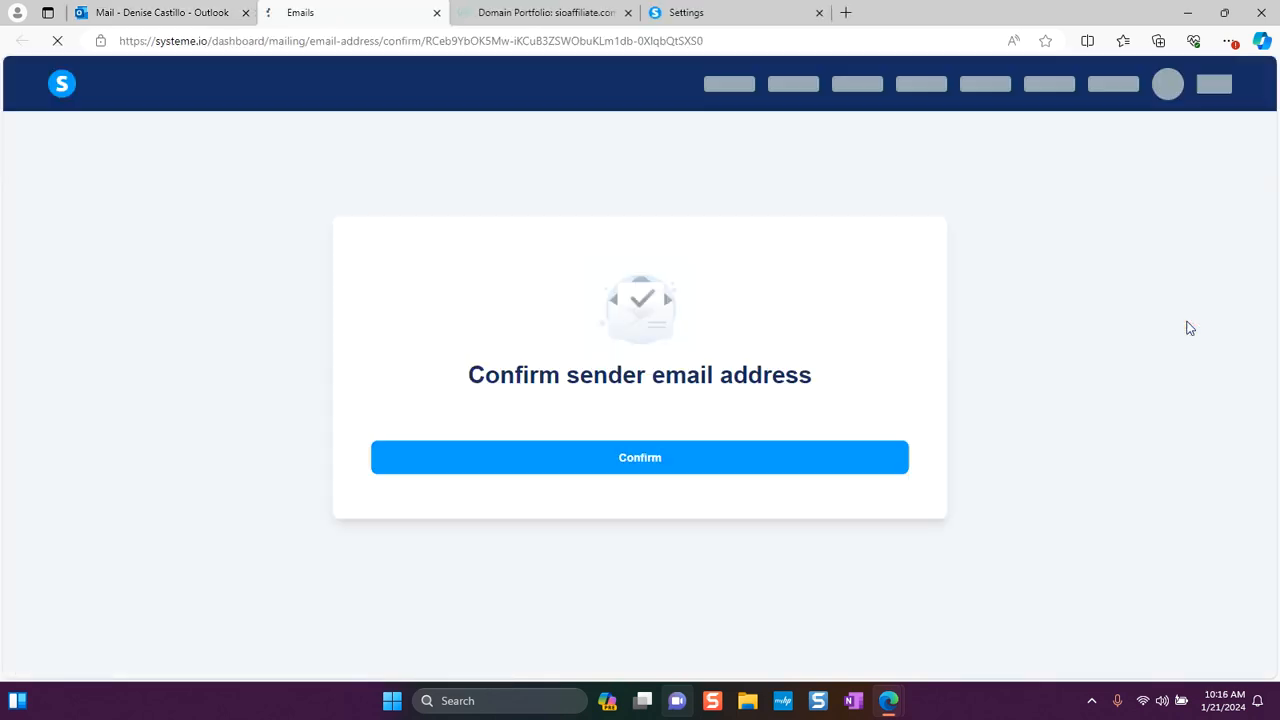
click(669, 458)
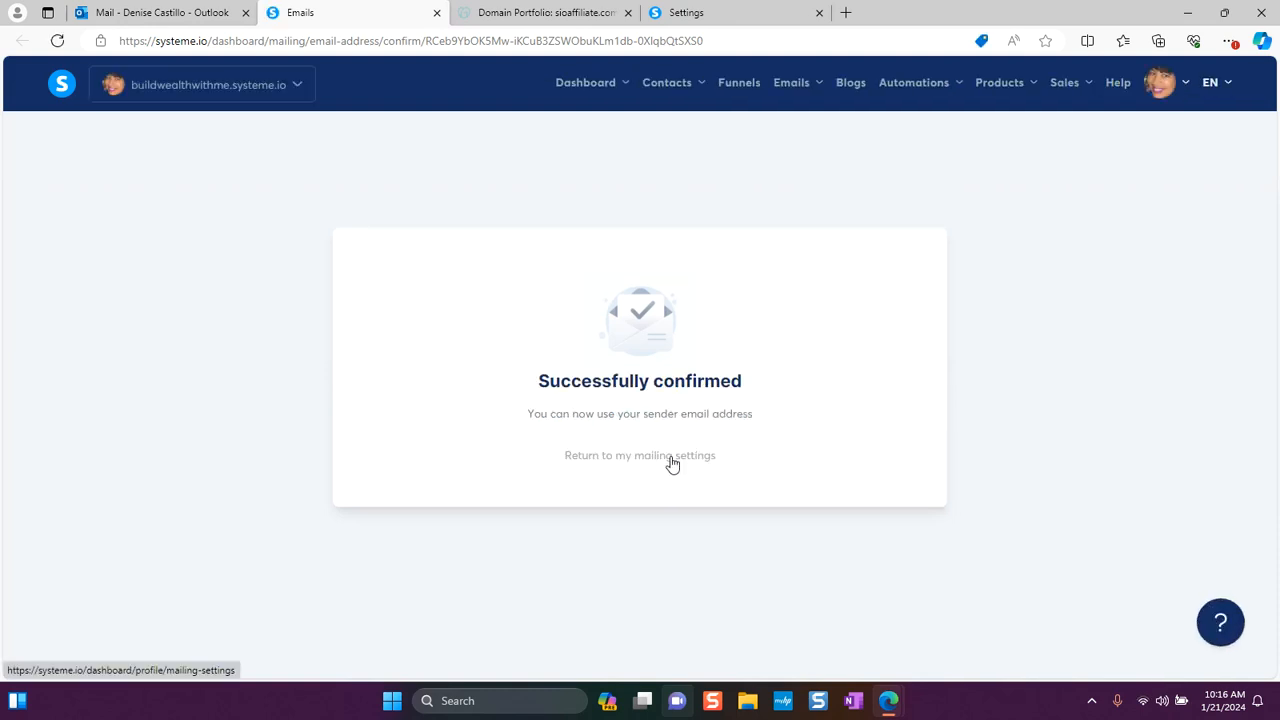
click(436, 13)
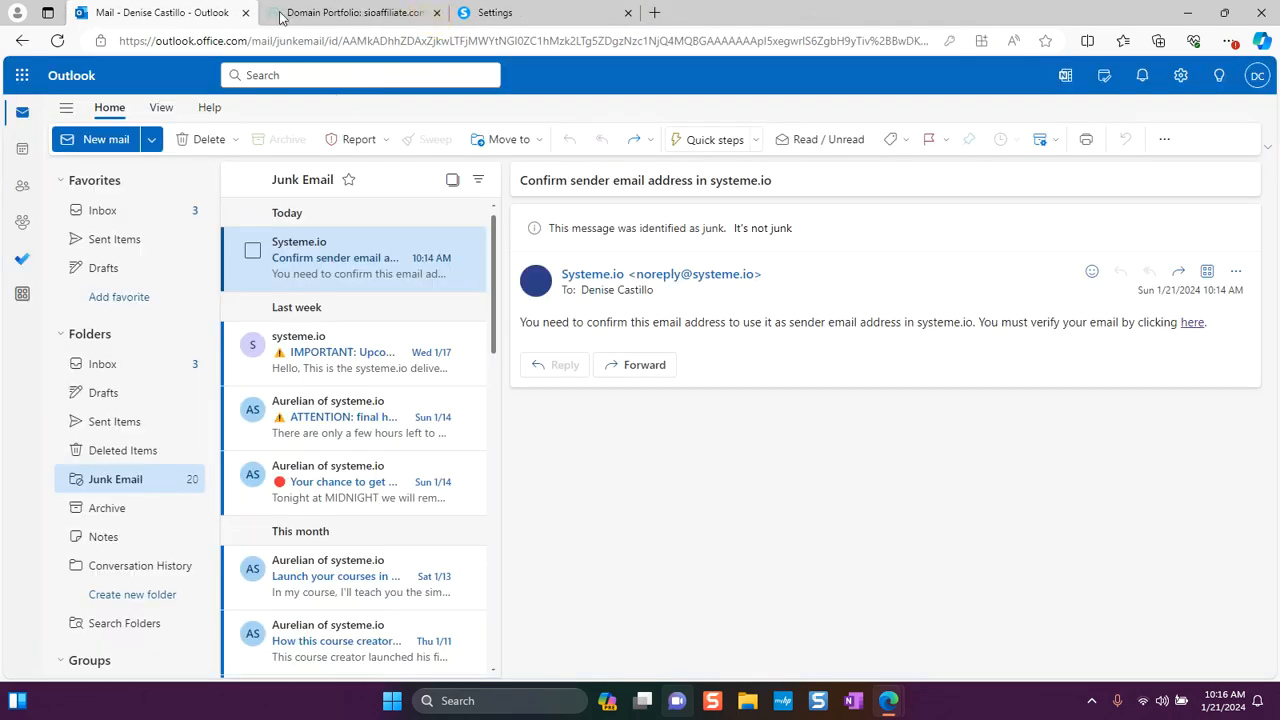
Step: Reload Systeme.io's email settings and scroll through them to check the sender address status
click(463, 13)
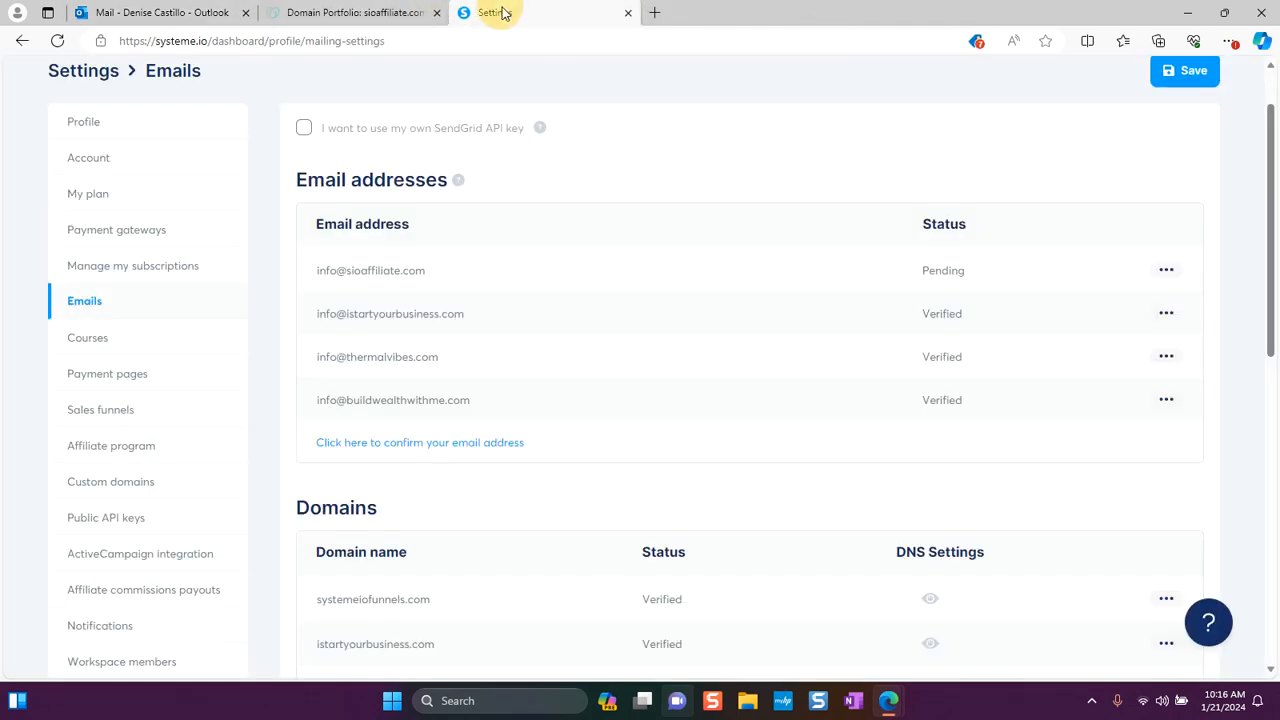
click(56, 41)
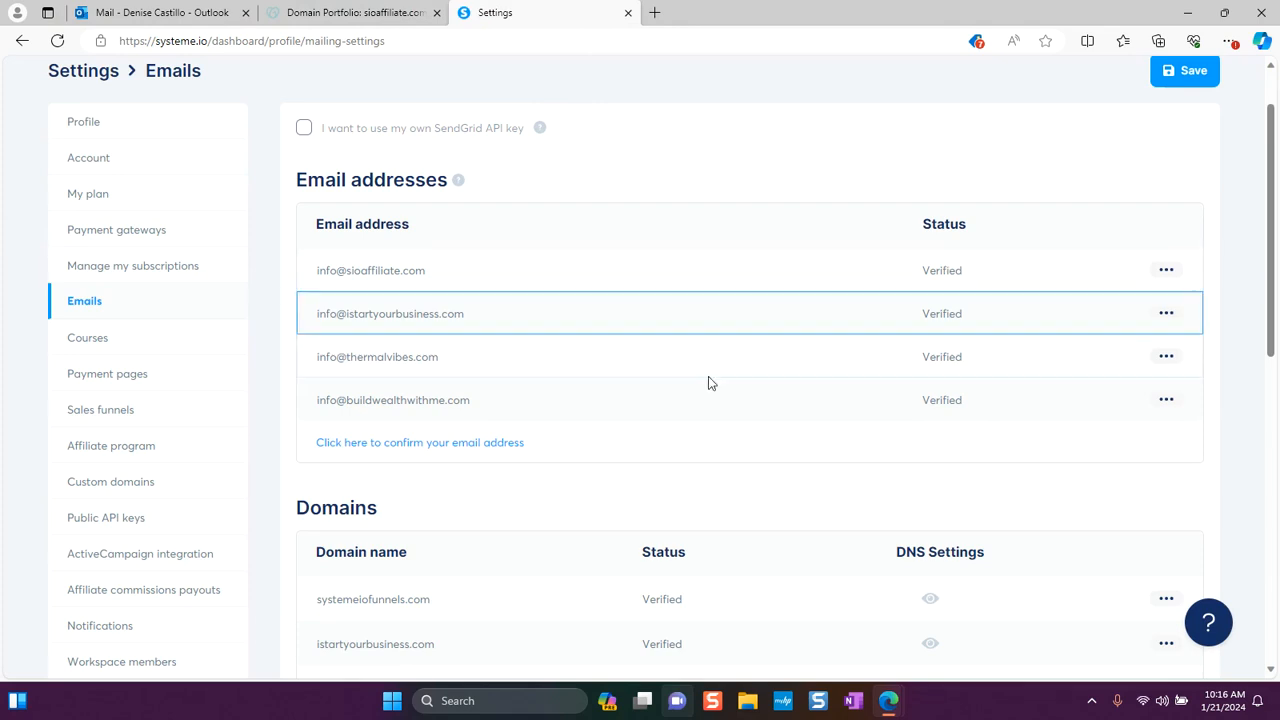
scroll(701, 380, down, 1)
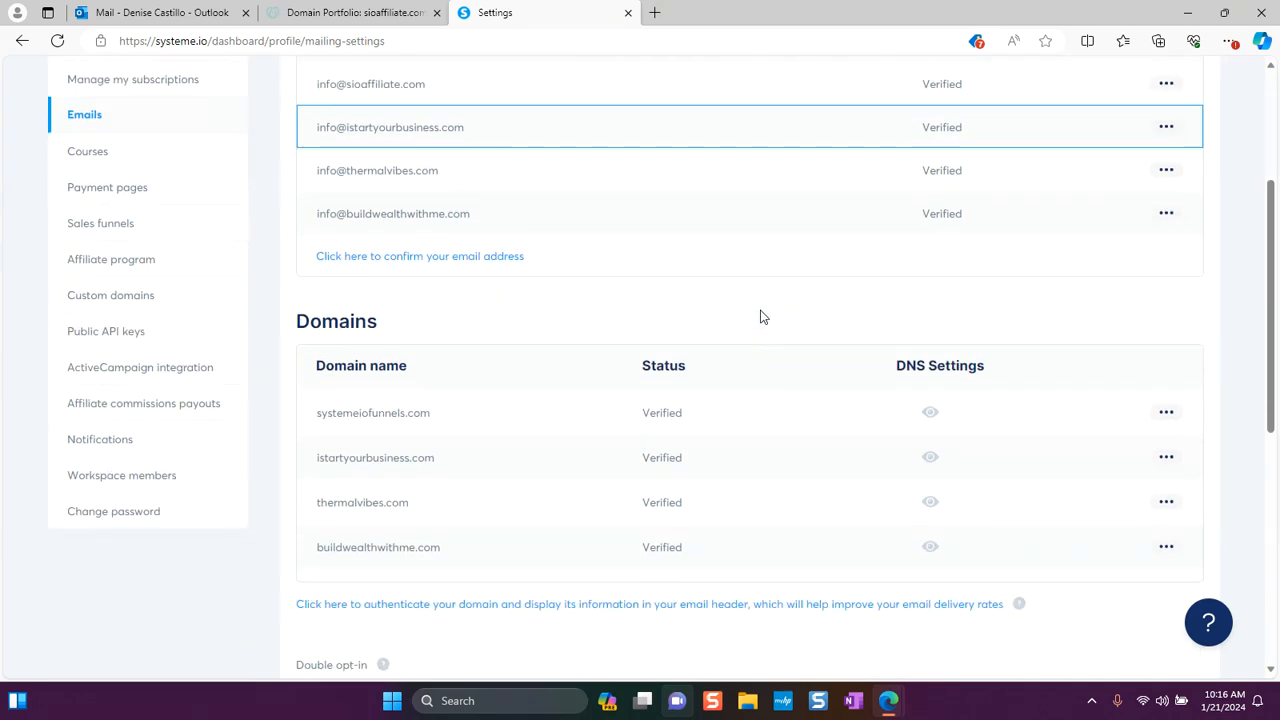
scroll(760, 316, up, 2)
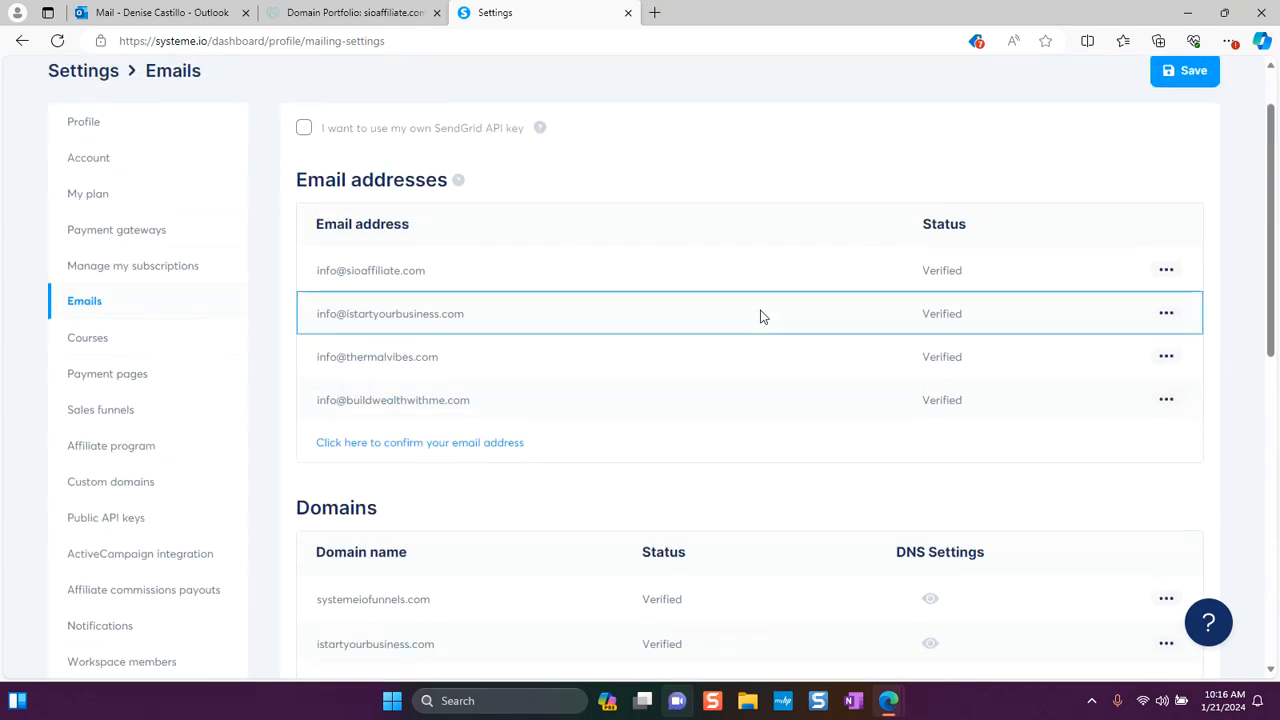
scroll(760, 316, down, 5)
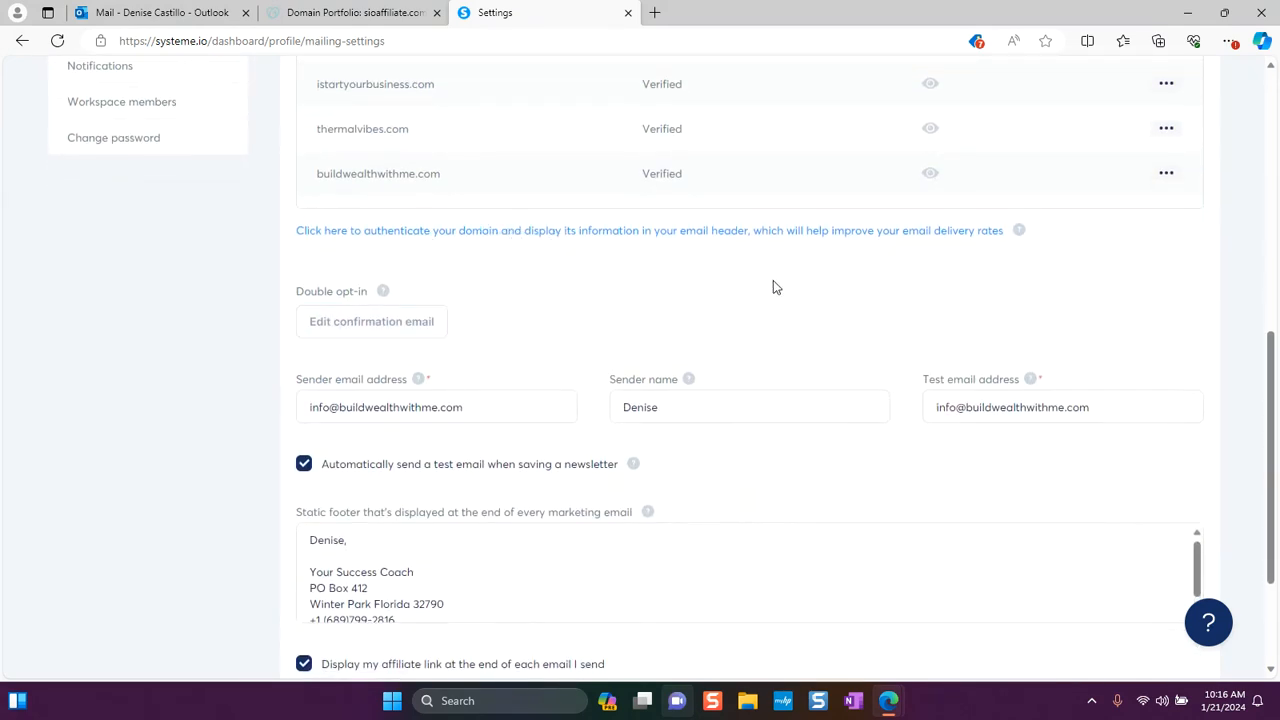
scroll(437, 237, up, 3)
scroll(457, 234, down, 3)
Step: Set up domain authentication for sioaffiliate.com, which lists its three required CNAME records
click(531, 236)
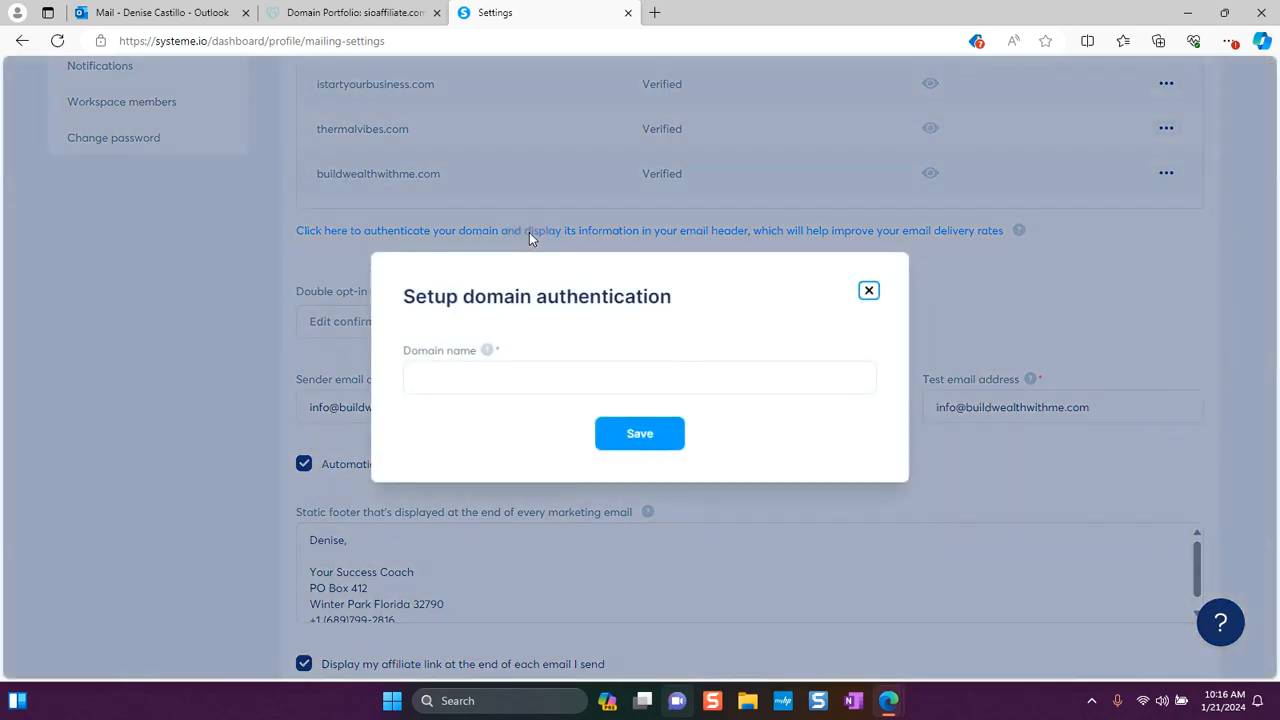
click(444, 377)
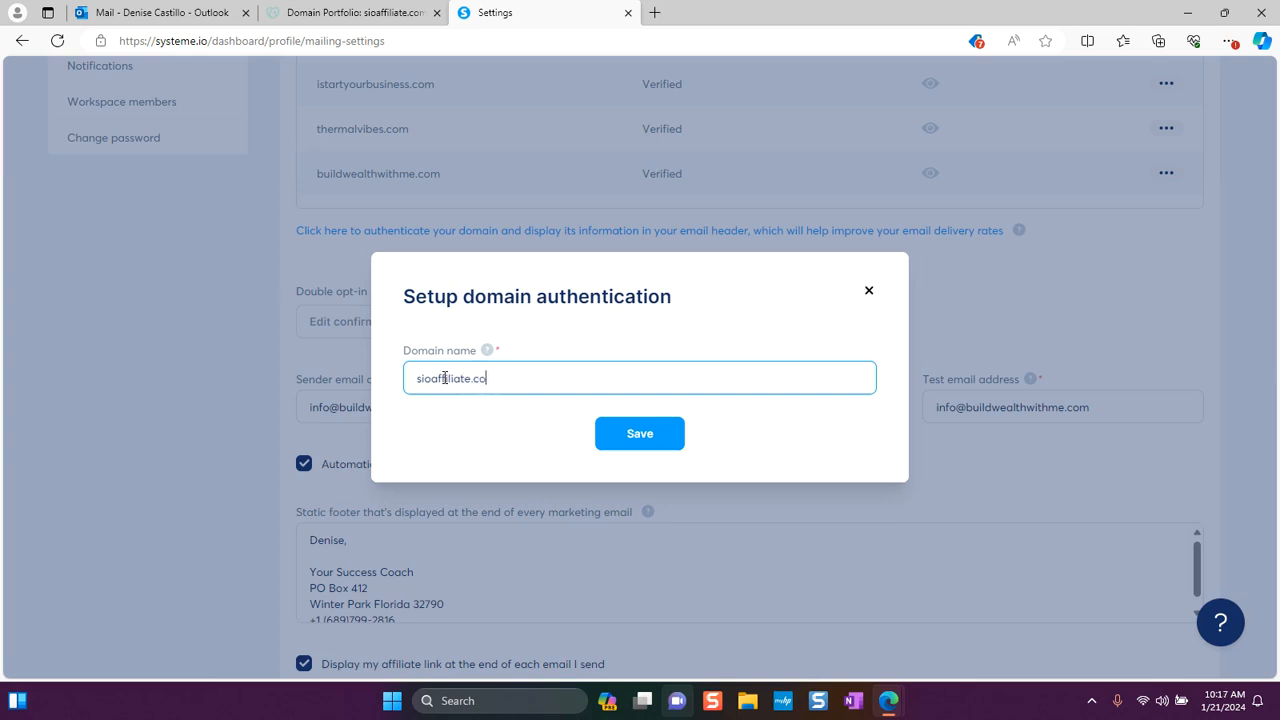
click(650, 434)
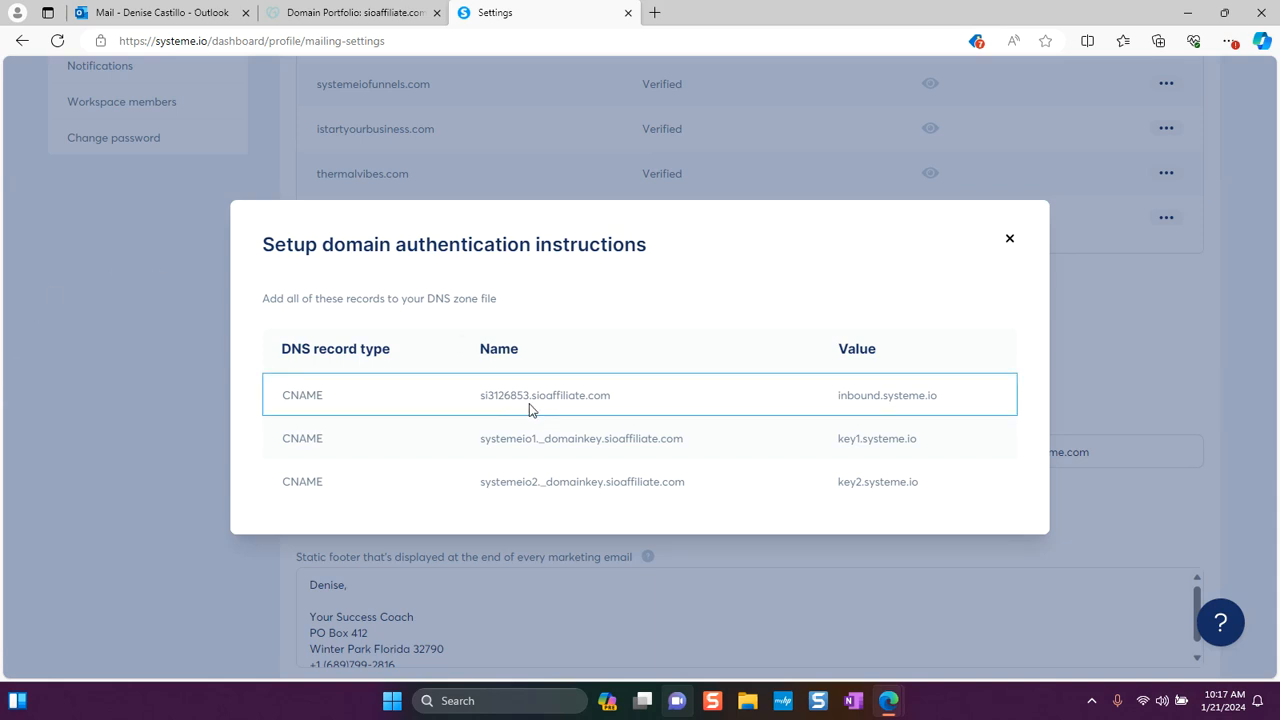
Step: Copy the first CNAME host prefix si3126853. and return to the GoDaddy domain page
drag(532, 395, 478, 395)
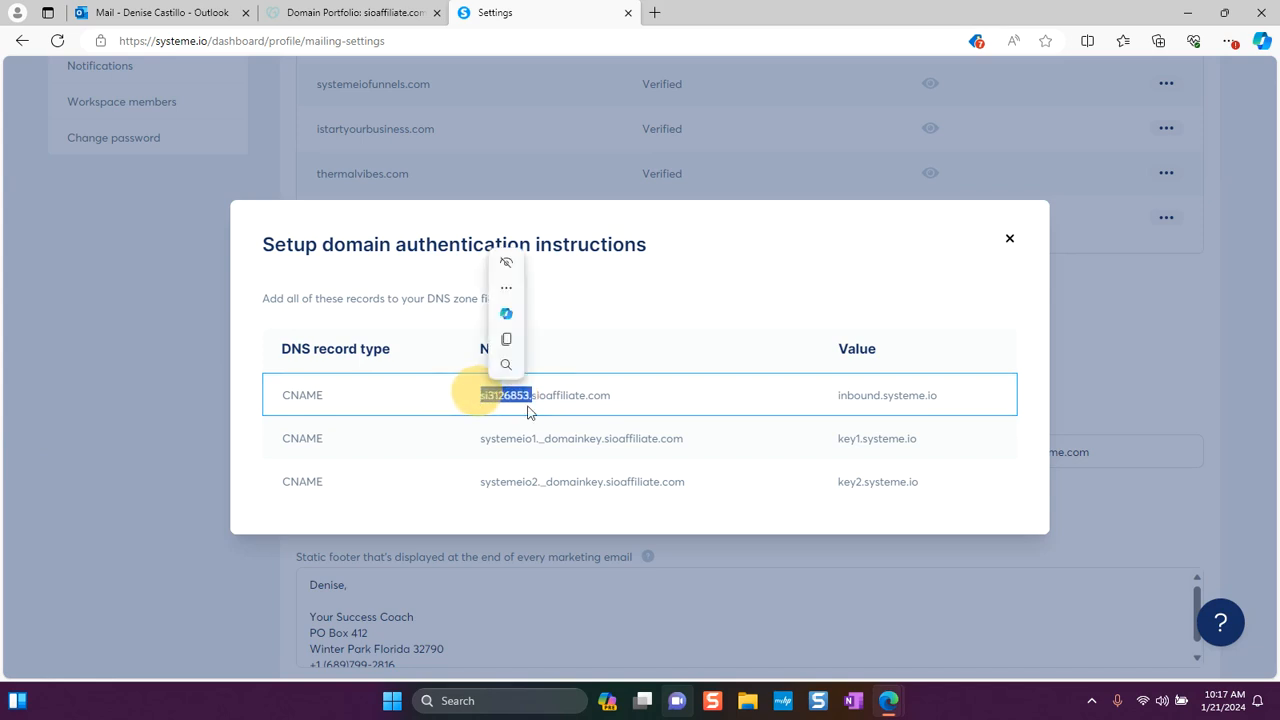
right_click(506, 395)
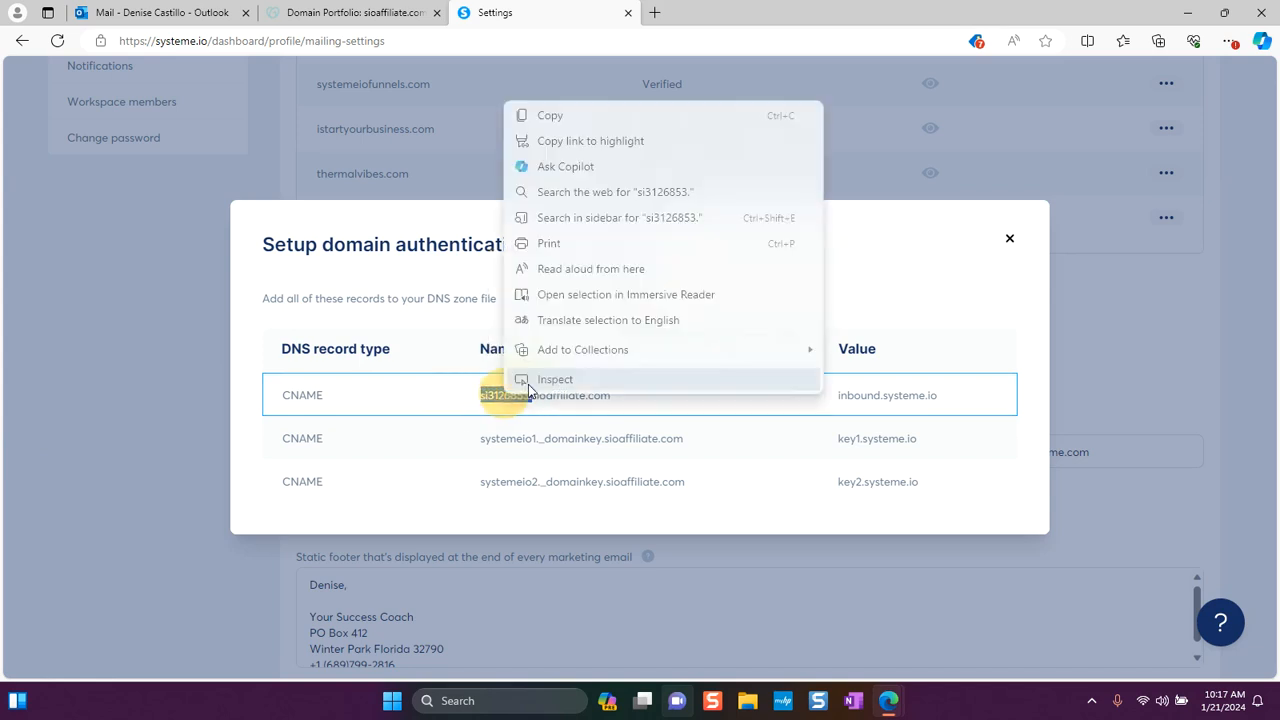
click(545, 116)
click(341, 11)
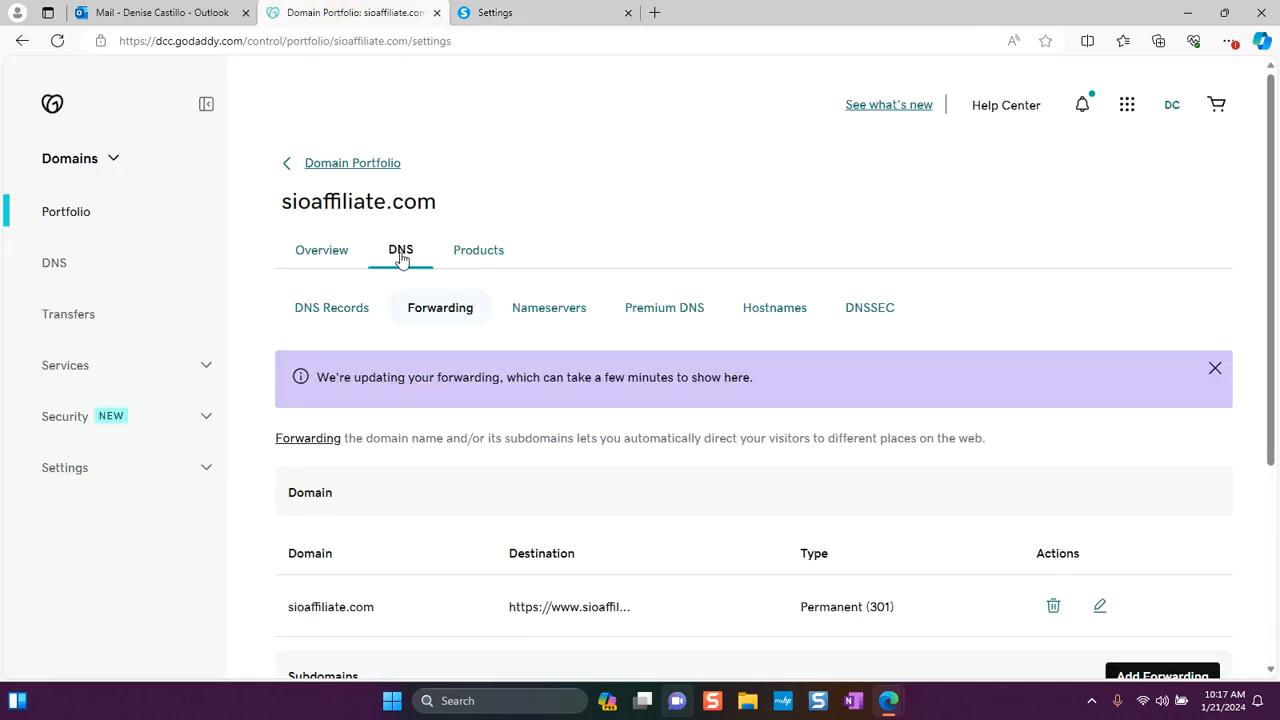
Step: Start a new CNAME record in GoDaddy's DNS records and name it si3126853
scroll(384, 384, down, 2)
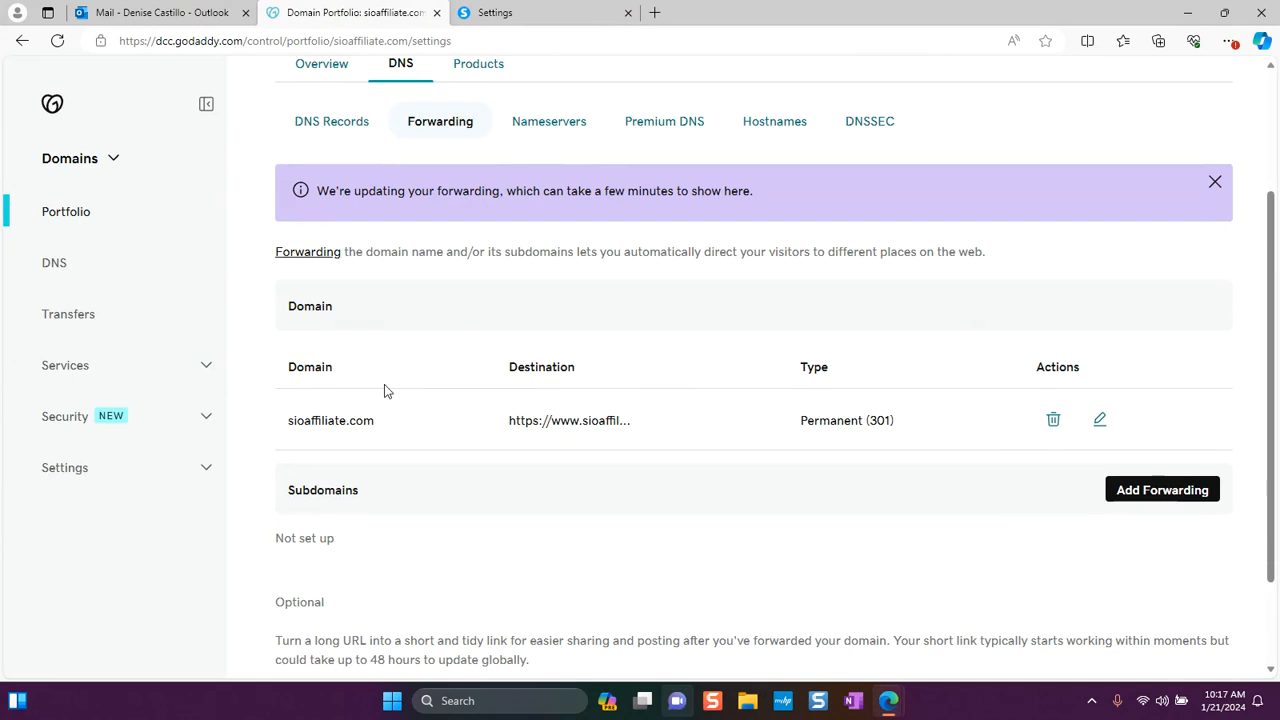
click(1176, 493)
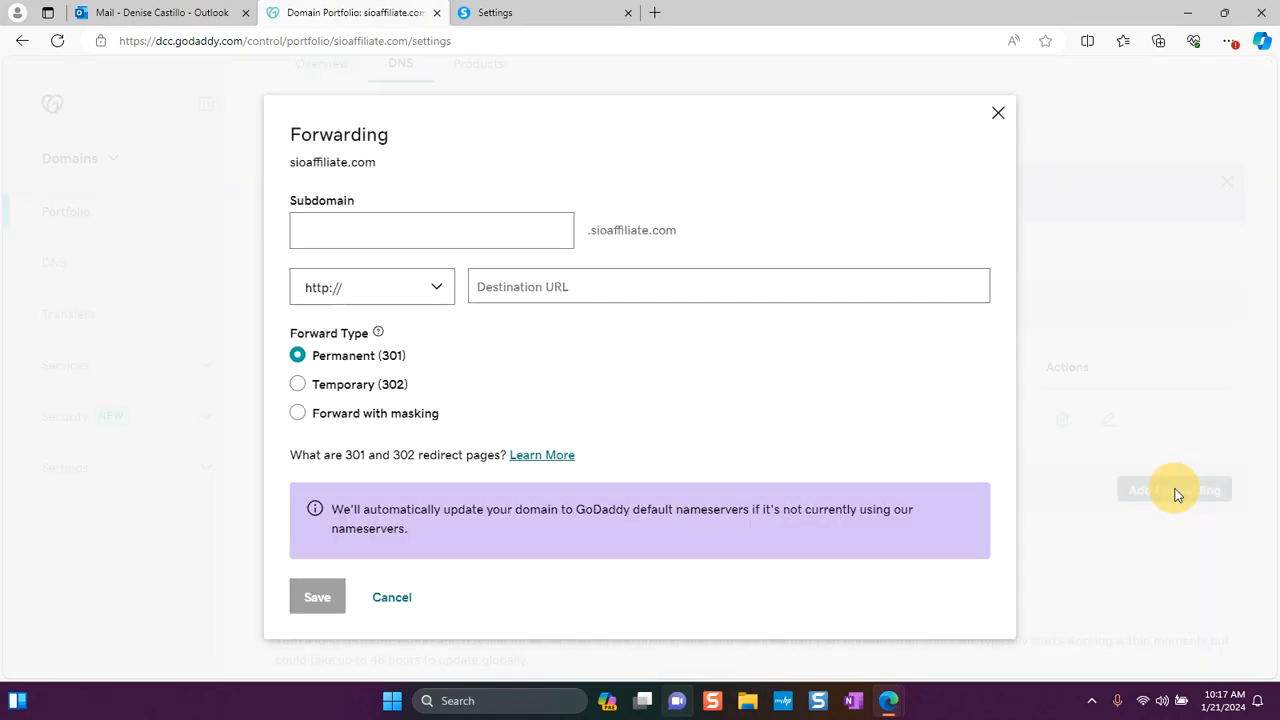
click(998, 113)
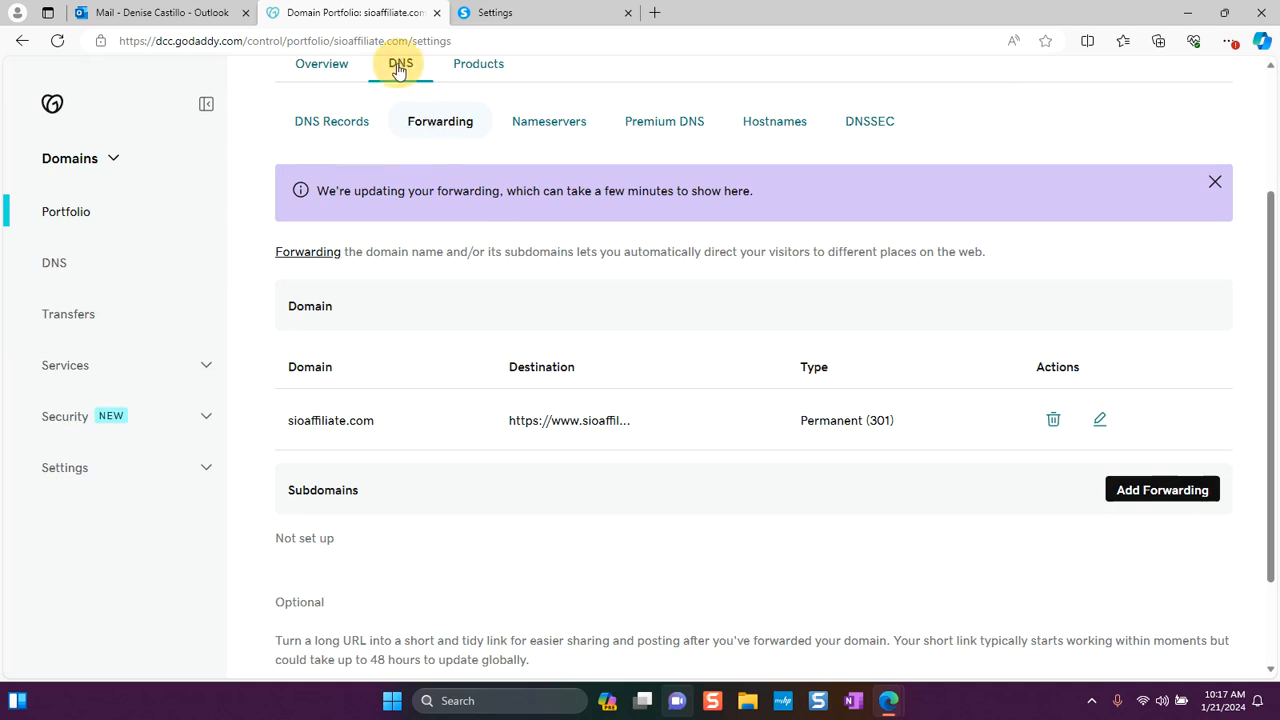
click(330, 124)
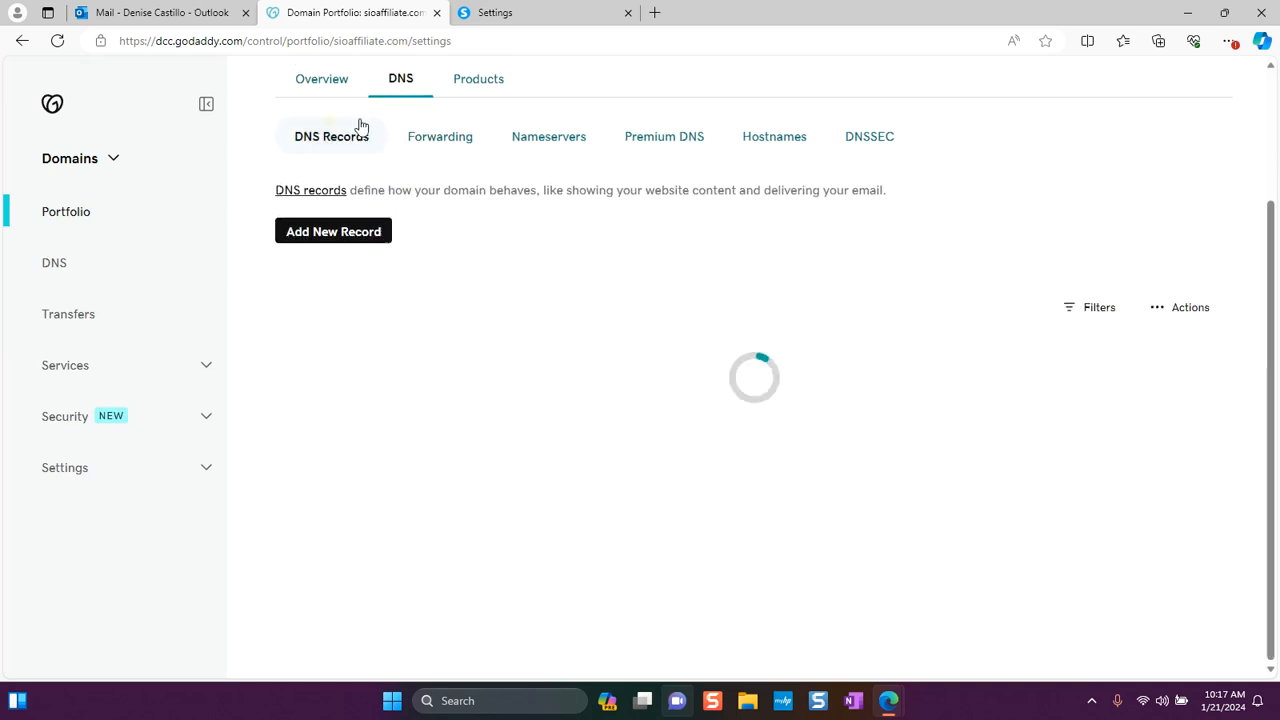
click(335, 215)
click(381, 324)
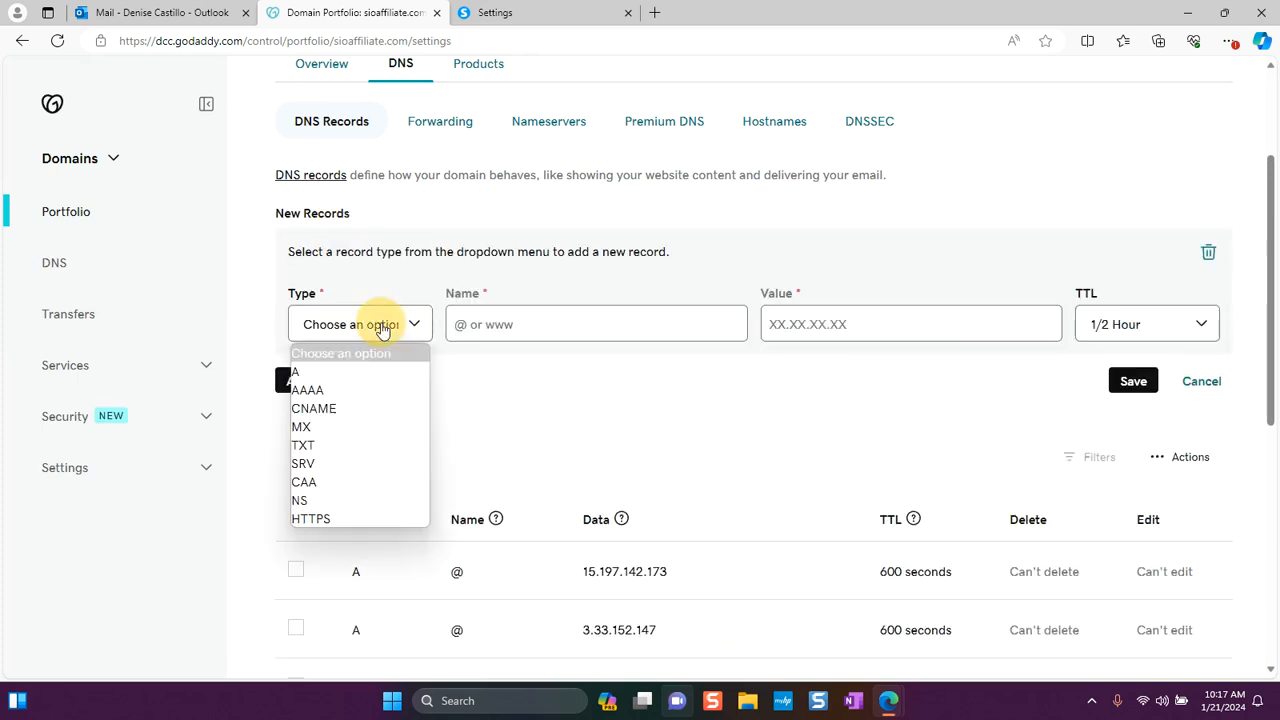
click(315, 410)
click(497, 327)
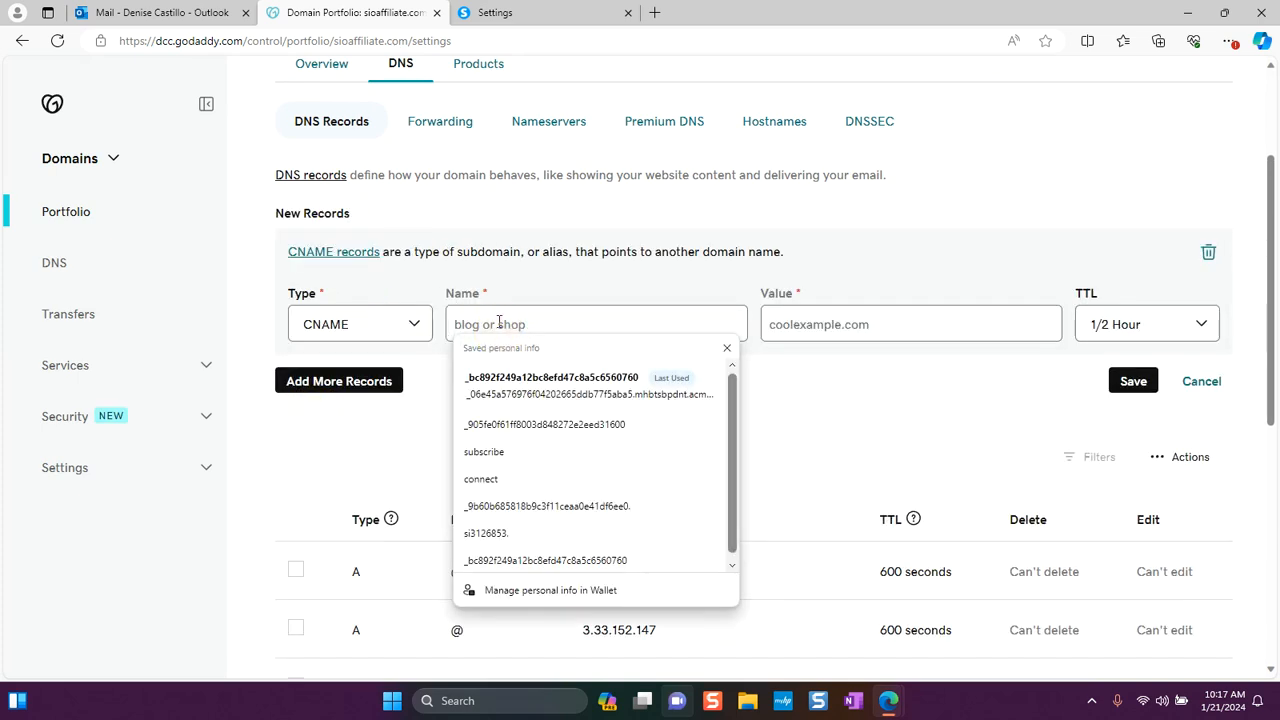
right_click(497, 326)
click(543, 475)
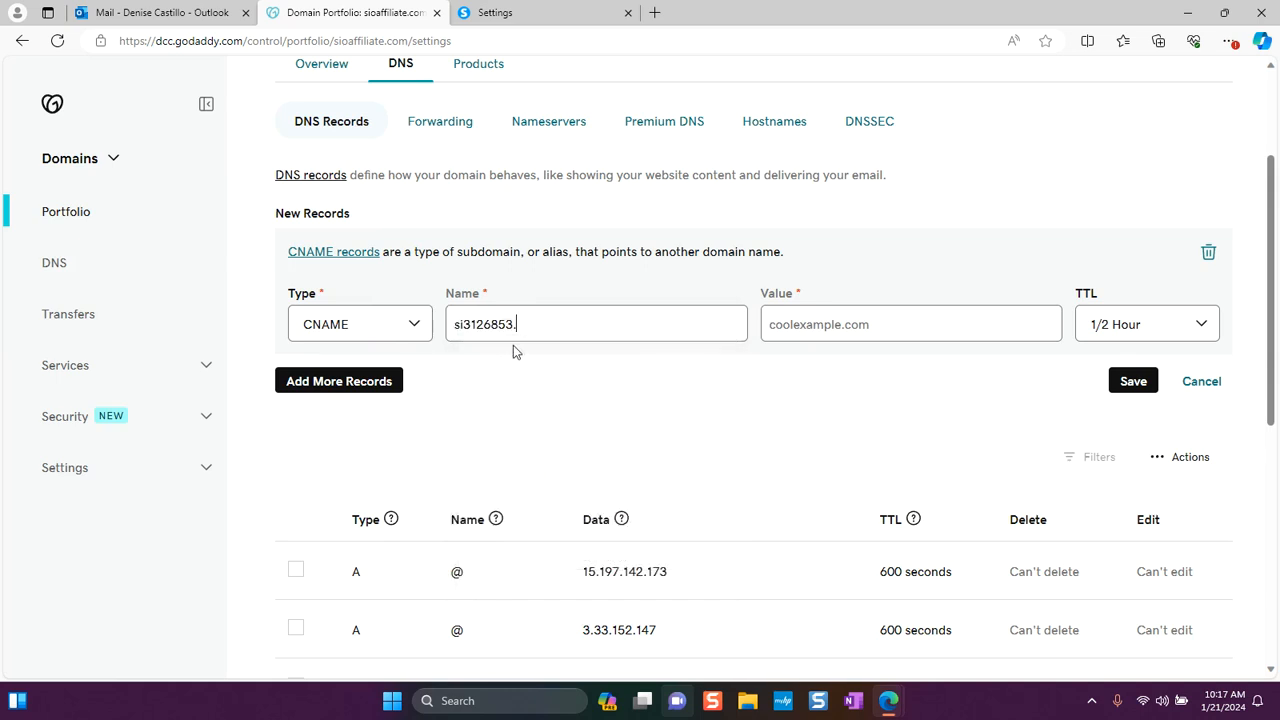
Step: Copy inbound.systeme.io from Systeme.io into the record's value and add a second record row
click(549, 20)
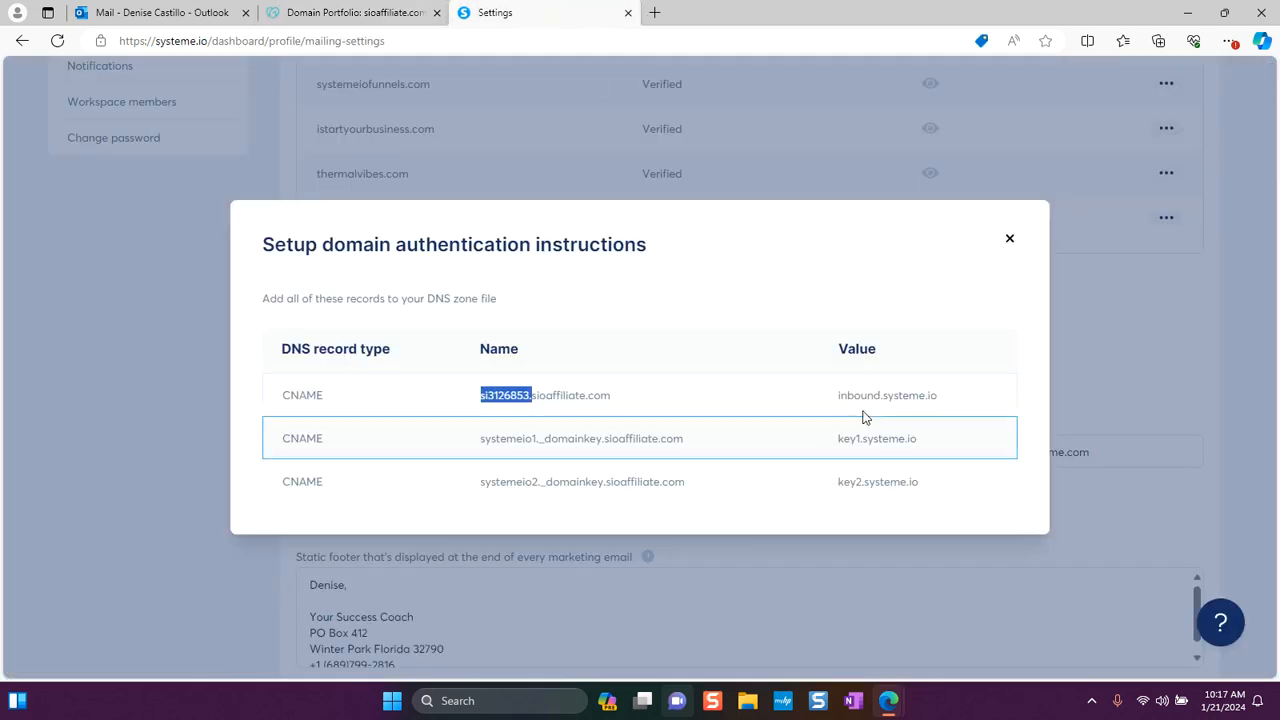
drag(955, 400, 913, 395)
drag(853, 408, 837, 406)
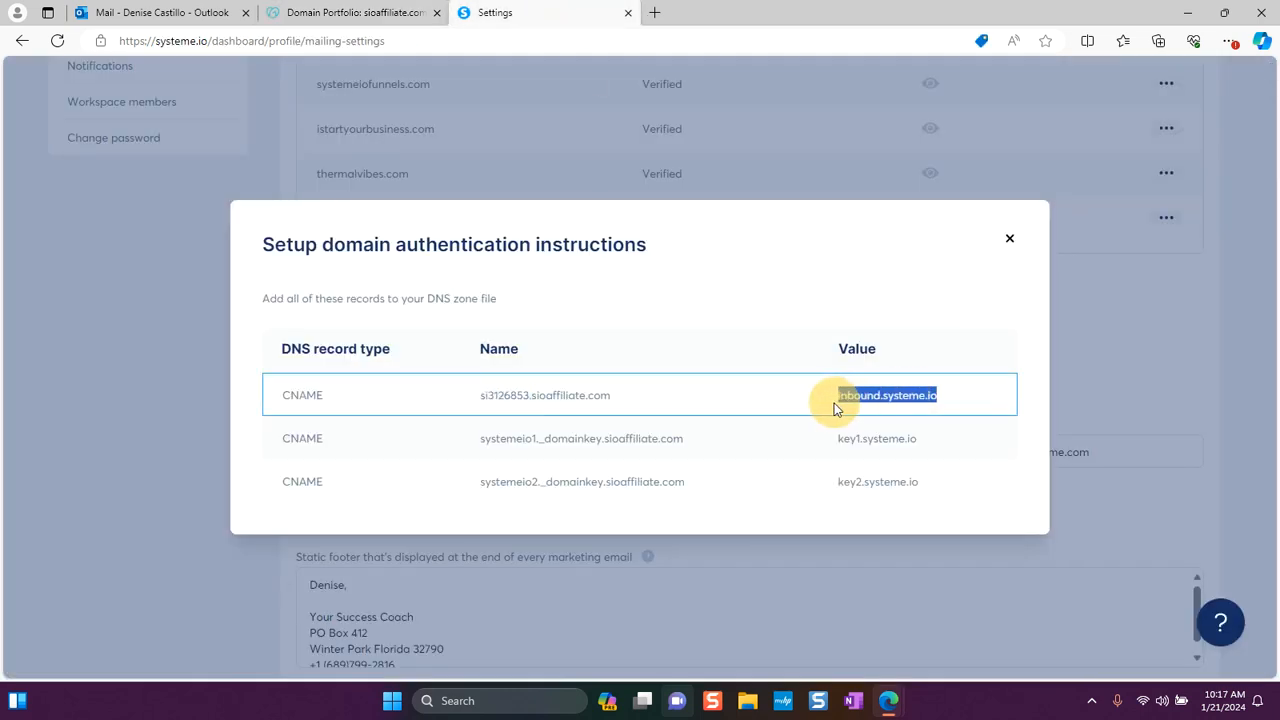
right_click(897, 392)
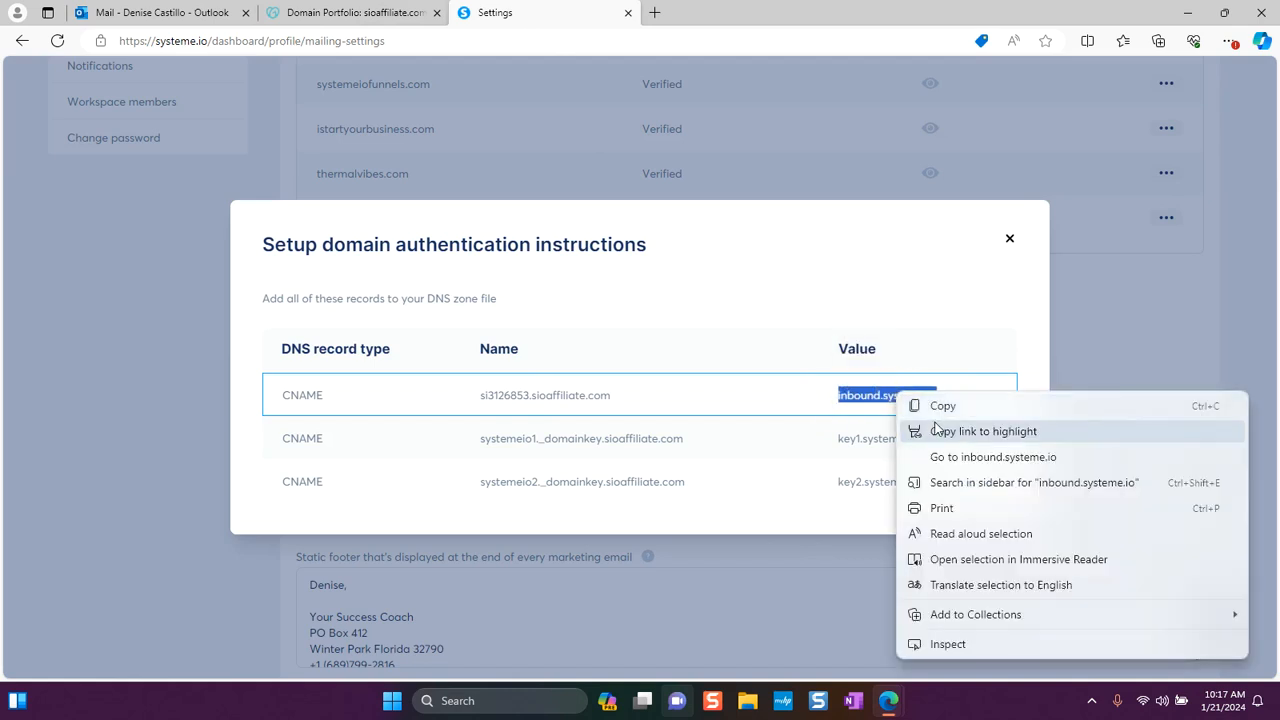
click(940, 406)
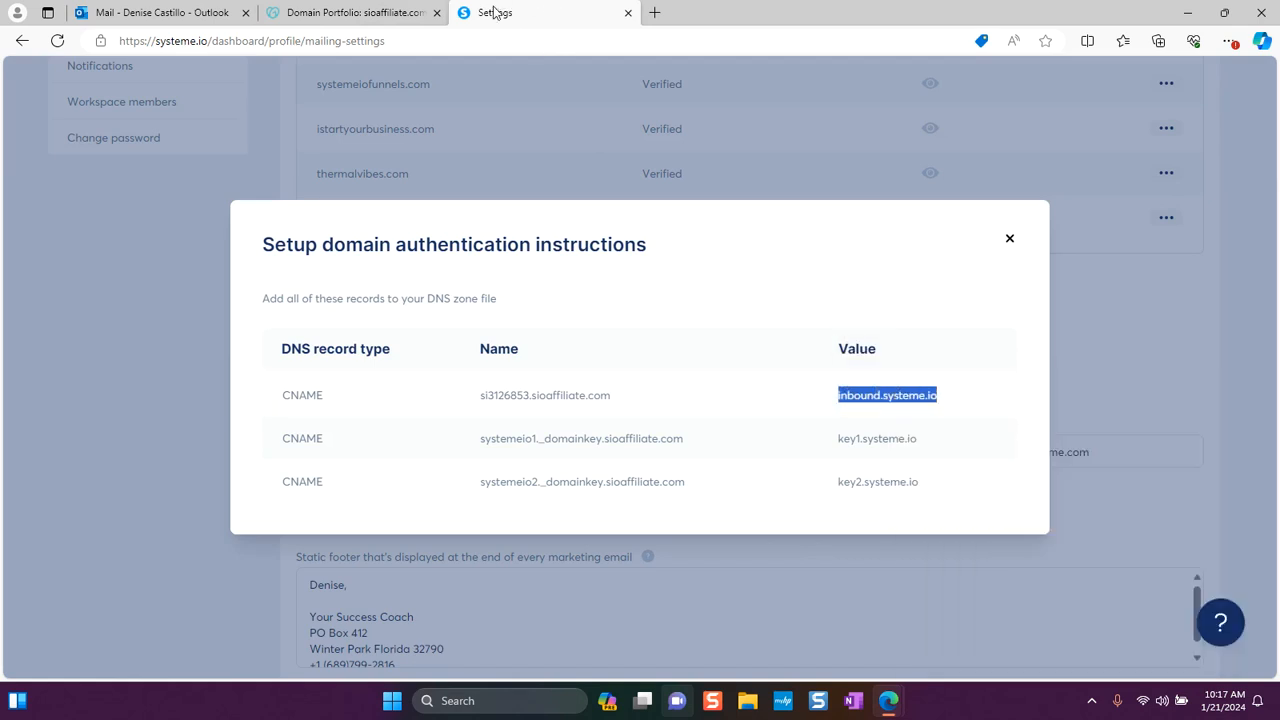
click(355, 12)
click(833, 323)
right_click(836, 325)
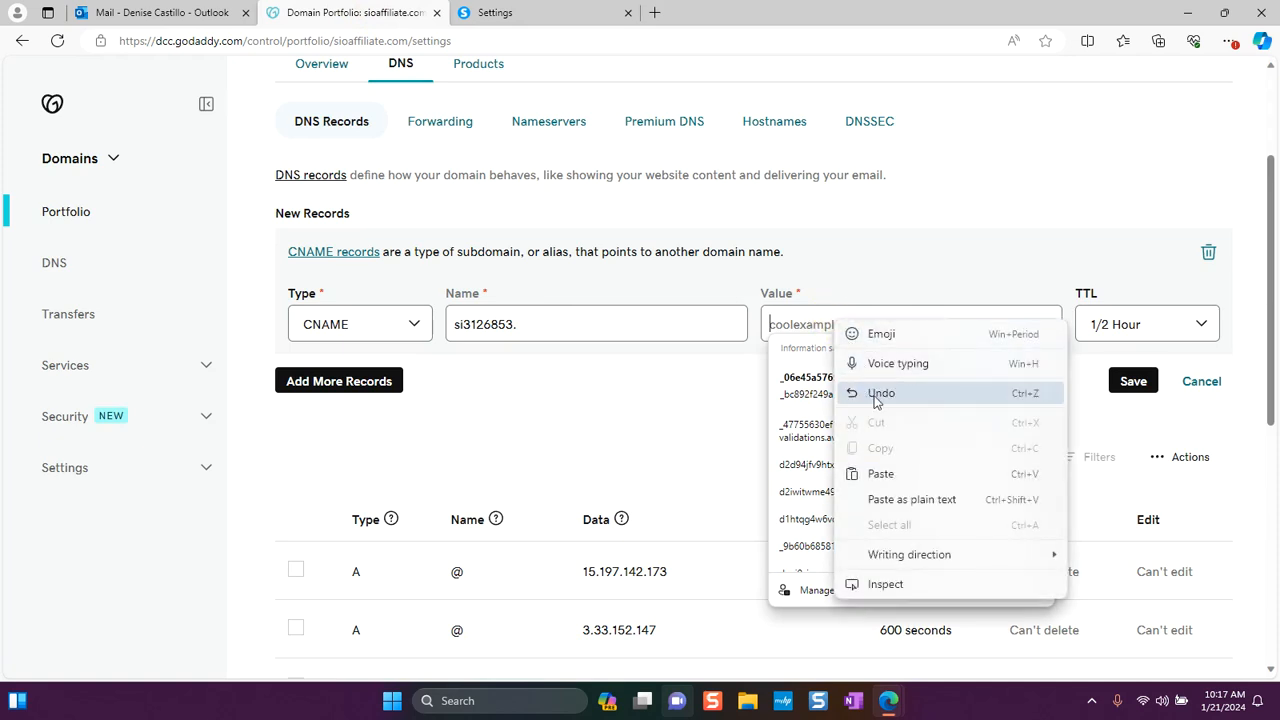
click(886, 475)
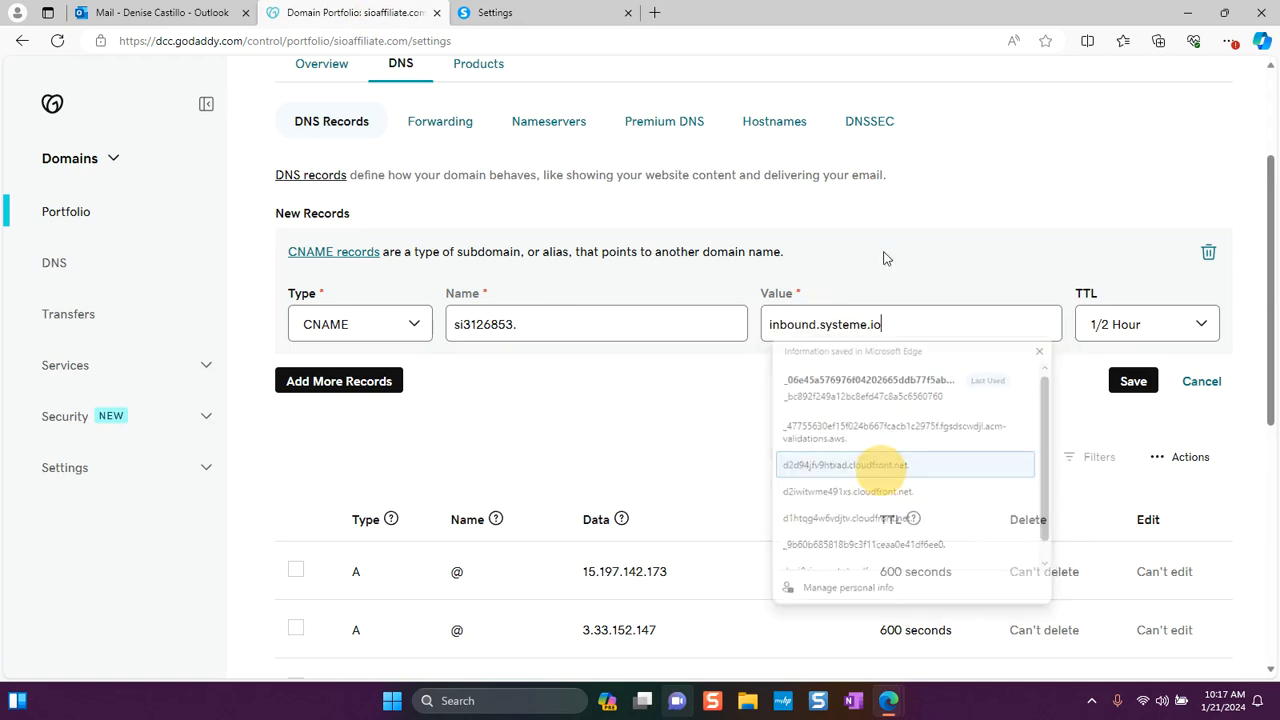
click(343, 381)
Step: Make the second row a CNAME and give it the name systemeio1._domainkey, copied from Systeme.io
scroll(450, 380, down, 2)
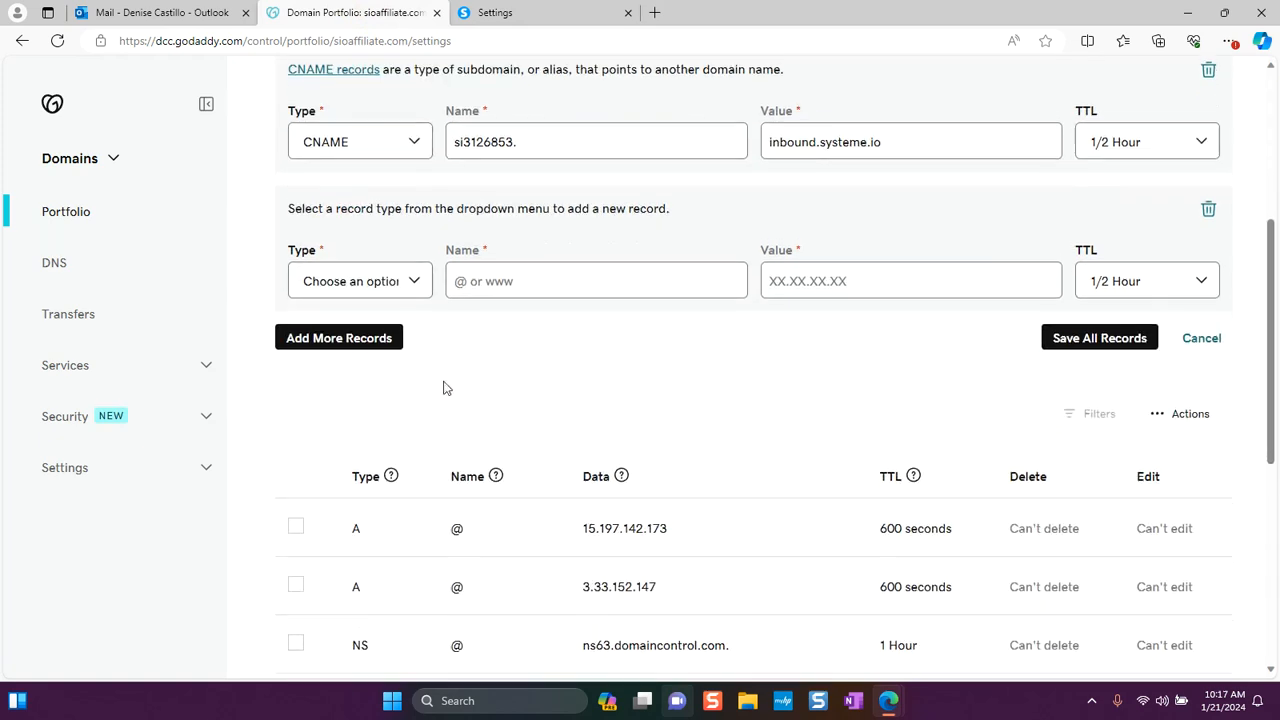
click(405, 286)
click(354, 361)
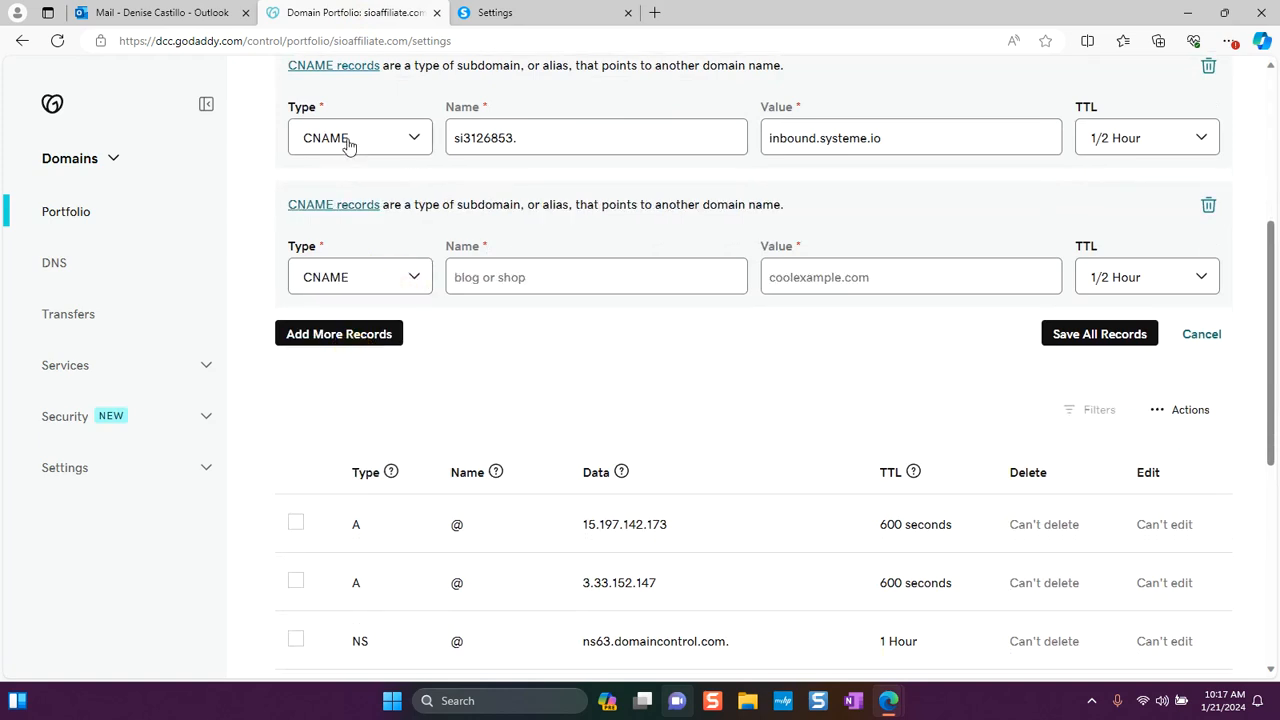
click(474, 22)
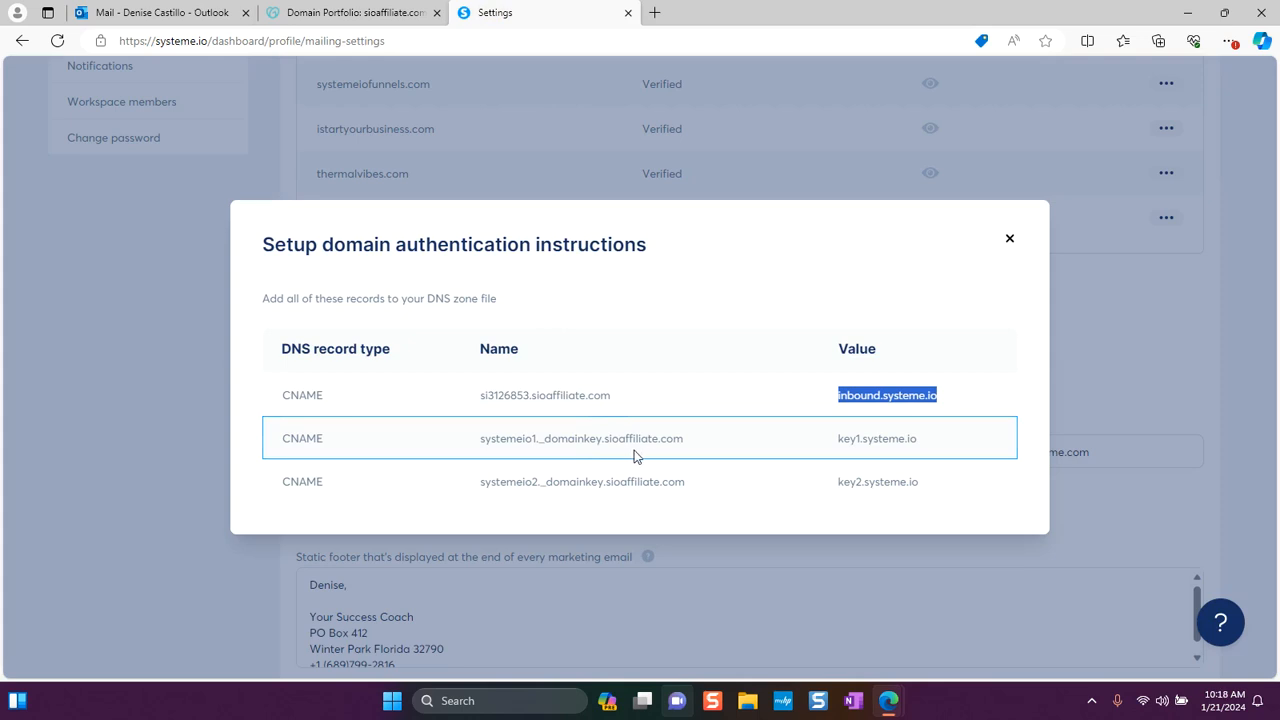
drag(603, 441, 485, 447)
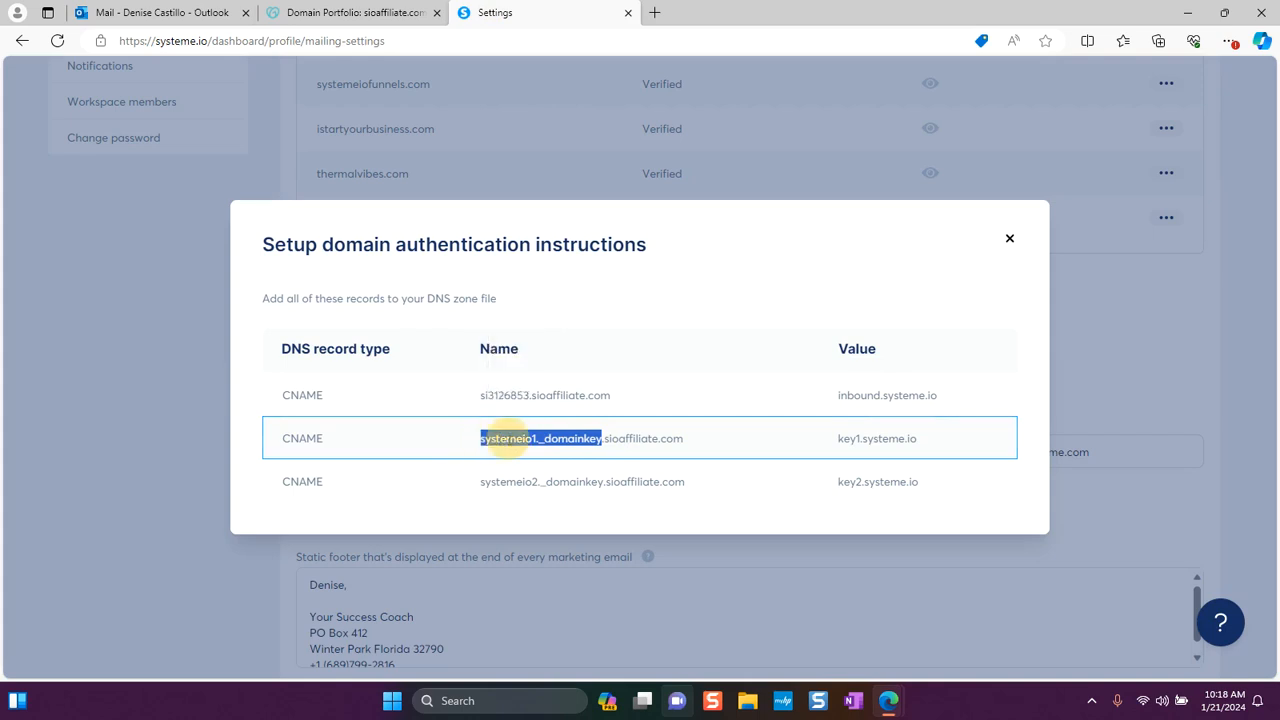
right_click(508, 442)
click(604, 160)
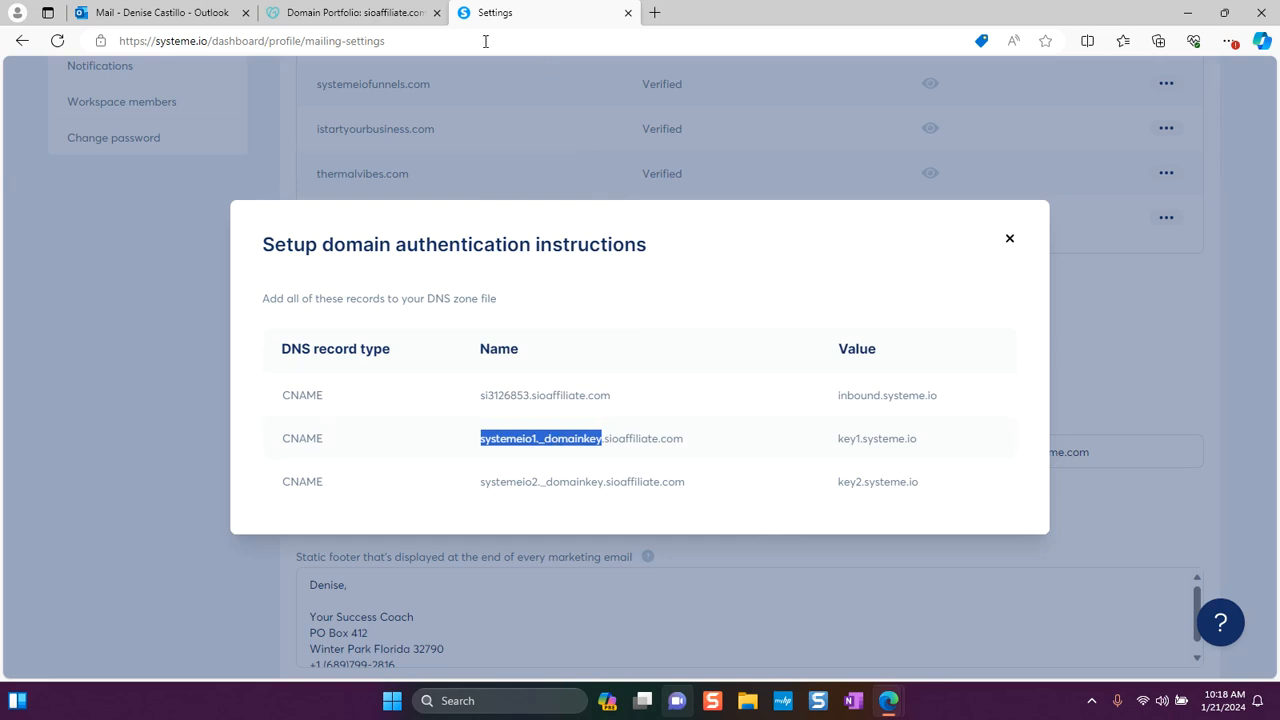
click(380, 12)
click(525, 277)
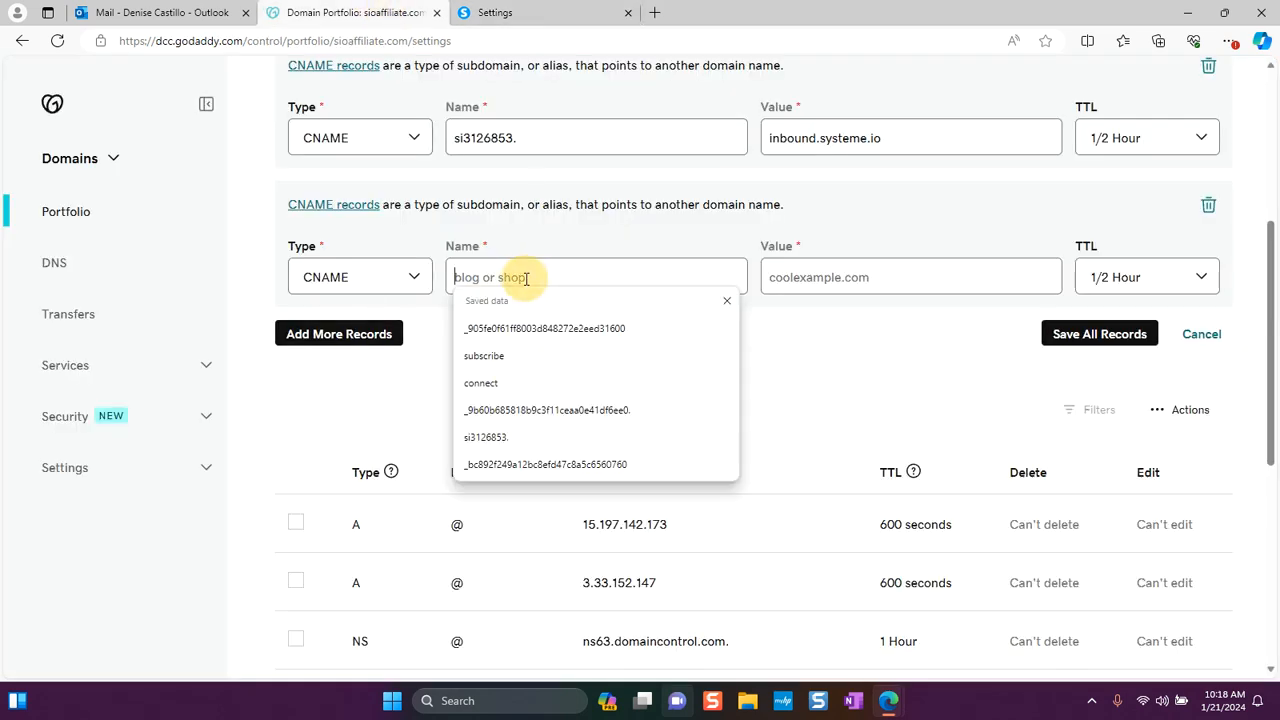
right_click(528, 280)
click(563, 430)
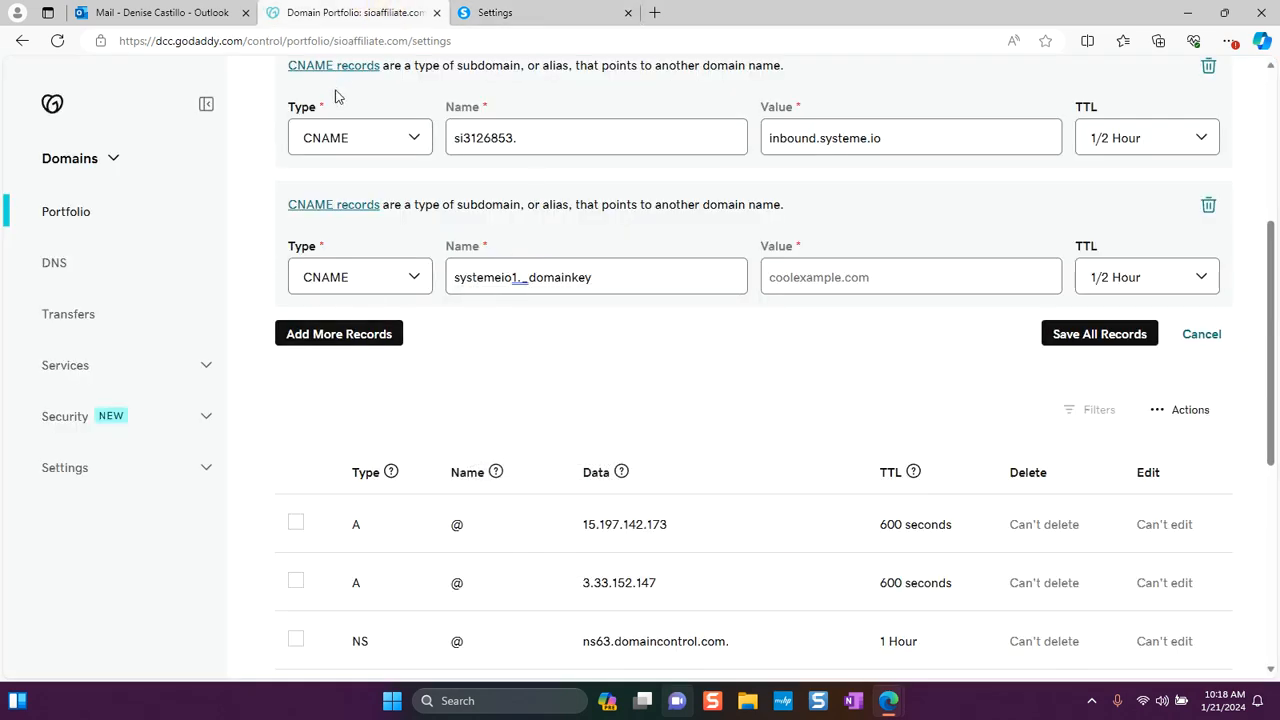
Step: Copy key1.systeme.io into the second record's value and add a third empty row
click(495, 12)
drag(934, 437, 842, 436)
right_click(857, 448)
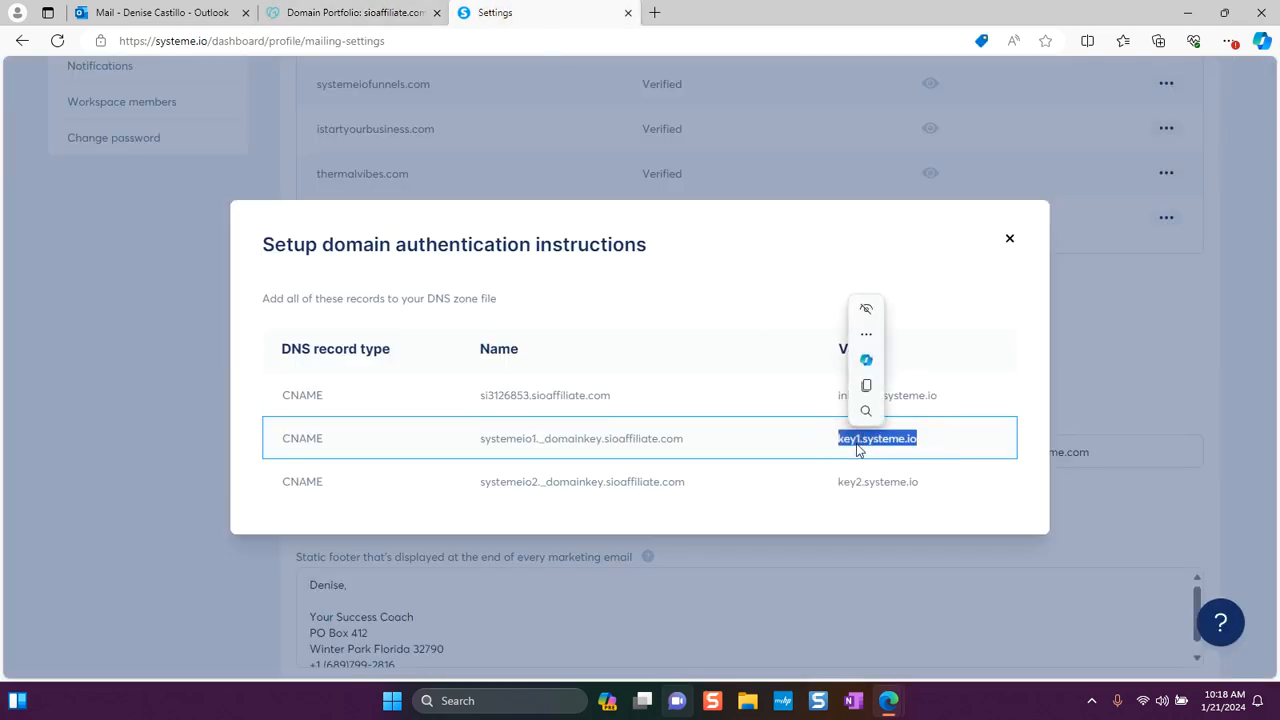
click(912, 191)
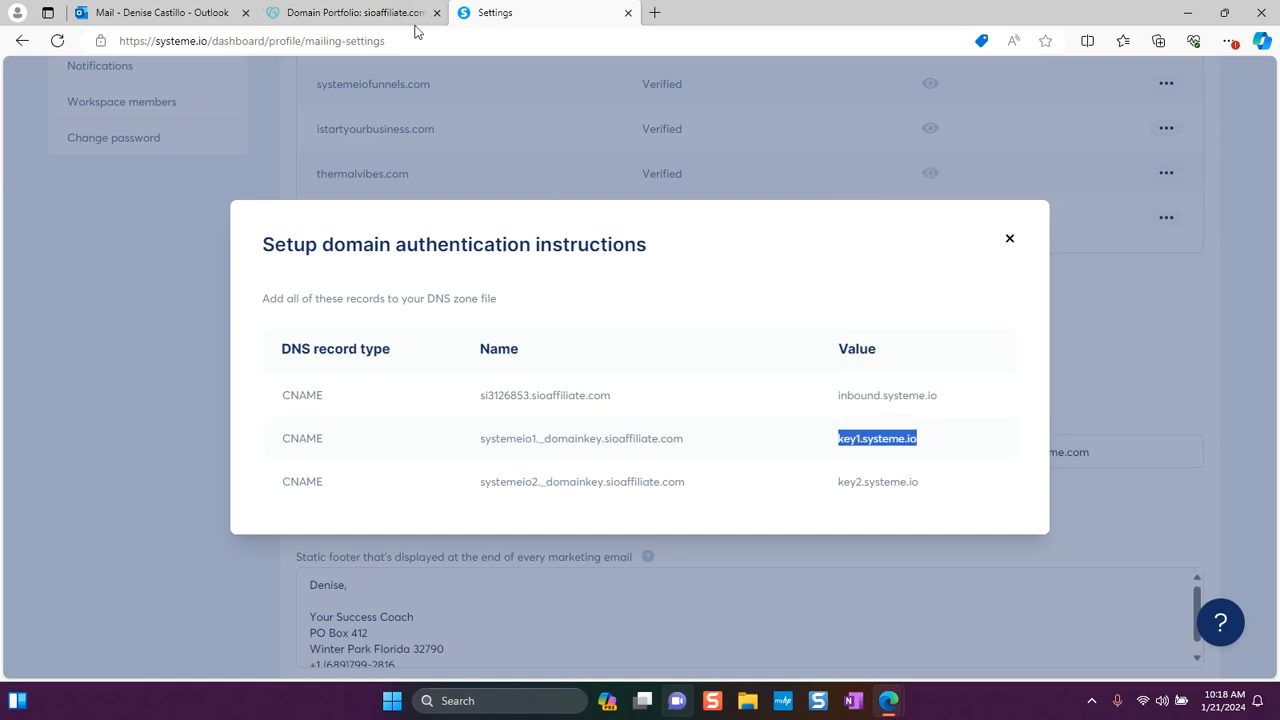
click(330, 20)
click(838, 279)
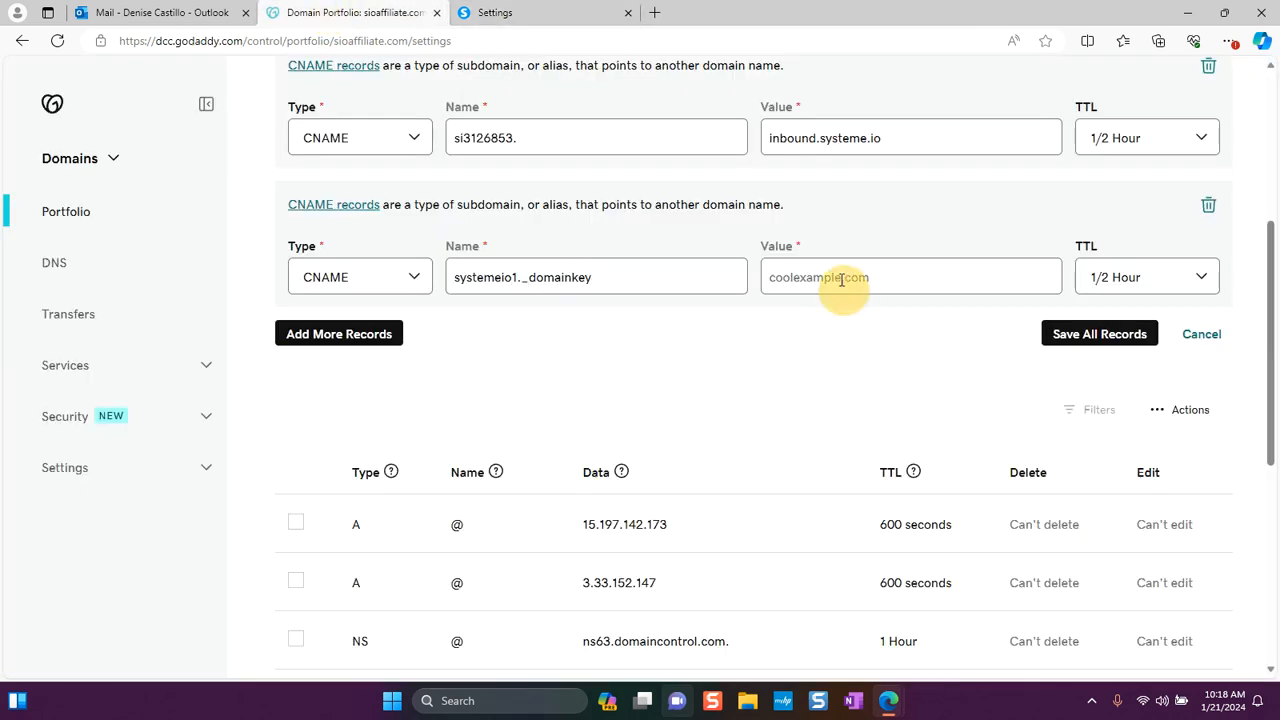
right_click(833, 277)
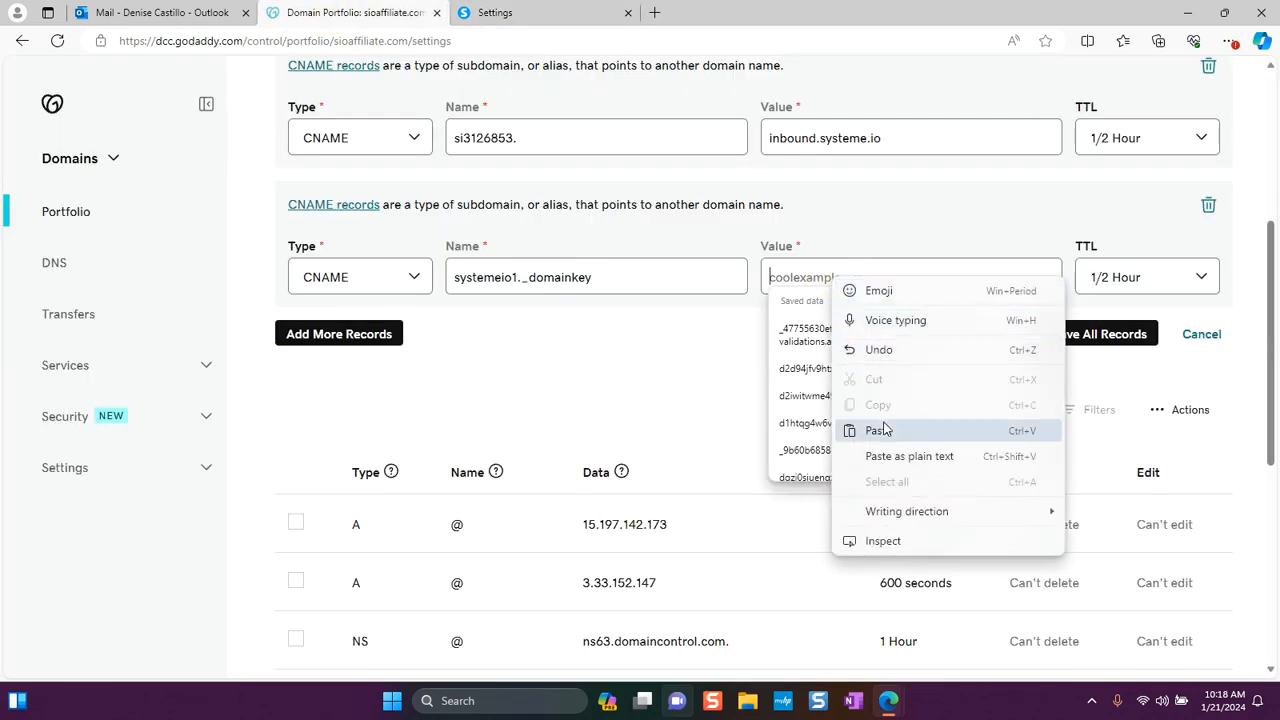
click(878, 428)
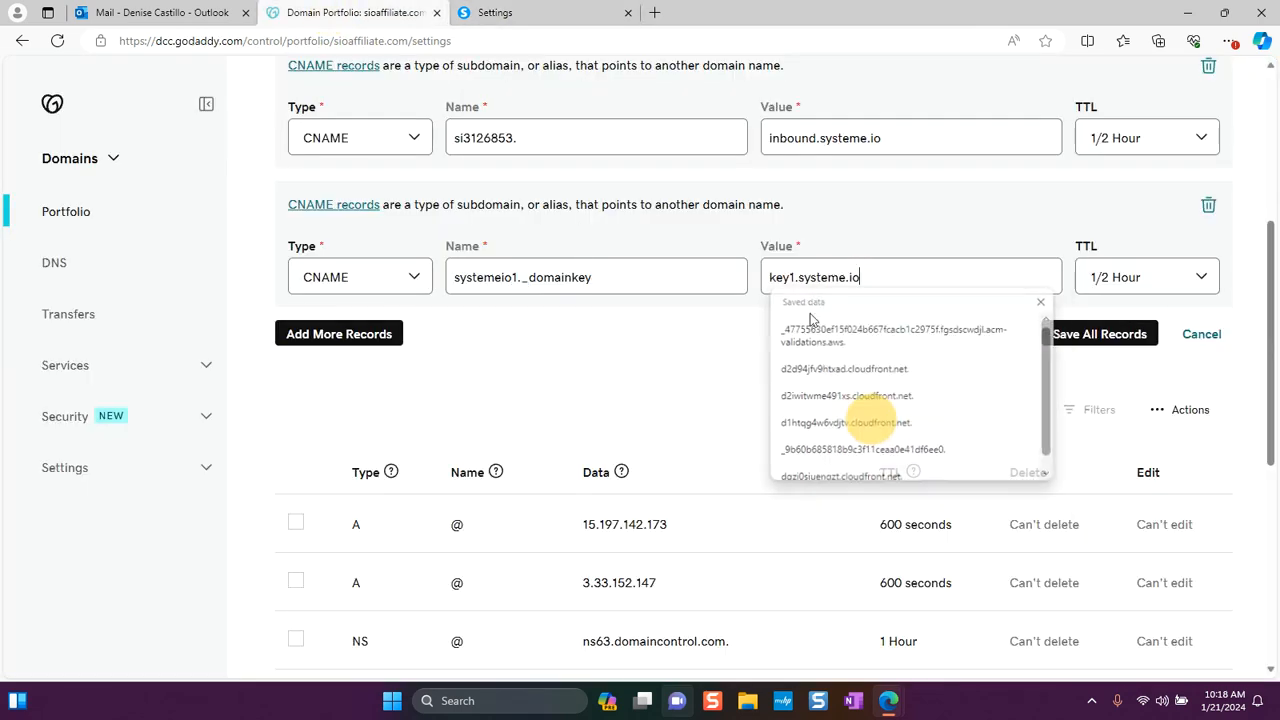
click(330, 334)
Step: Make the third row a CNAME named systemeio2._domainkey, copied from the Systeme.io instructions
click(355, 414)
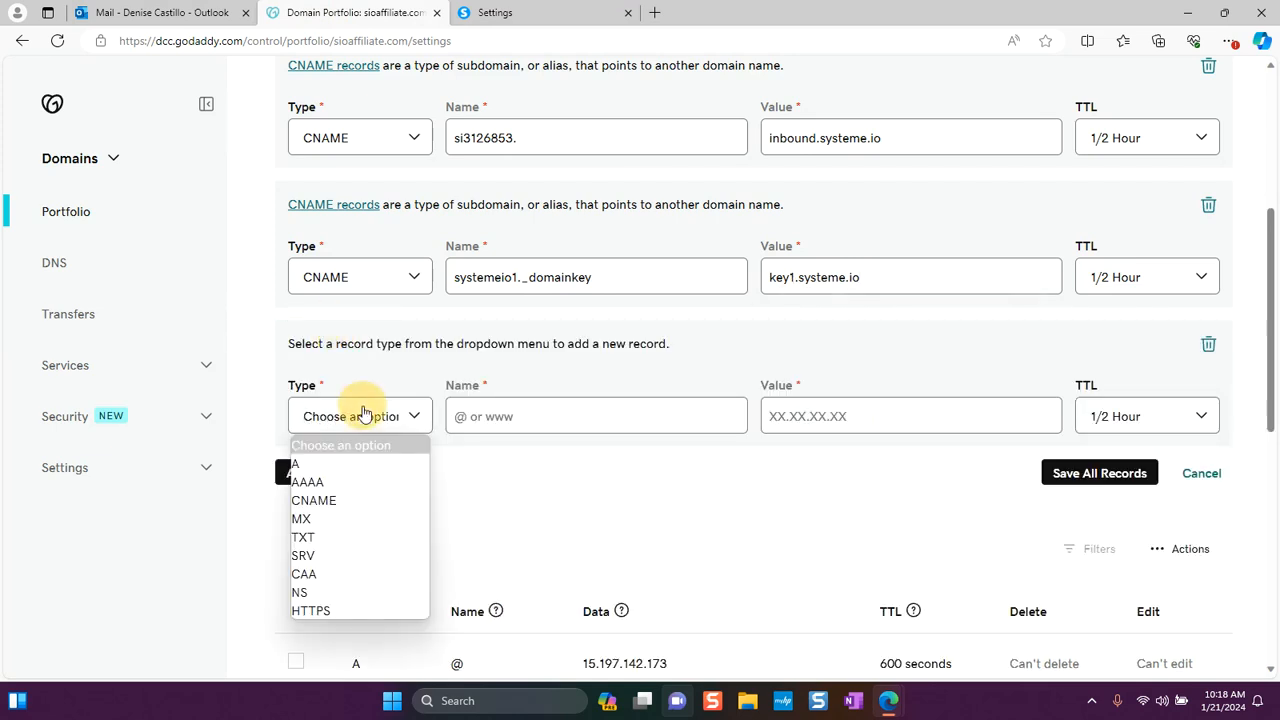
click(333, 500)
click(512, 16)
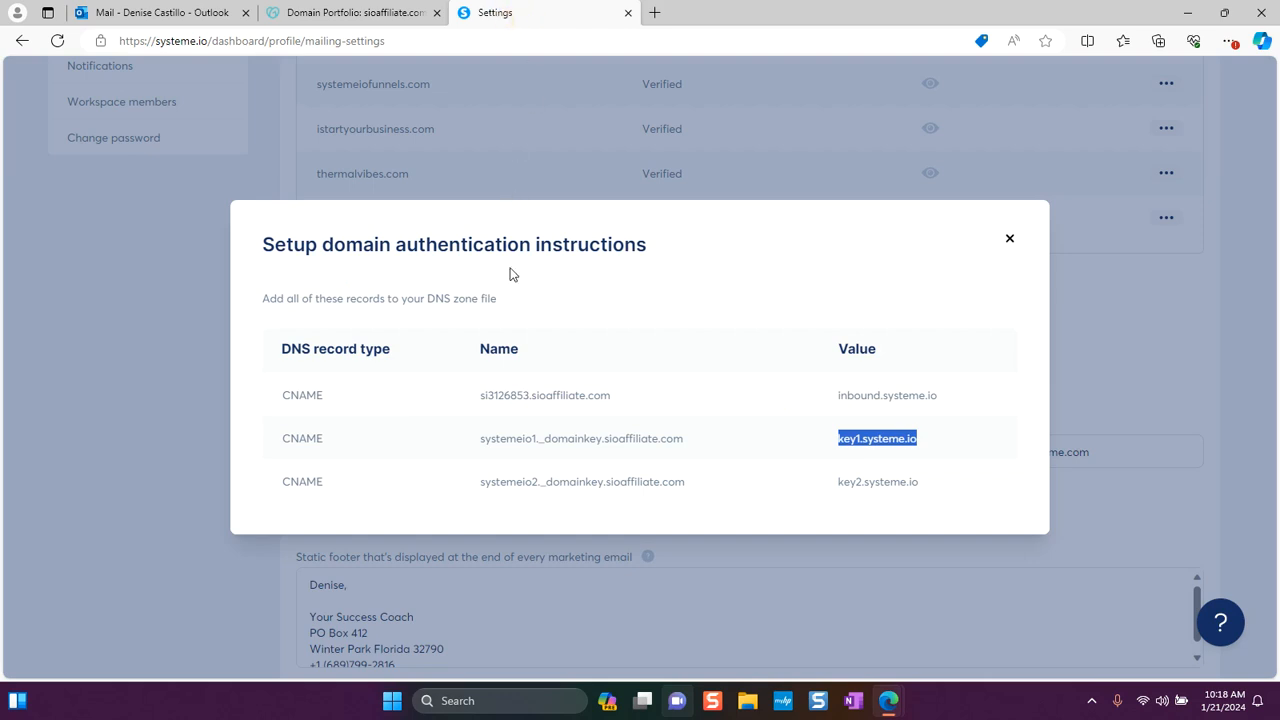
drag(606, 482, 516, 484)
click(606, 480)
drag(603, 482, 486, 490)
click(515, 467)
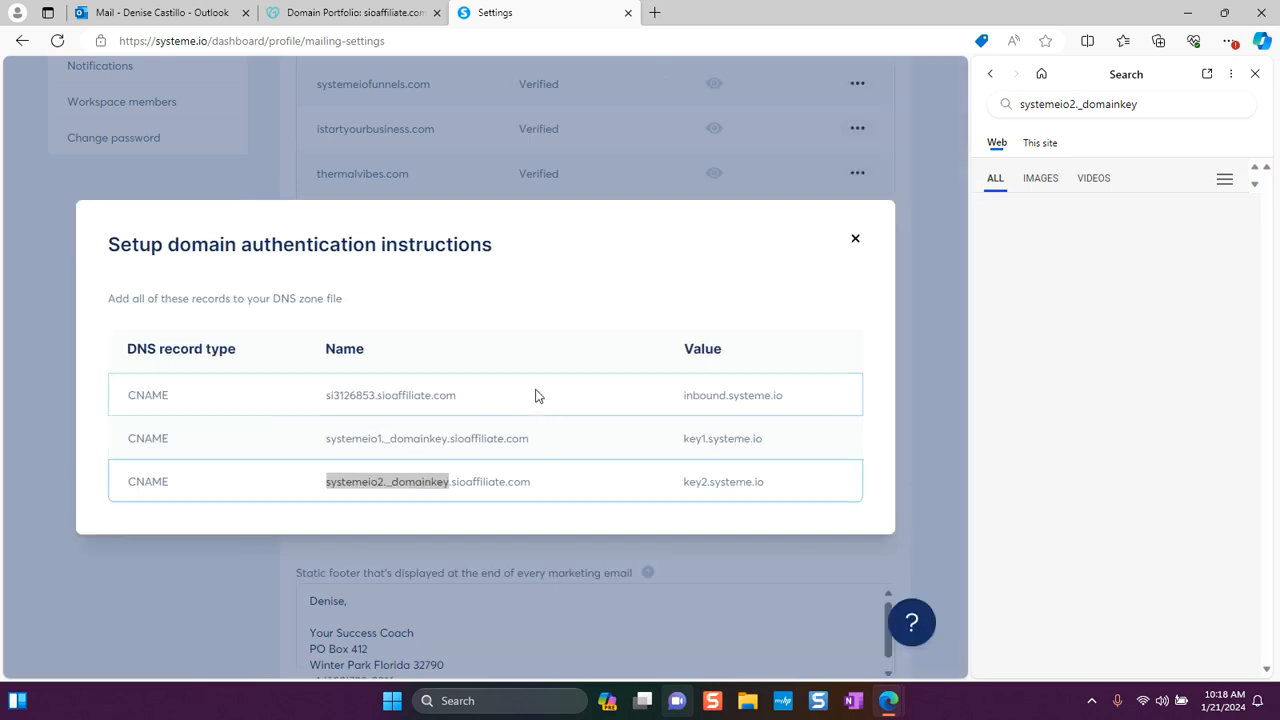
right_click(443, 486)
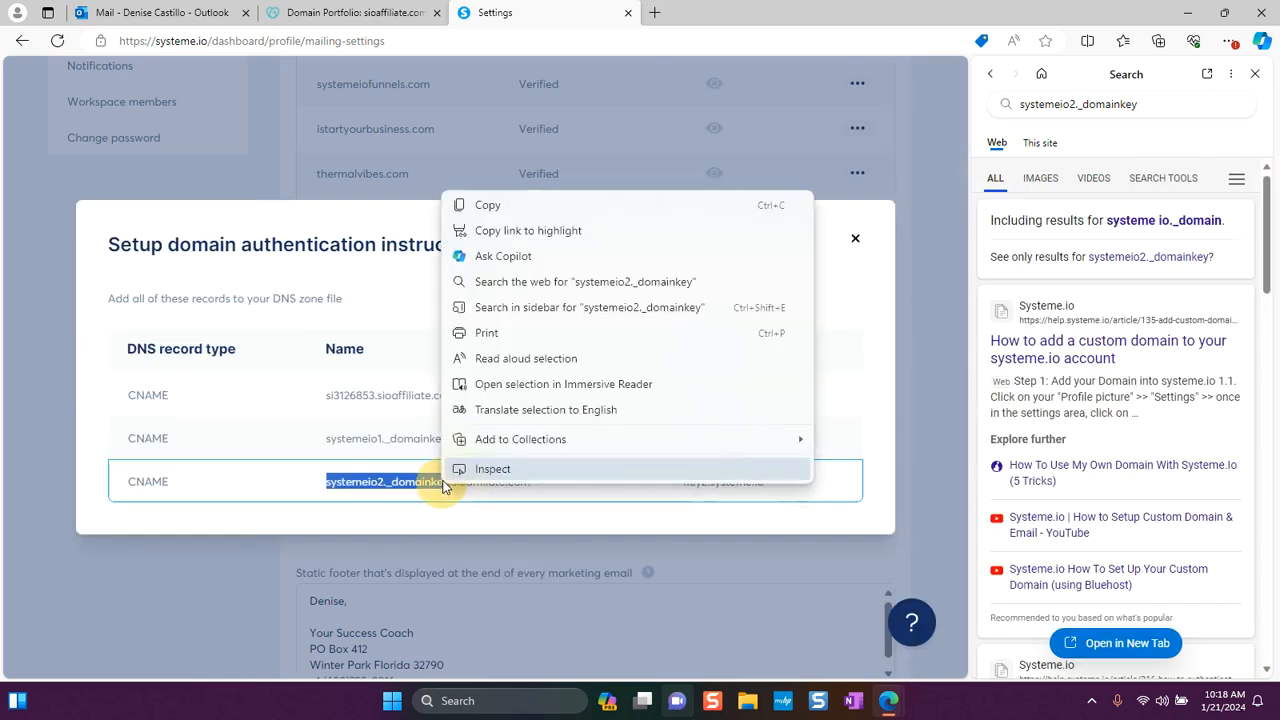
click(537, 209)
click(1255, 73)
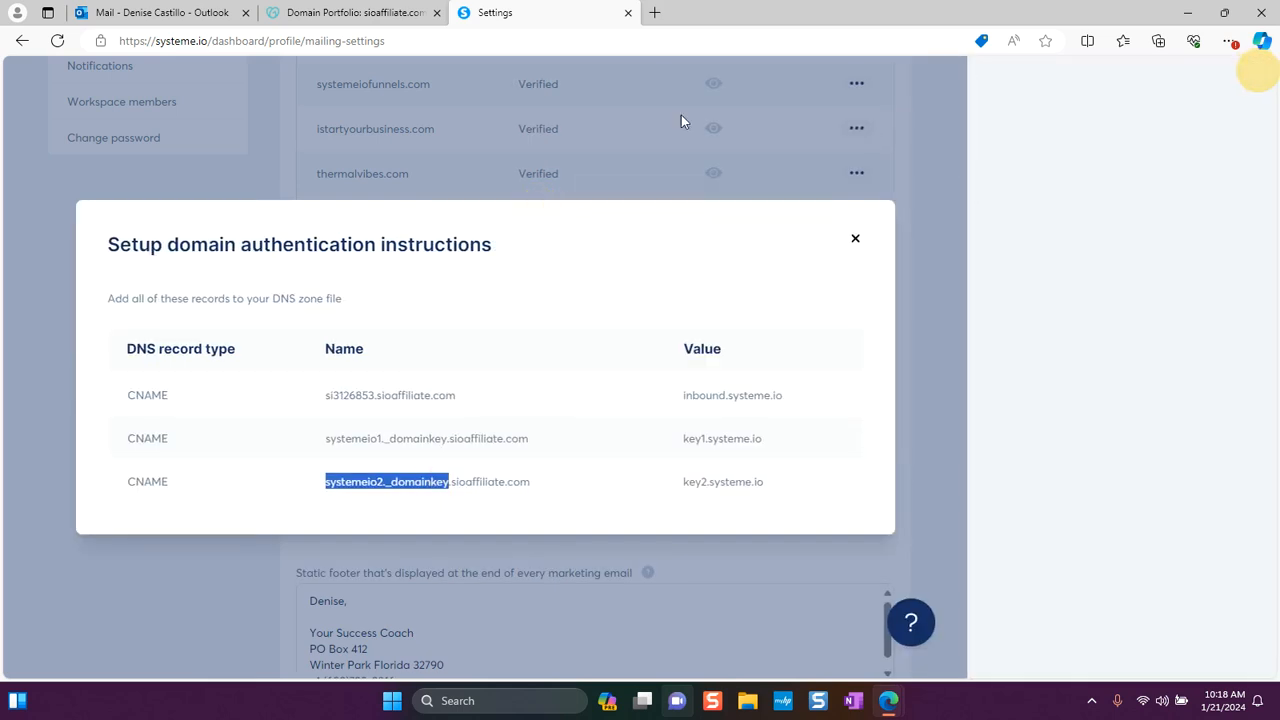
click(386, 14)
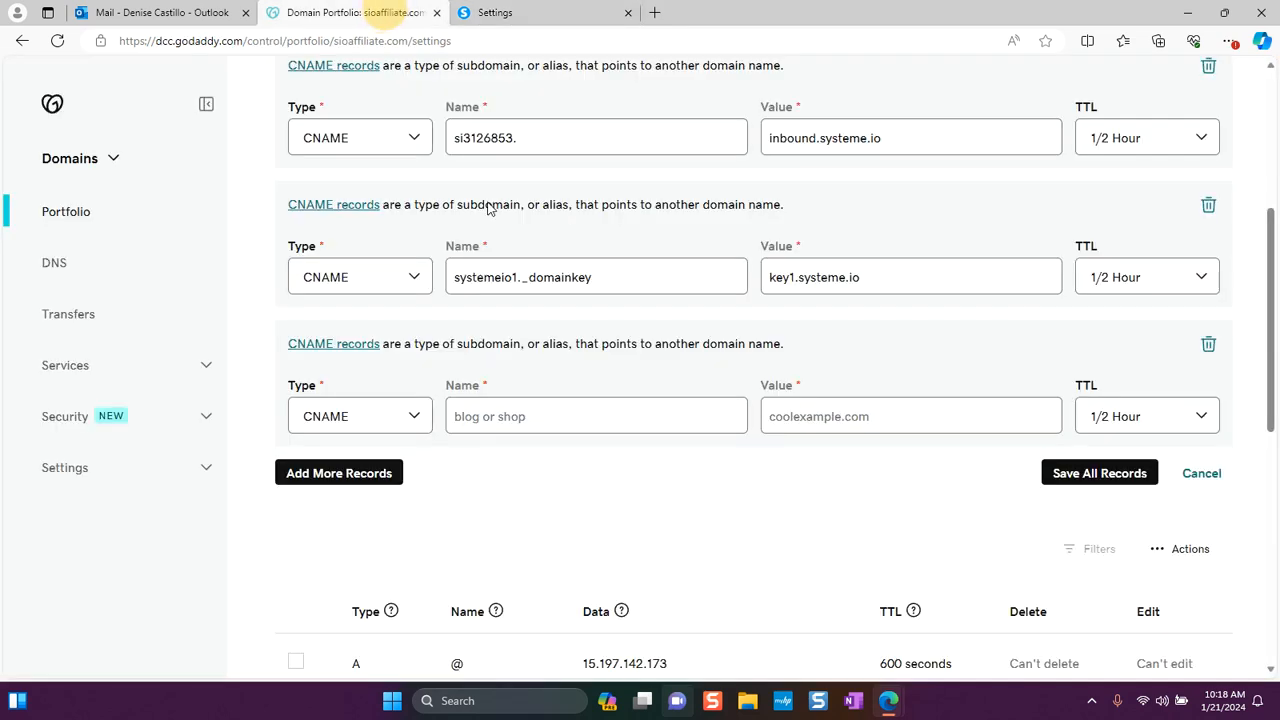
click(523, 414)
right_click(523, 414)
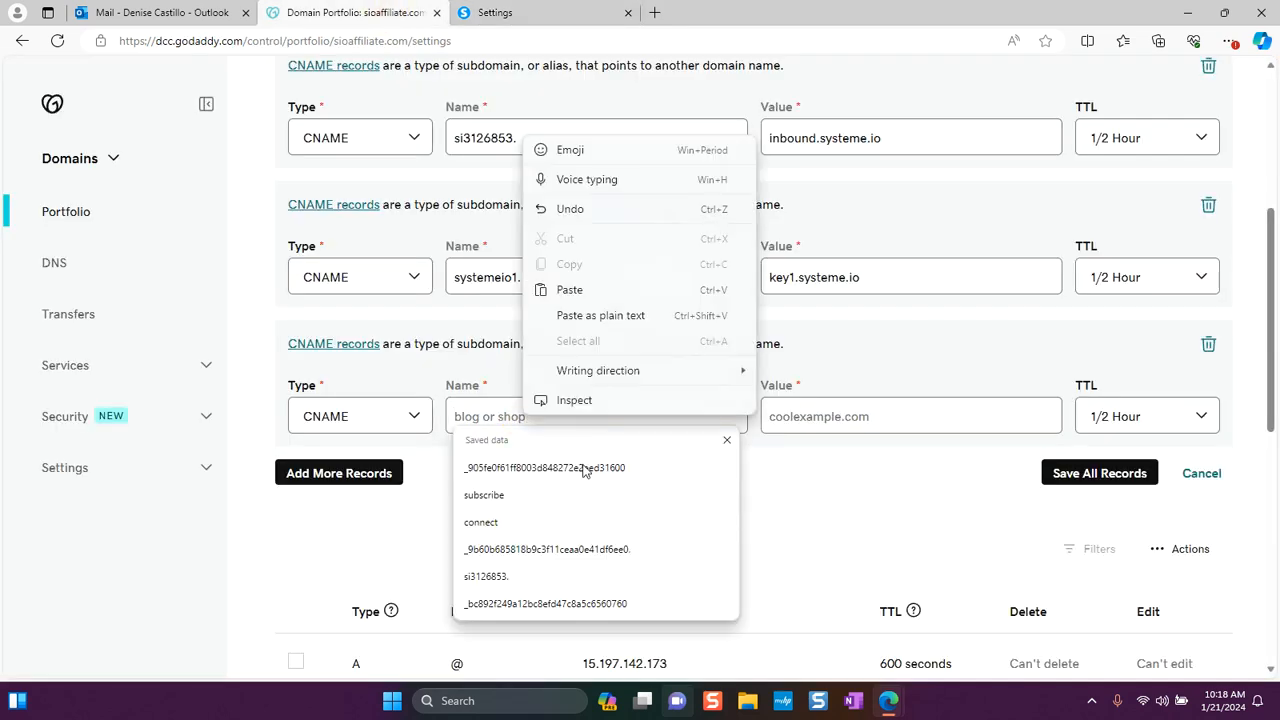
click(586, 289)
Step: Copy key2.systeme.io into the third record's value
click(520, 20)
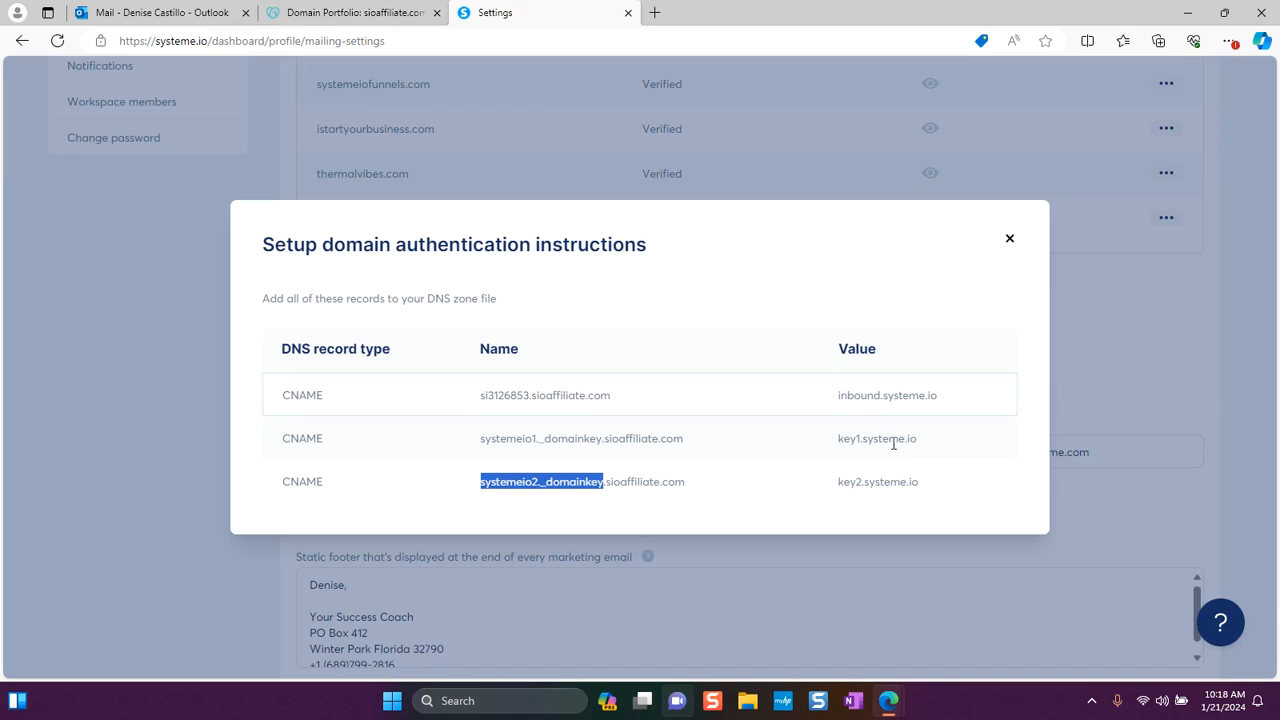
drag(946, 486, 838, 481)
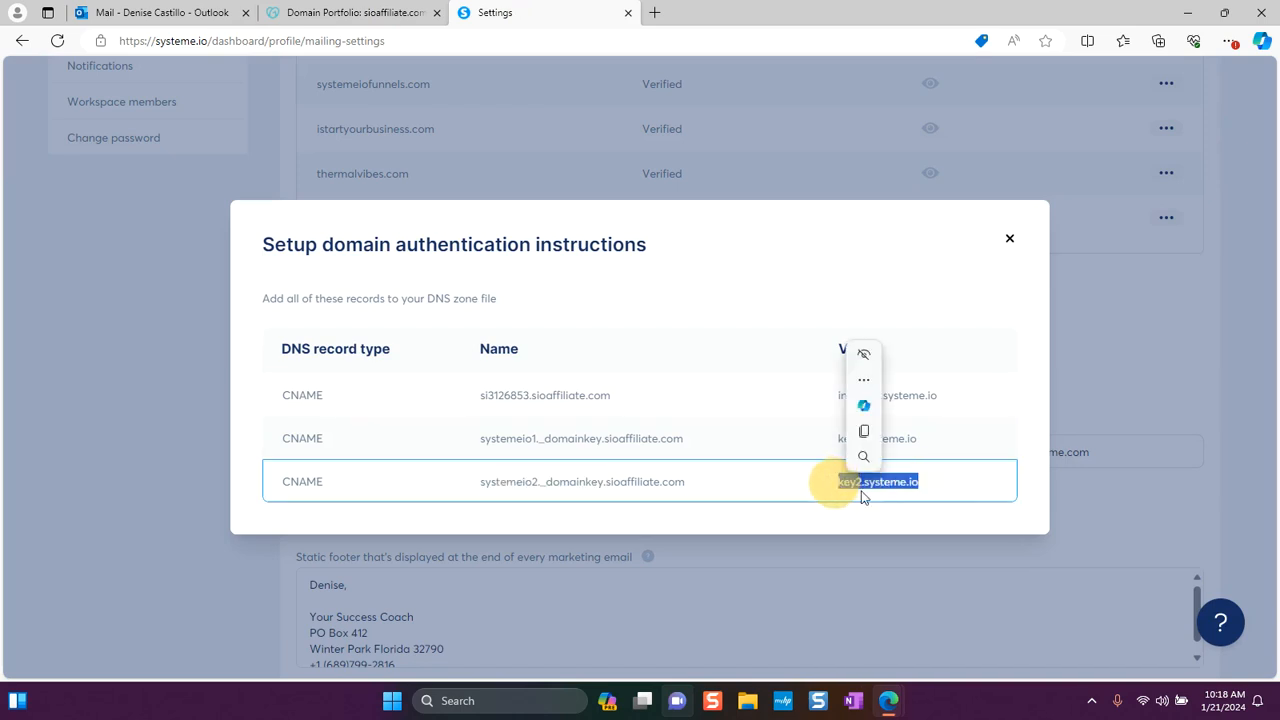
right_click(862, 483)
click(908, 230)
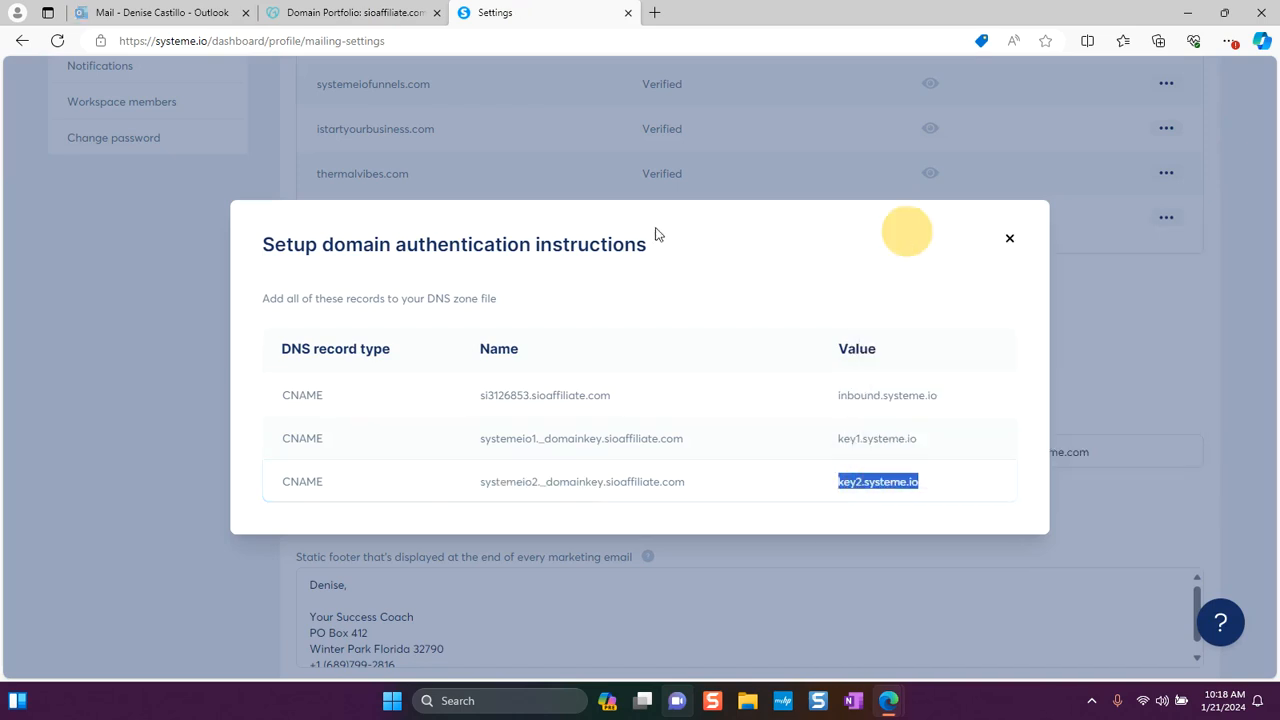
click(364, 14)
click(812, 416)
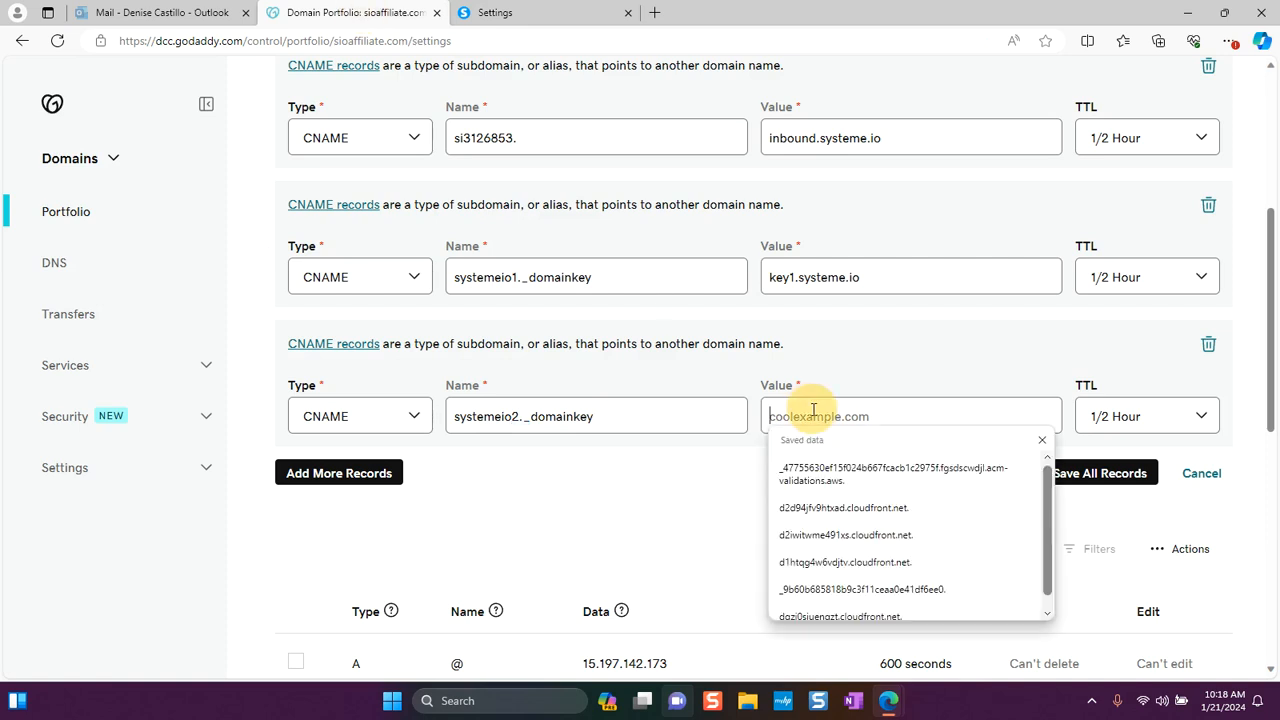
right_click(812, 416)
click(883, 285)
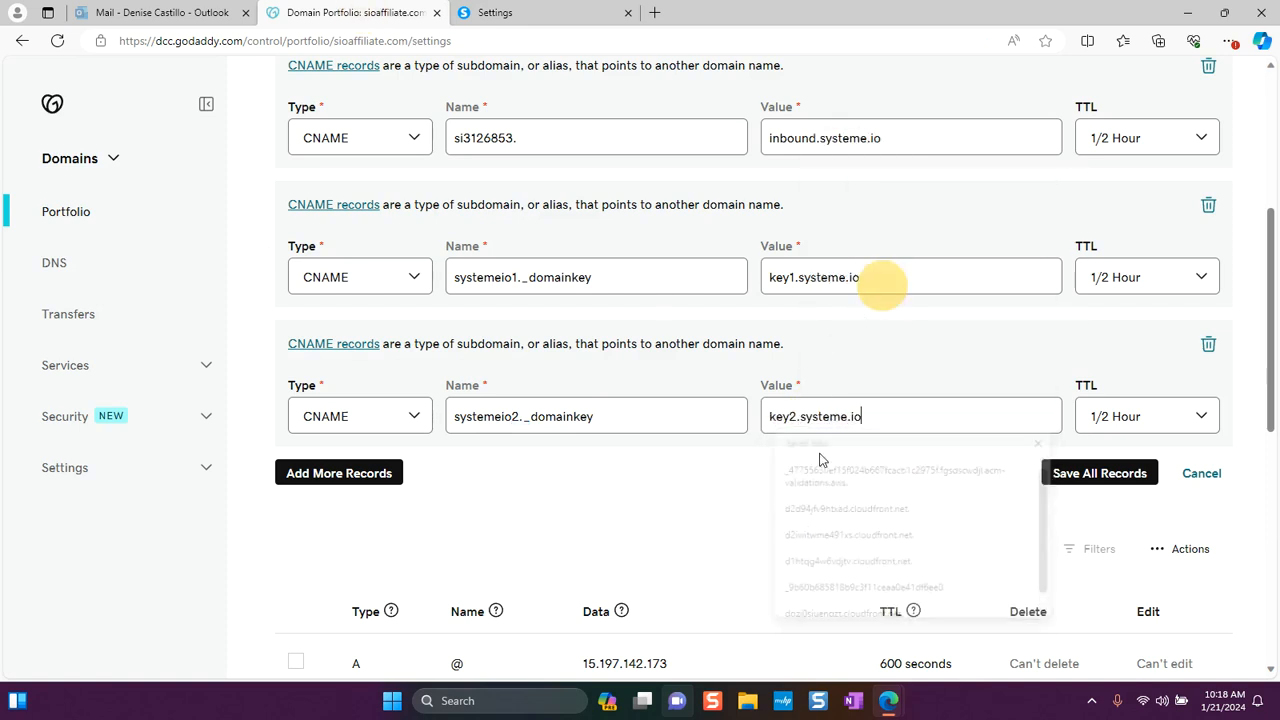
Step: Save all three new CNAME records and go back to Systeme.io
click(1107, 480)
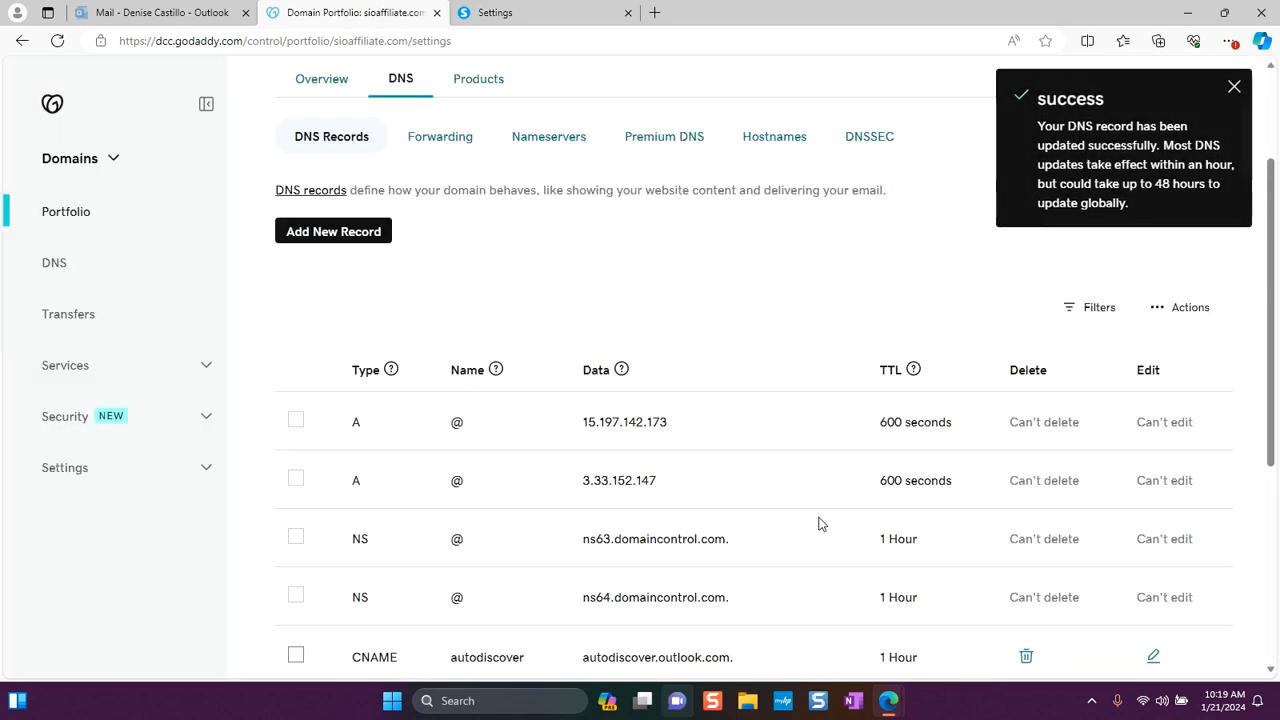
scroll(751, 478, down, 3)
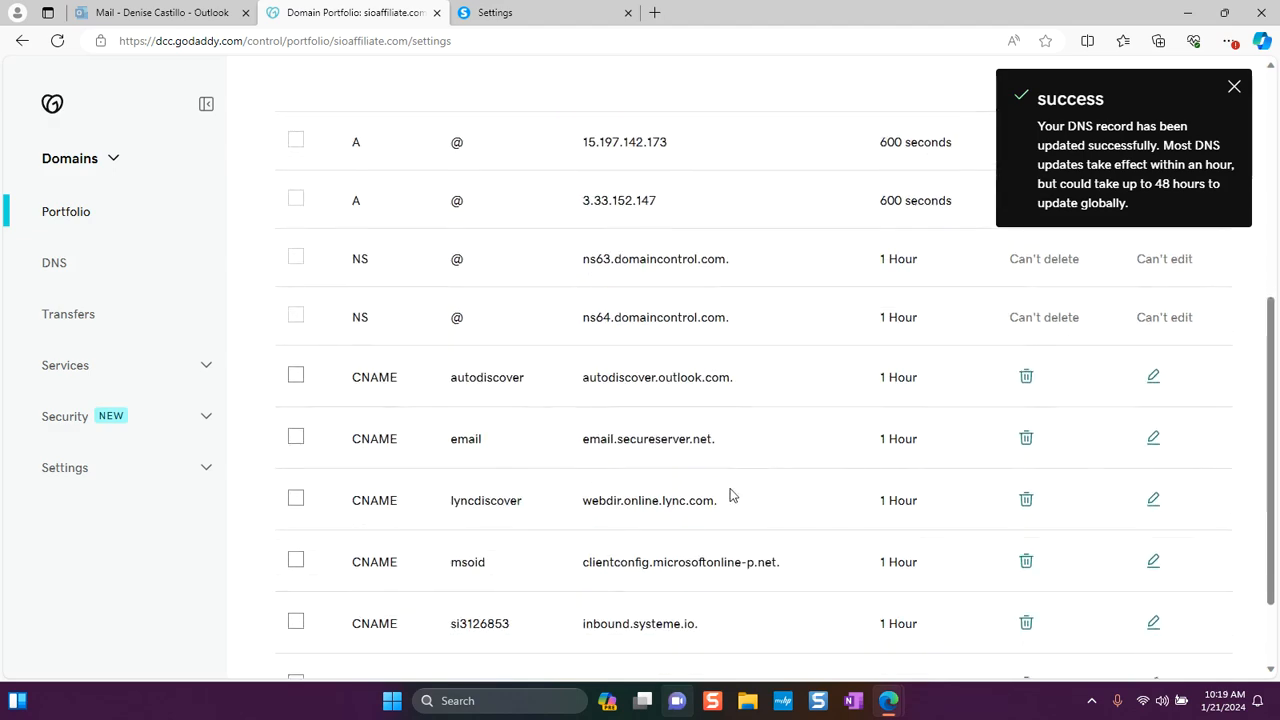
scroll(563, 360, down, 1)
scroll(477, 269, up, 6)
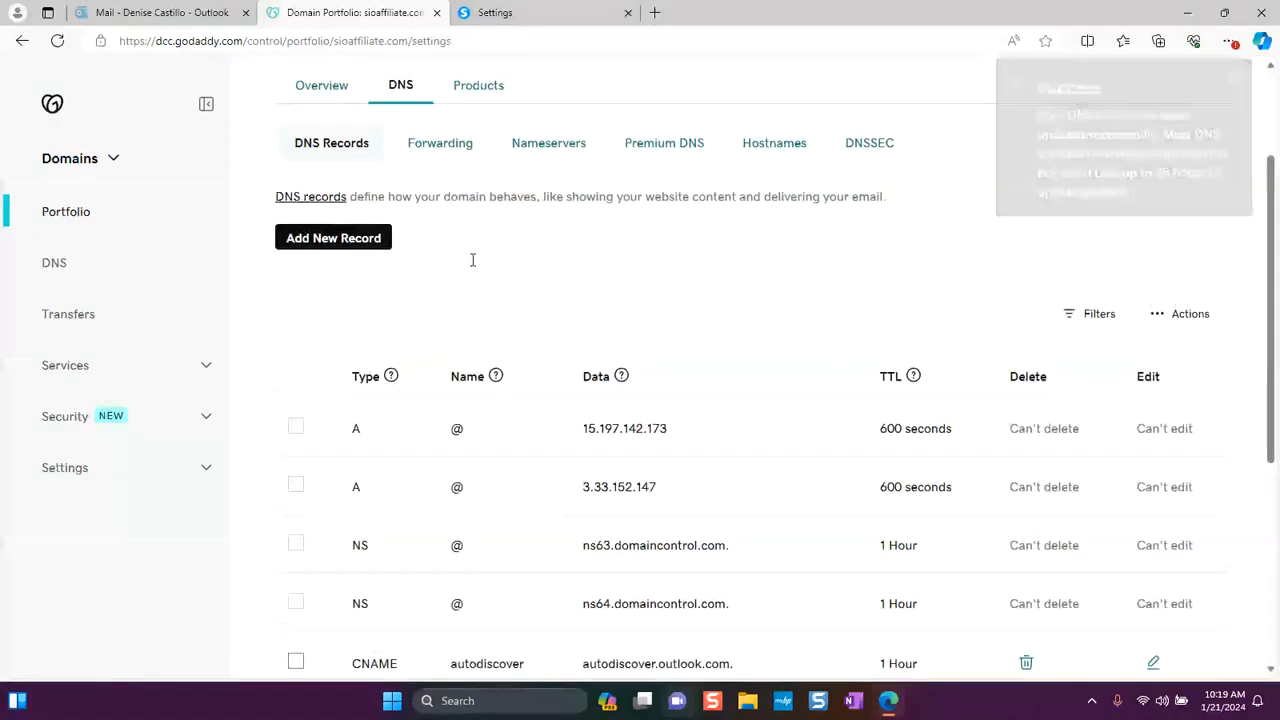
click(519, 16)
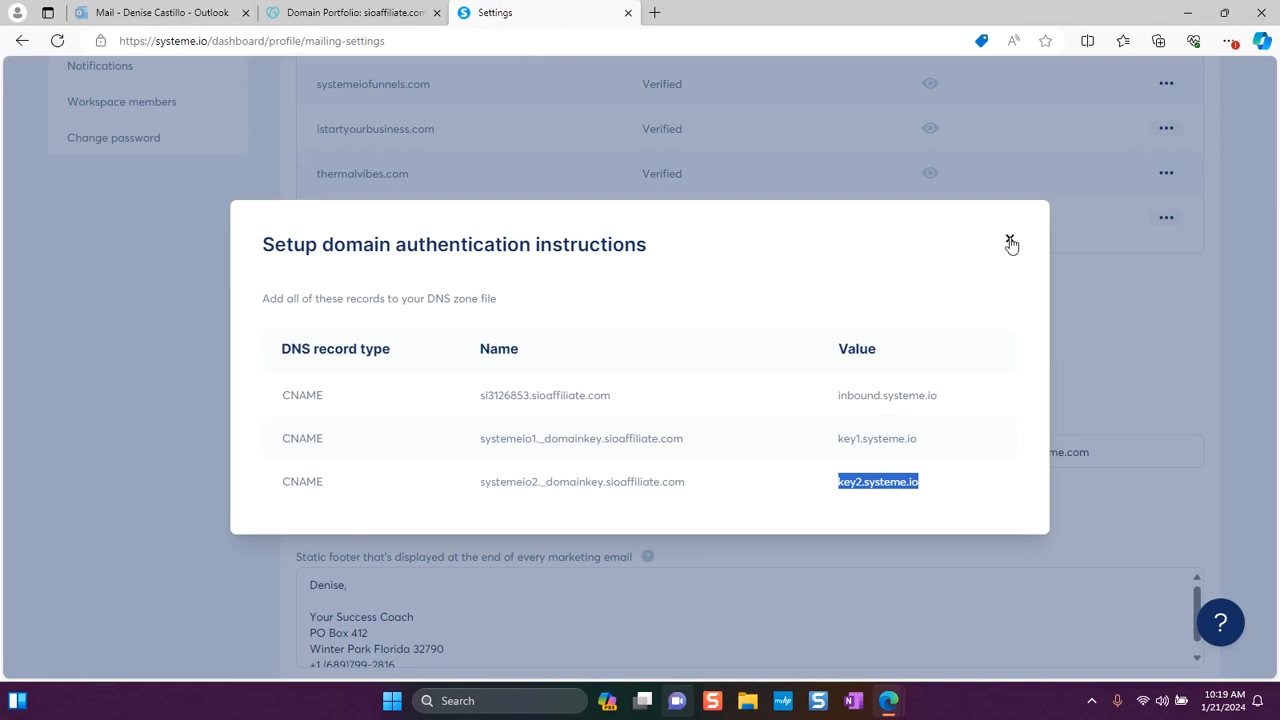
Step: Close the authentication dialog and confirm sioaffiliate.com still shows Pending under Domains
click(1009, 239)
scroll(855, 312, up, 3)
scroll(851, 314, down, 3)
scroll(851, 314, up, 2)
scroll(848, 311, down, 4)
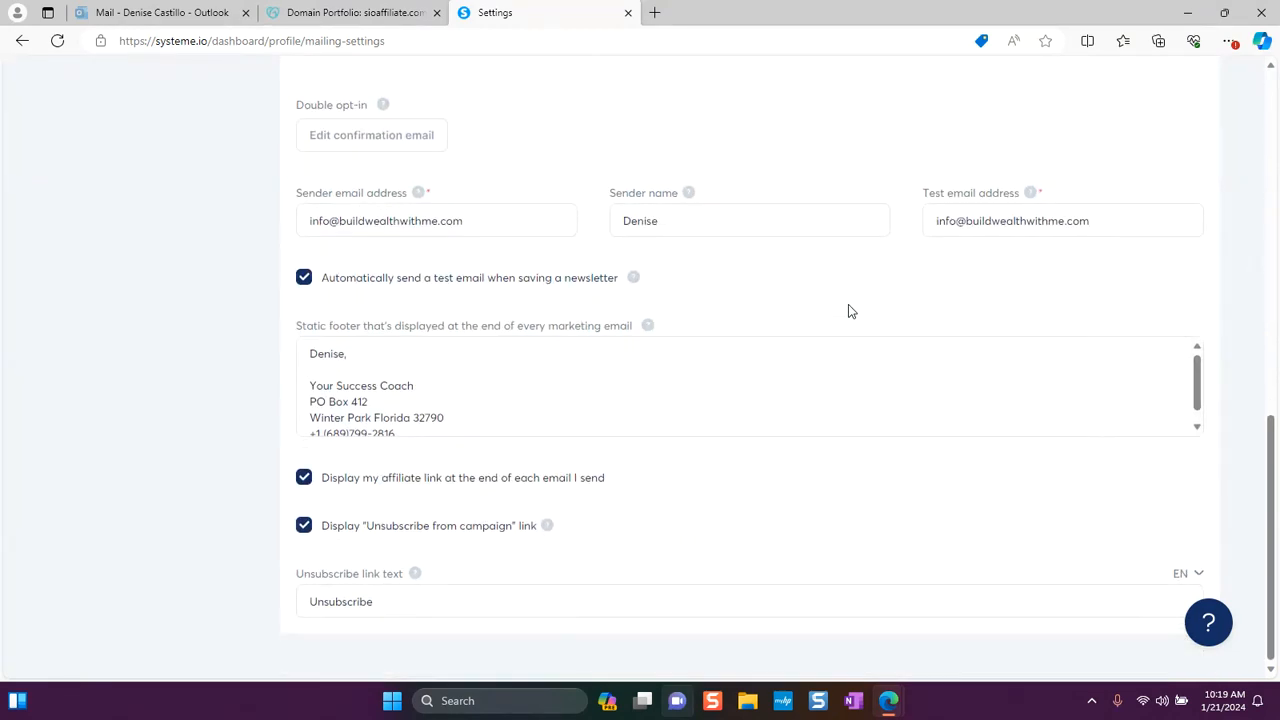
scroll(848, 311, up, 4)
scroll(848, 311, down, 1)
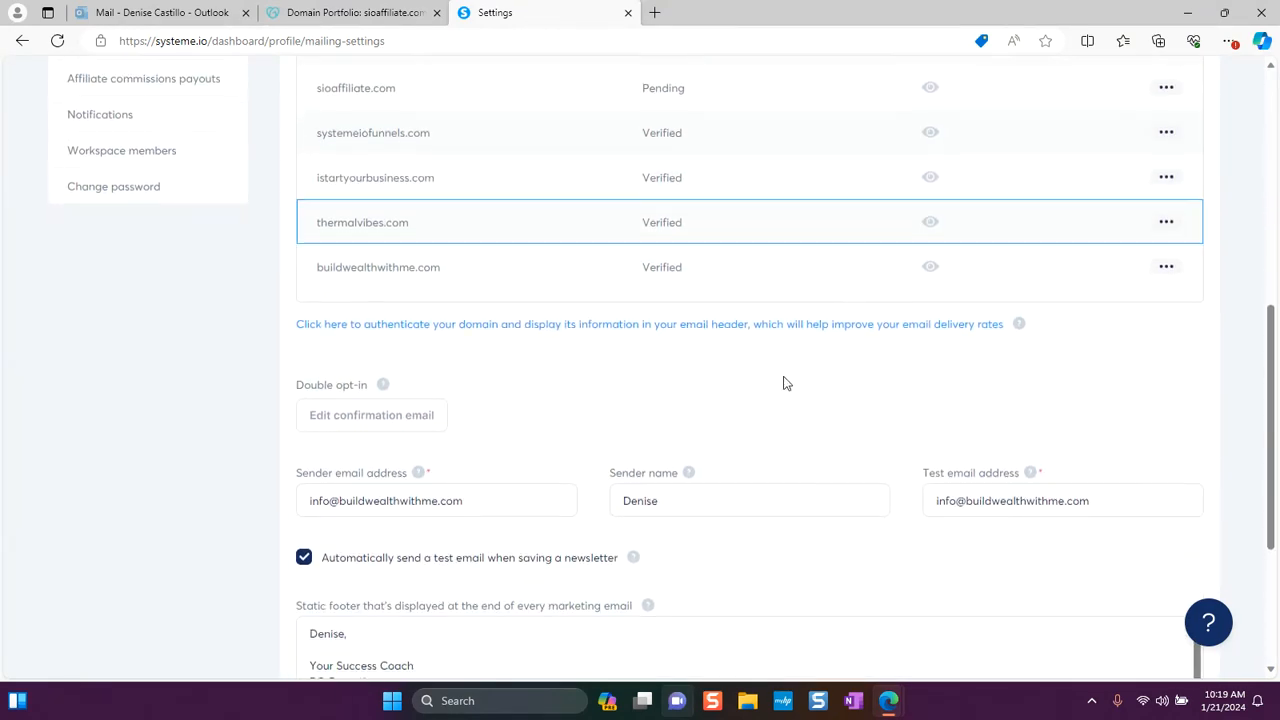
scroll(677, 360, down, 1)
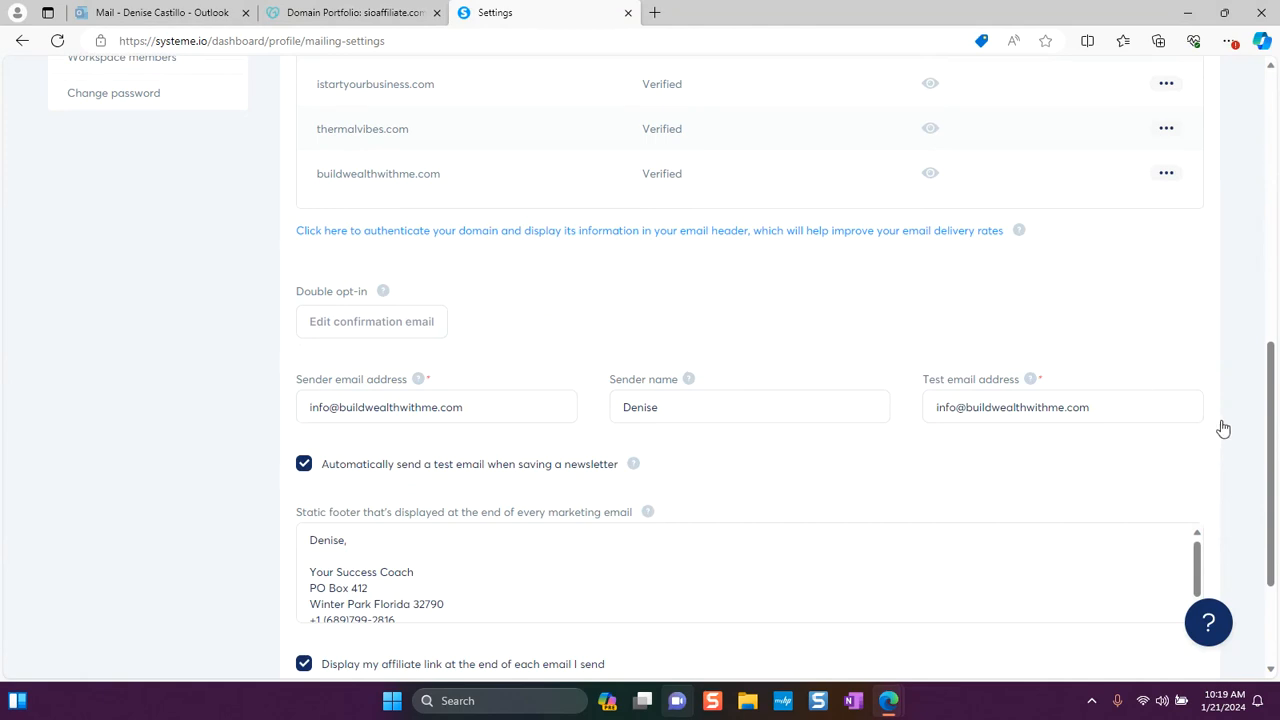
scroll(1214, 417, up, 4)
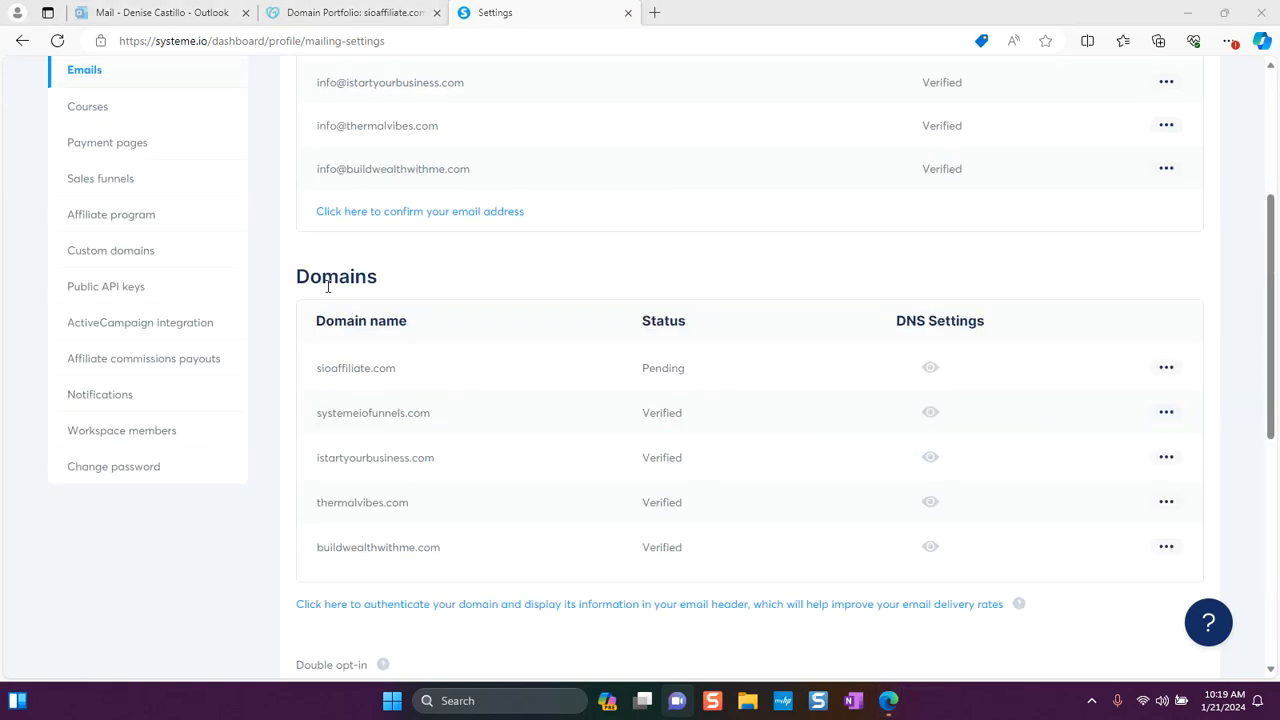
scroll(352, 303, up, 1)
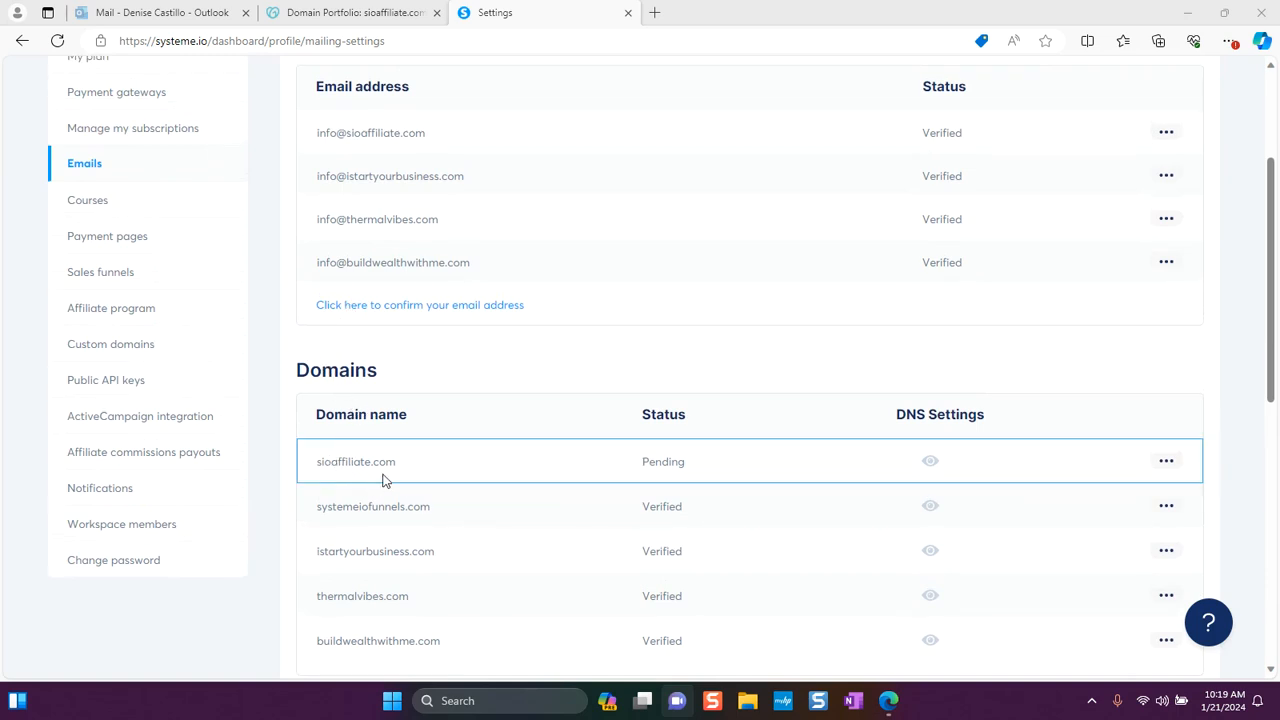
drag(686, 464, 638, 466)
click(727, 481)
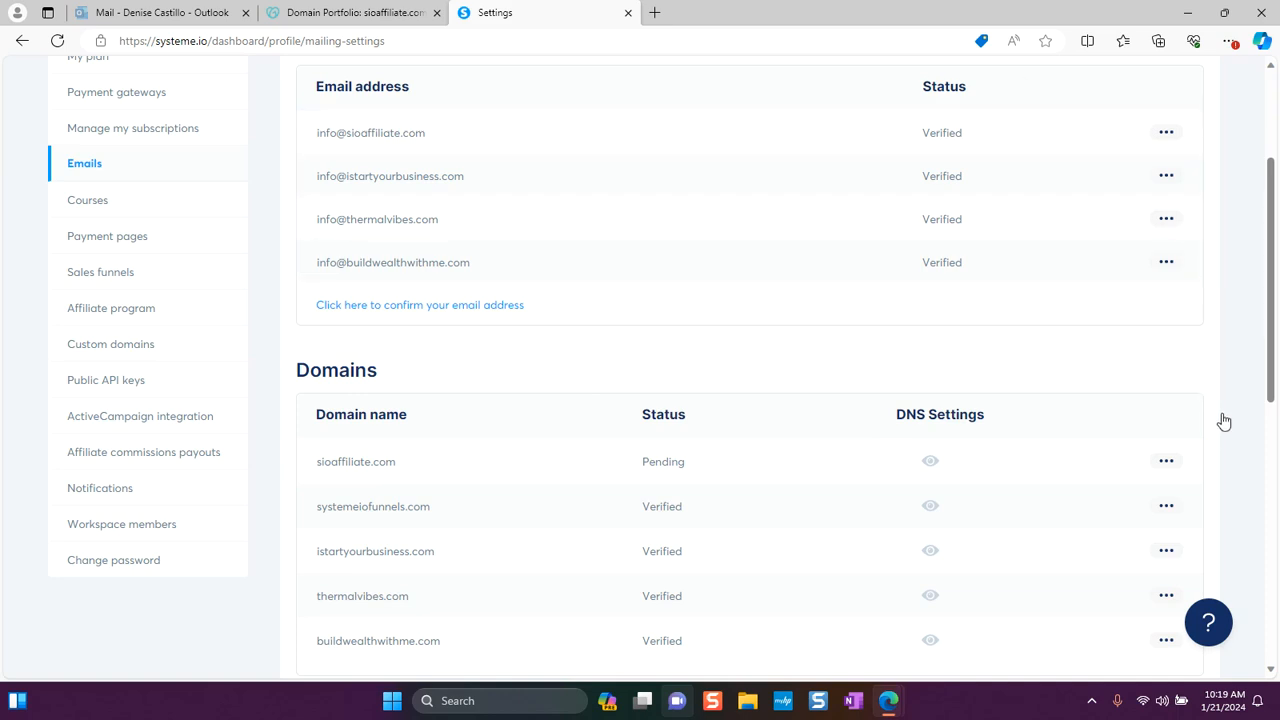
Step: Read the DMARC section of the forwarded Outlook email, then return to Systeme.io's email settings
key(alt+Tab)
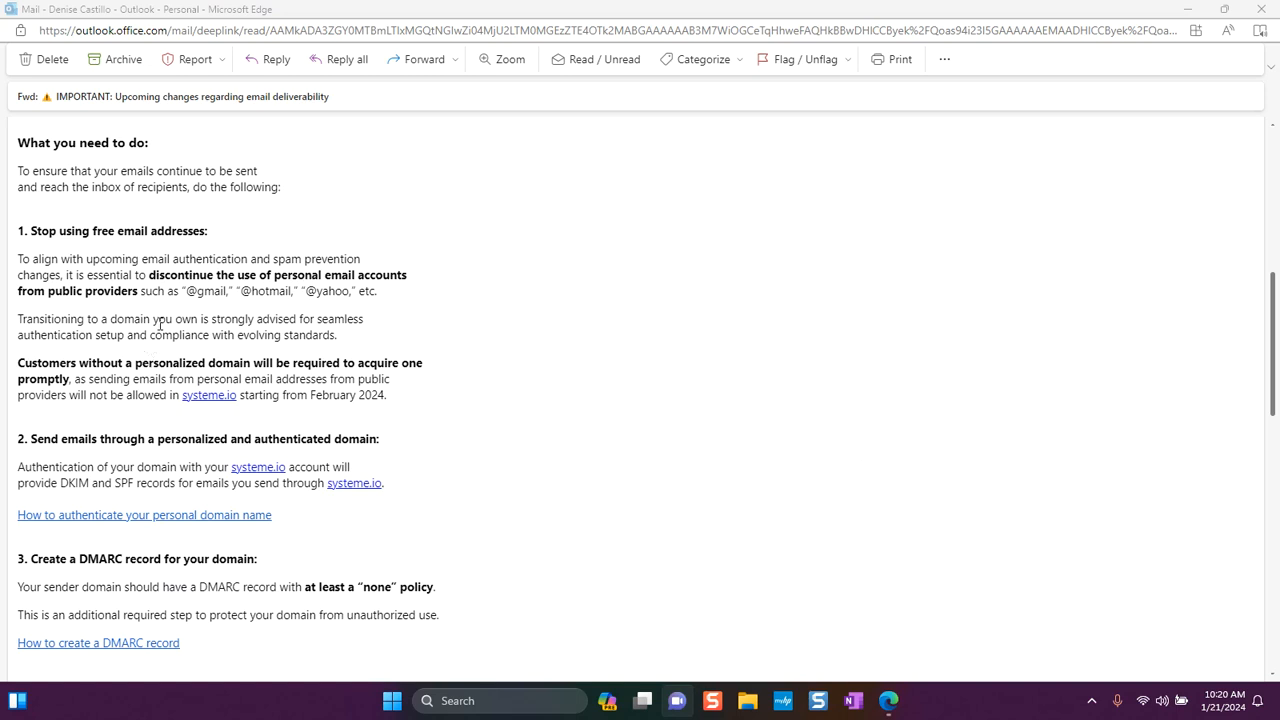
scroll(160, 322, down, 1)
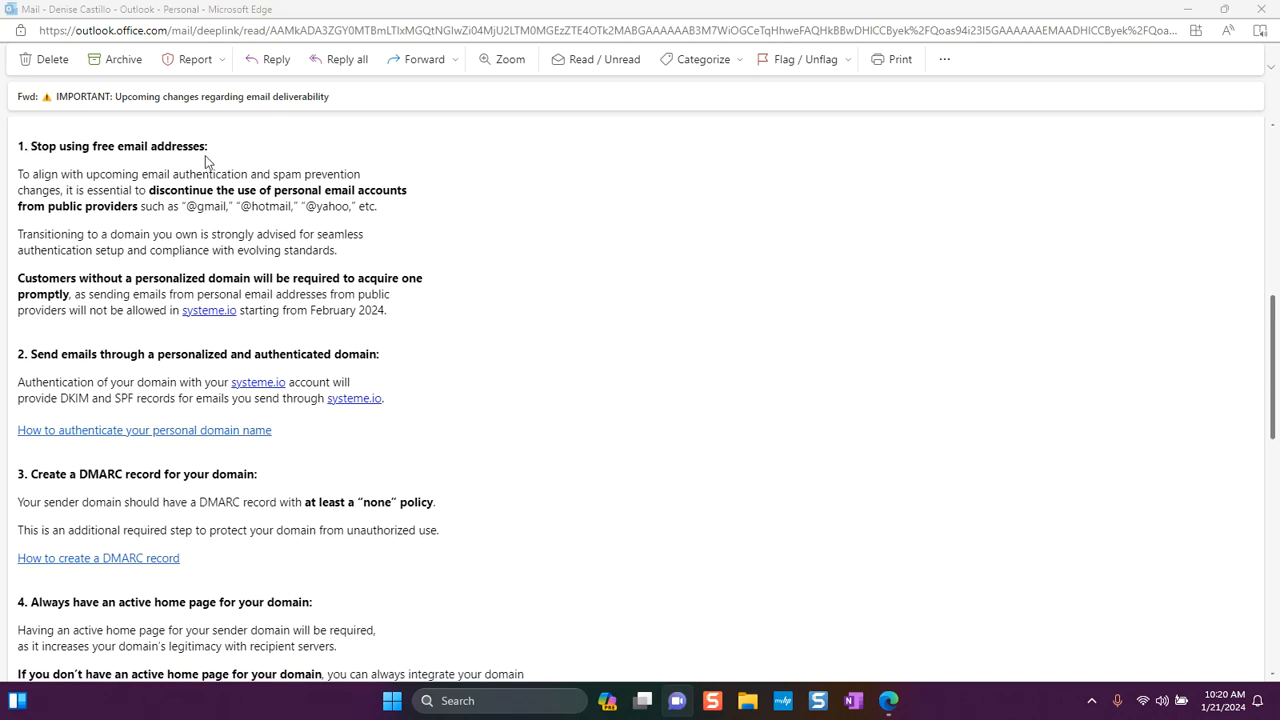
scroll(140, 223, down, 1)
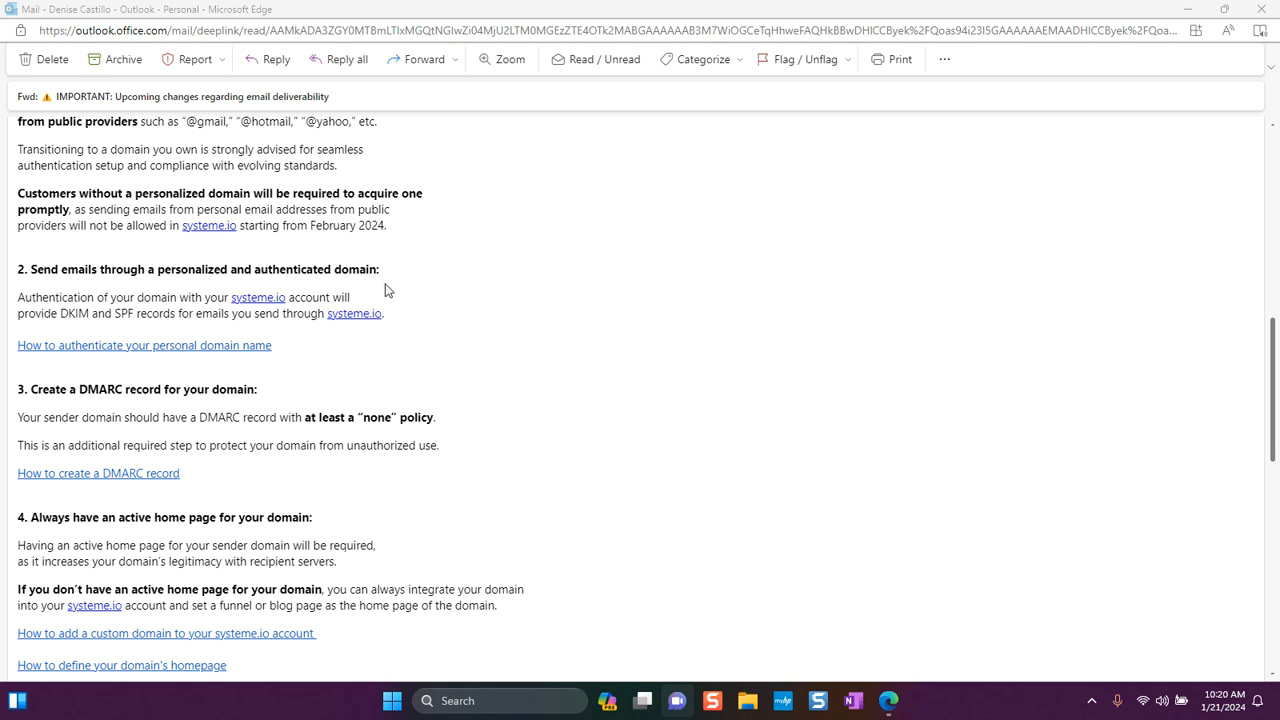
scroll(220, 337, down, 1)
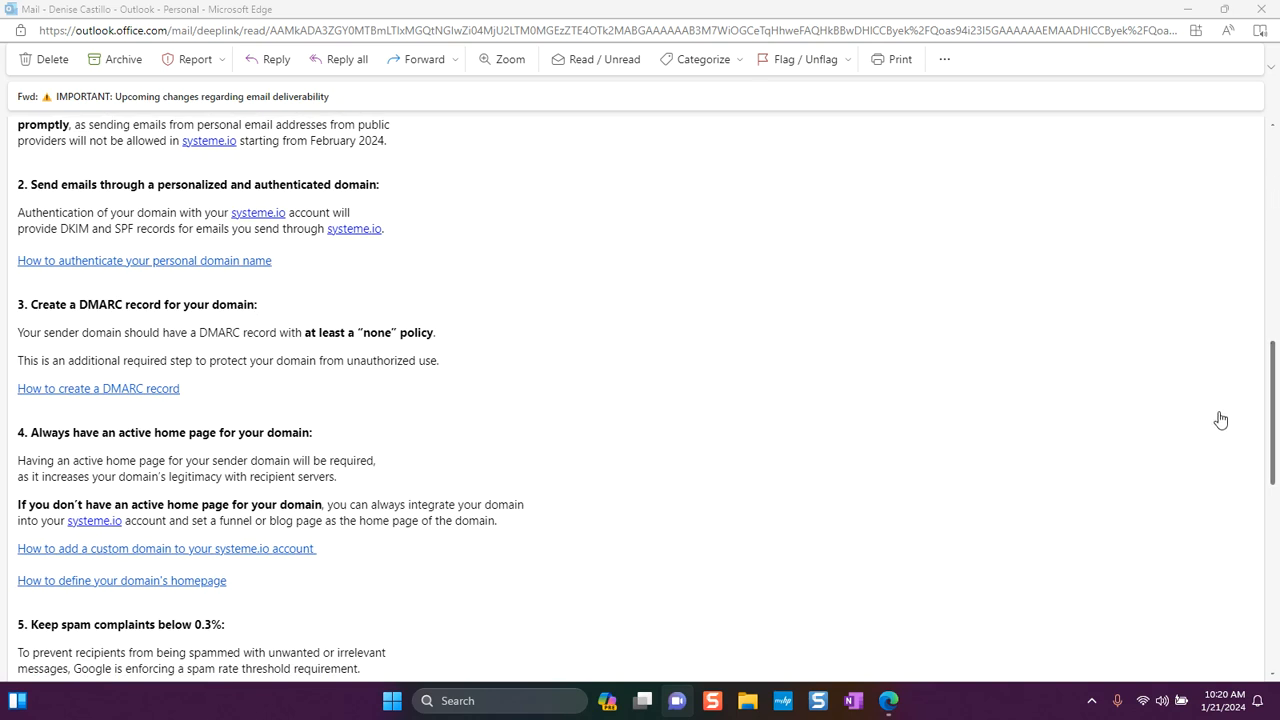
key(alt+Tab)
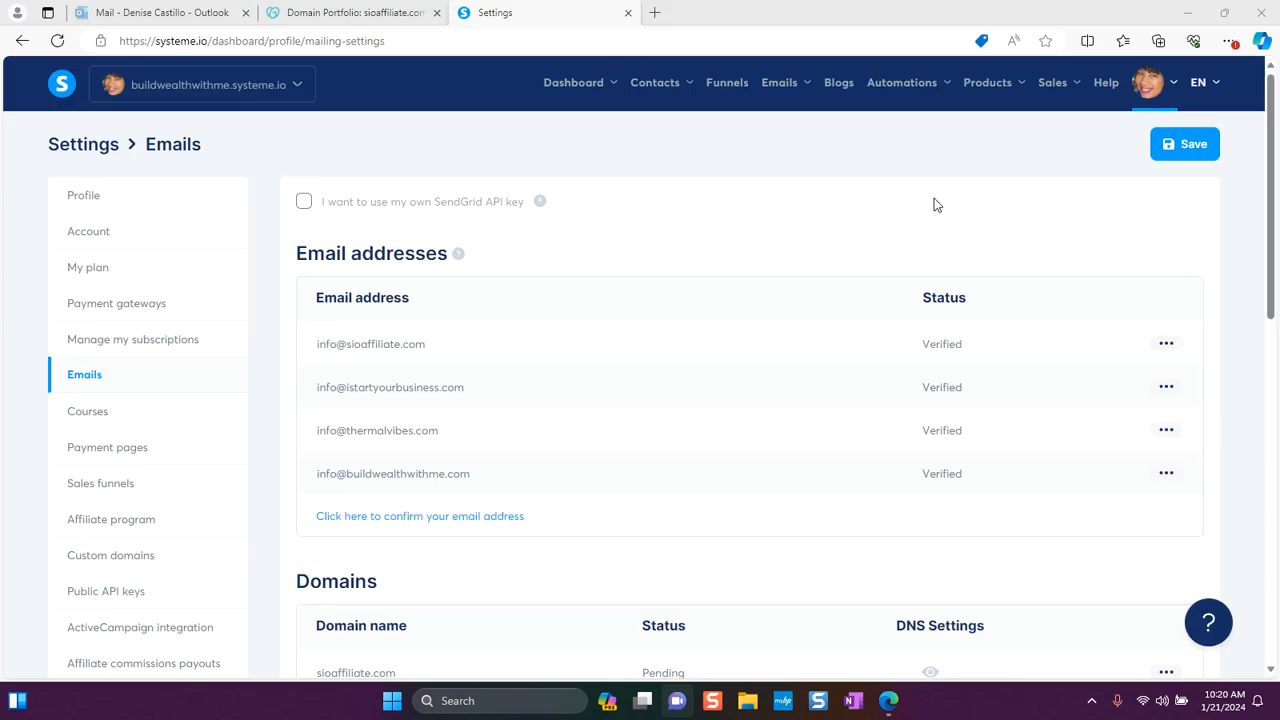
Step: Search the Systeme.io help pages for 'dmarc' and open 'How to create a DMARC record'
click(1107, 84)
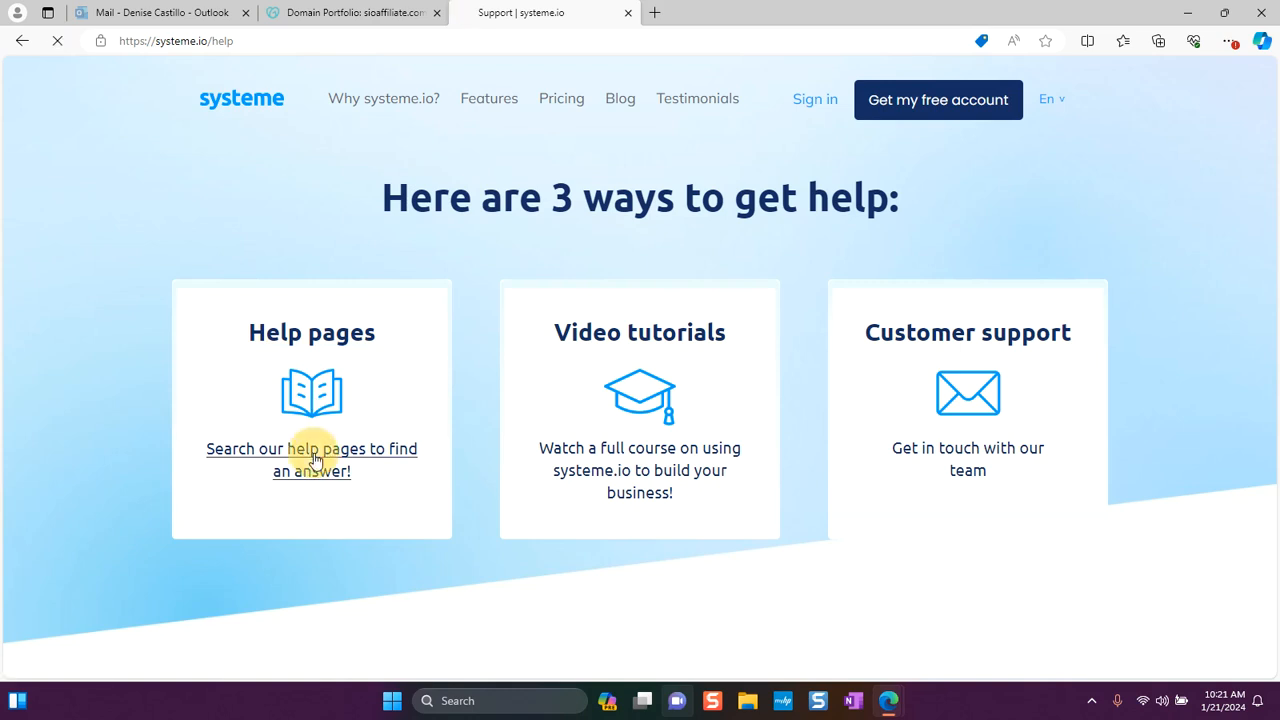
click(314, 455)
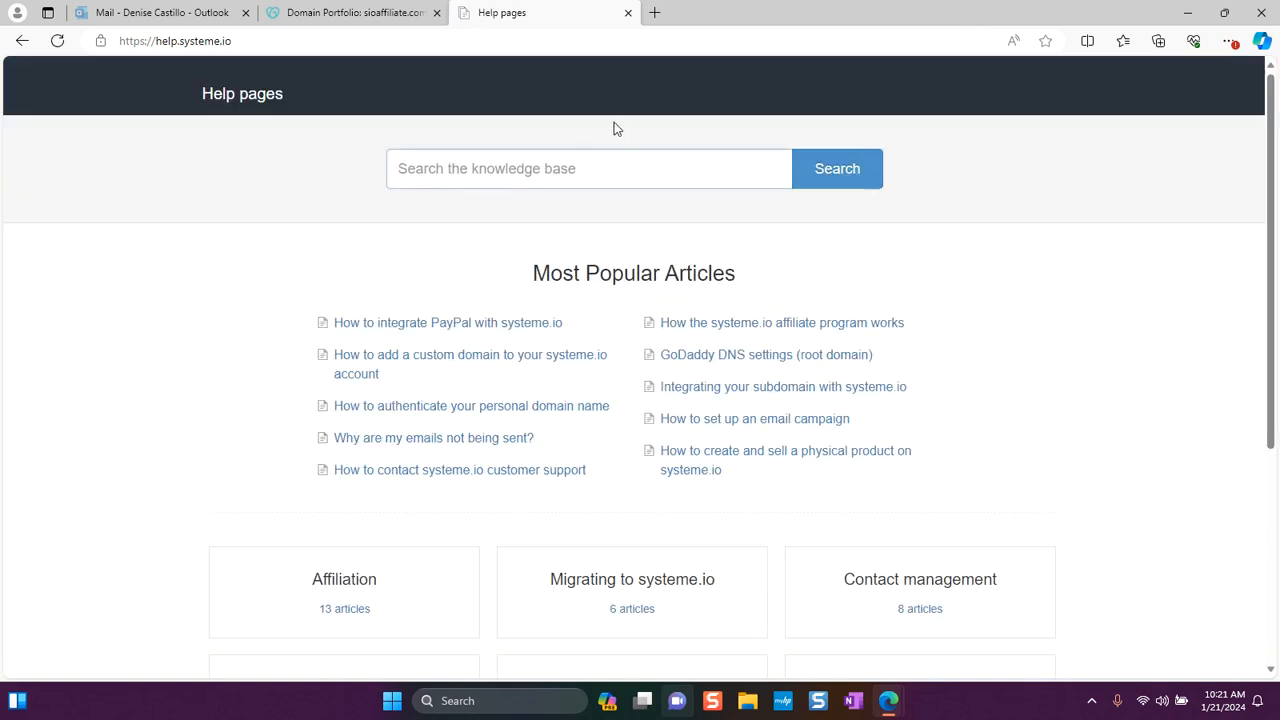
text(dmar)
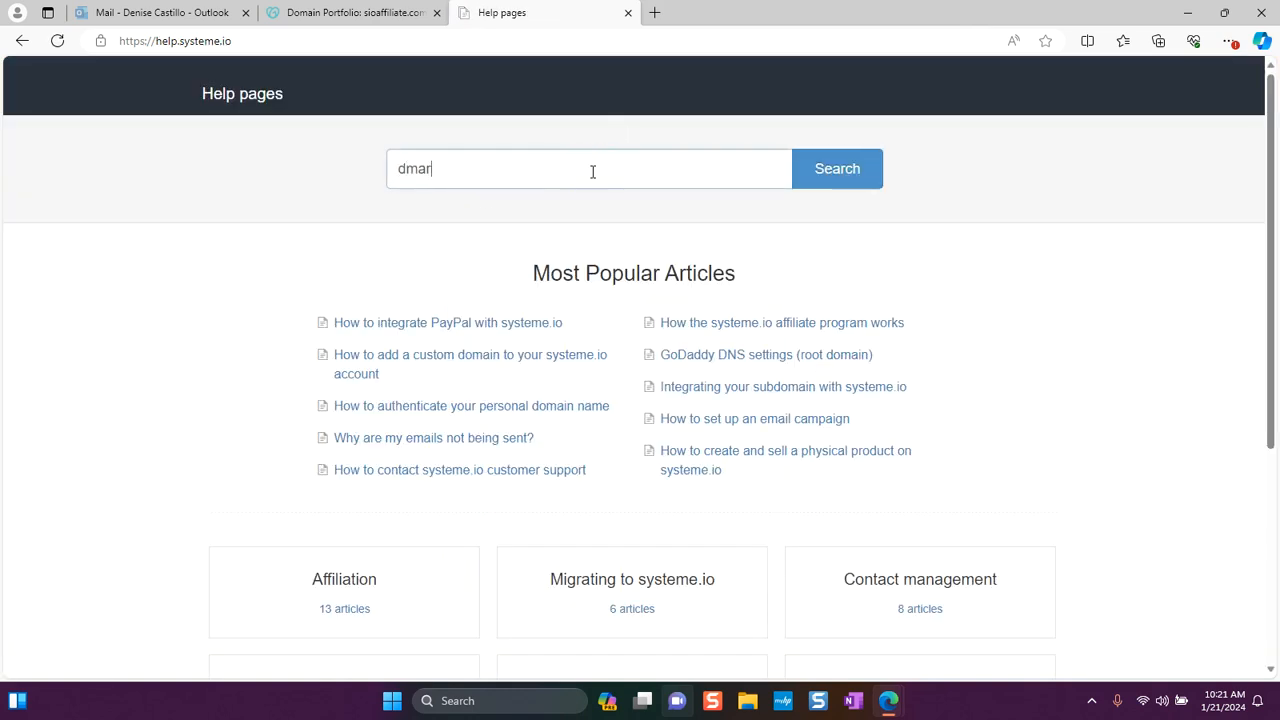
text(c)
click(541, 204)
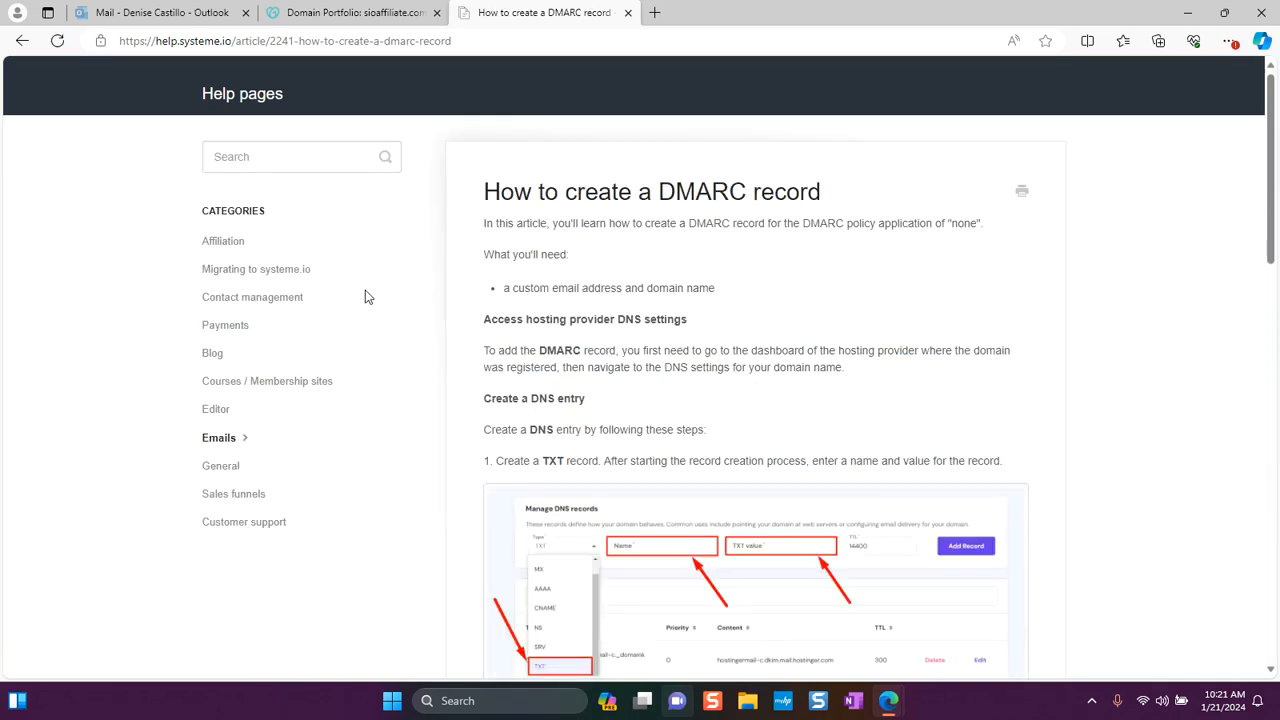
Step: Copy the _dmarc record name from the article and switch to GoDaddy's DNS records
scroll(733, 181, down, 3)
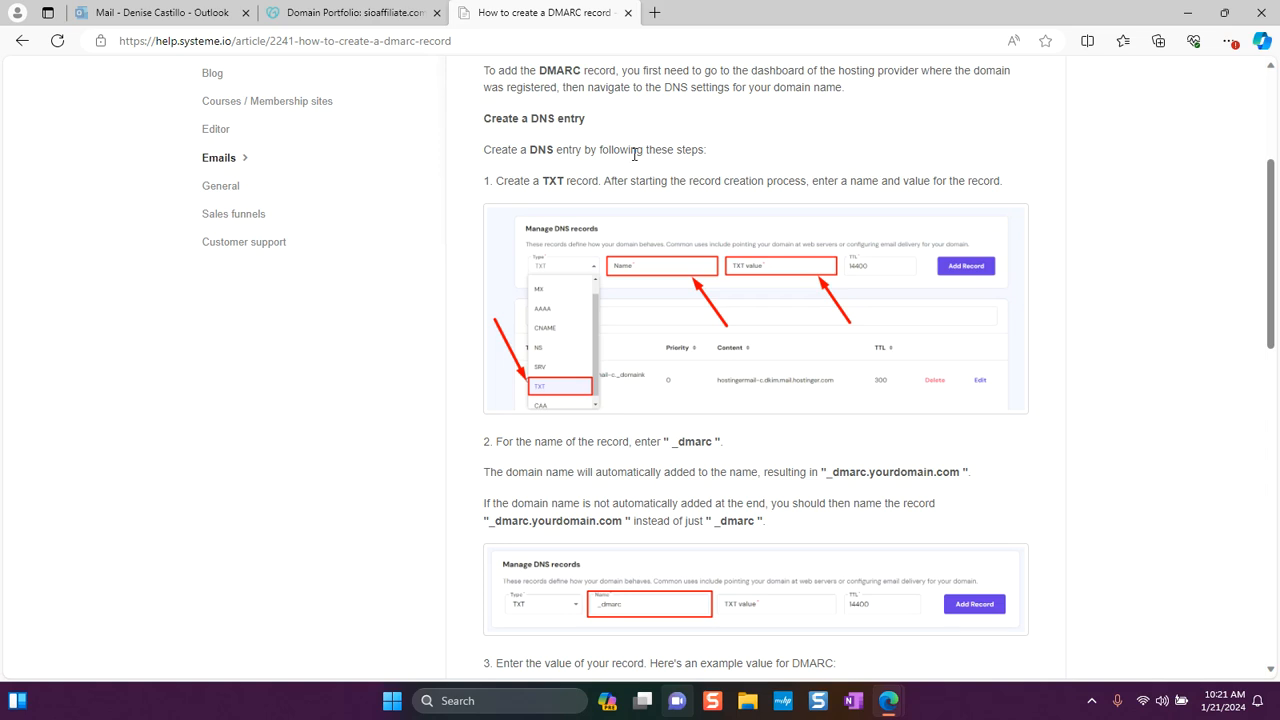
scroll(634, 154, down, 2)
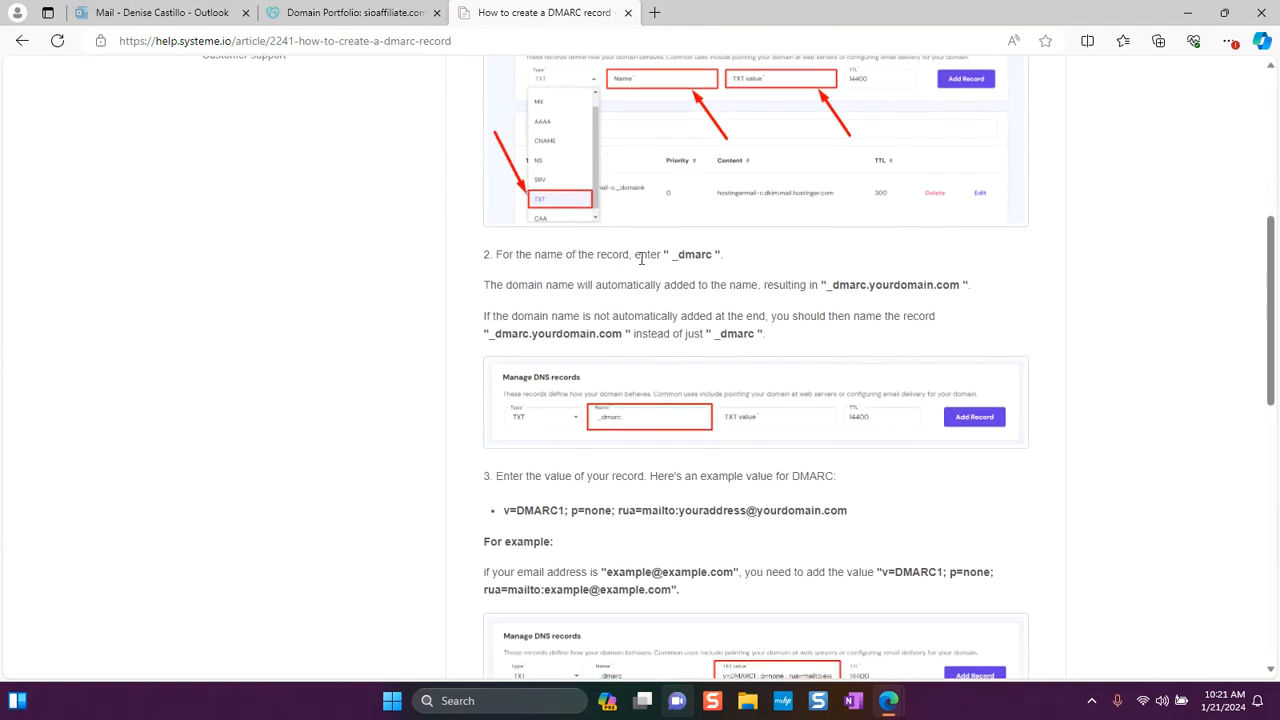
drag(716, 254, 676, 254)
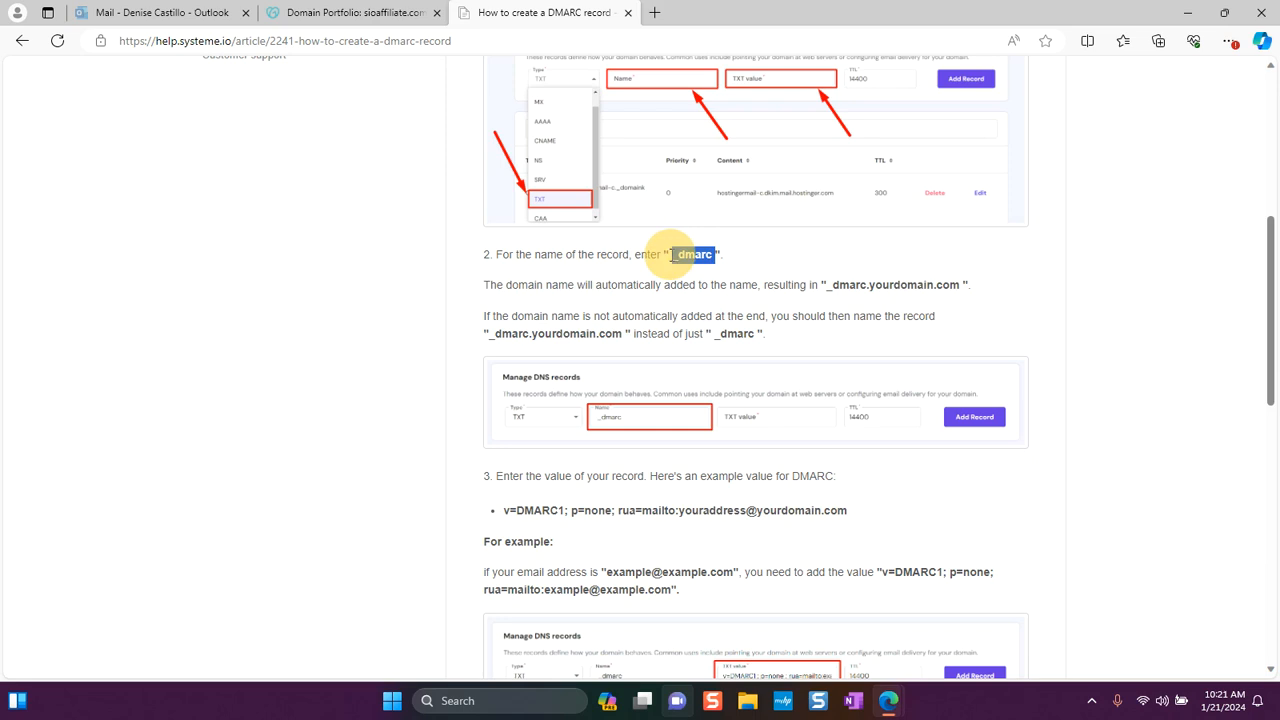
right_click(681, 256)
click(730, 274)
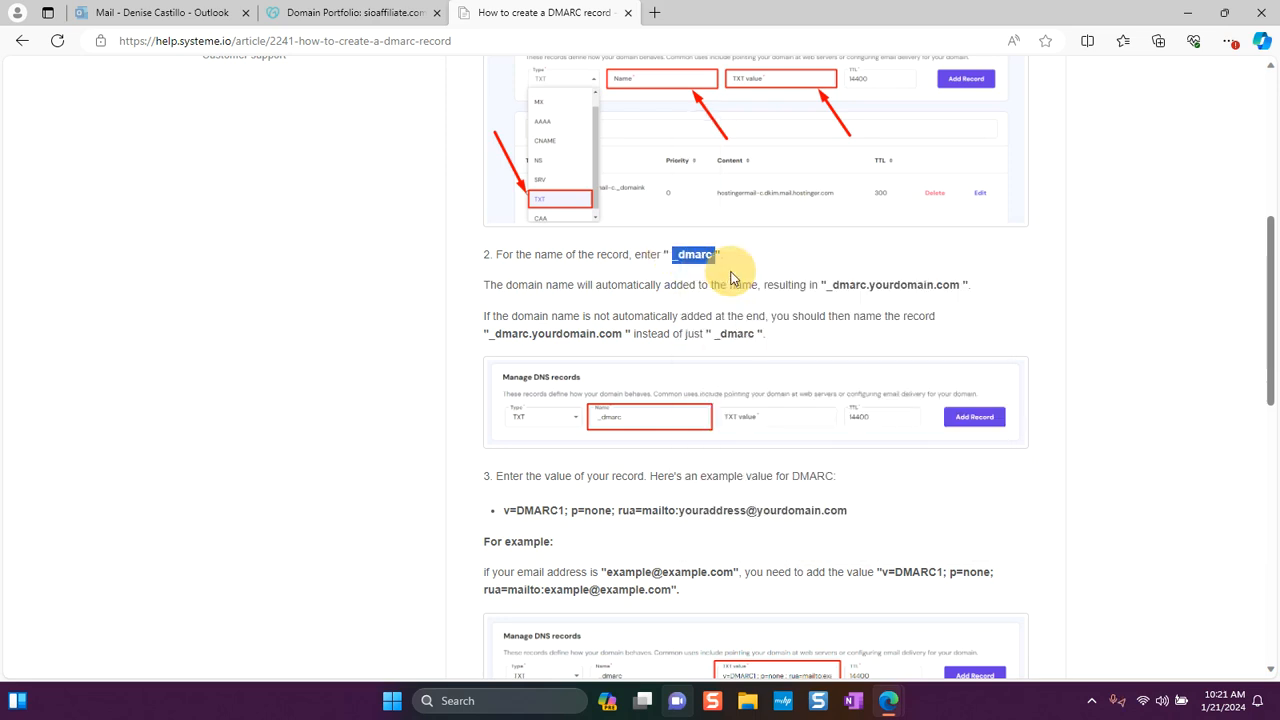
click(351, 14)
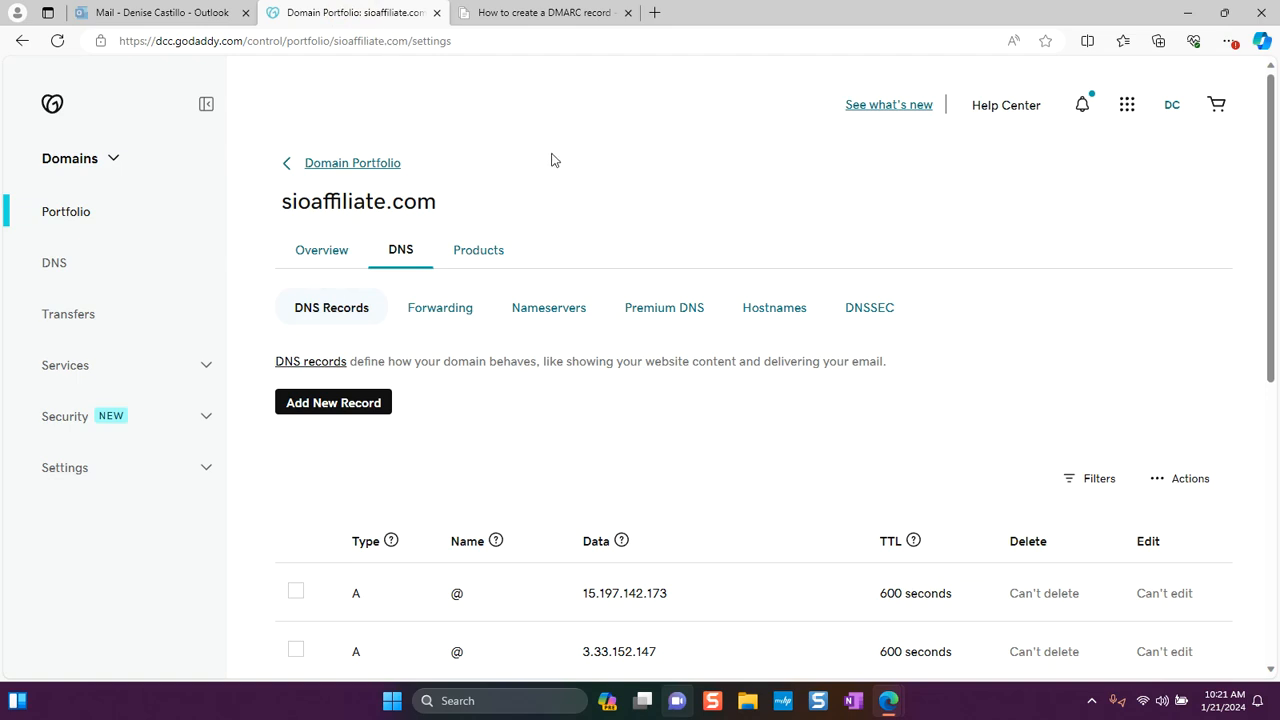
Step: Add a new TXT record in GoDaddy named _dmarc
scroll(552, 165, down, 2)
click(355, 217)
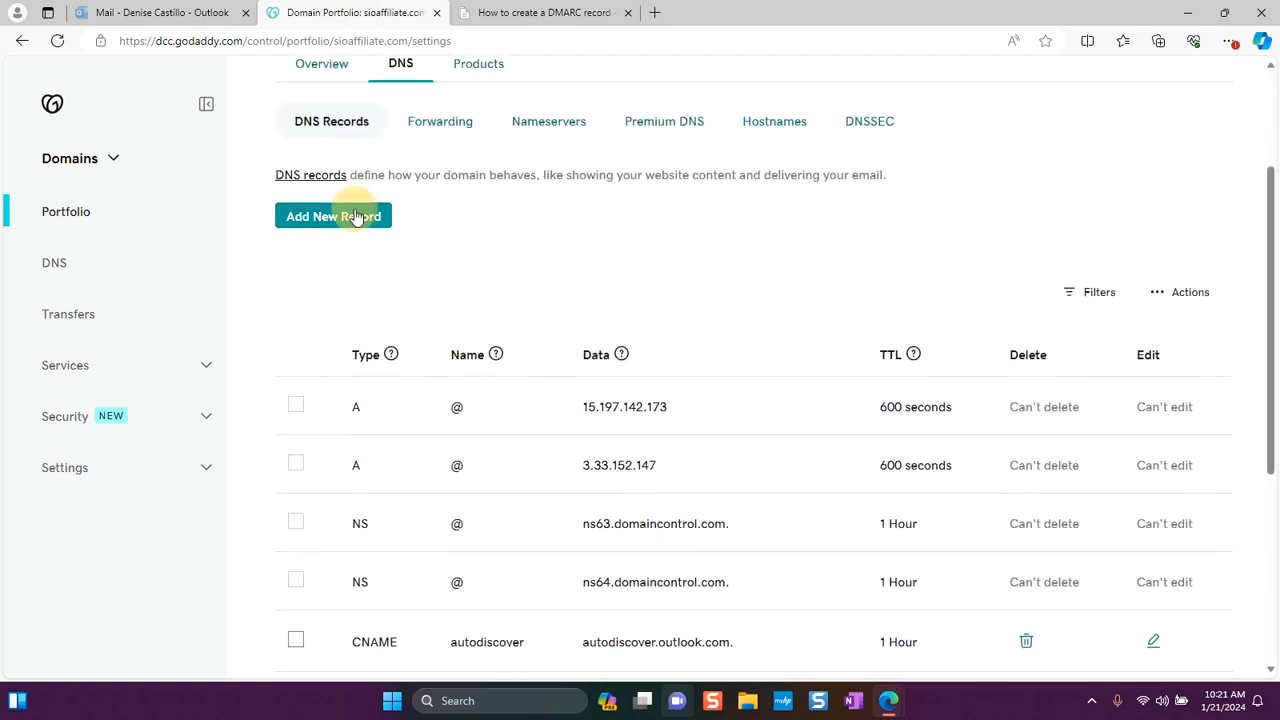
click(380, 328)
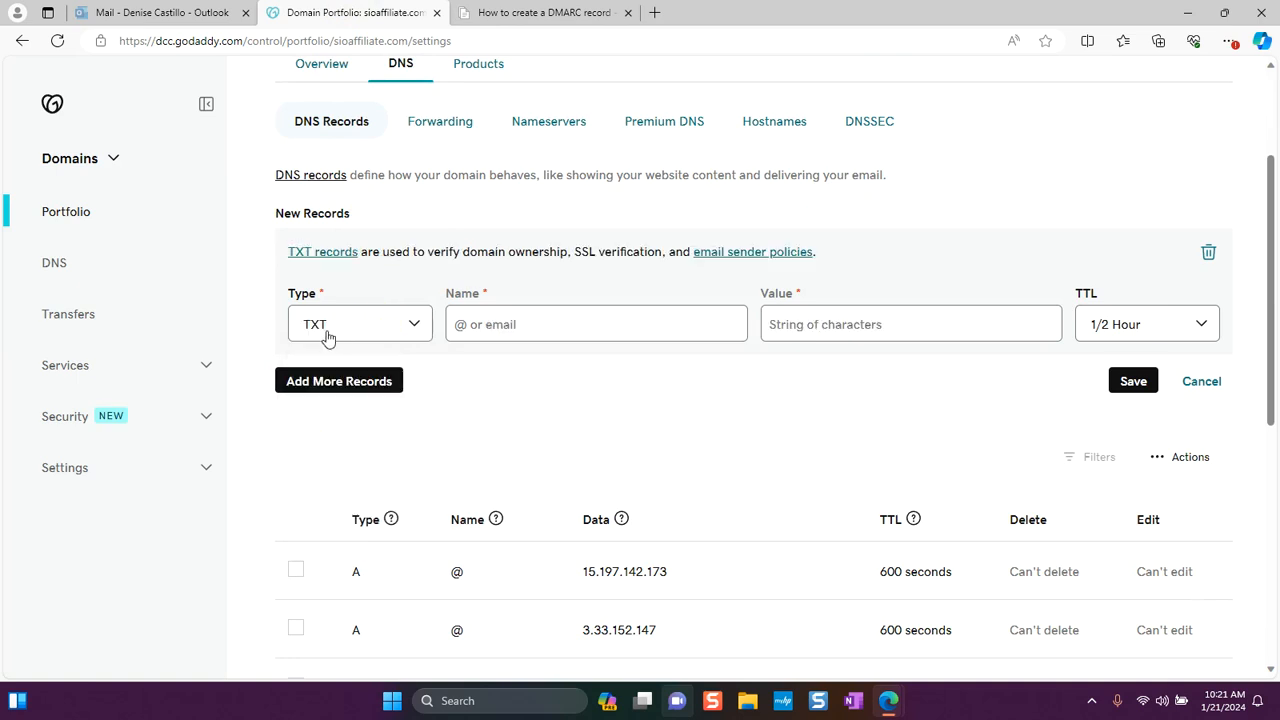
click(490, 320)
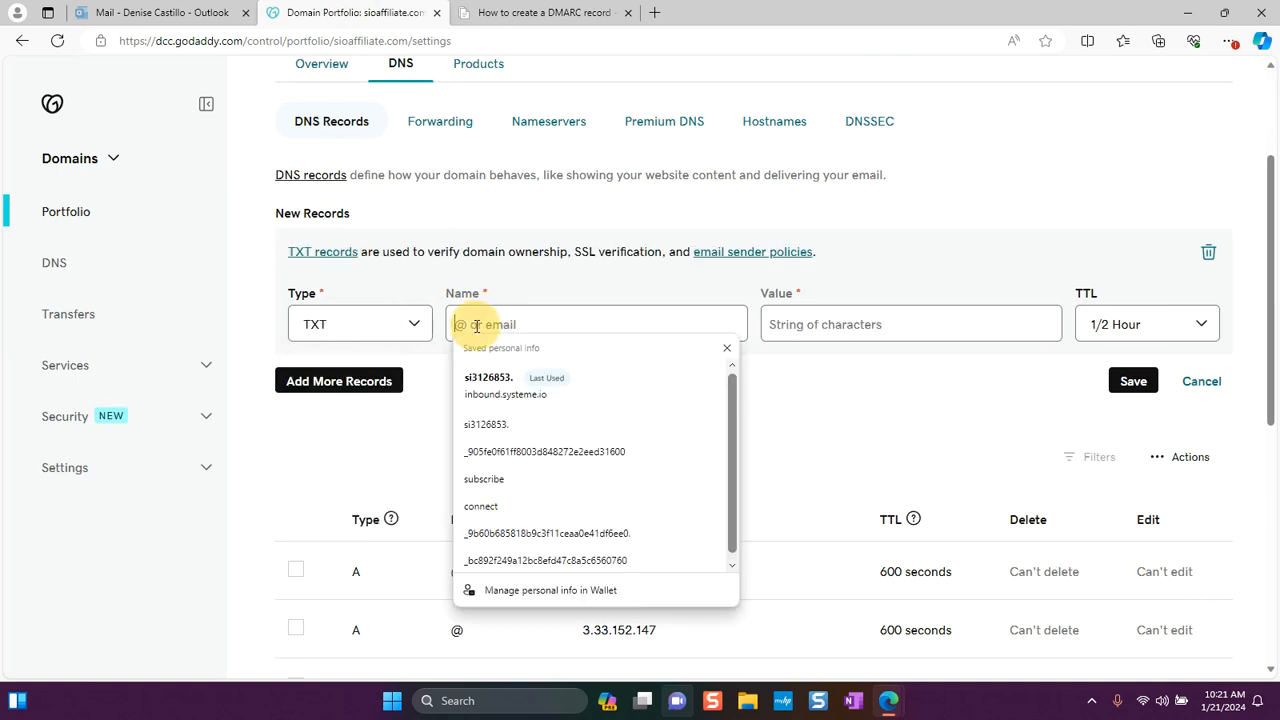
right_click(478, 330)
click(527, 481)
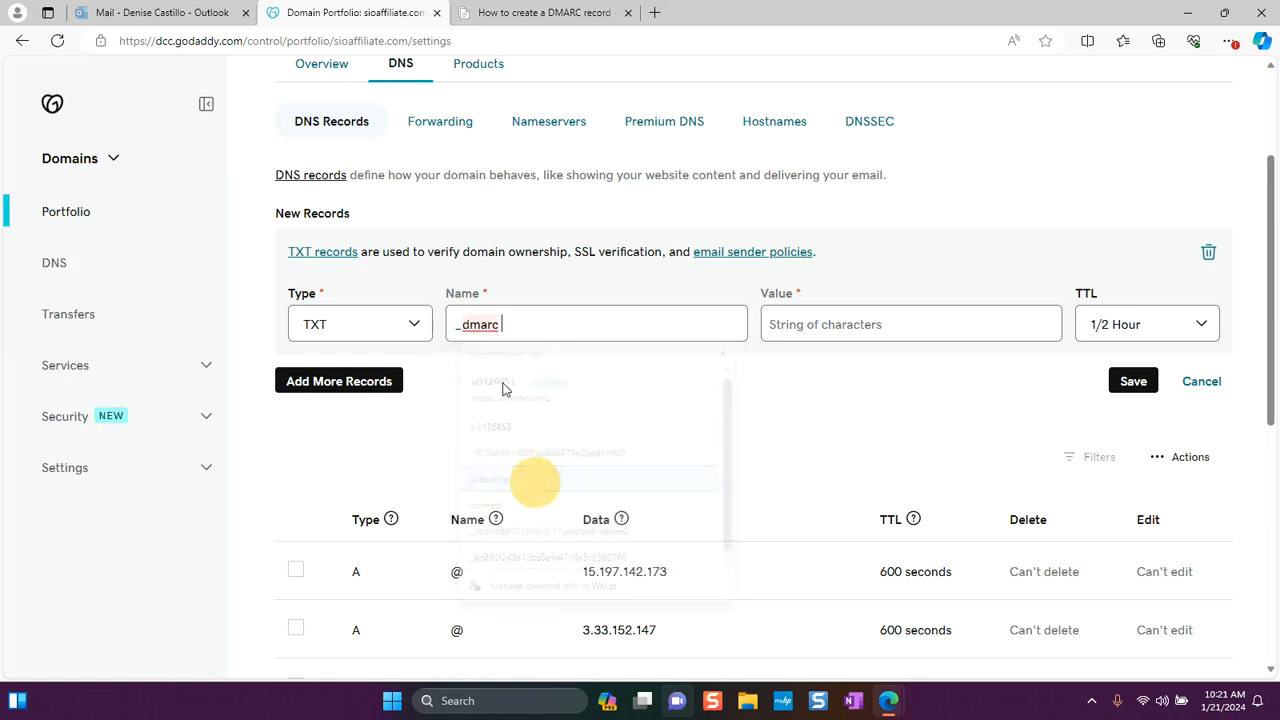
Step: Copy the example DMARC record value from the help article
click(553, 14)
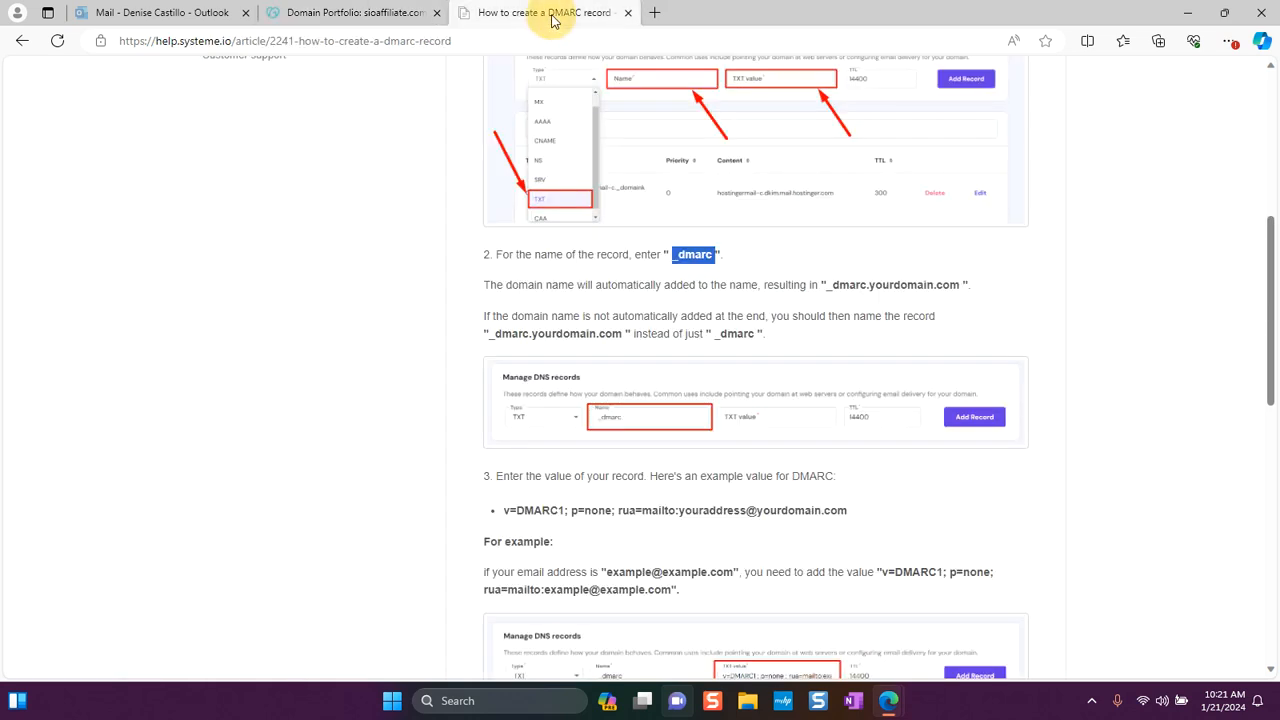
scroll(829, 341, down, 1)
scroll(829, 341, down, 1)
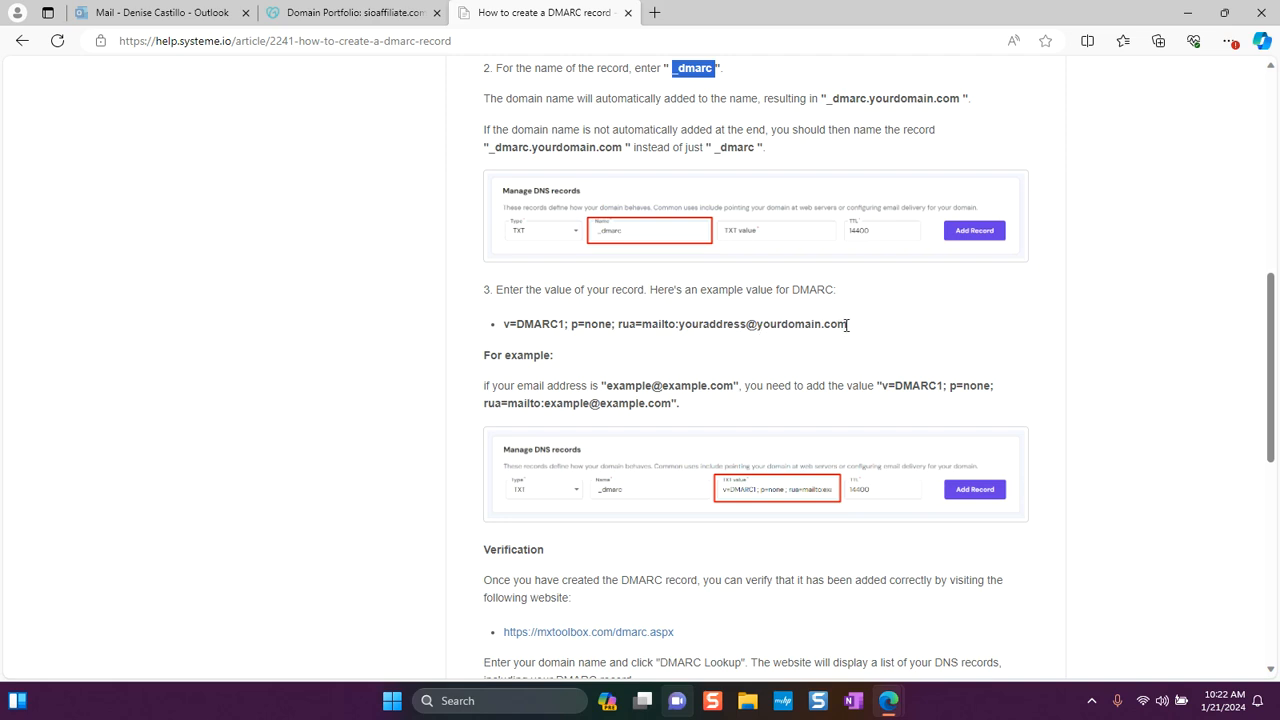
drag(850, 328, 503, 322)
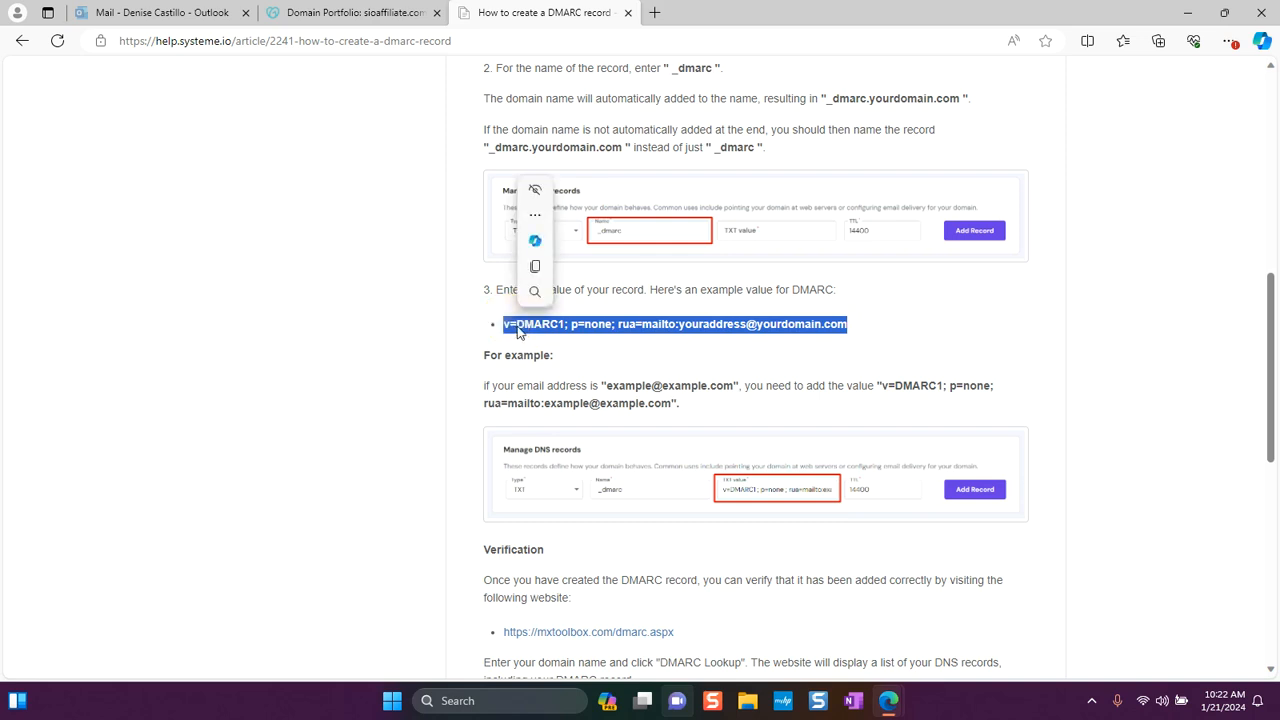
right_click(516, 328)
click(563, 341)
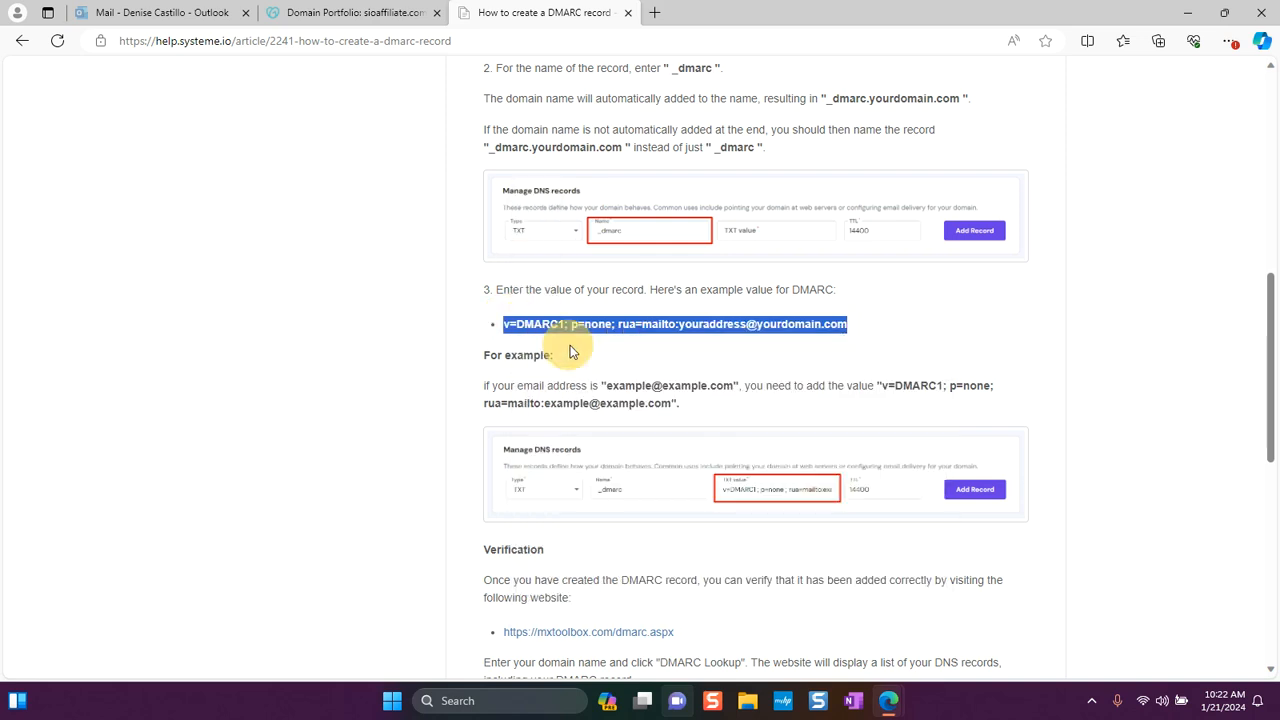
click(343, 12)
click(829, 324)
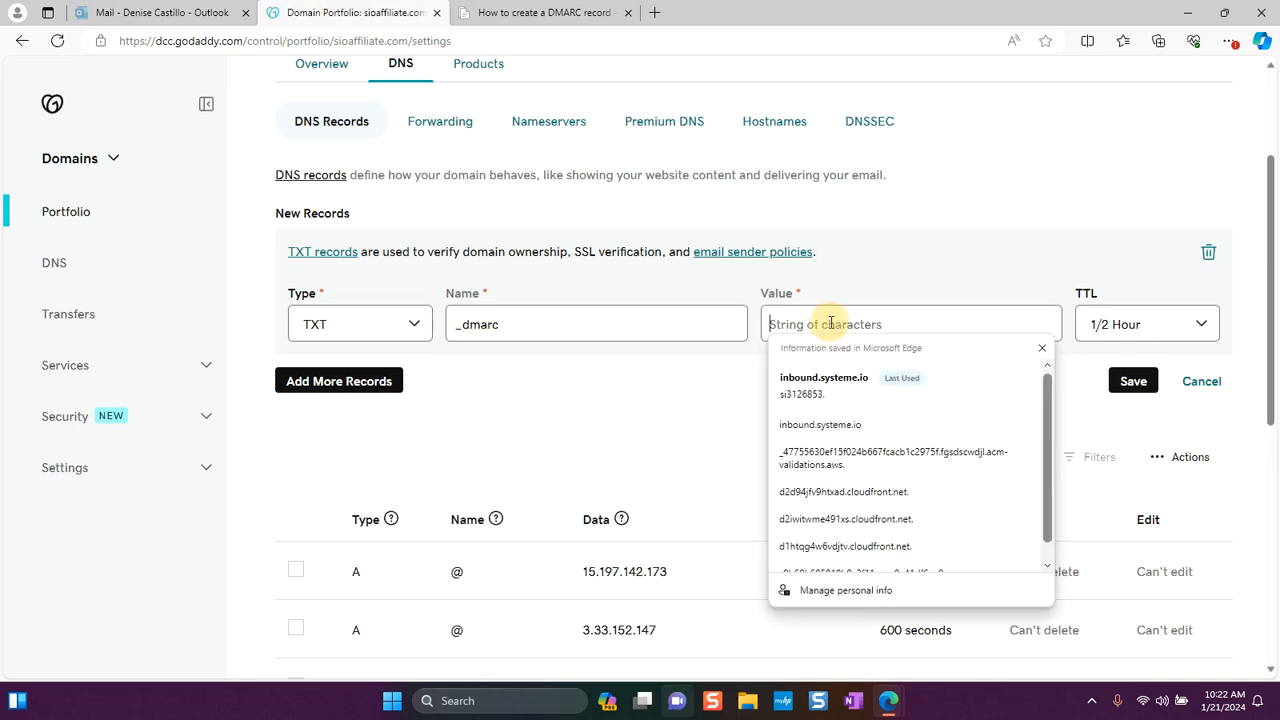
right_click(833, 325)
click(876, 476)
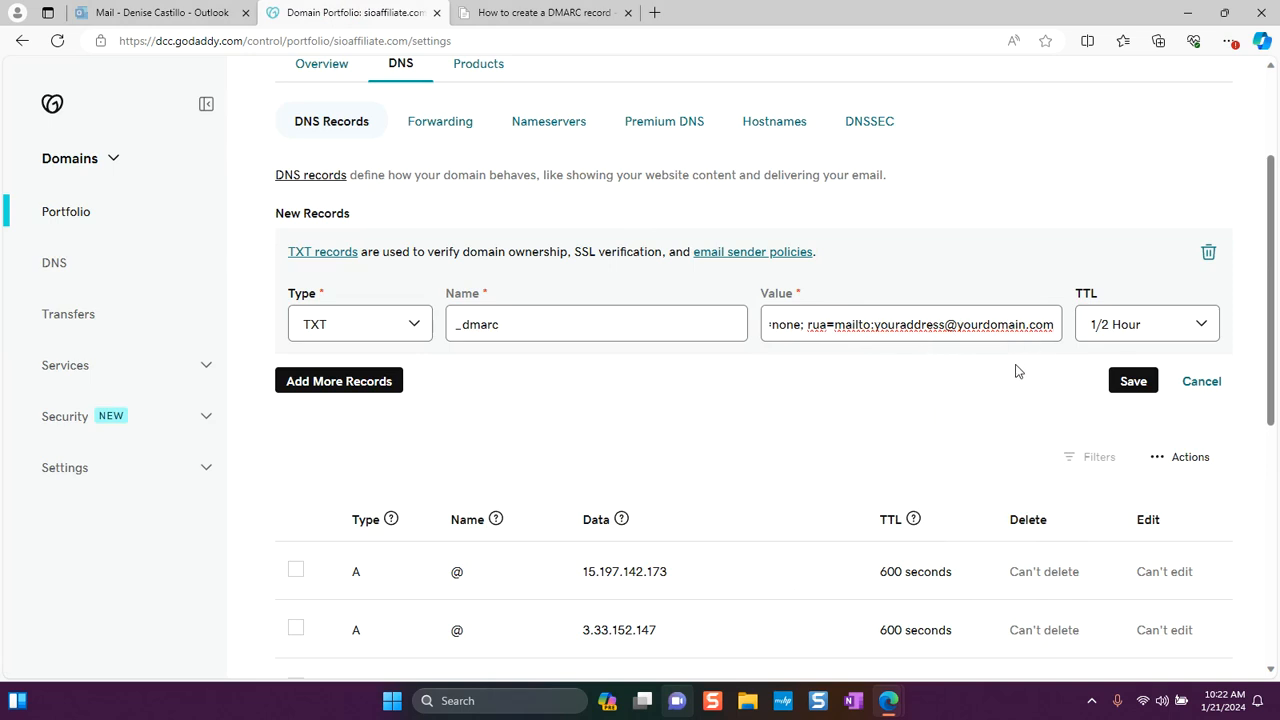
key(Left)
key(Left)
key(Left)
key(Left)
key(Left)
key(Left)
key(Left)
key(Left)
key(Left)
key(Left)
key(Left)
key(Left)
key(Left)
key(Left)
key(Left)
key(Left)
key(Left)
key(Left)
key(Left)
key(Left)
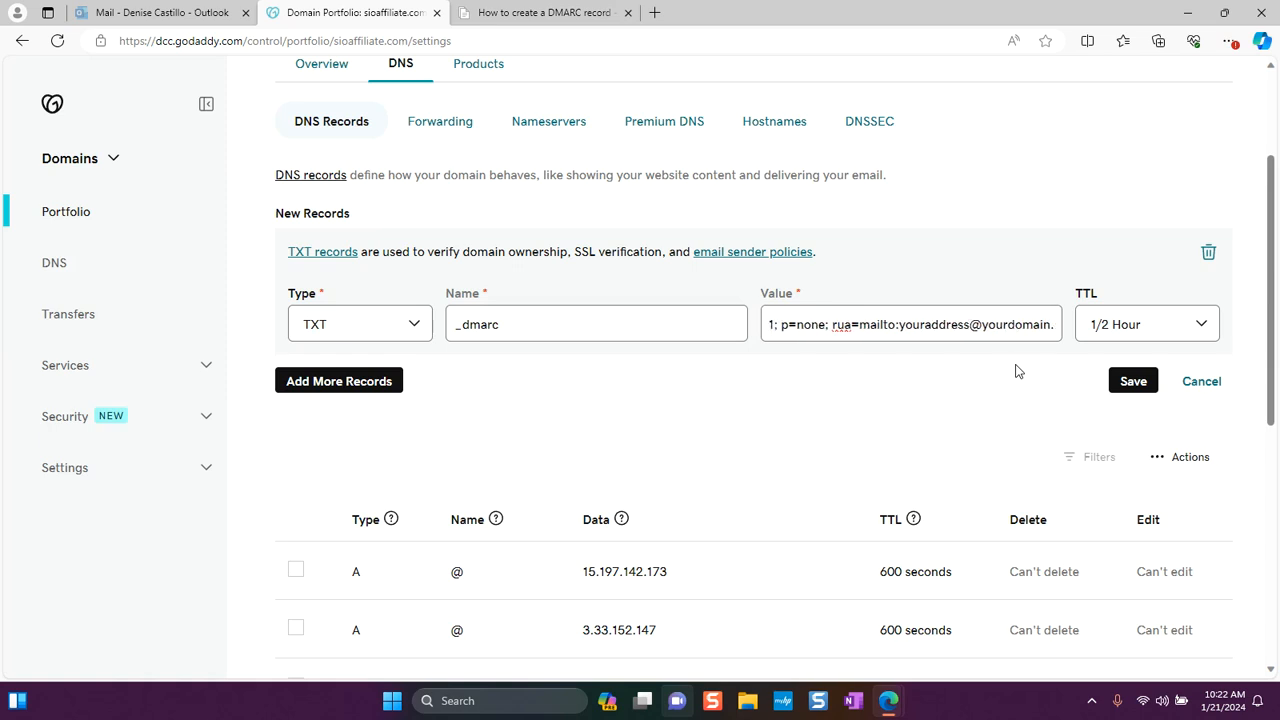
key(BackSpace)
key(BackSpace)
key(BackSpace)
key(BackSpace)
key(BackSpace)
key(BackSpace)
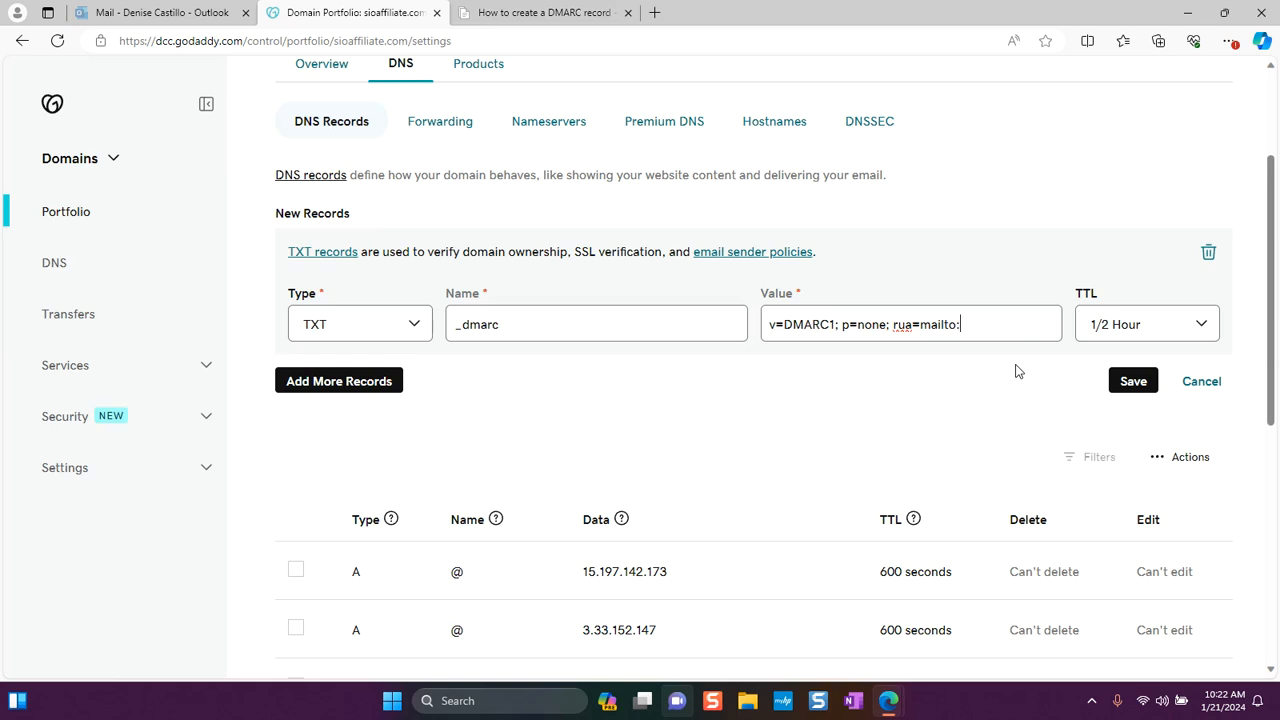
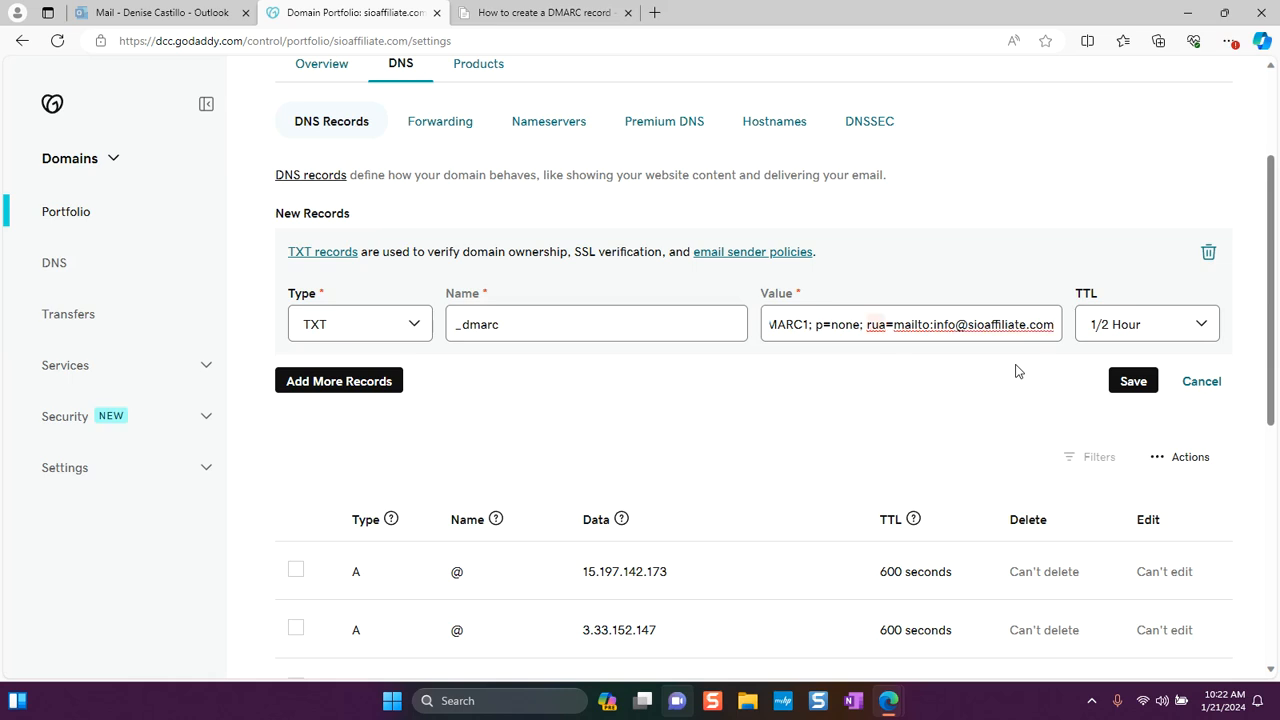
click(1130, 381)
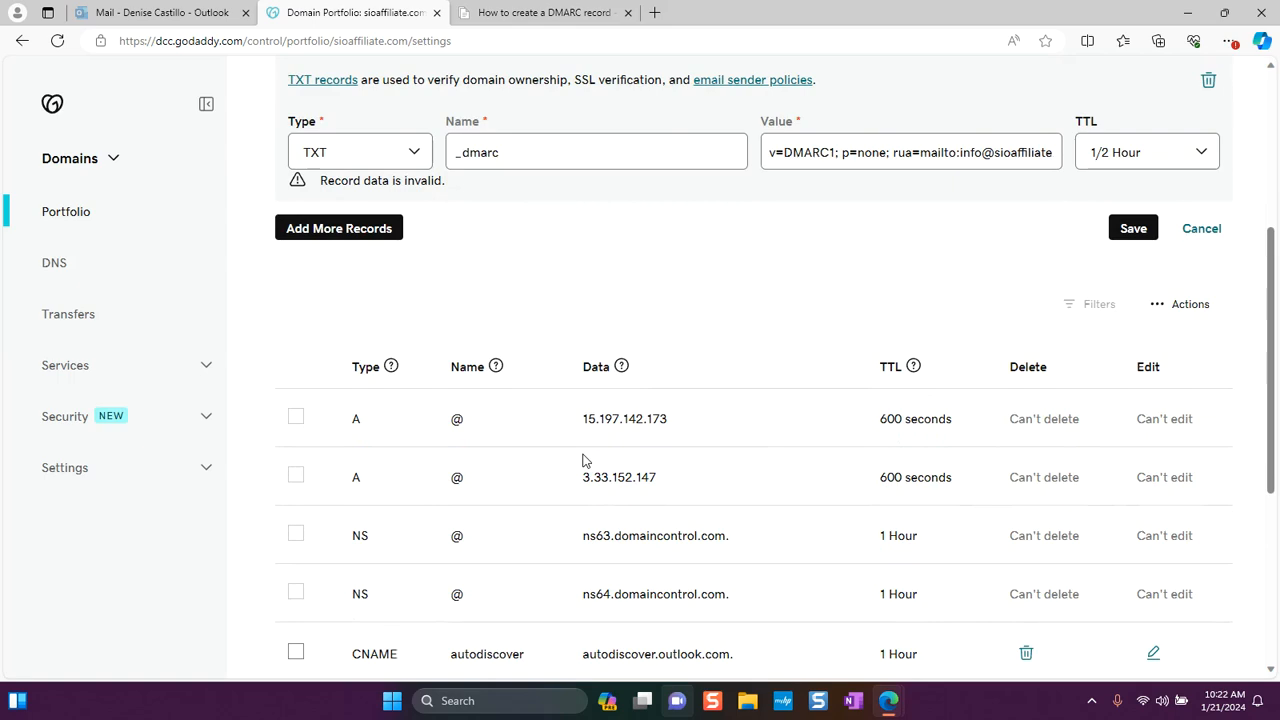
Step: Retry saving the _dmarc TXT record past the 'Record data is invalid' error until it saves
click(1136, 234)
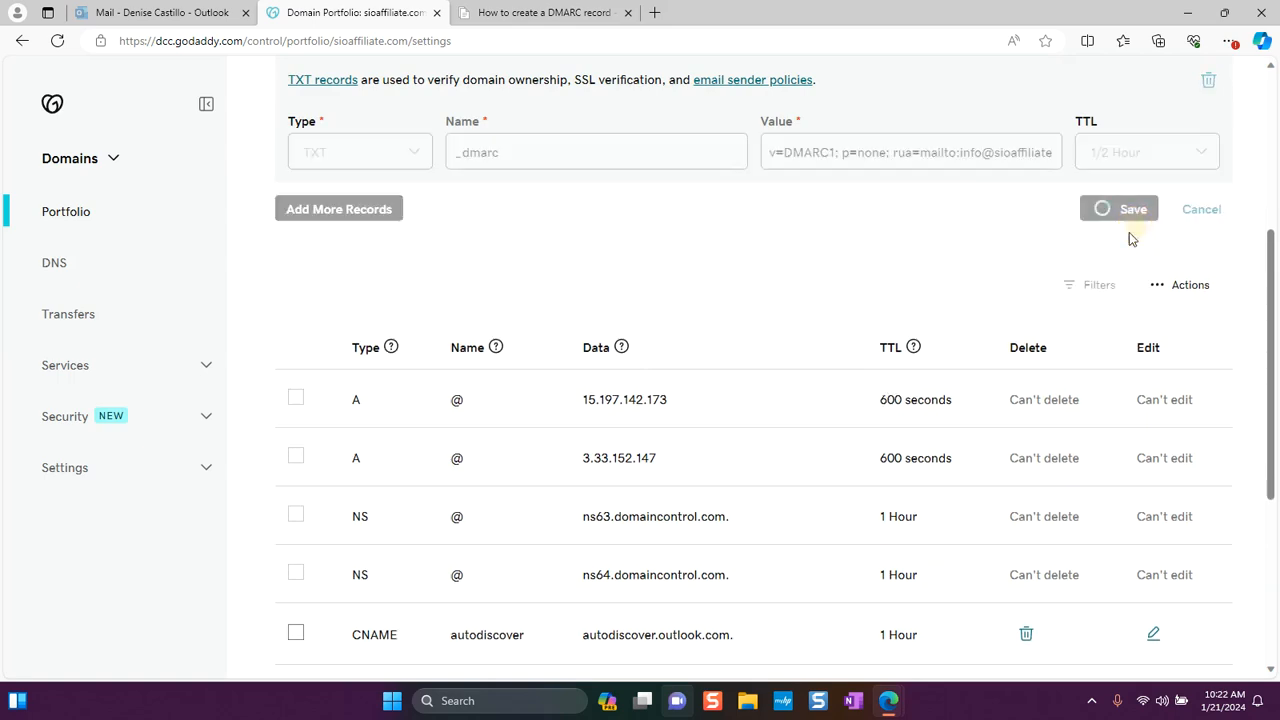
scroll(748, 398, up, 4)
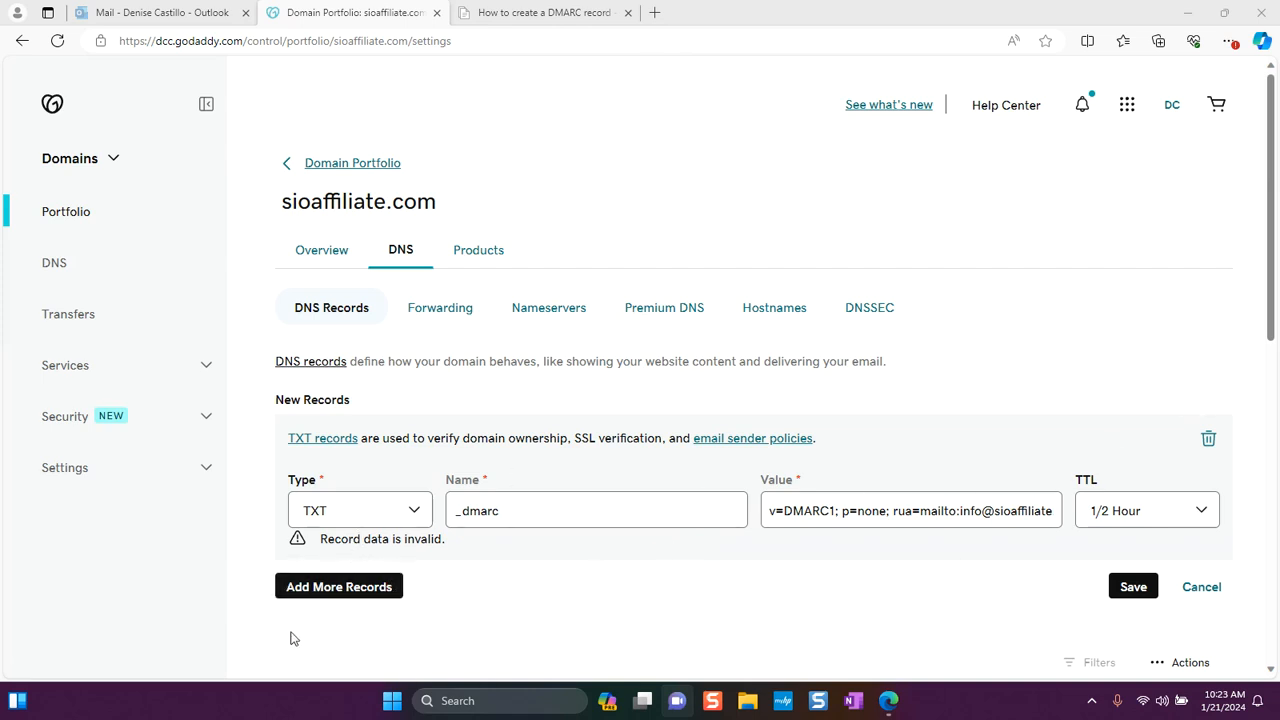
drag(340, 538, 442, 535)
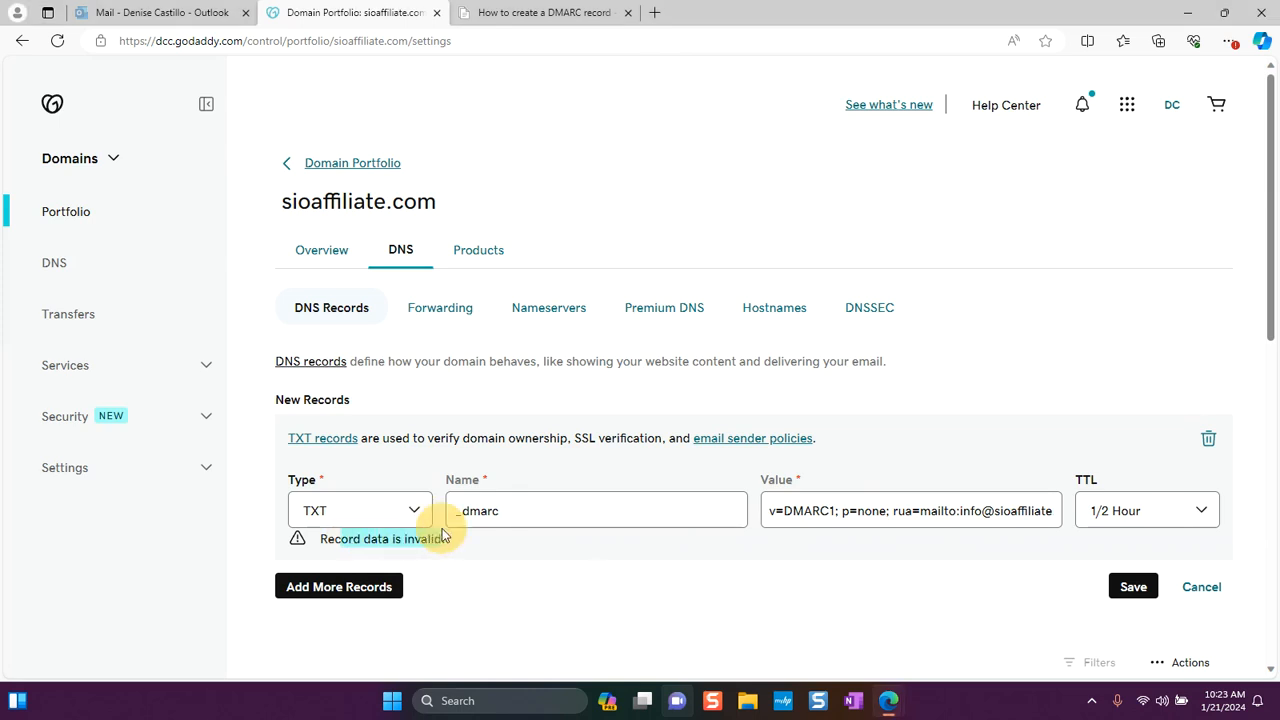
click(484, 562)
click(1138, 587)
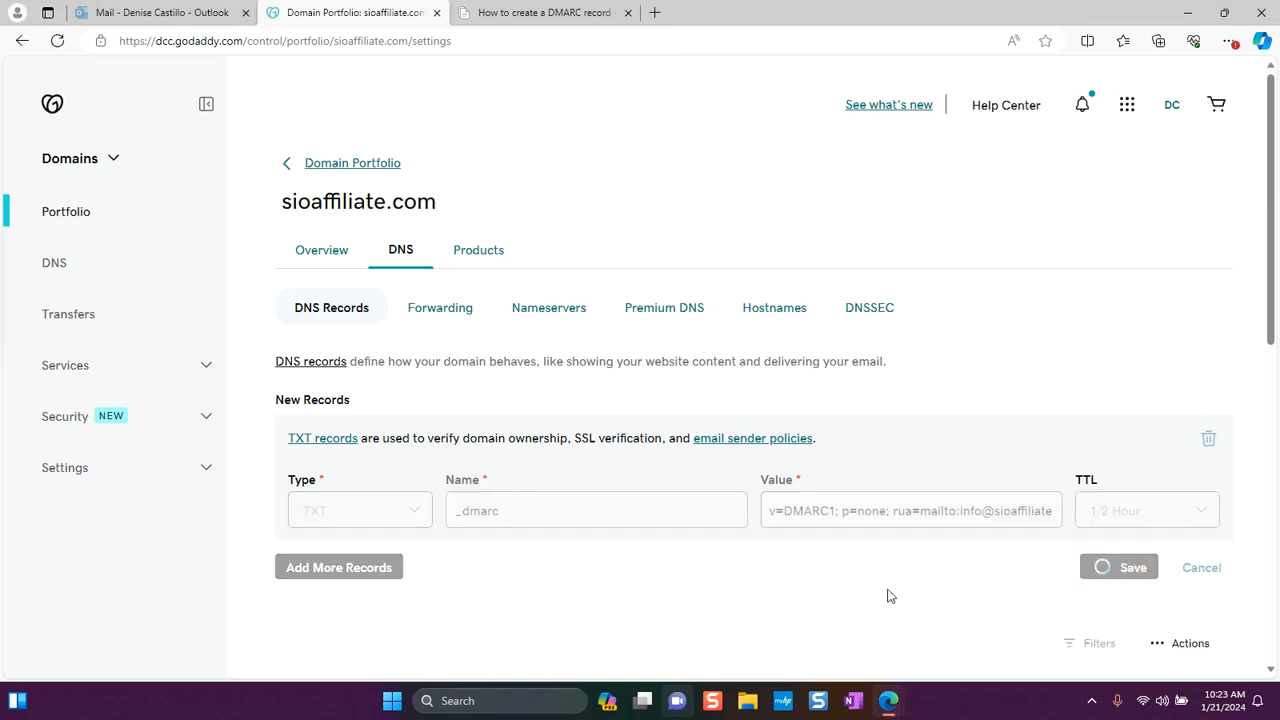
scroll(780, 594, down, 4)
scroll(708, 418, up, 2)
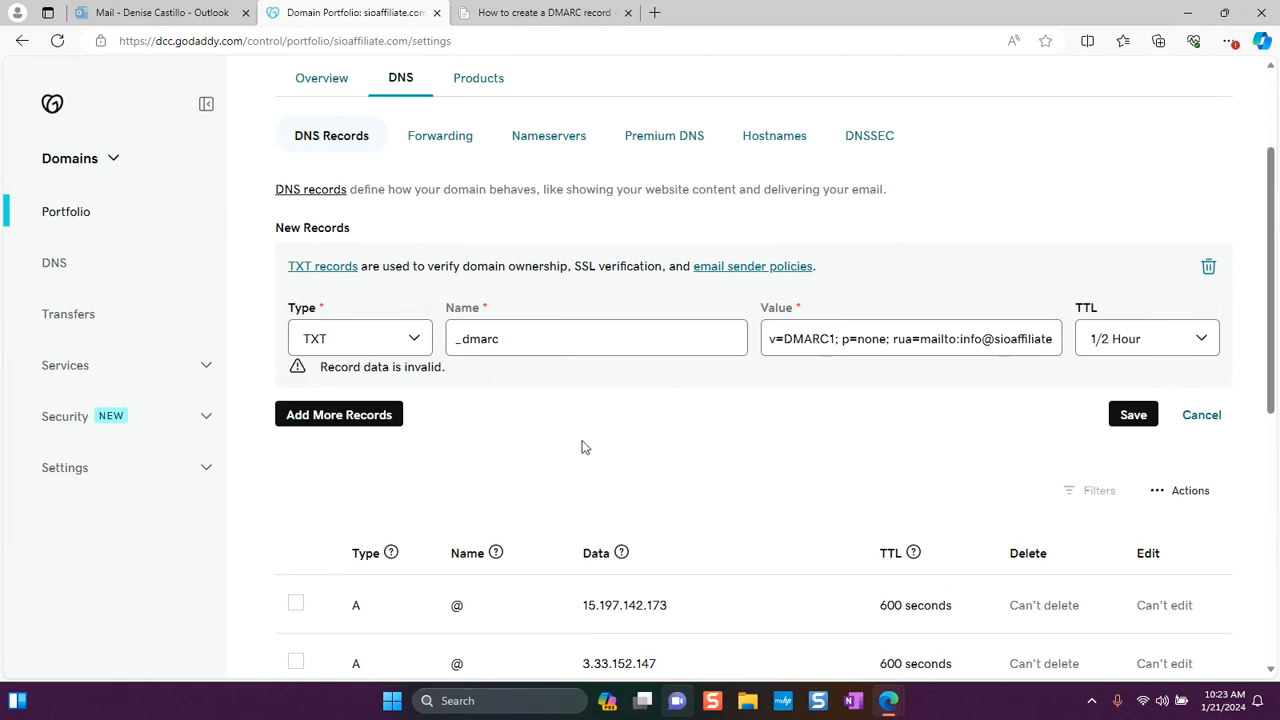
click(600, 334)
click(520, 342)
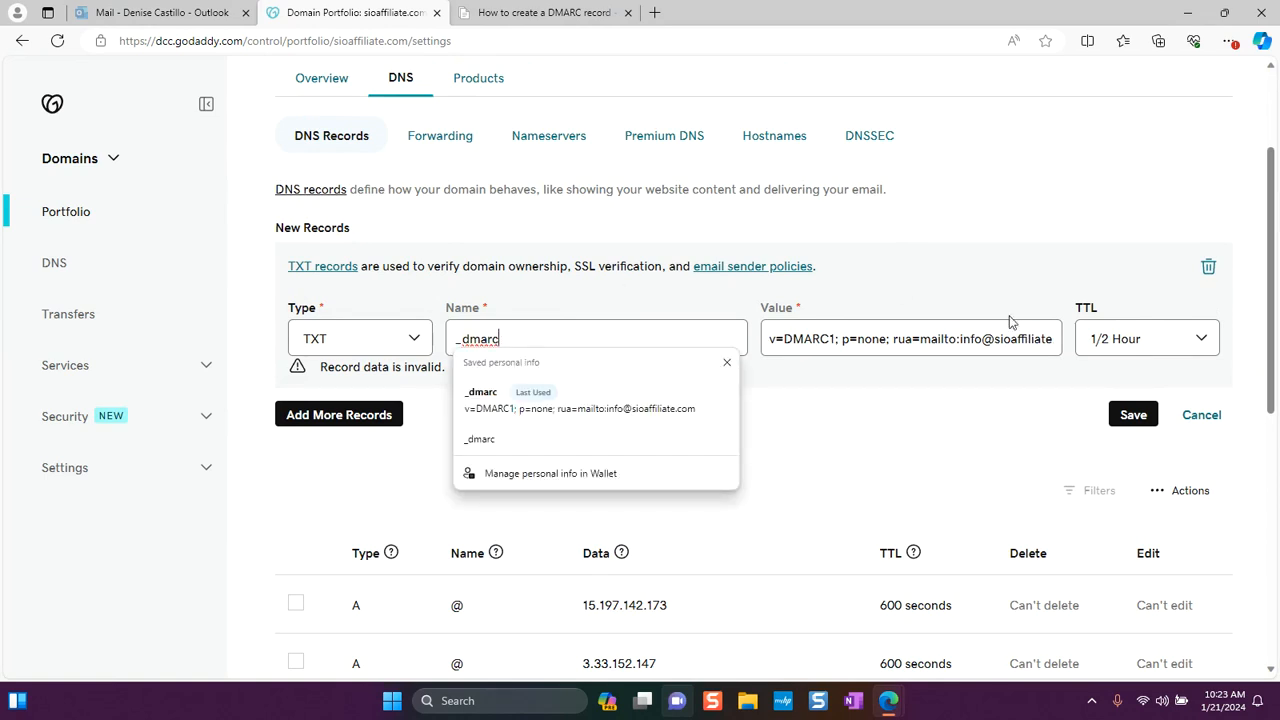
click(1124, 419)
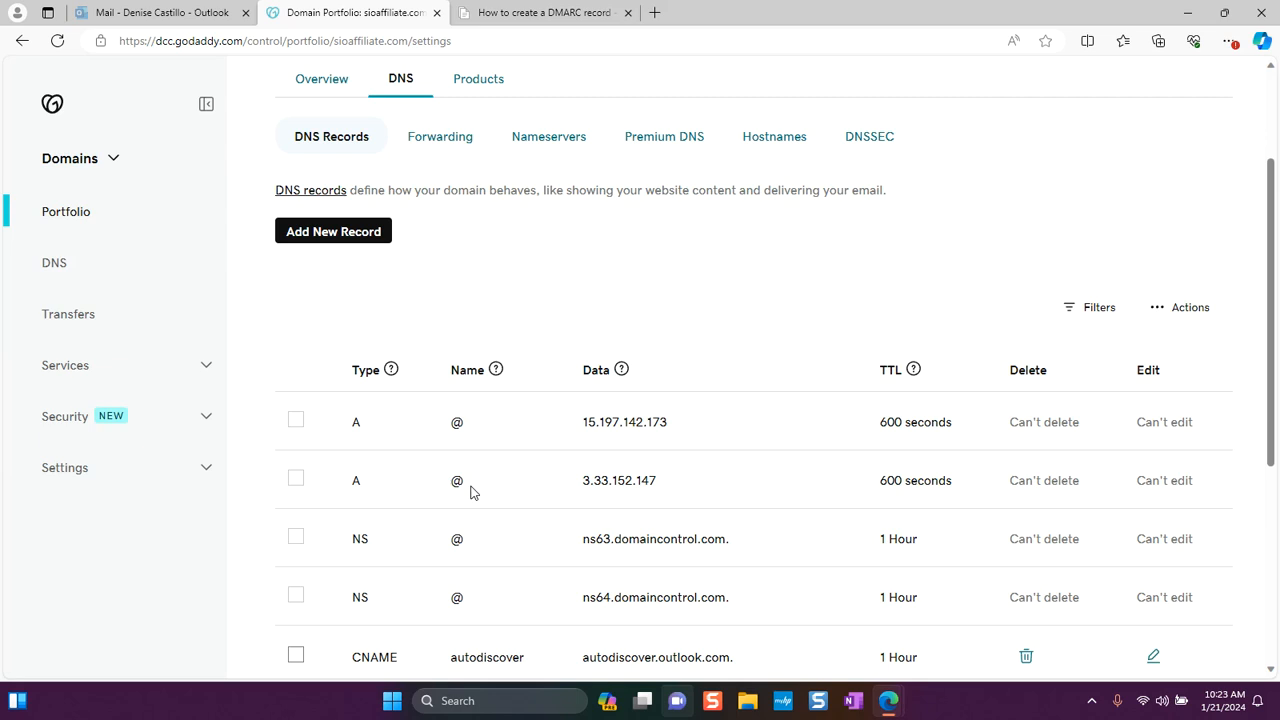
scroll(437, 503, down, 2)
scroll(437, 503, up, 4)
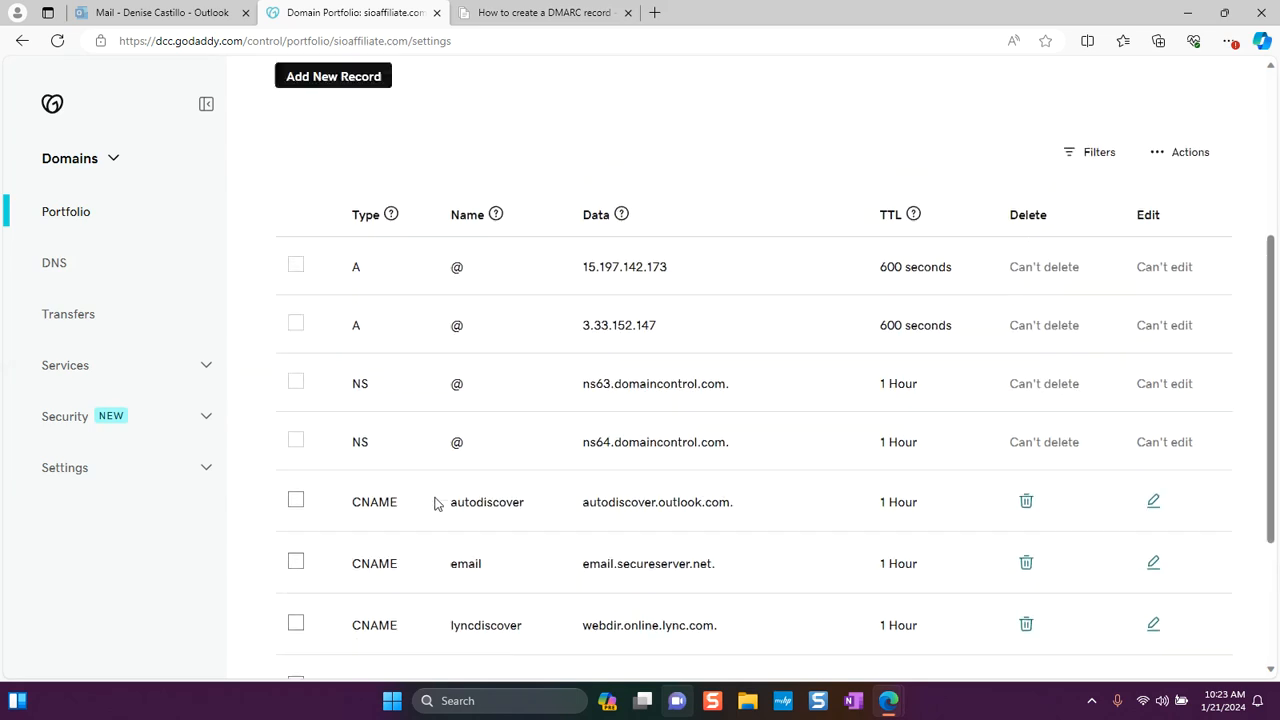
click(654, 12)
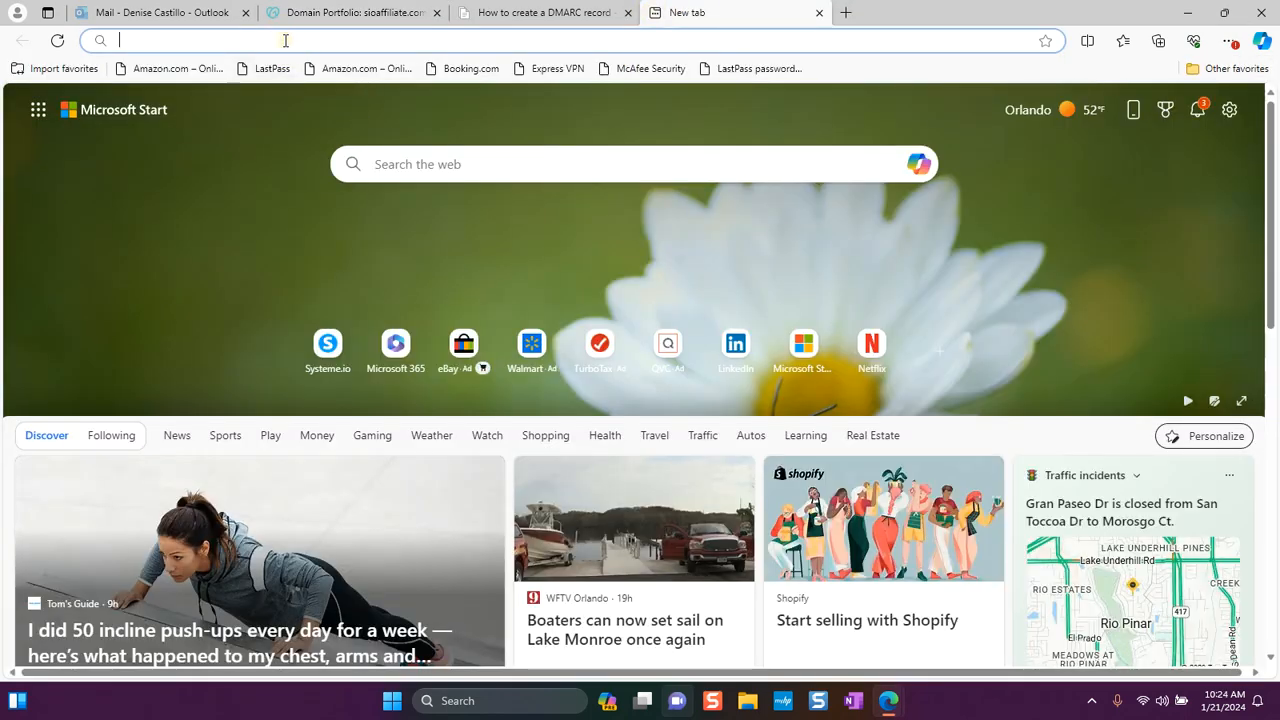
text(www.m)
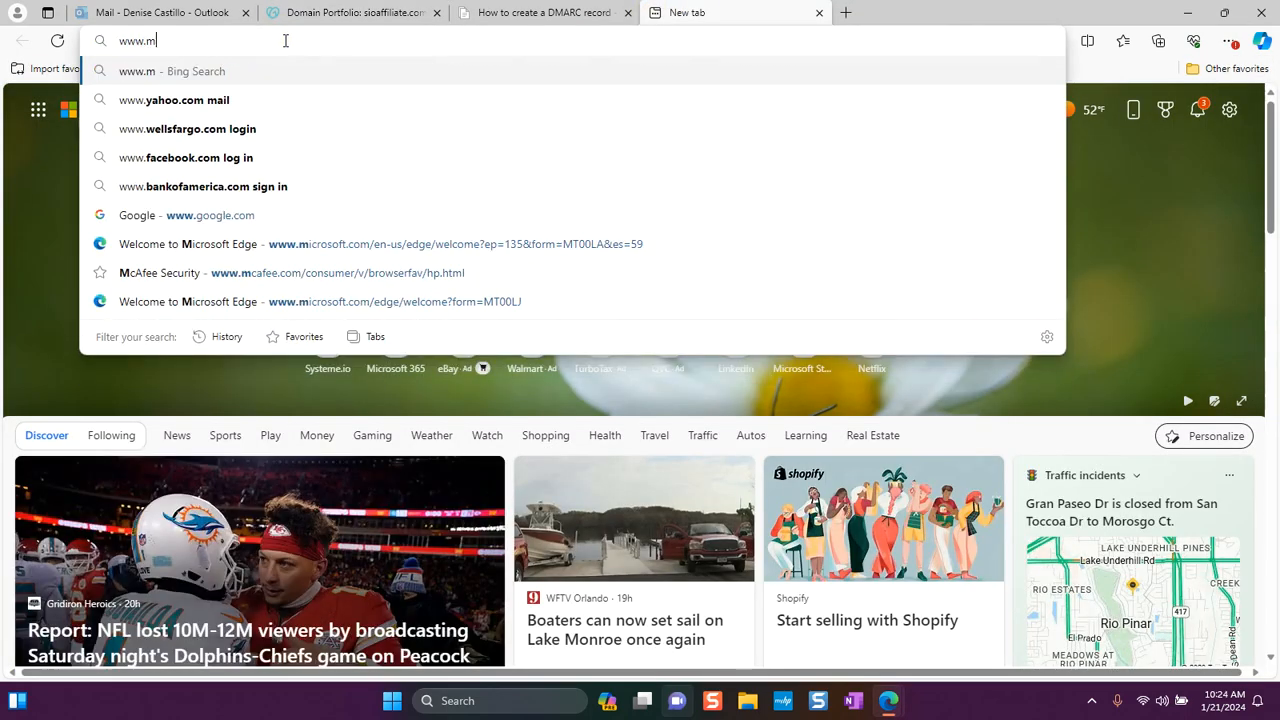
text(xtoolbox)
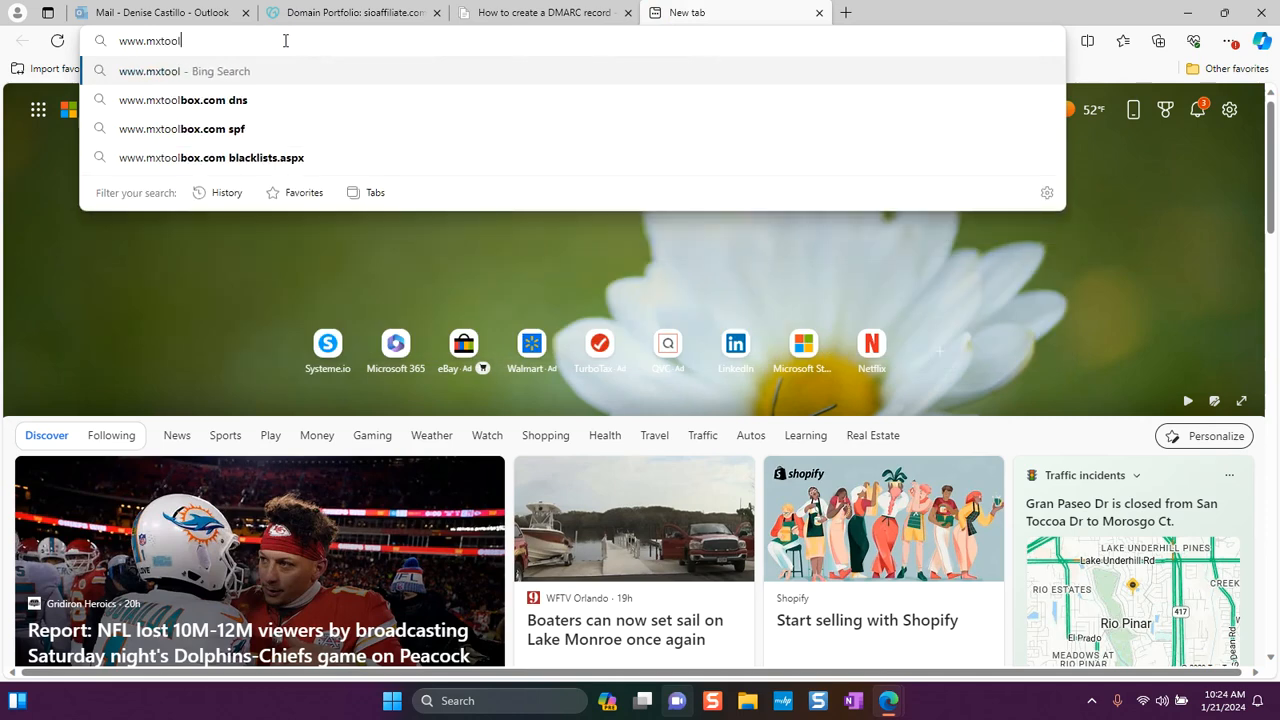
text(.com)
key(Return)
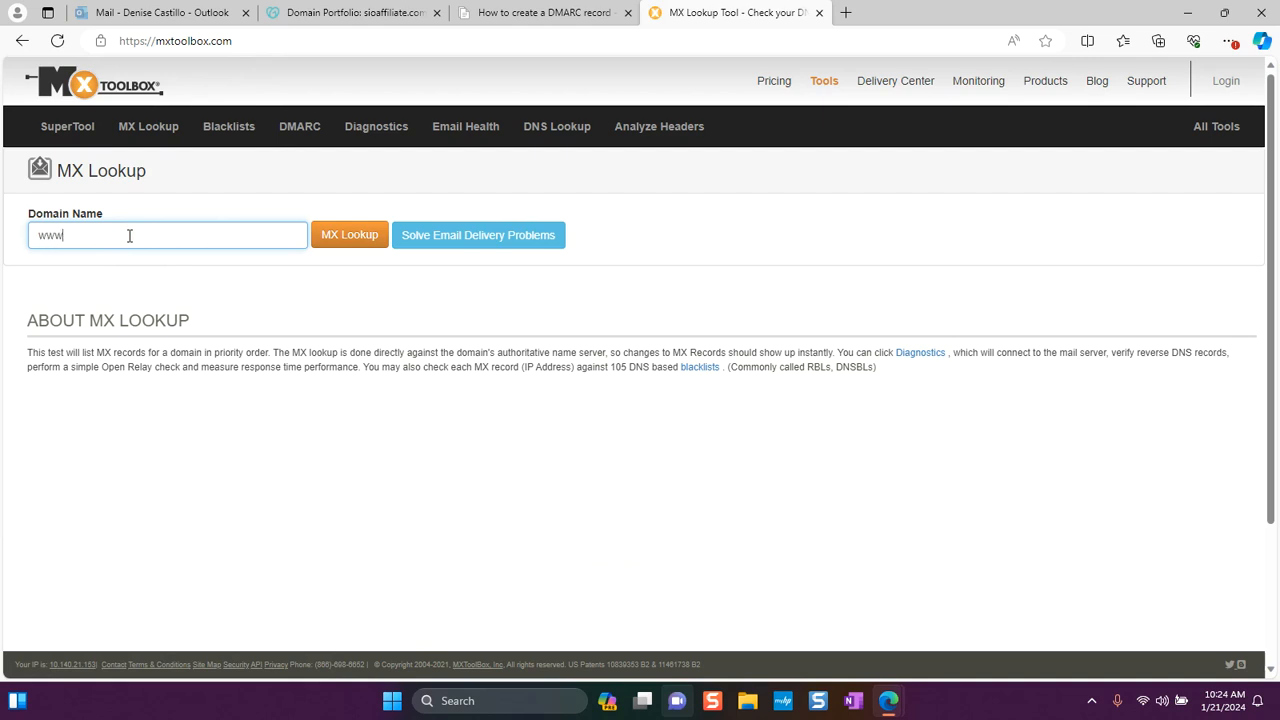
text(iliate.com)
click(341, 238)
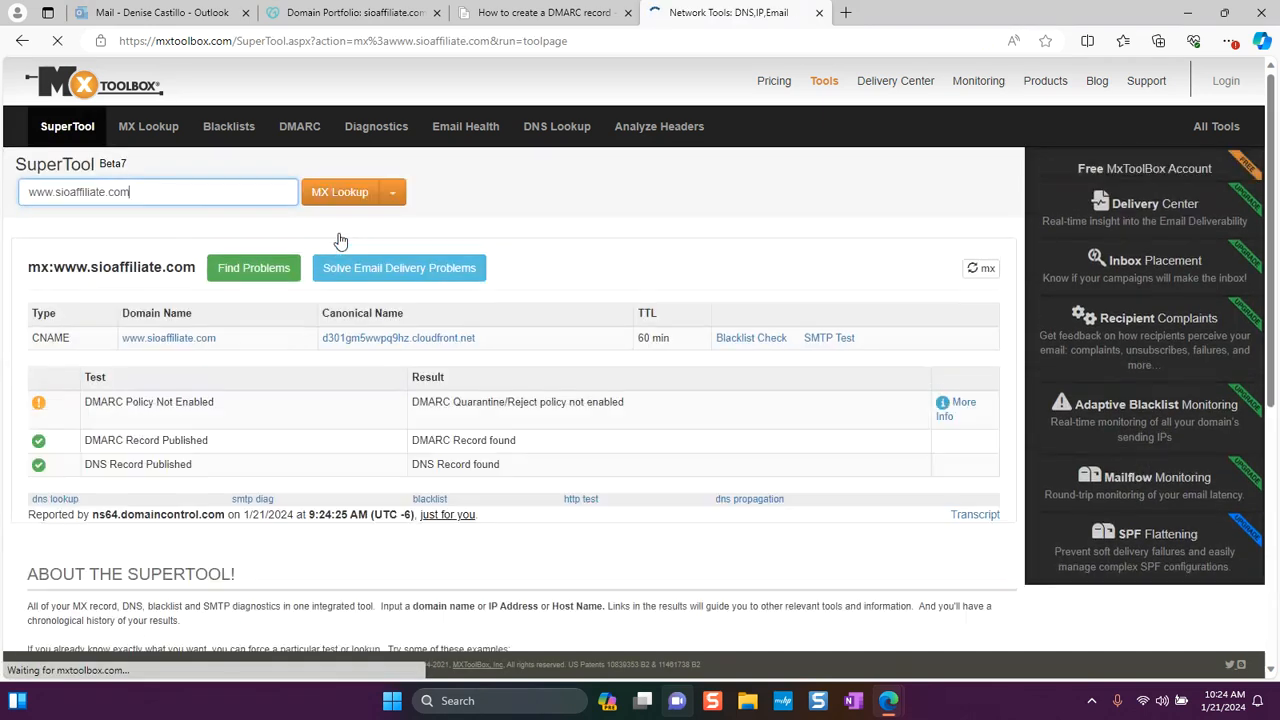
scroll(328, 258, down, 2)
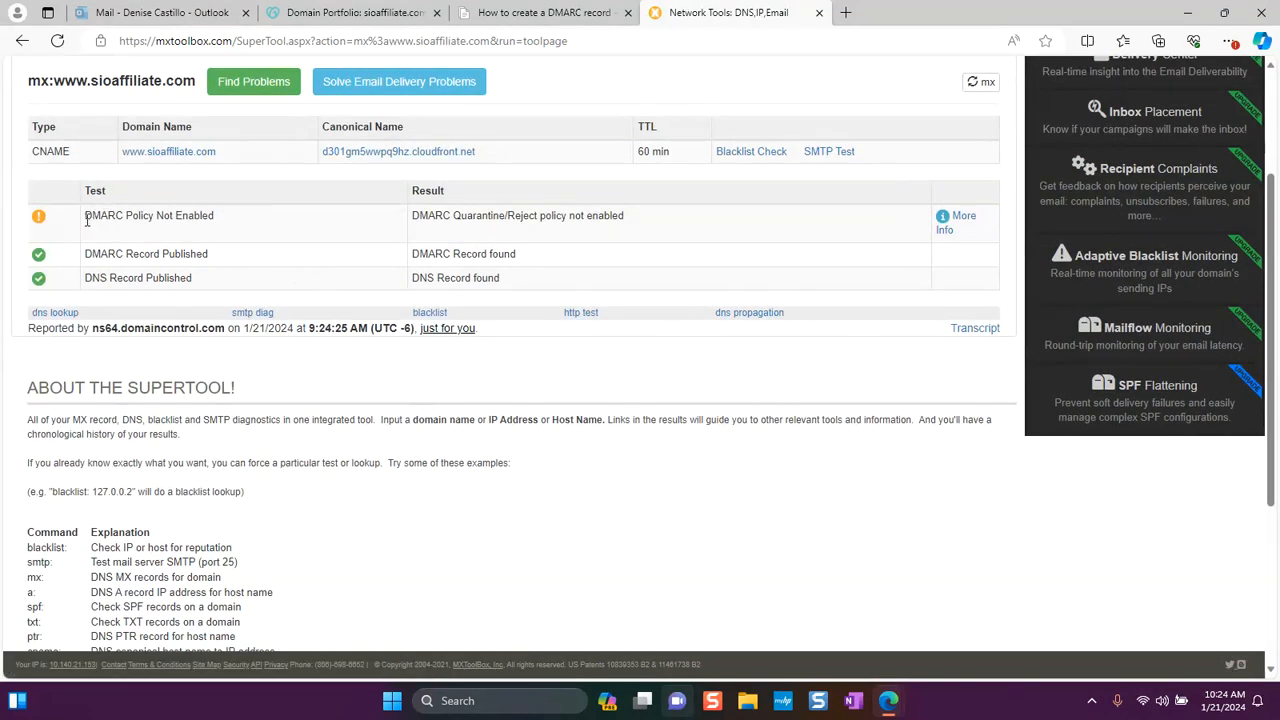
drag(225, 222, 83, 229)
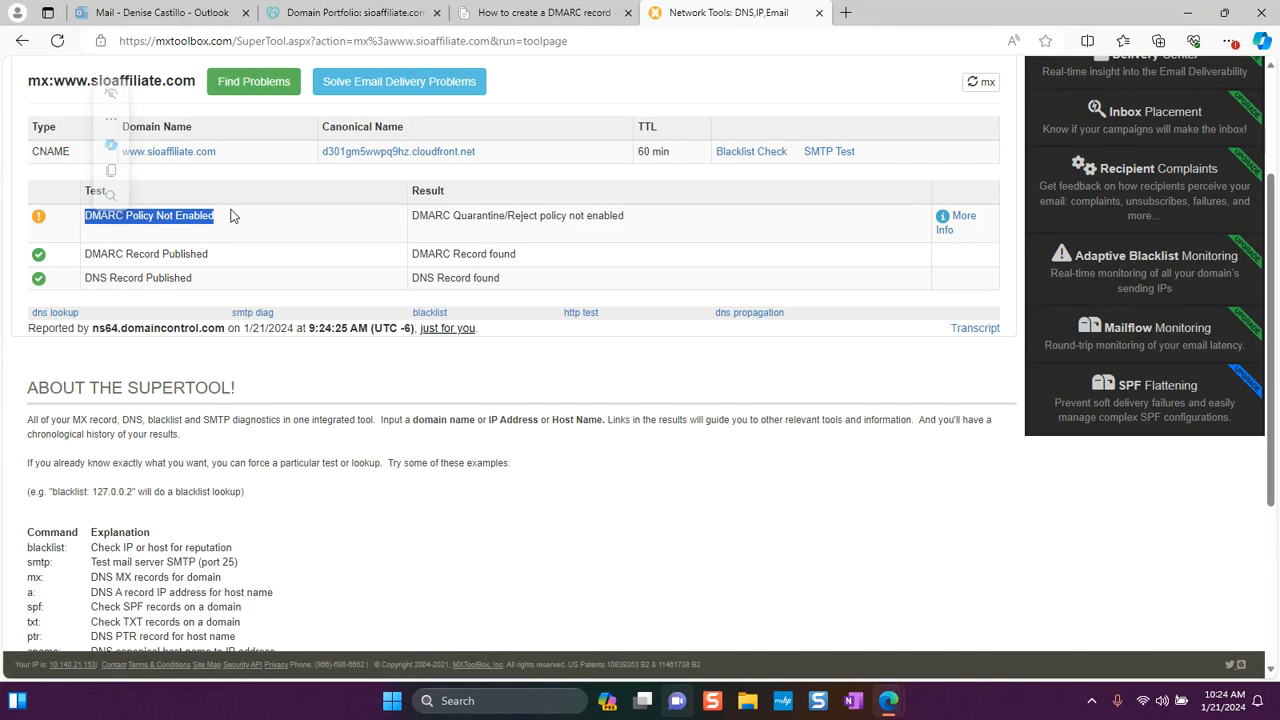
Step: Confirm the _dmarc TXT record (v=DMARC1; p=none) appears on page 2 of GoDaddy's DNS records
click(350, 17)
scroll(767, 362, down, 4)
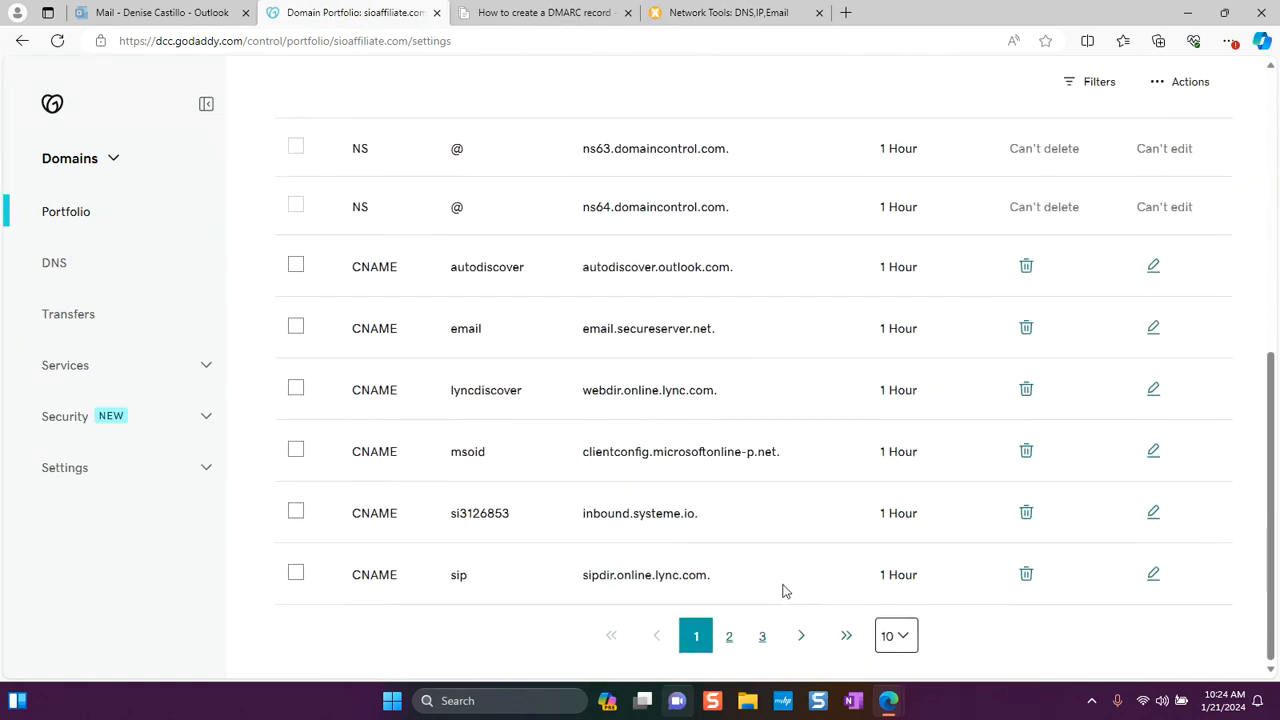
click(729, 637)
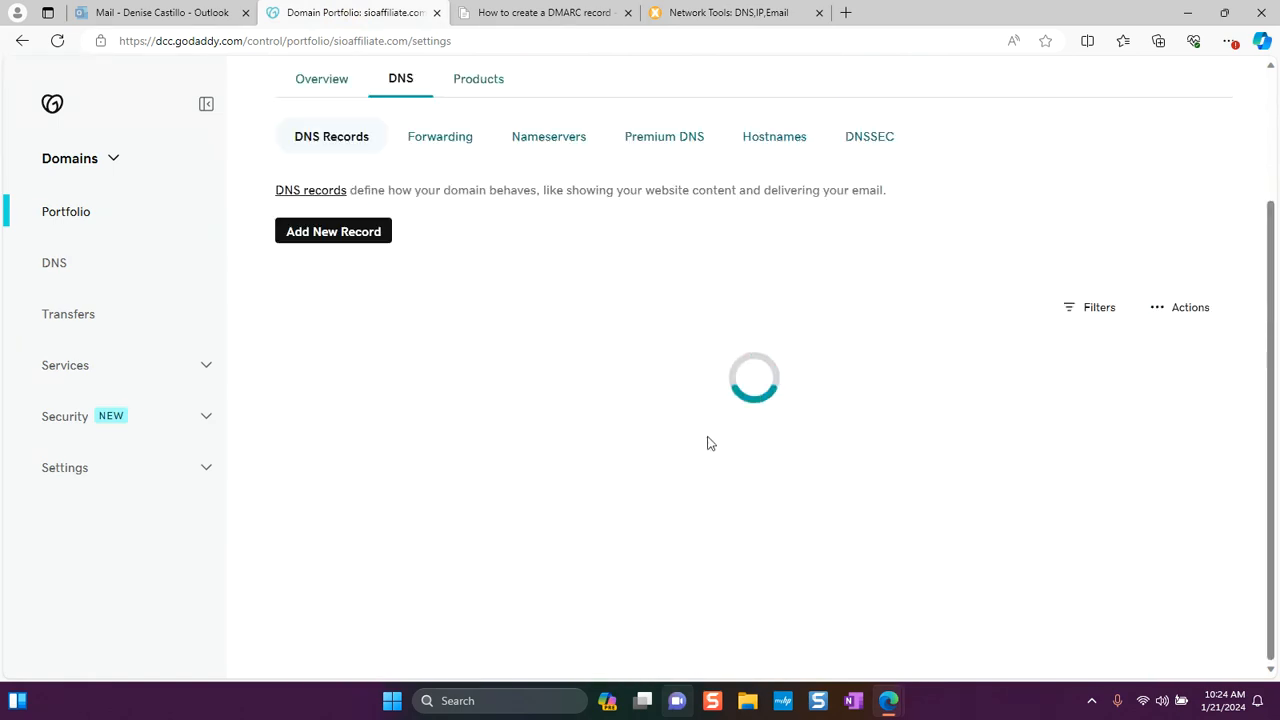
scroll(610, 530, down, 4)
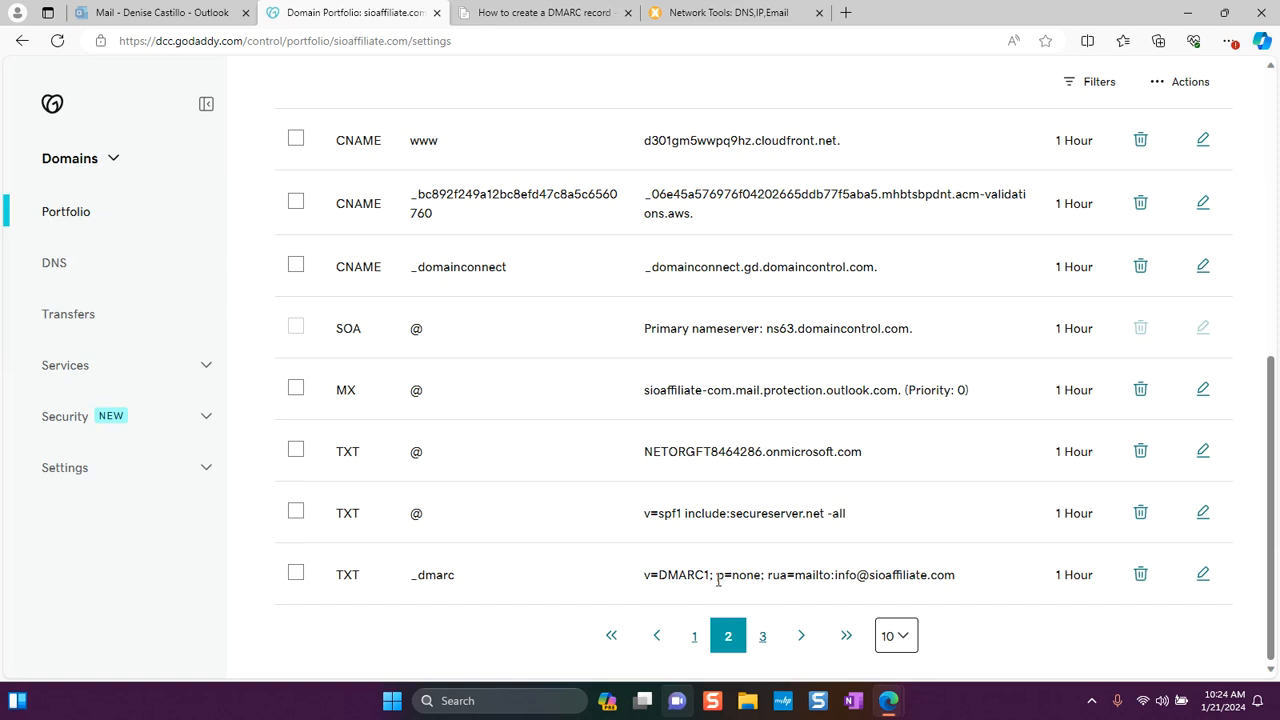
click(735, 18)
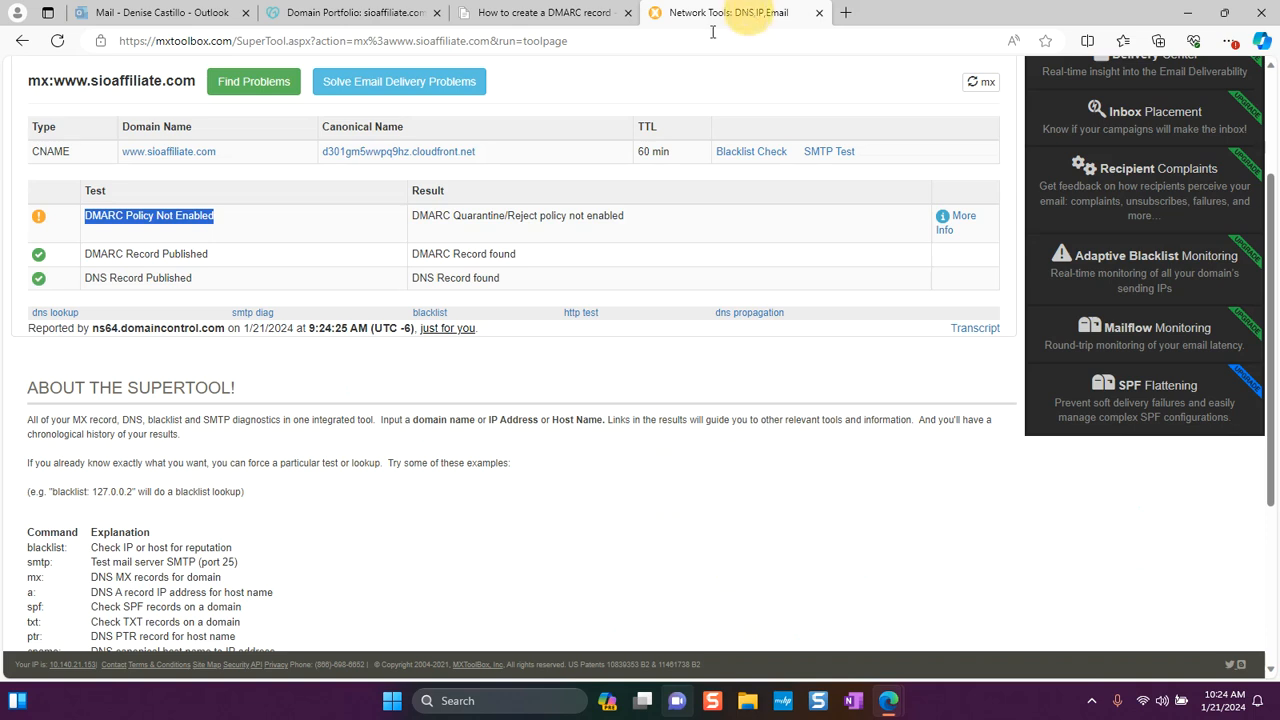
Step: Clear the highlighted test name in MxToolbox and bring the Outlook mail window forward
click(166, 218)
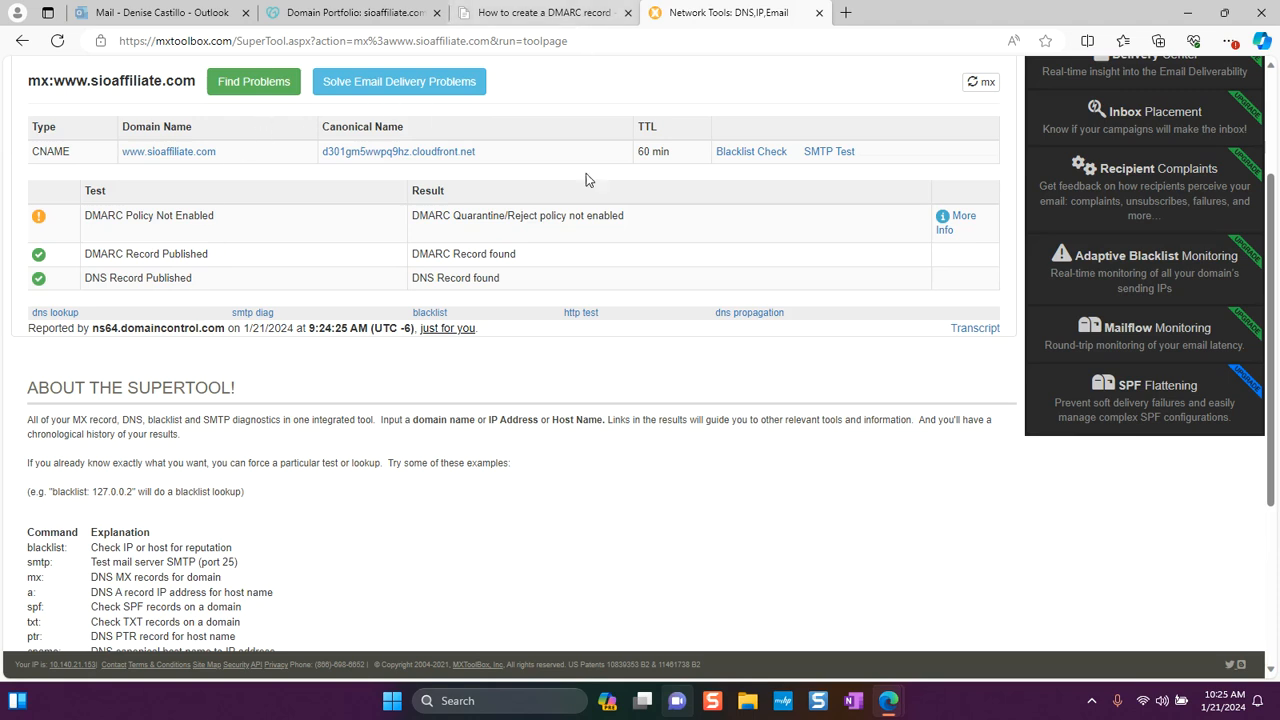
mouse_move(888, 706)
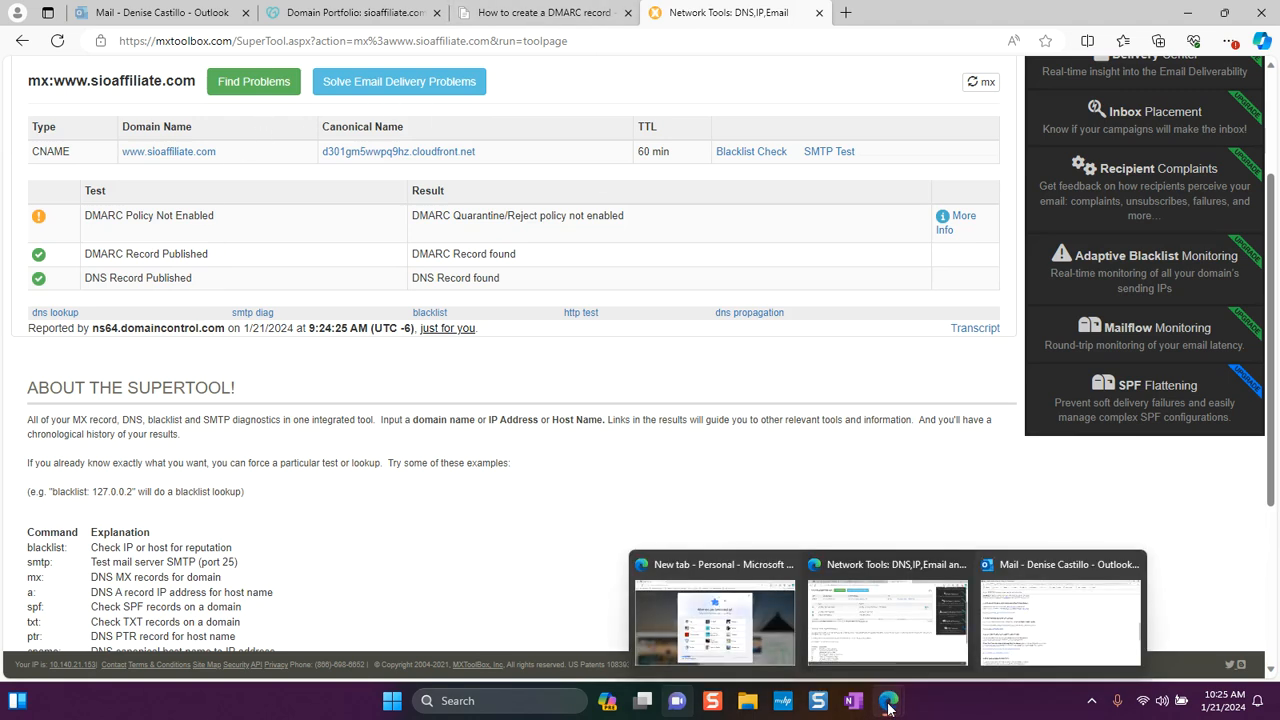
click(1052, 640)
scroll(350, 410, down, 1)
scroll(350, 410, up, 3)
scroll(350, 410, up, 1)
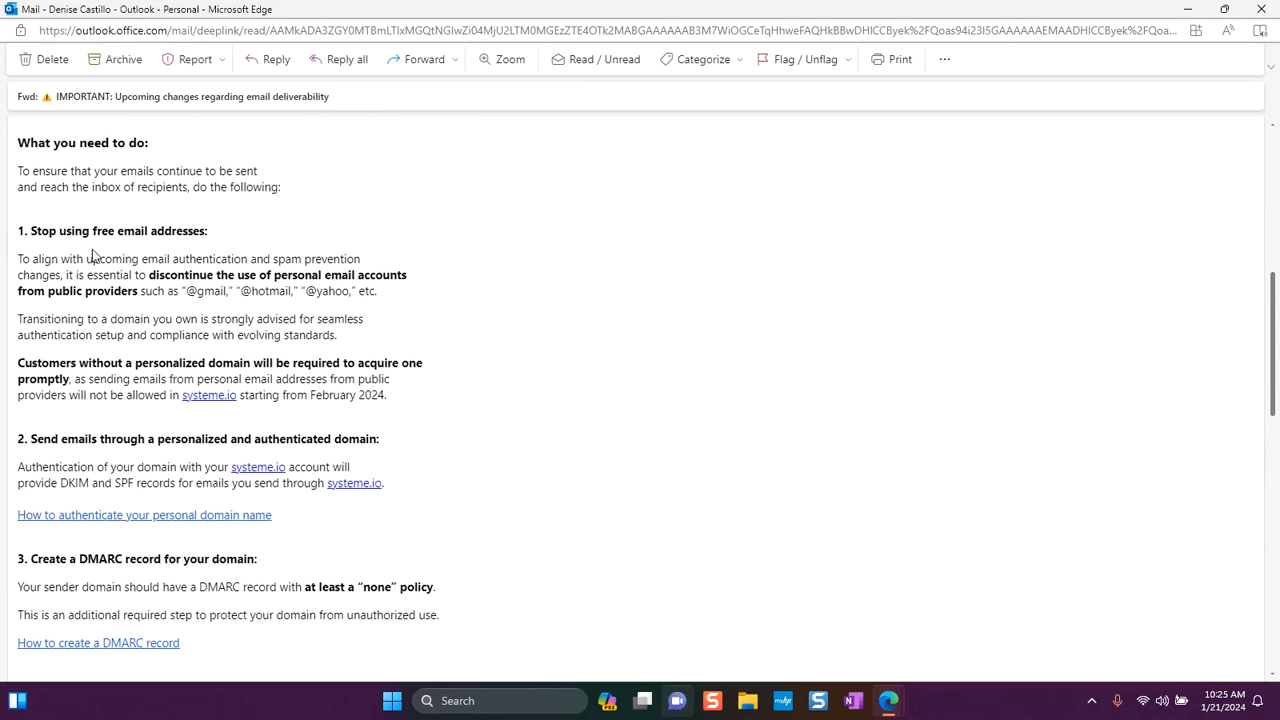
scroll(150, 249, down, 1)
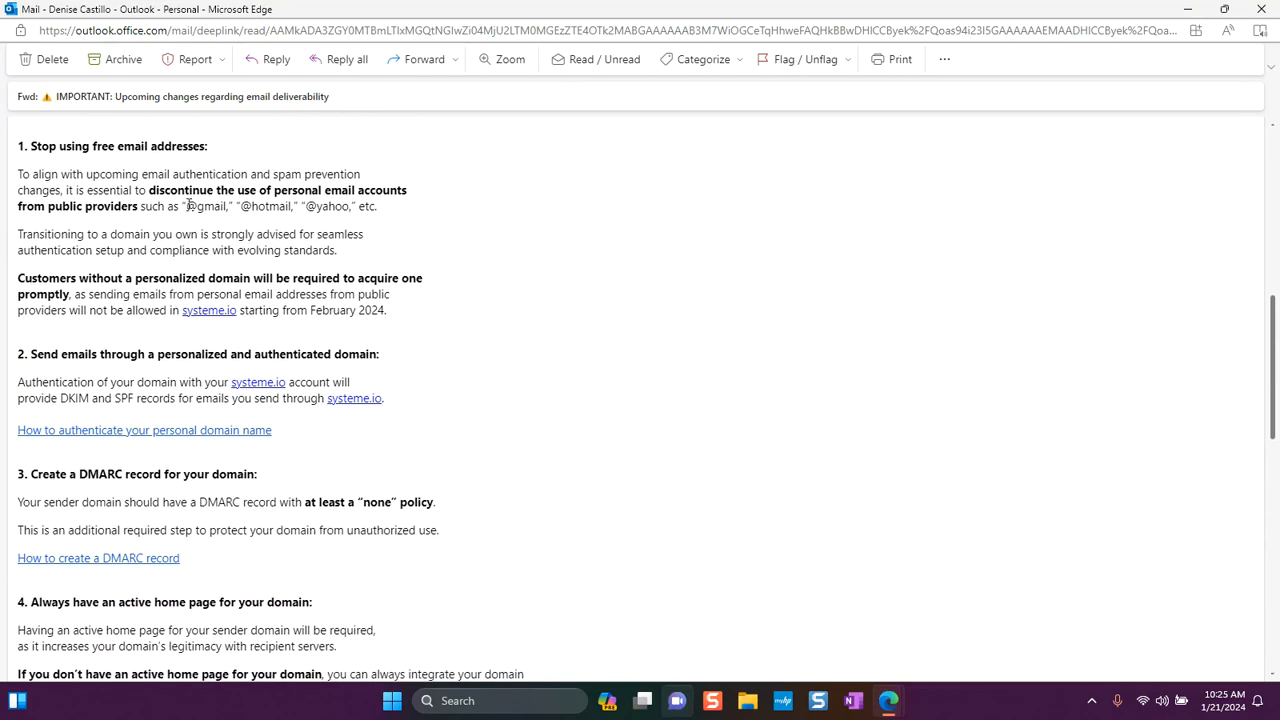
scroll(118, 298, down, 1)
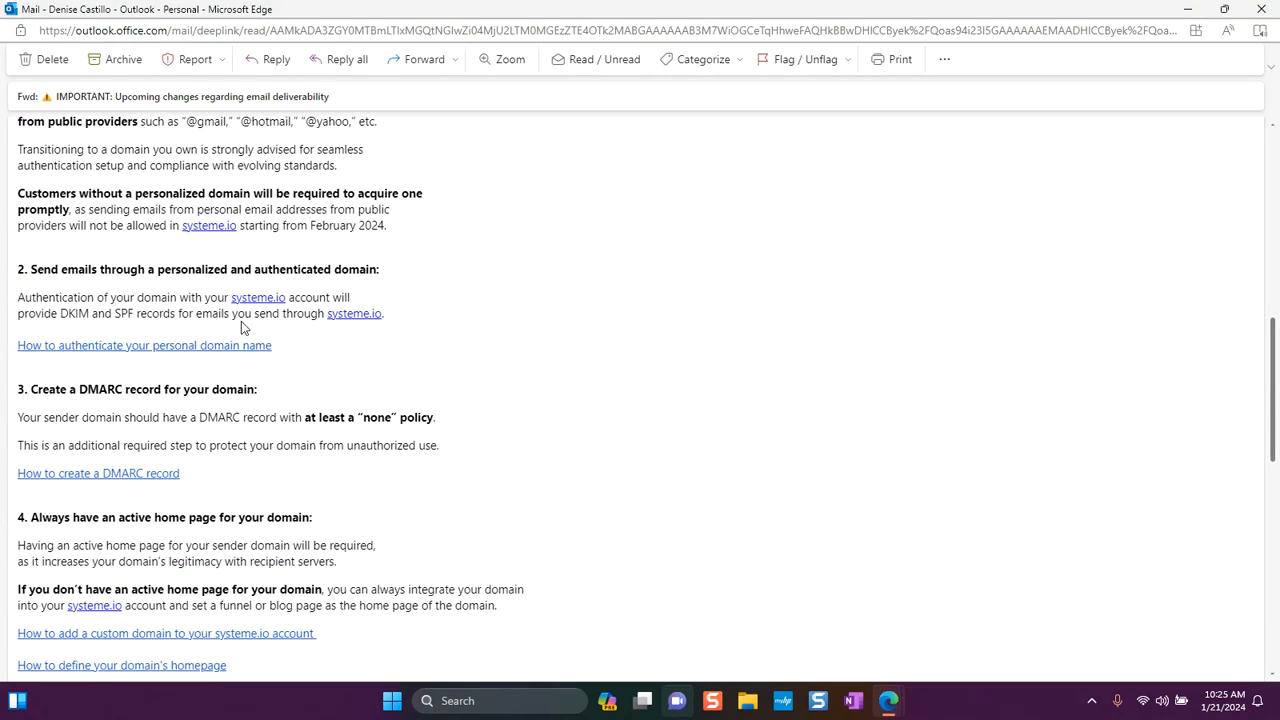
scroll(315, 313, down, 1)
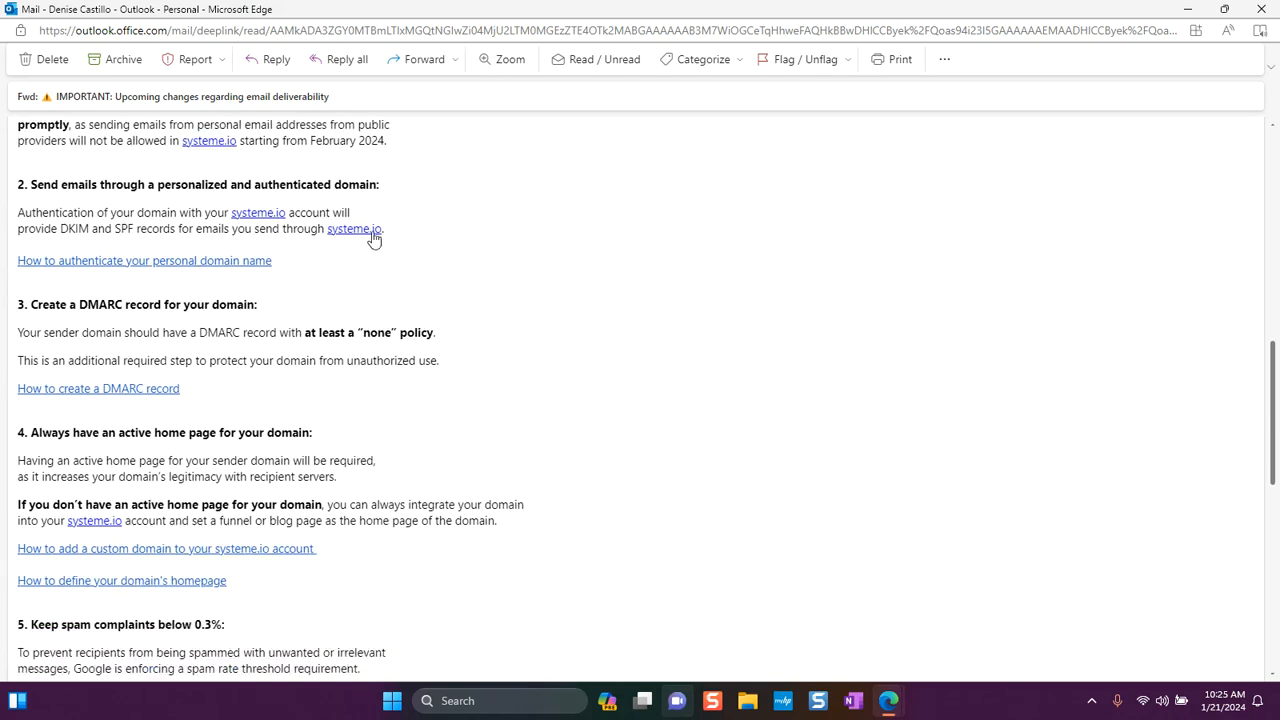
scroll(176, 296, down, 1)
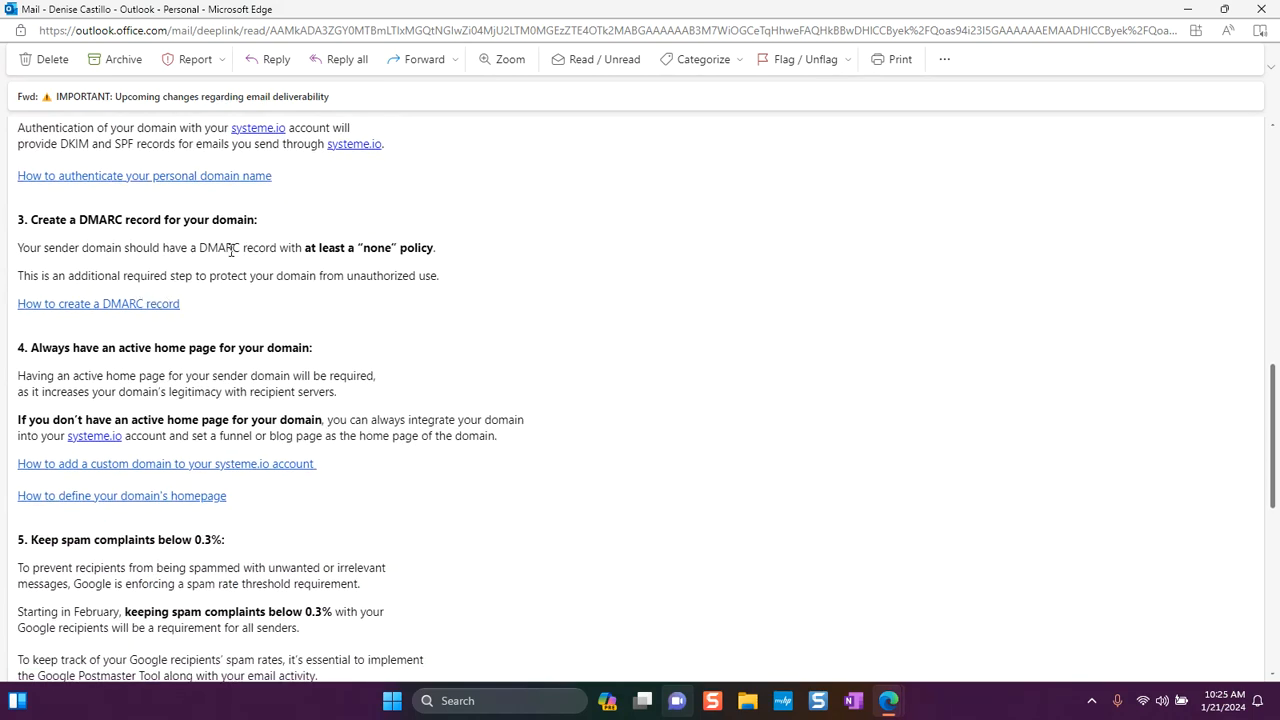
scroll(232, 251, down, 1)
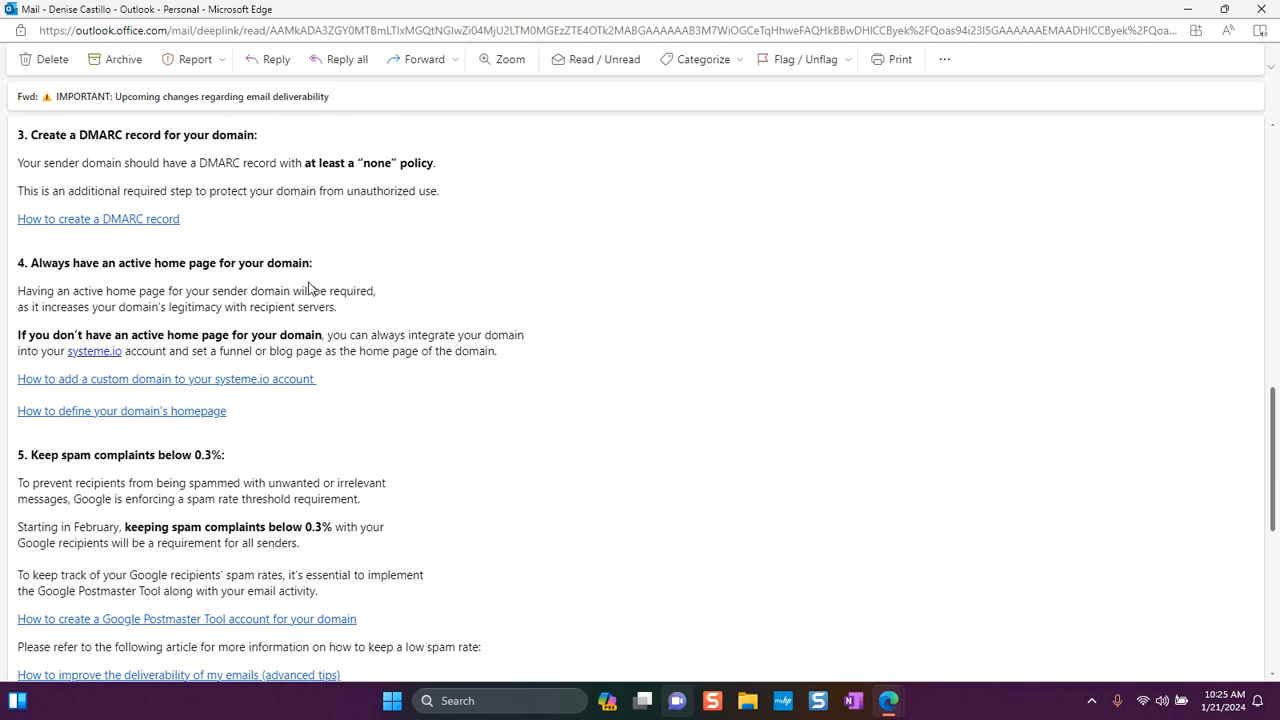
scroll(310, 289, down, 1)
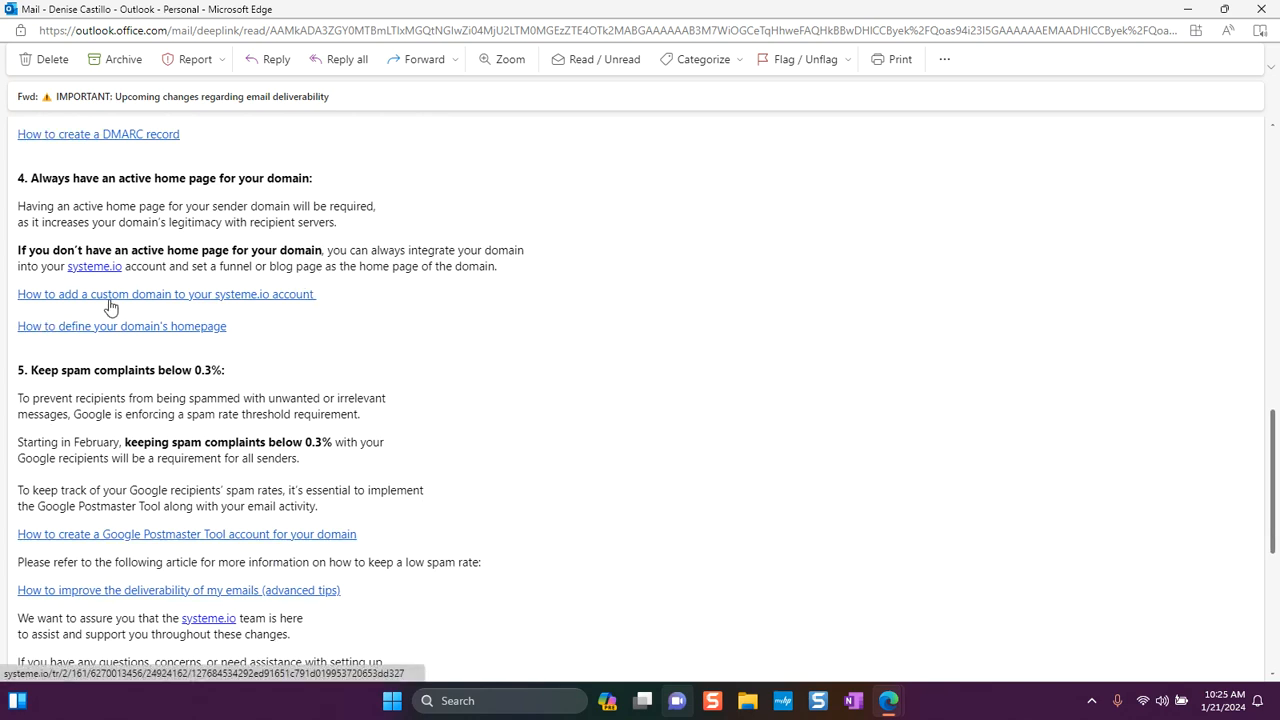
scroll(110, 307, down, 1)
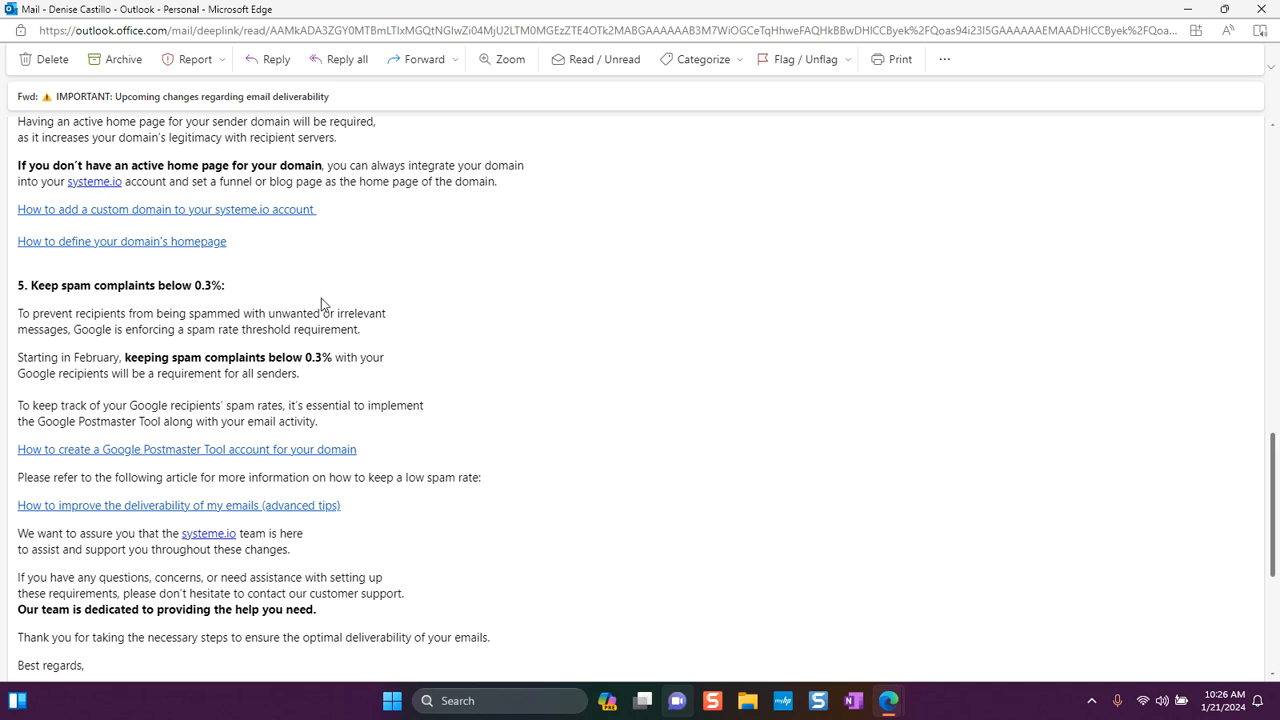
scroll(470, 362, up, 3)
scroll(465, 358, up, 3)
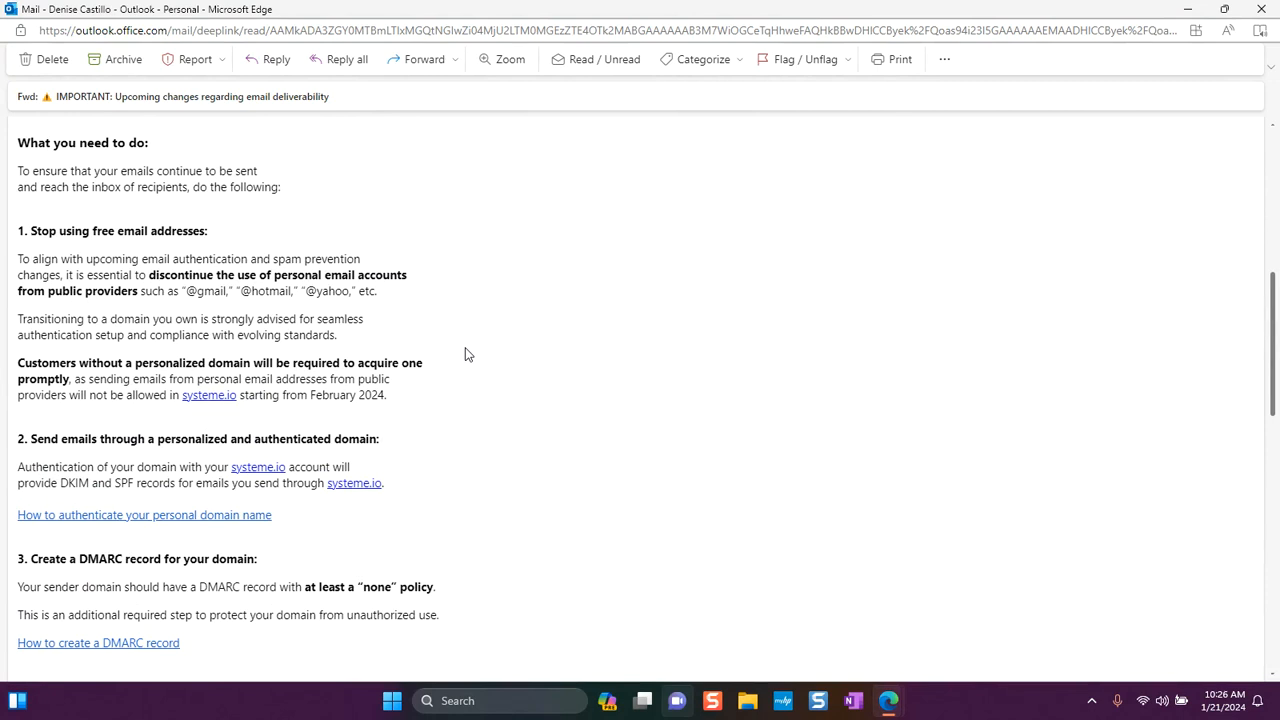
scroll(465, 354, up, 1)
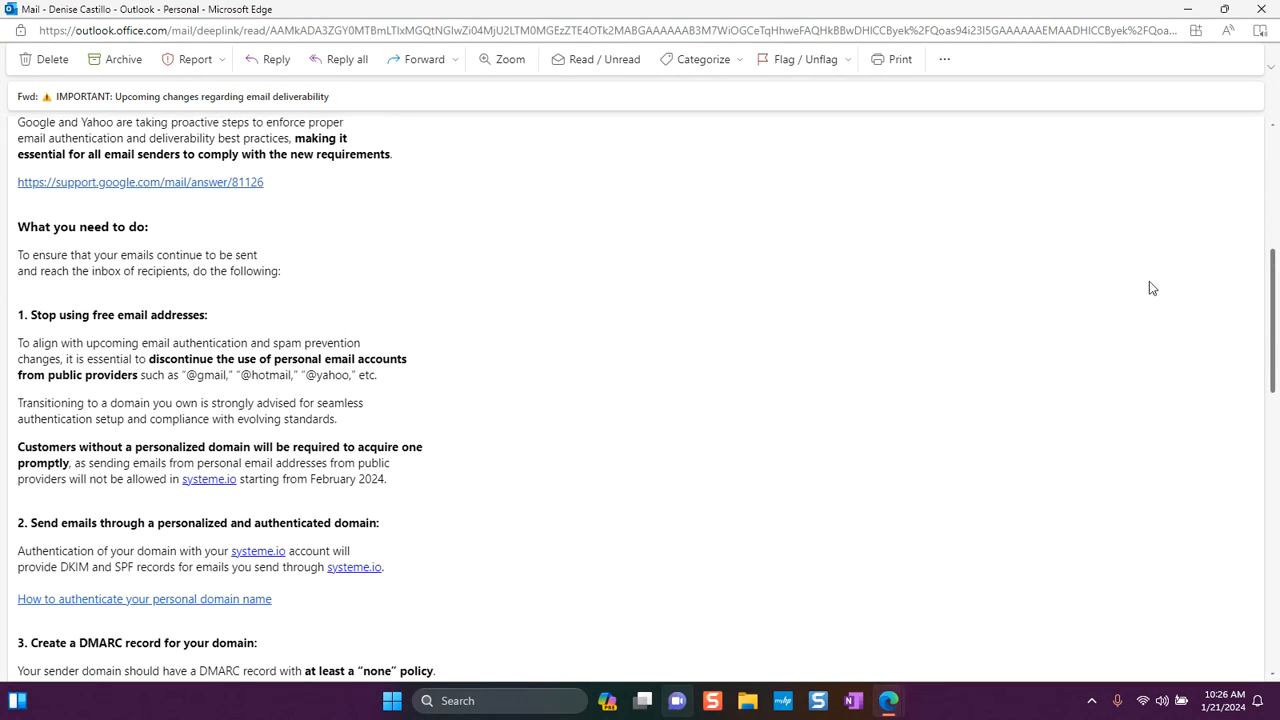
click(890, 704)
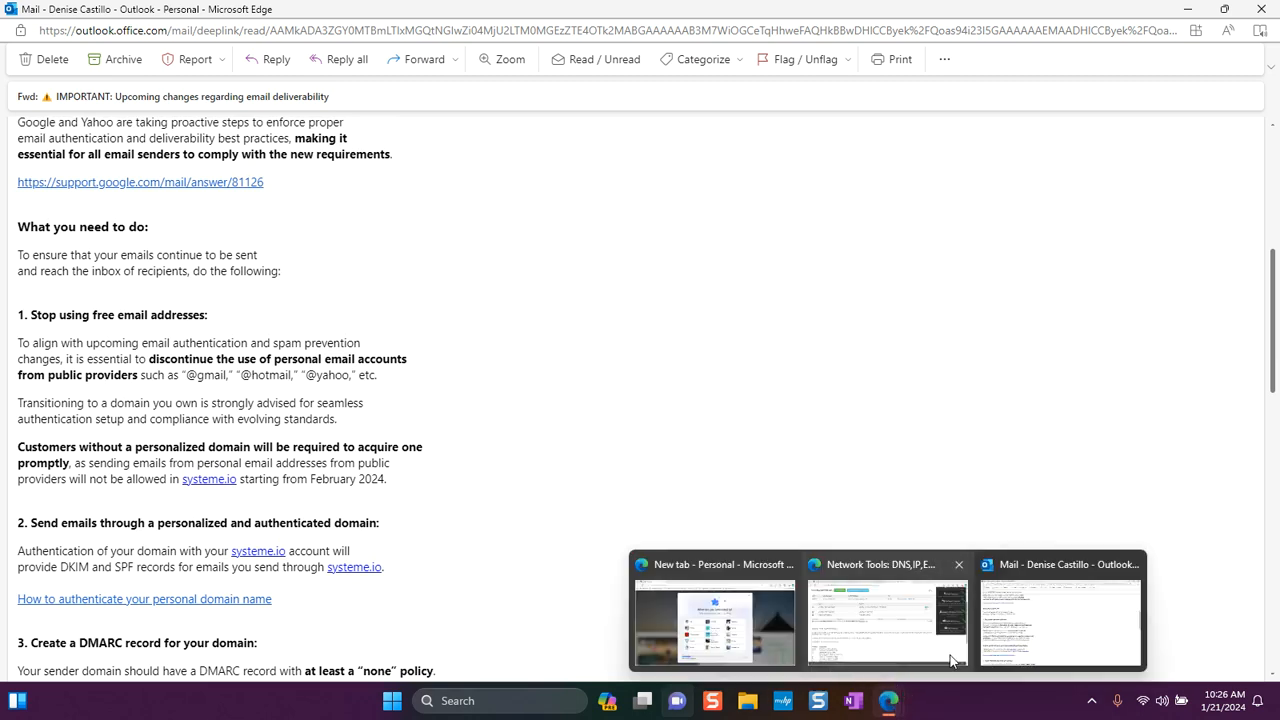
Step: Close the MxToolbox results tab and the DMARC how-to article tab in Edge
click(873, 629)
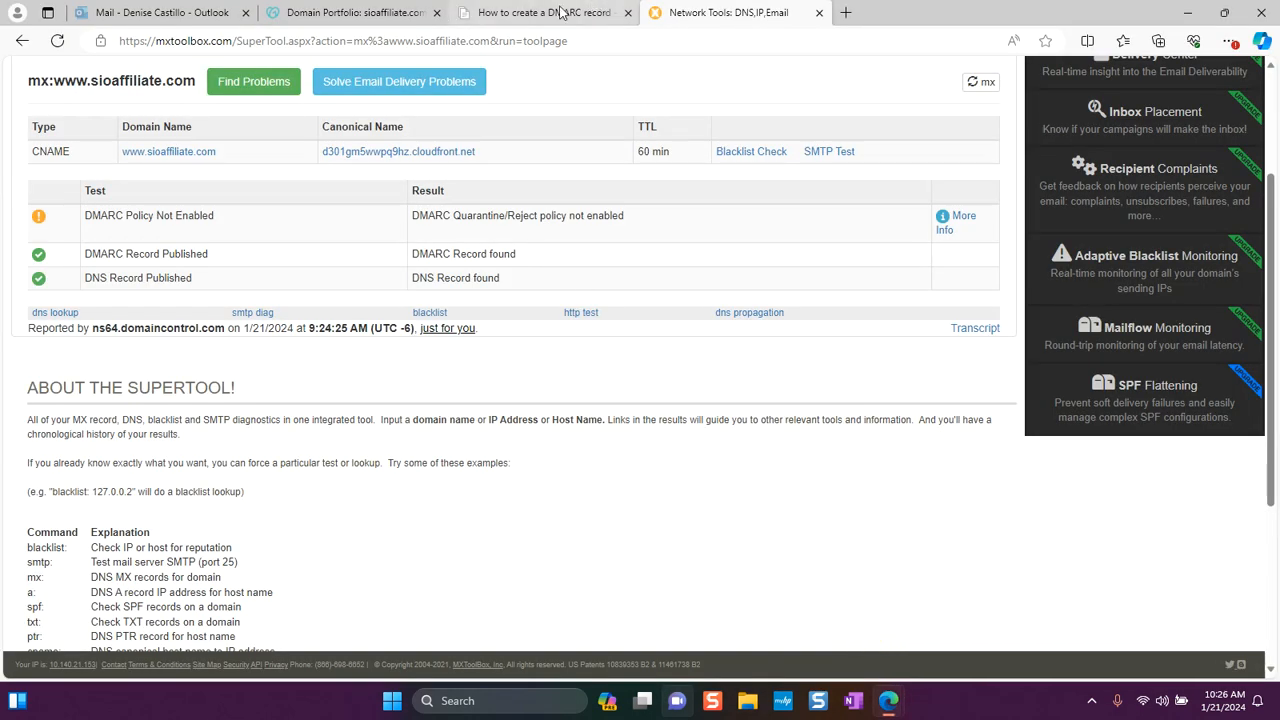
click(819, 12)
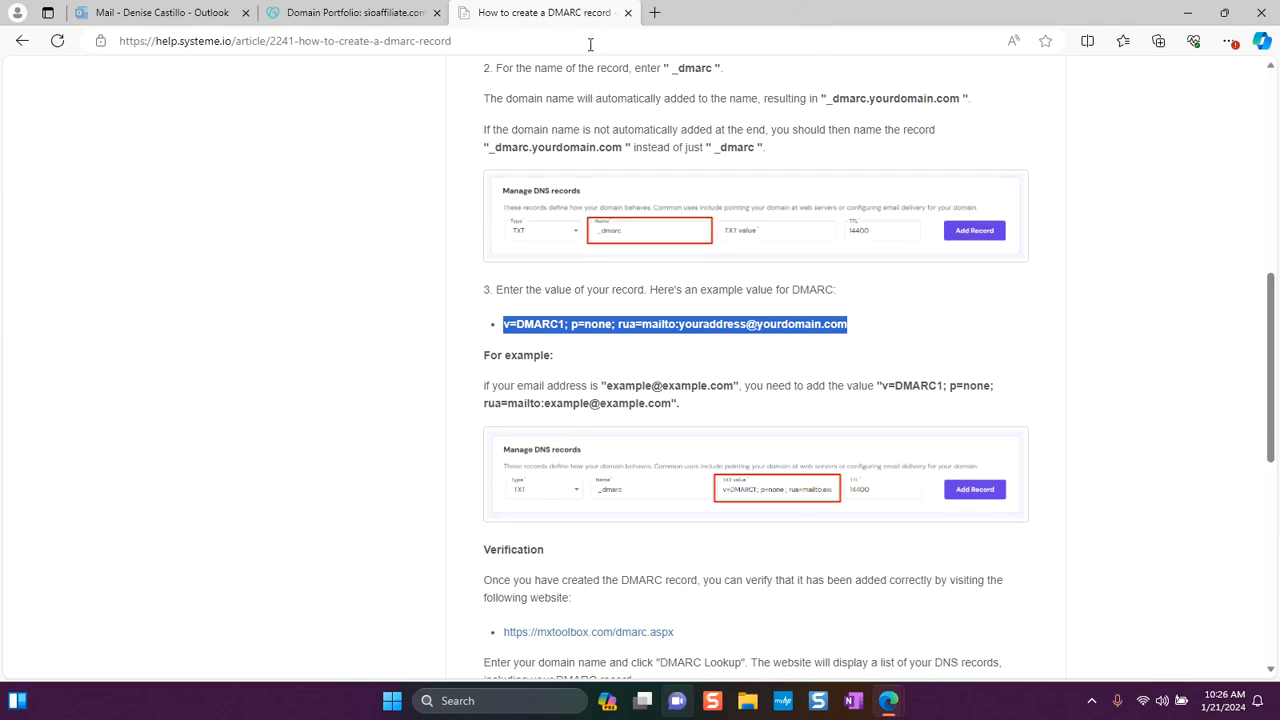
click(628, 12)
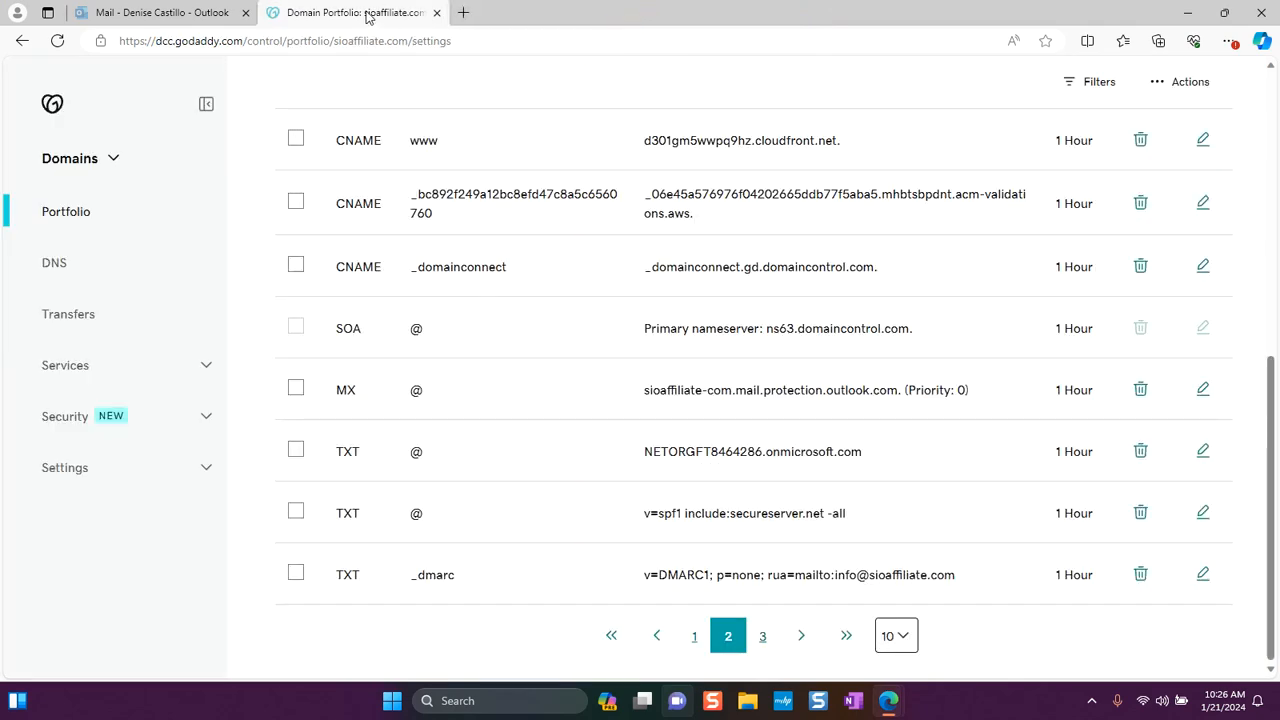
Step: Go to the systeme.io website in a new tab
click(463, 14)
text(systeme)
key(Return)
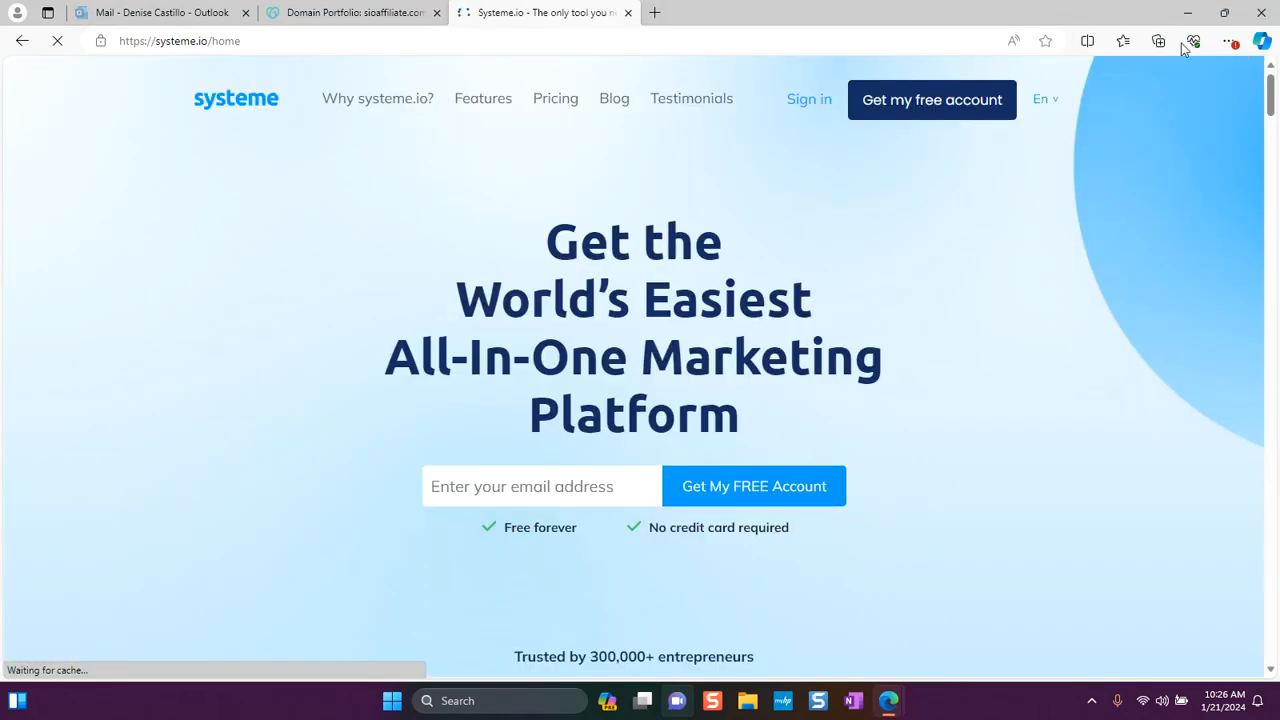
Step: Open Systeme.io account Settings and go to the Emails section
click(809, 102)
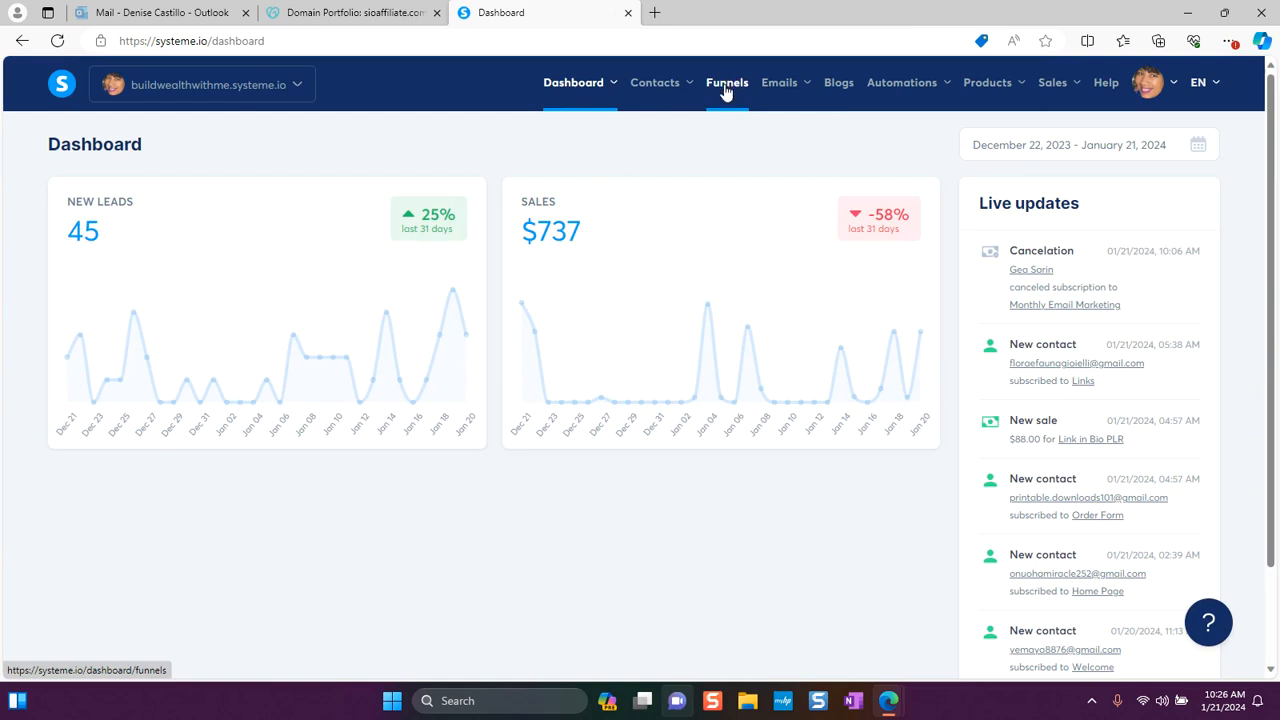
mouse_move(1148, 84)
click(1128, 136)
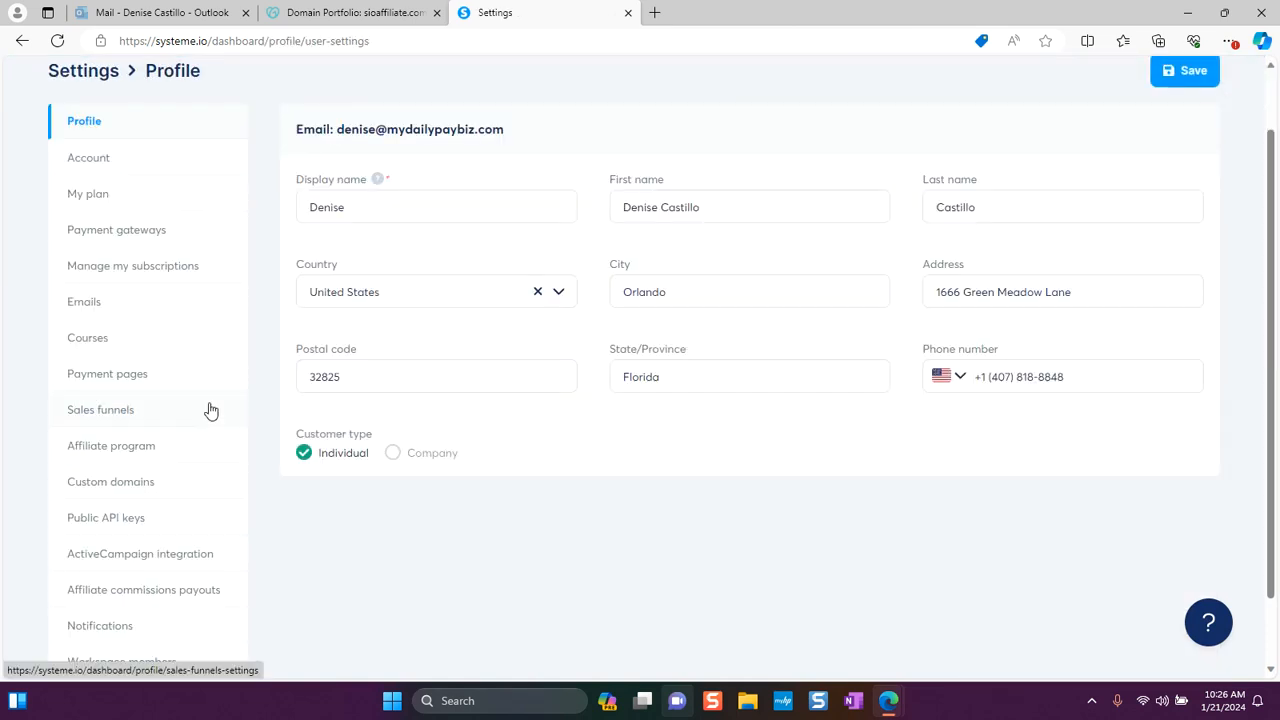
click(80, 304)
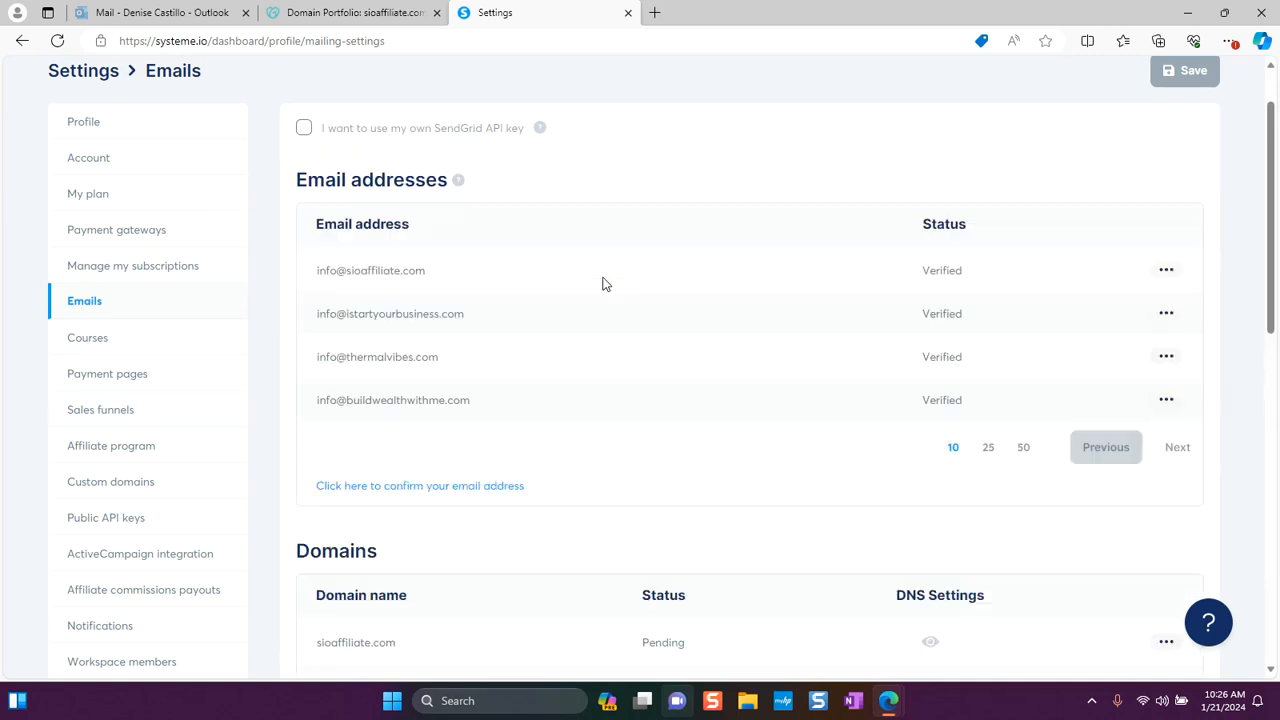
Step: Review the Domains statuses, with sioaffiliate.com still Pending, and select the current sender email address
scroll(603, 284, down, 5)
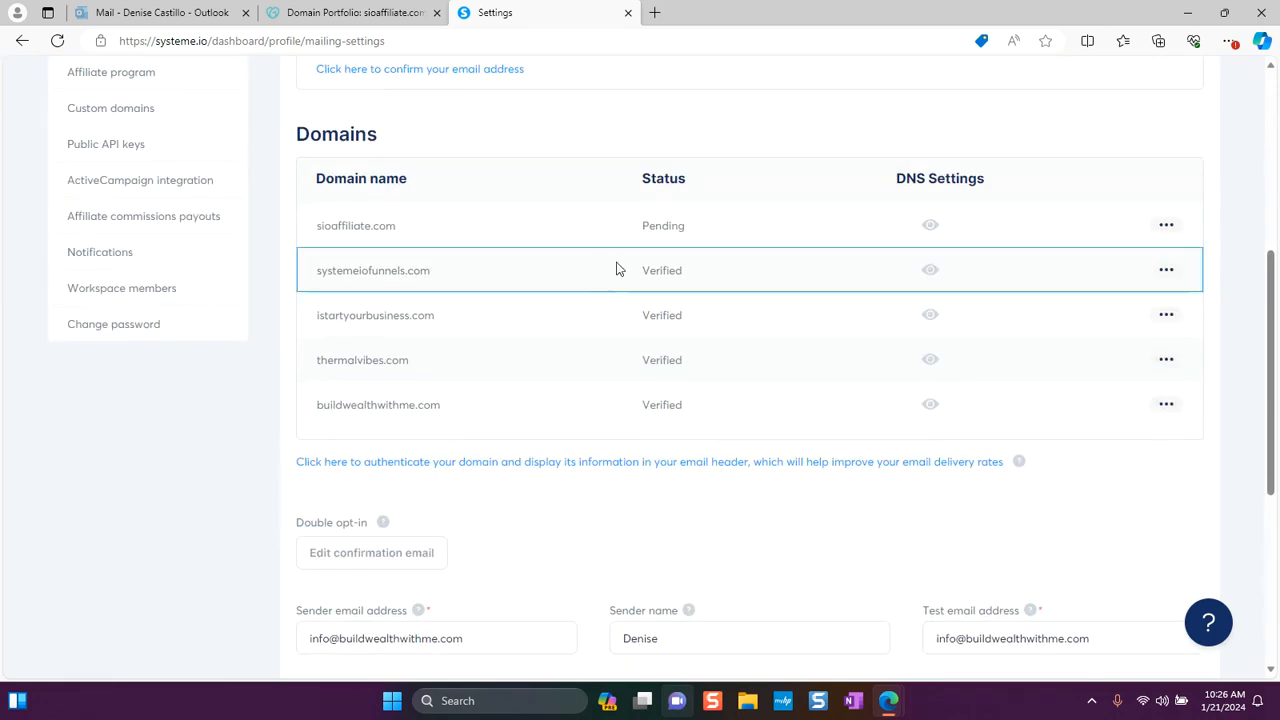
scroll(681, 241, up, 1)
scroll(683, 240, up, 2)
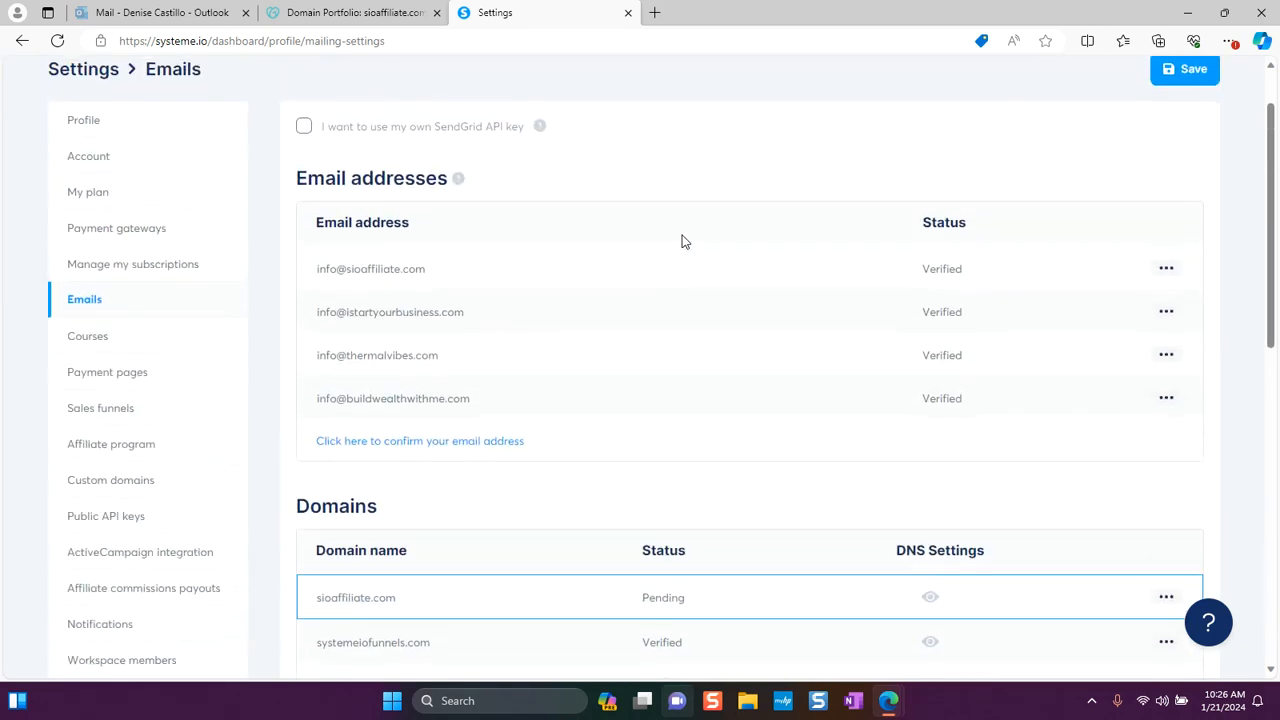
scroll(685, 364, down, 6)
scroll(683, 369, down, 1)
scroll(657, 406, down, 1)
scroll(586, 470, up, 3)
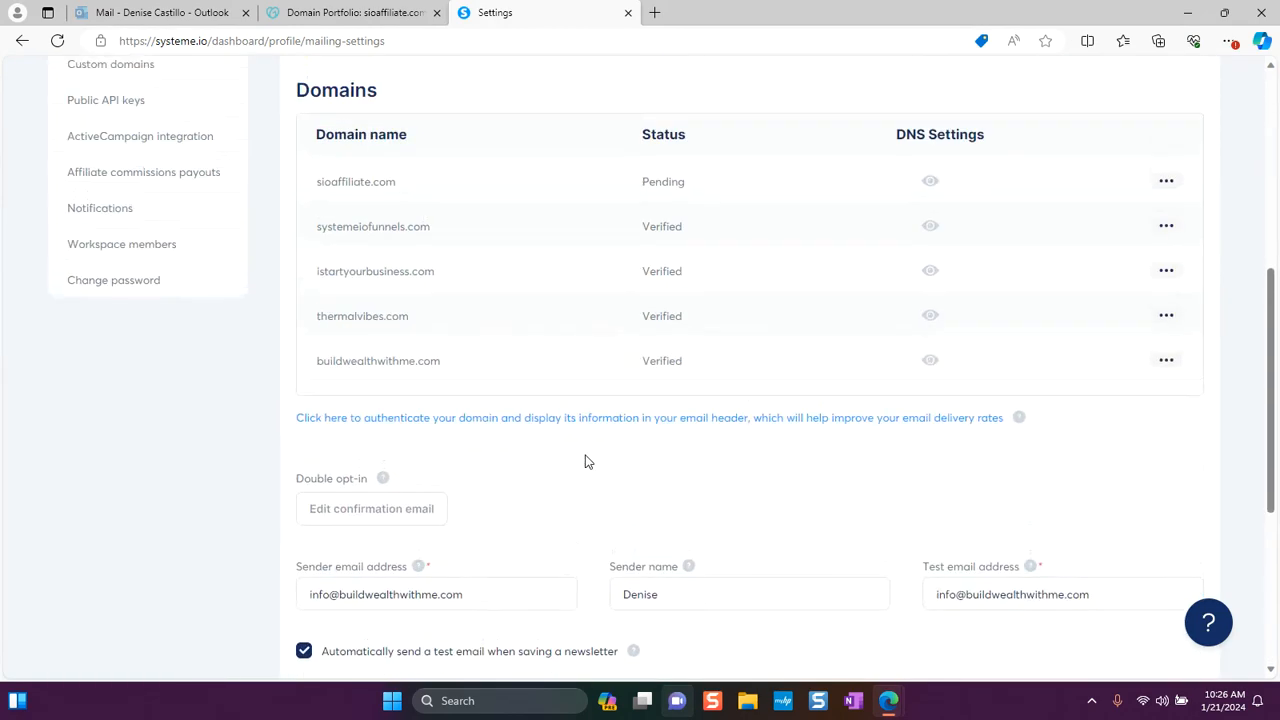
scroll(584, 460, down, 2)
drag(490, 408, 256, 407)
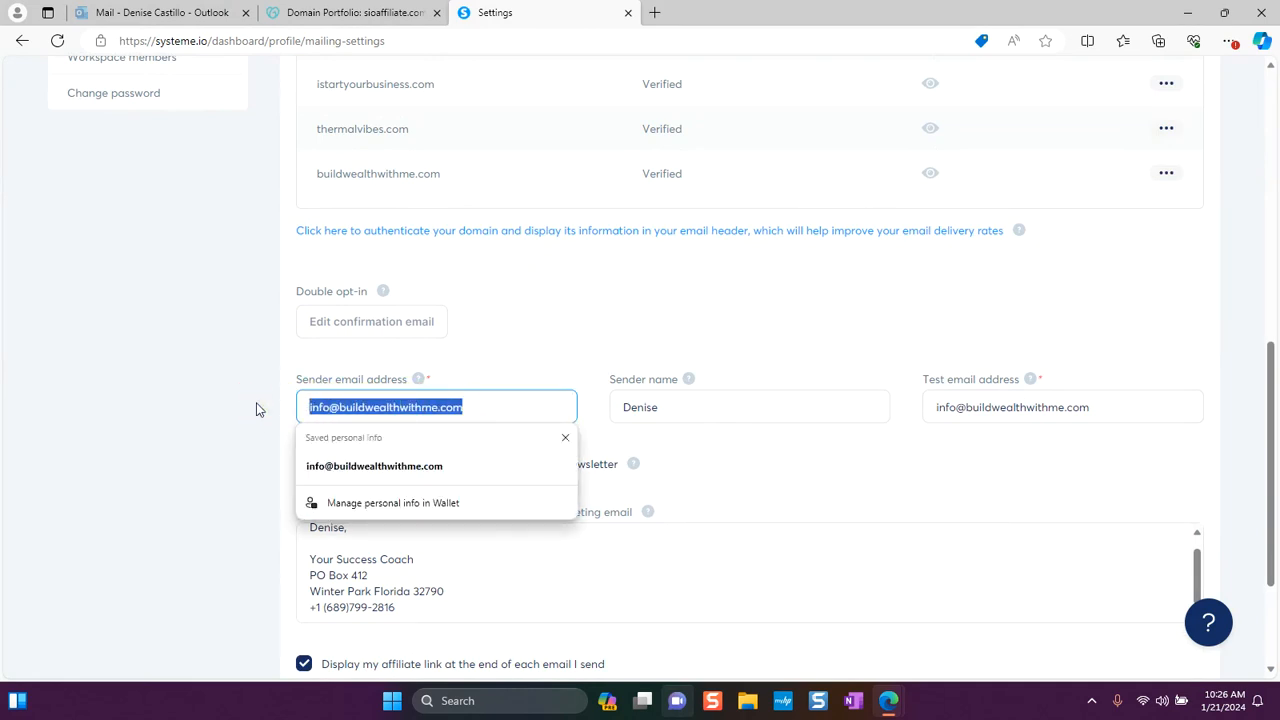
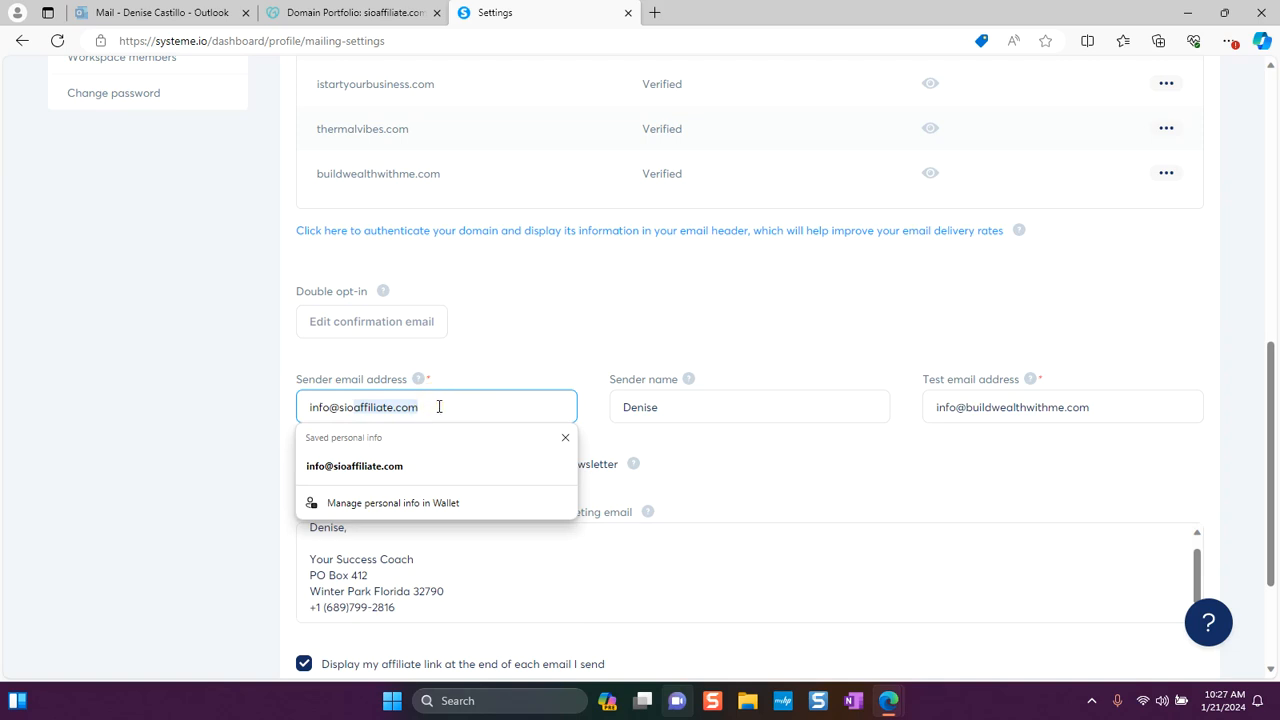
click(376, 469)
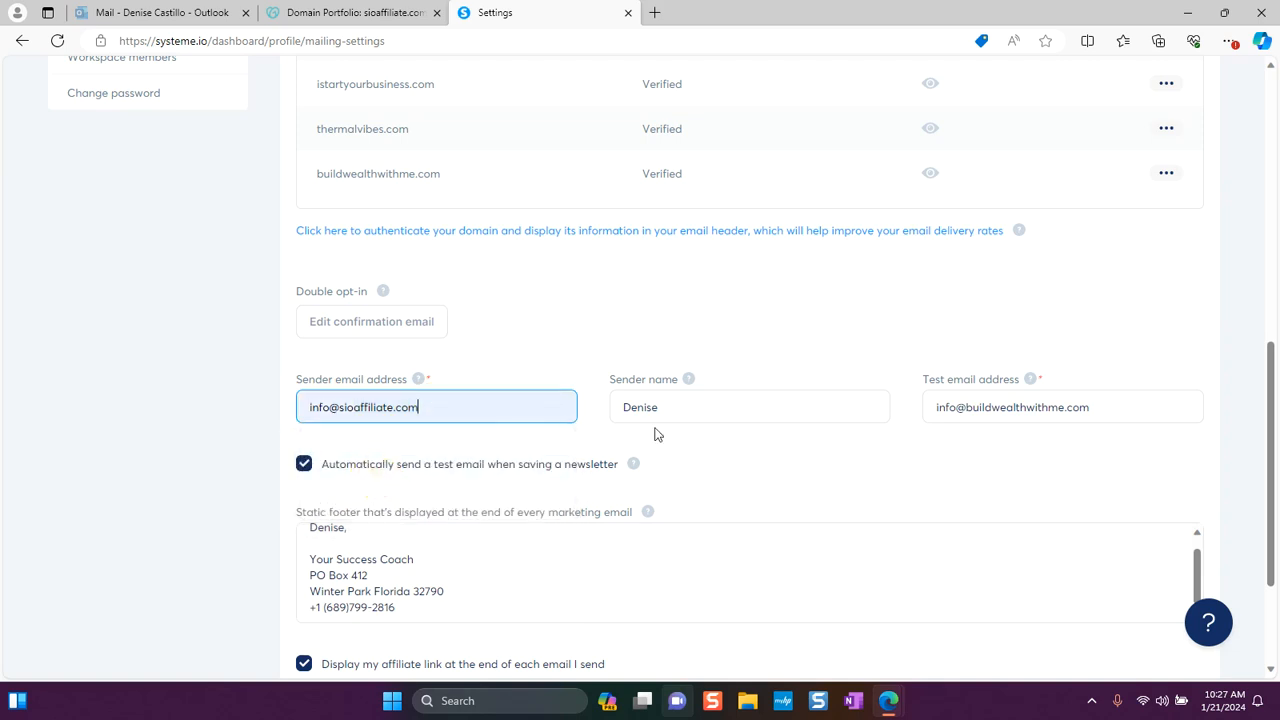
drag(1109, 406, 906, 410)
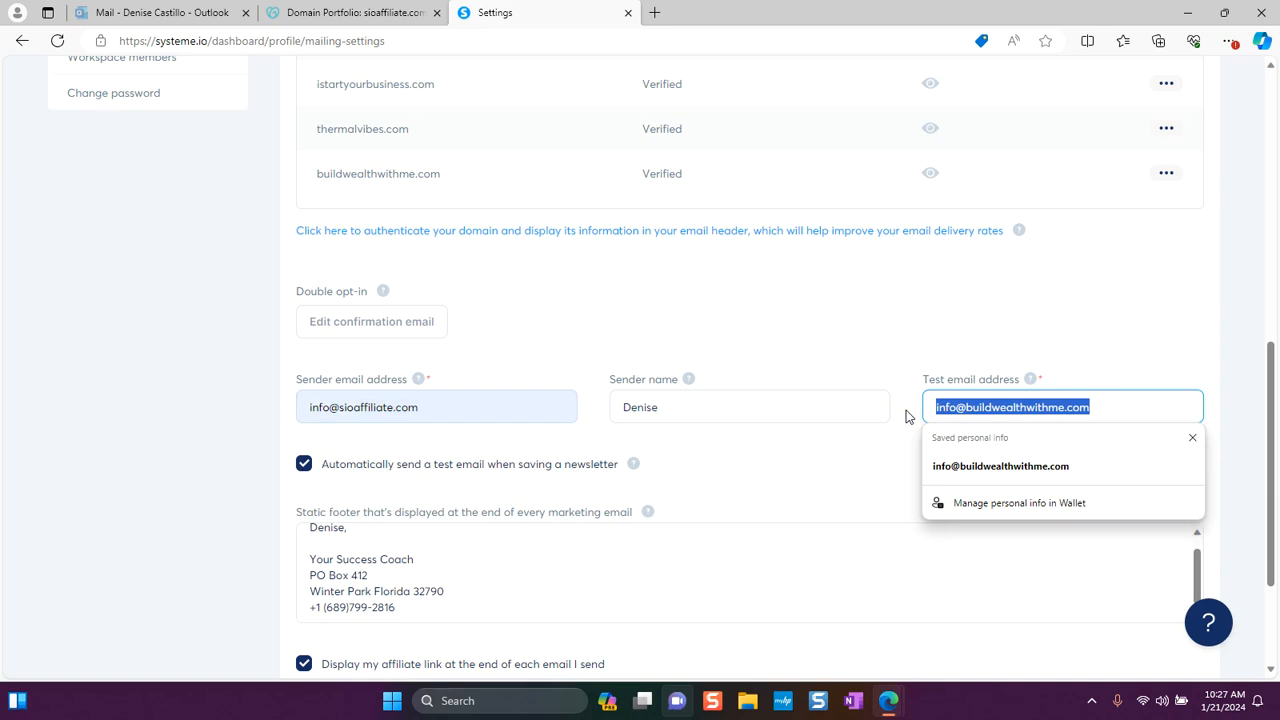
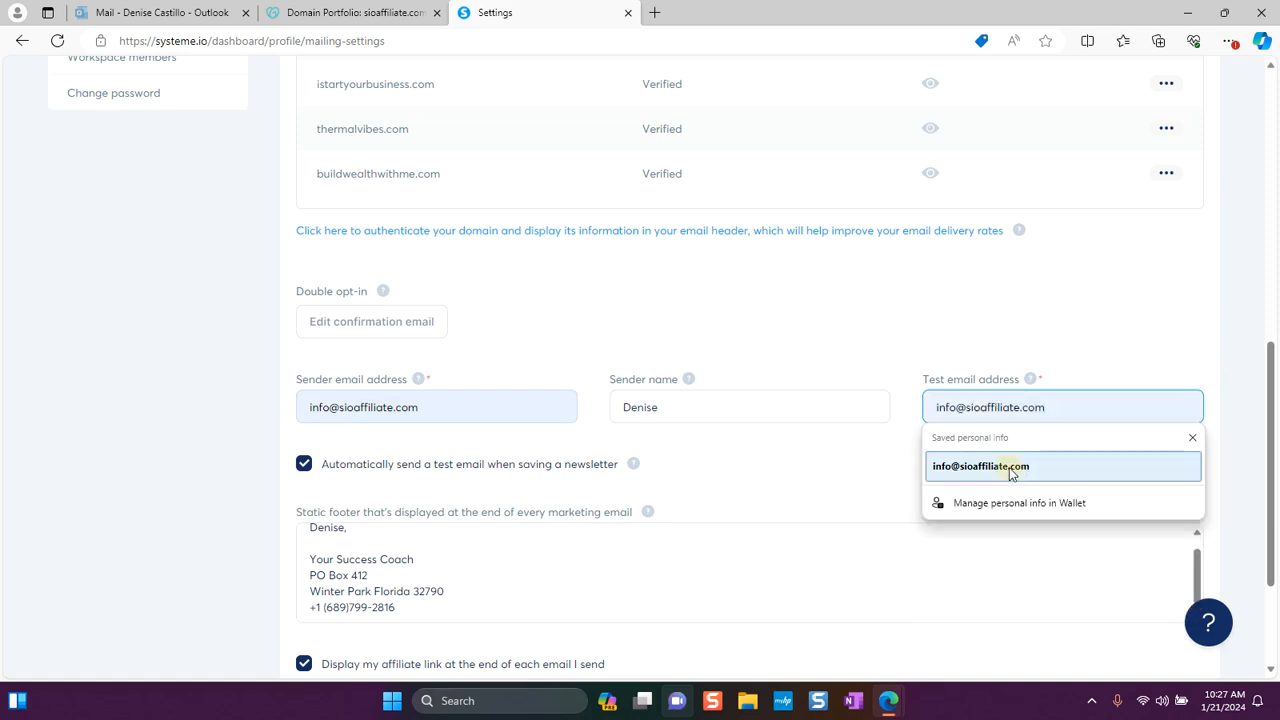
click(1010, 470)
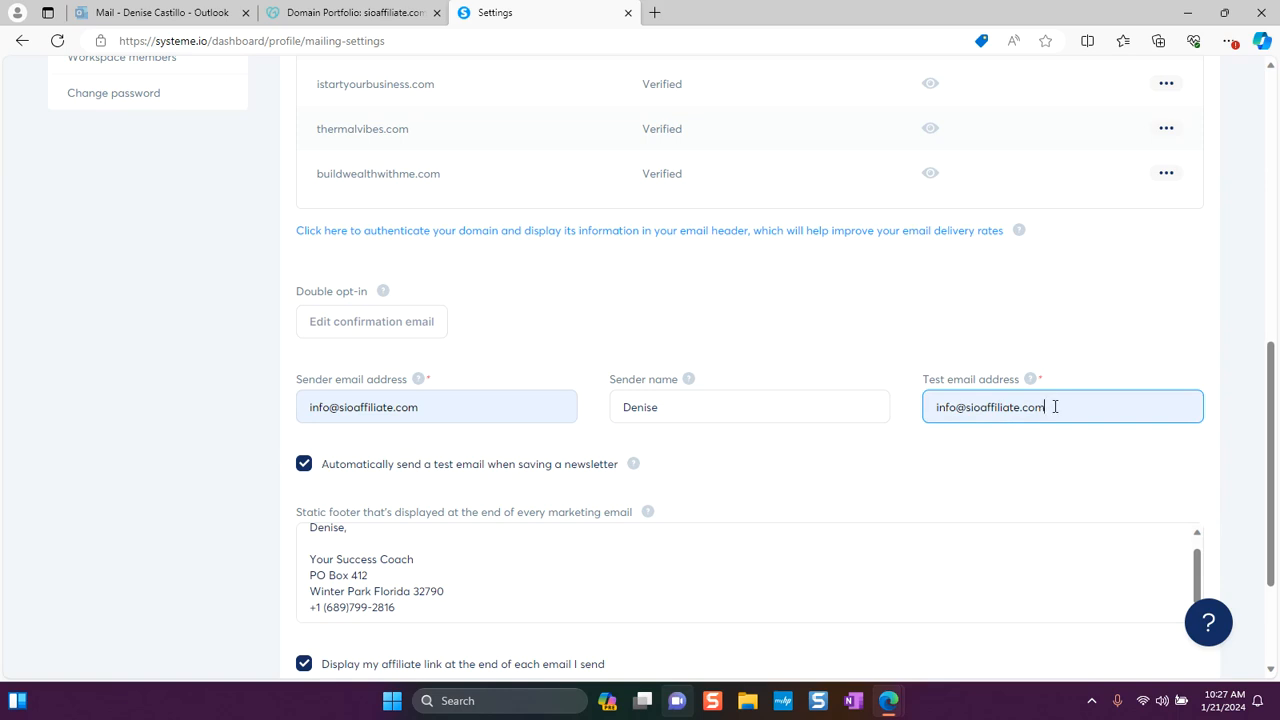
Step: Save the updated email settings
scroll(1054, 410, up, 10)
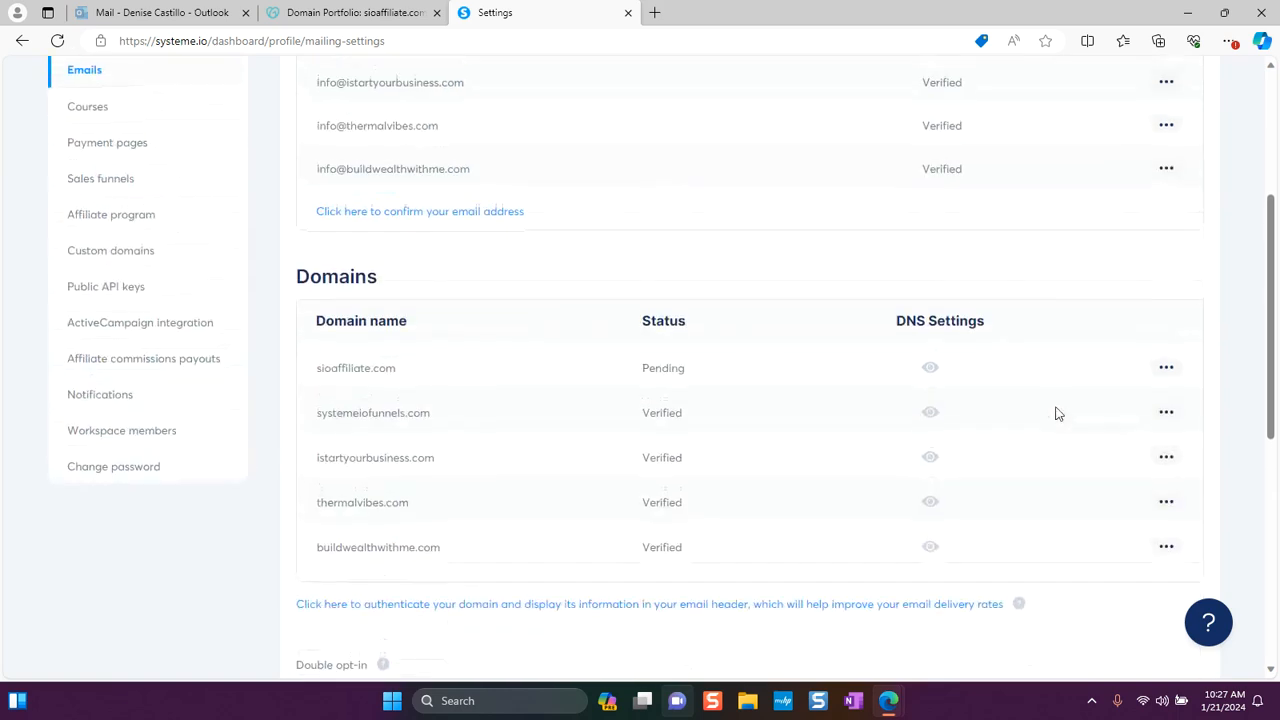
click(1186, 145)
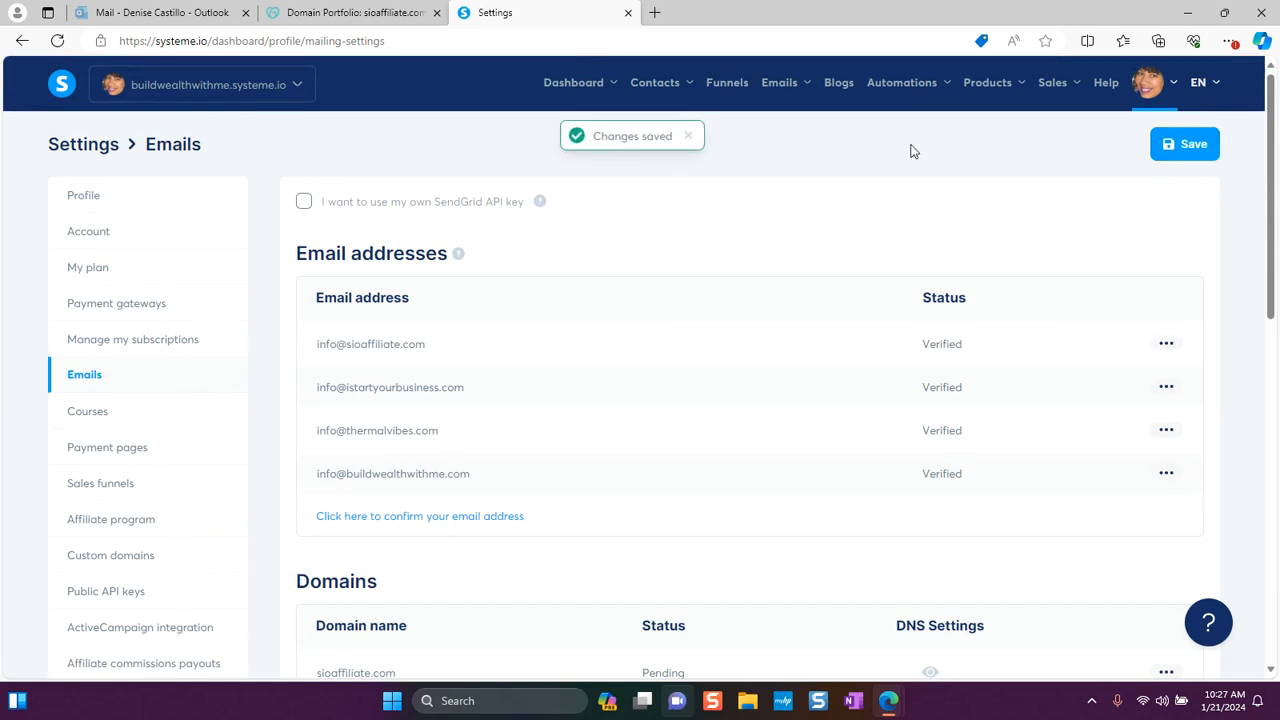
scroll(910, 428, down, 3)
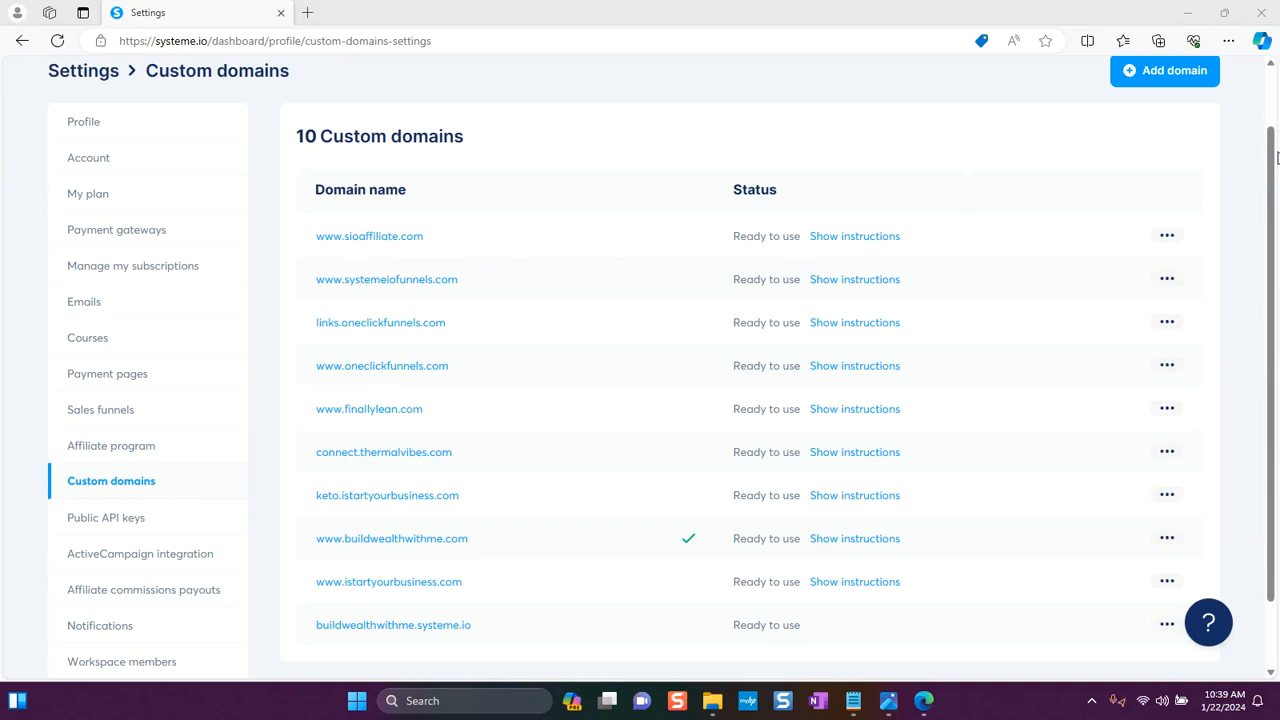
Step: Reopen Settings > Emails and check that sioaffiliate.com now shows Verified under Domains
click(1268, 150)
scroll(1277, 122, up, 1)
click(1150, 82)
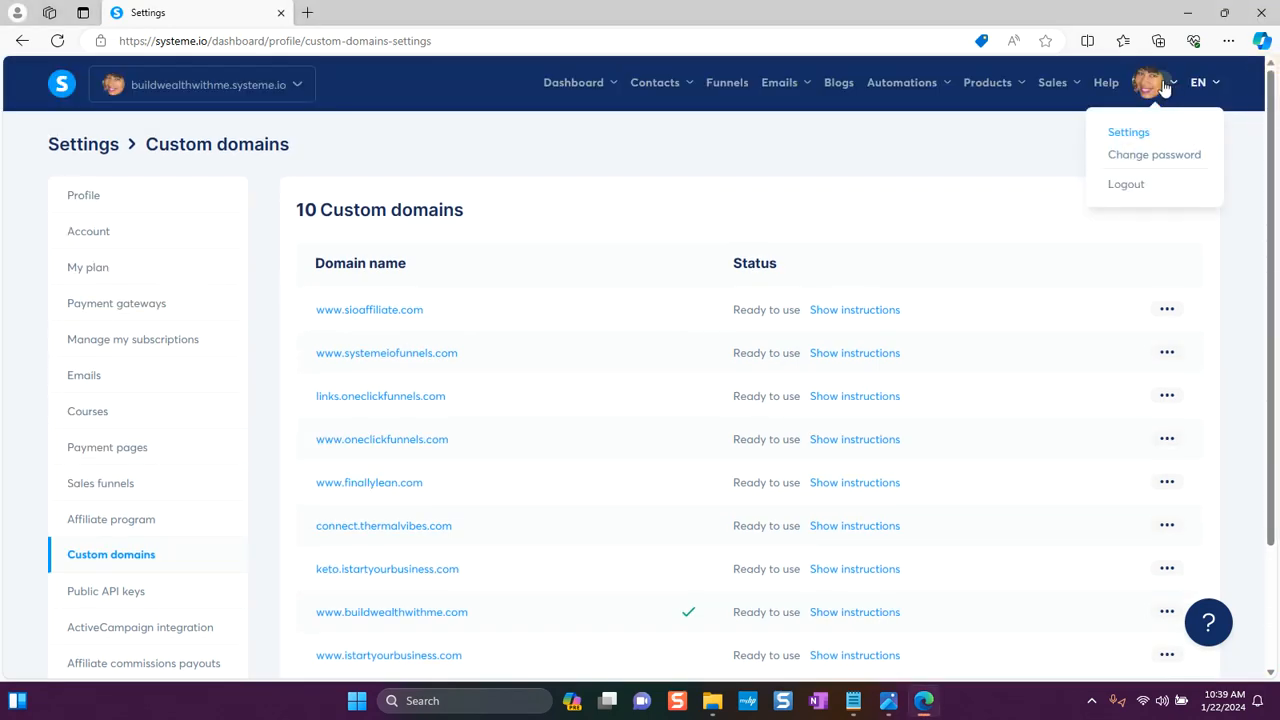
click(1112, 131)
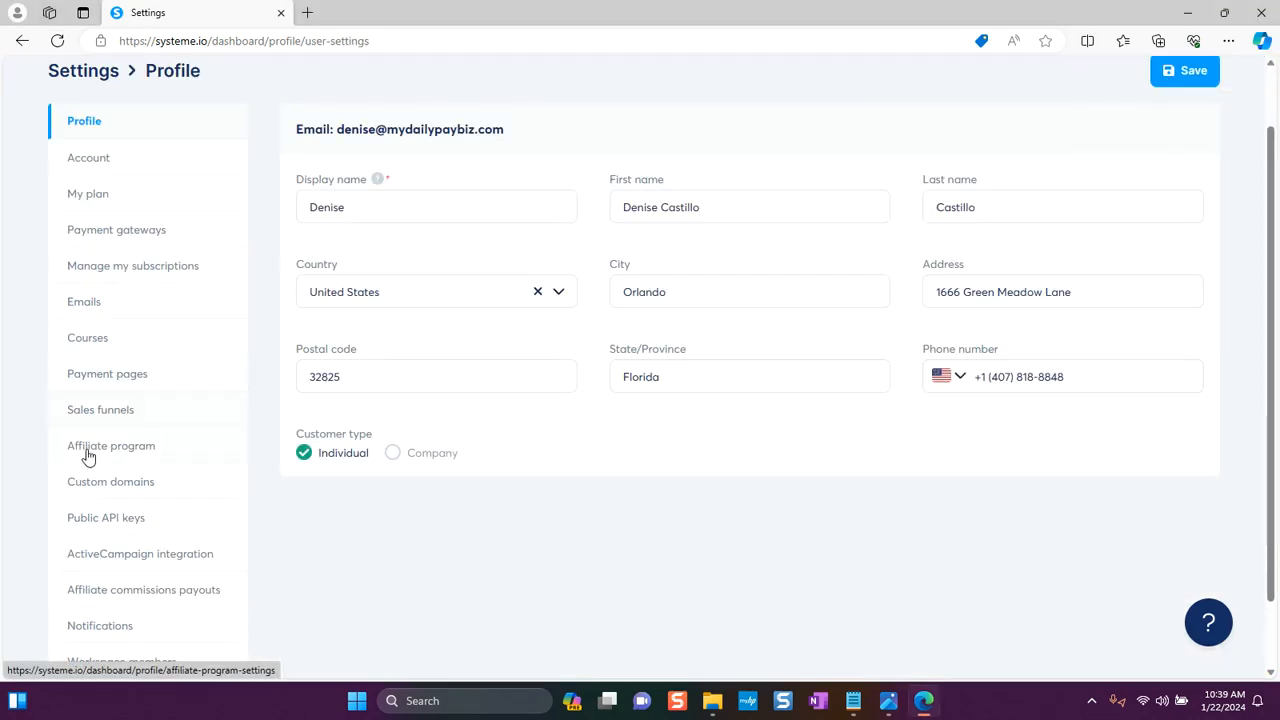
click(78, 304)
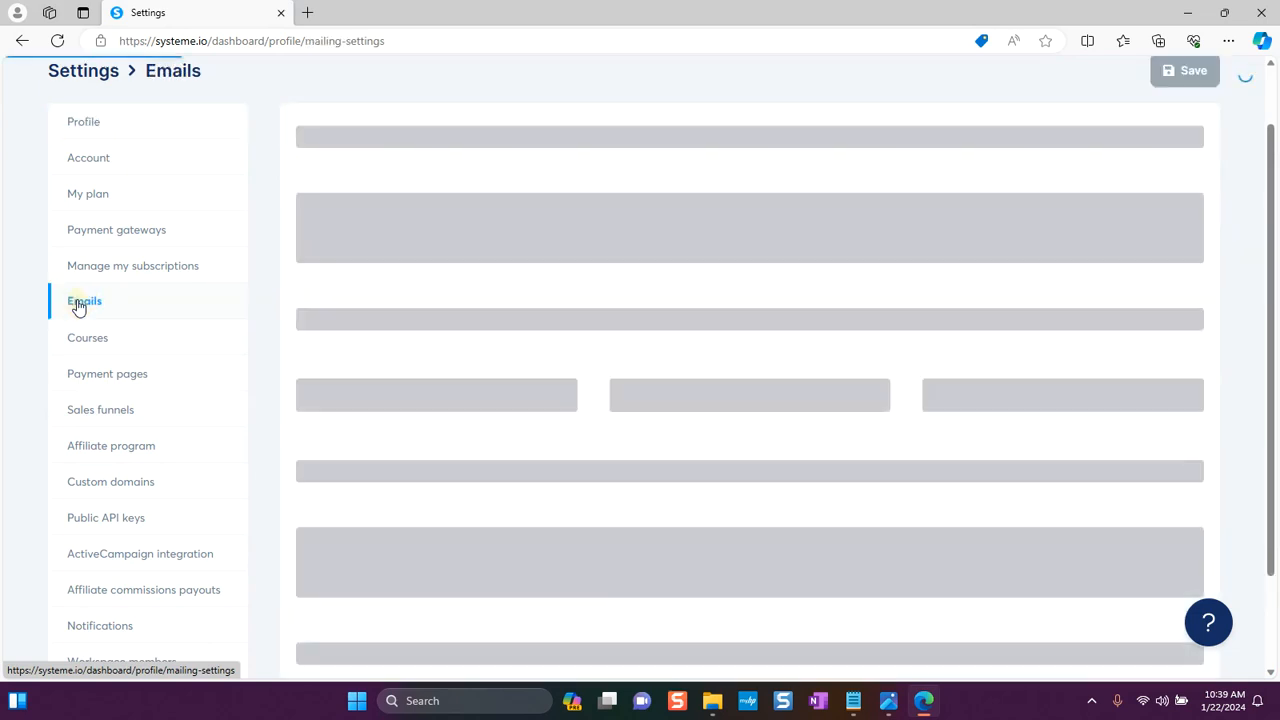
scroll(520, 363, down, 1)
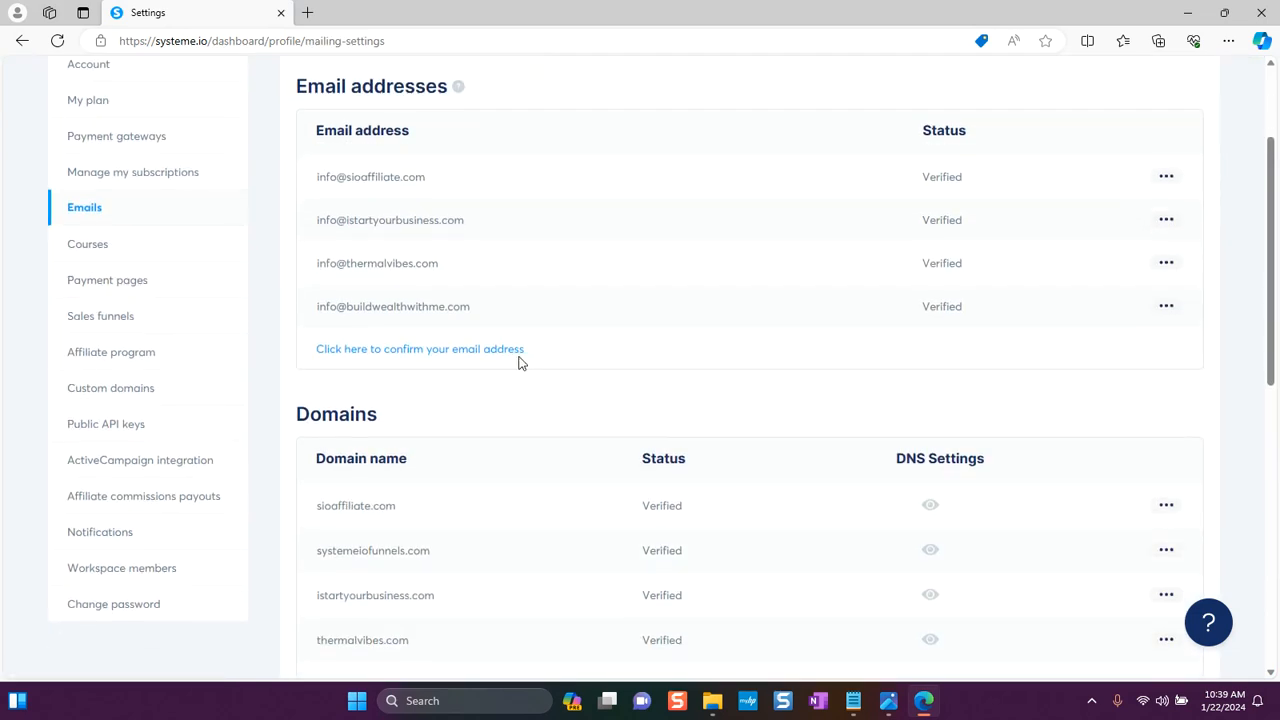
scroll(480, 331, up, 2)
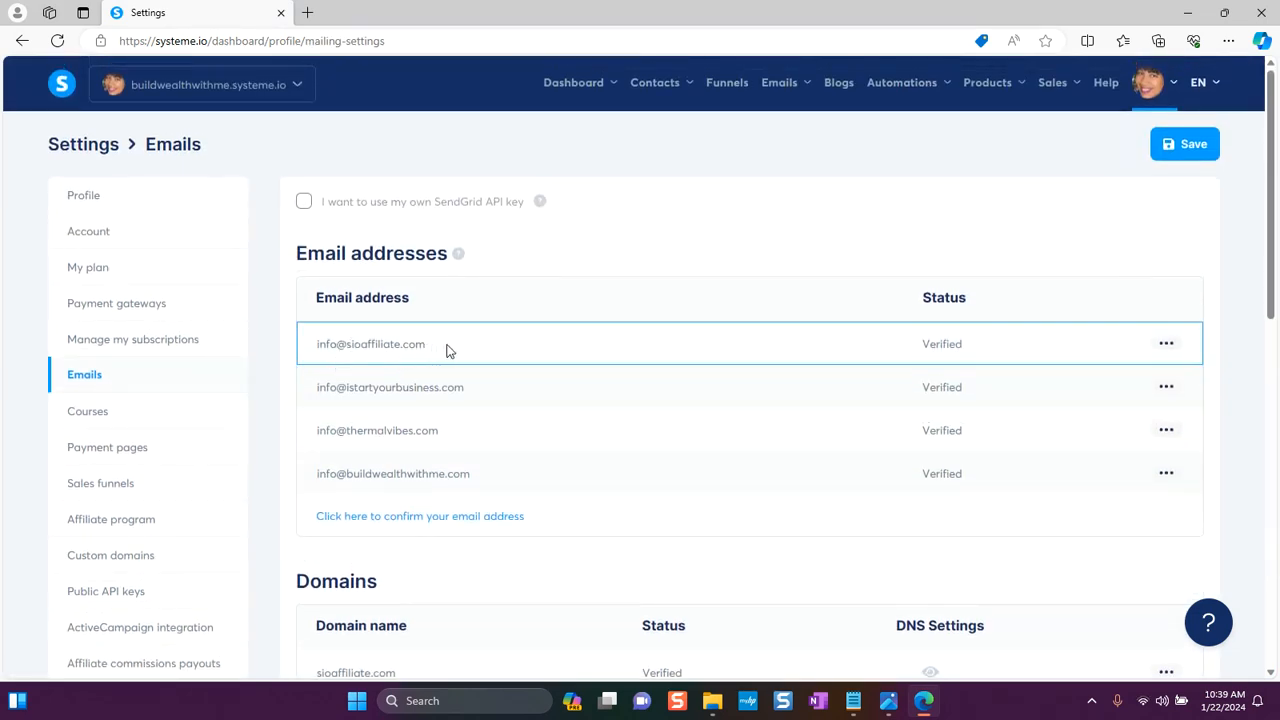
scroll(940, 348, down, 2)
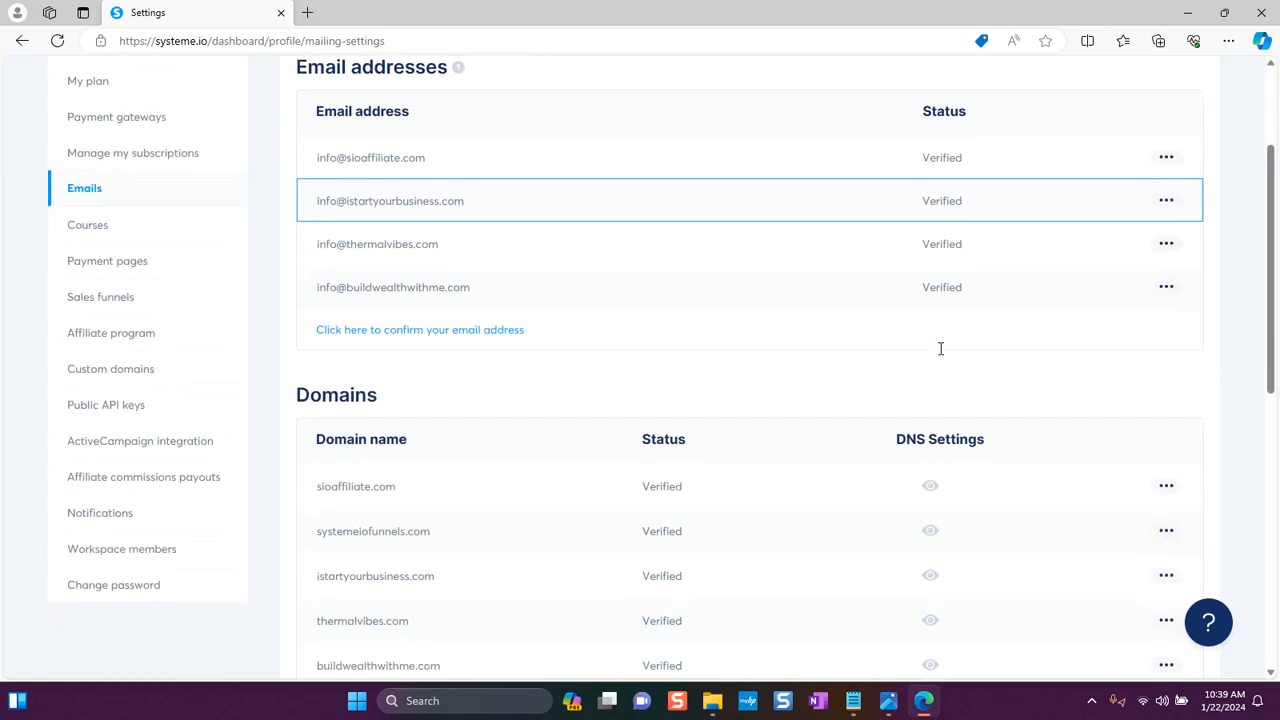
scroll(940, 352, down, 1)
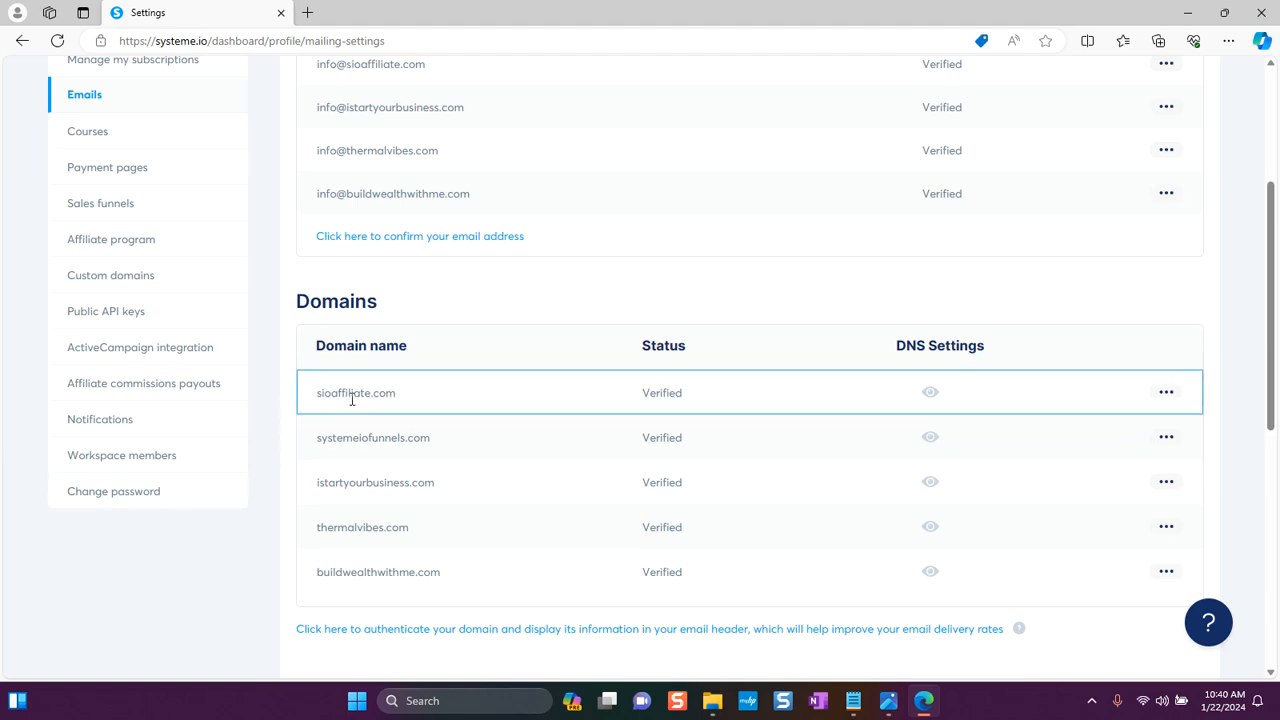
scroll(367, 395, up, 3)
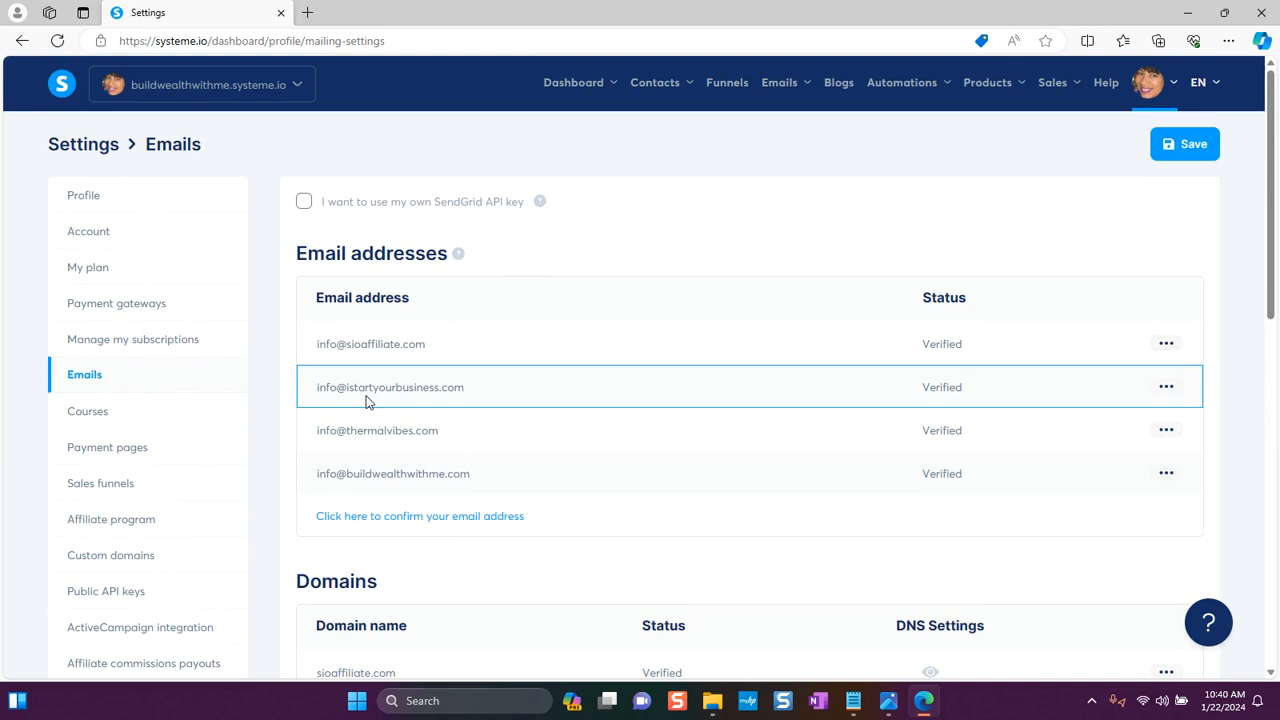
scroll(367, 398, down, 1)
scroll(366, 403, up, 1)
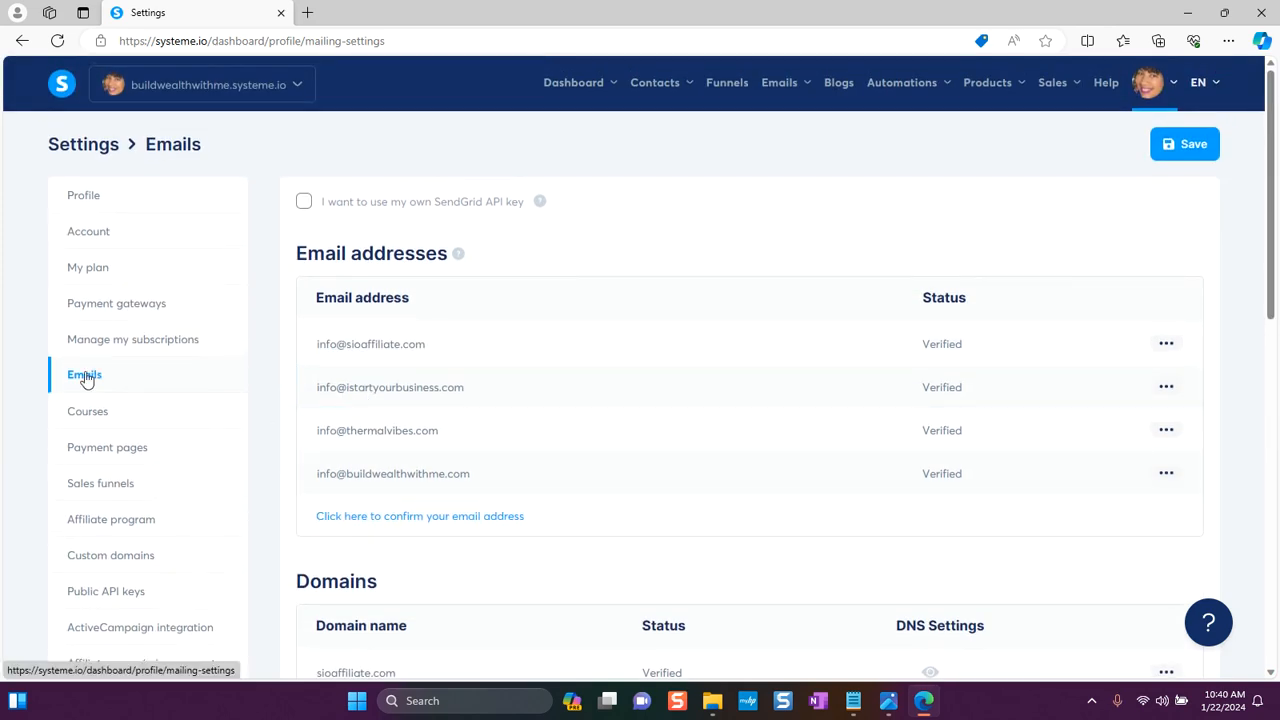